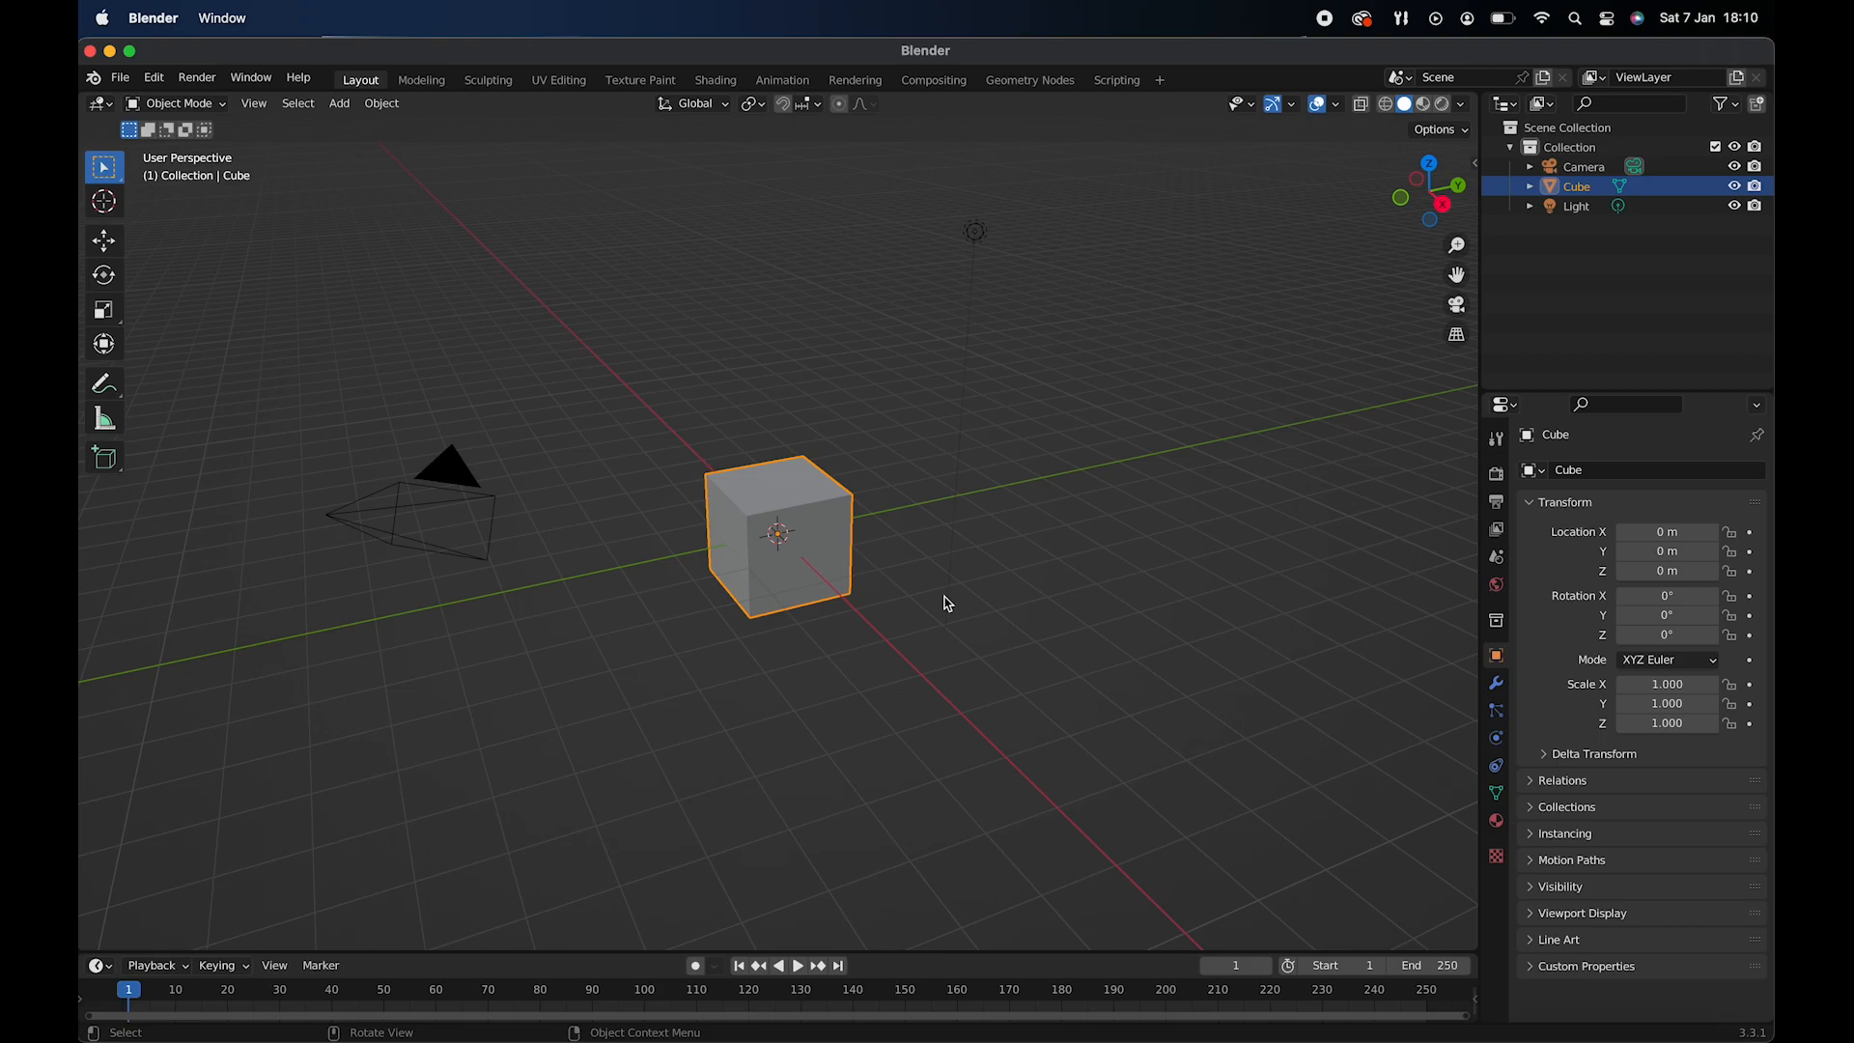
- In front view, add the star JPEG from the Desktop folder as a reference image
{"action": "key", "text": "KP_1"}
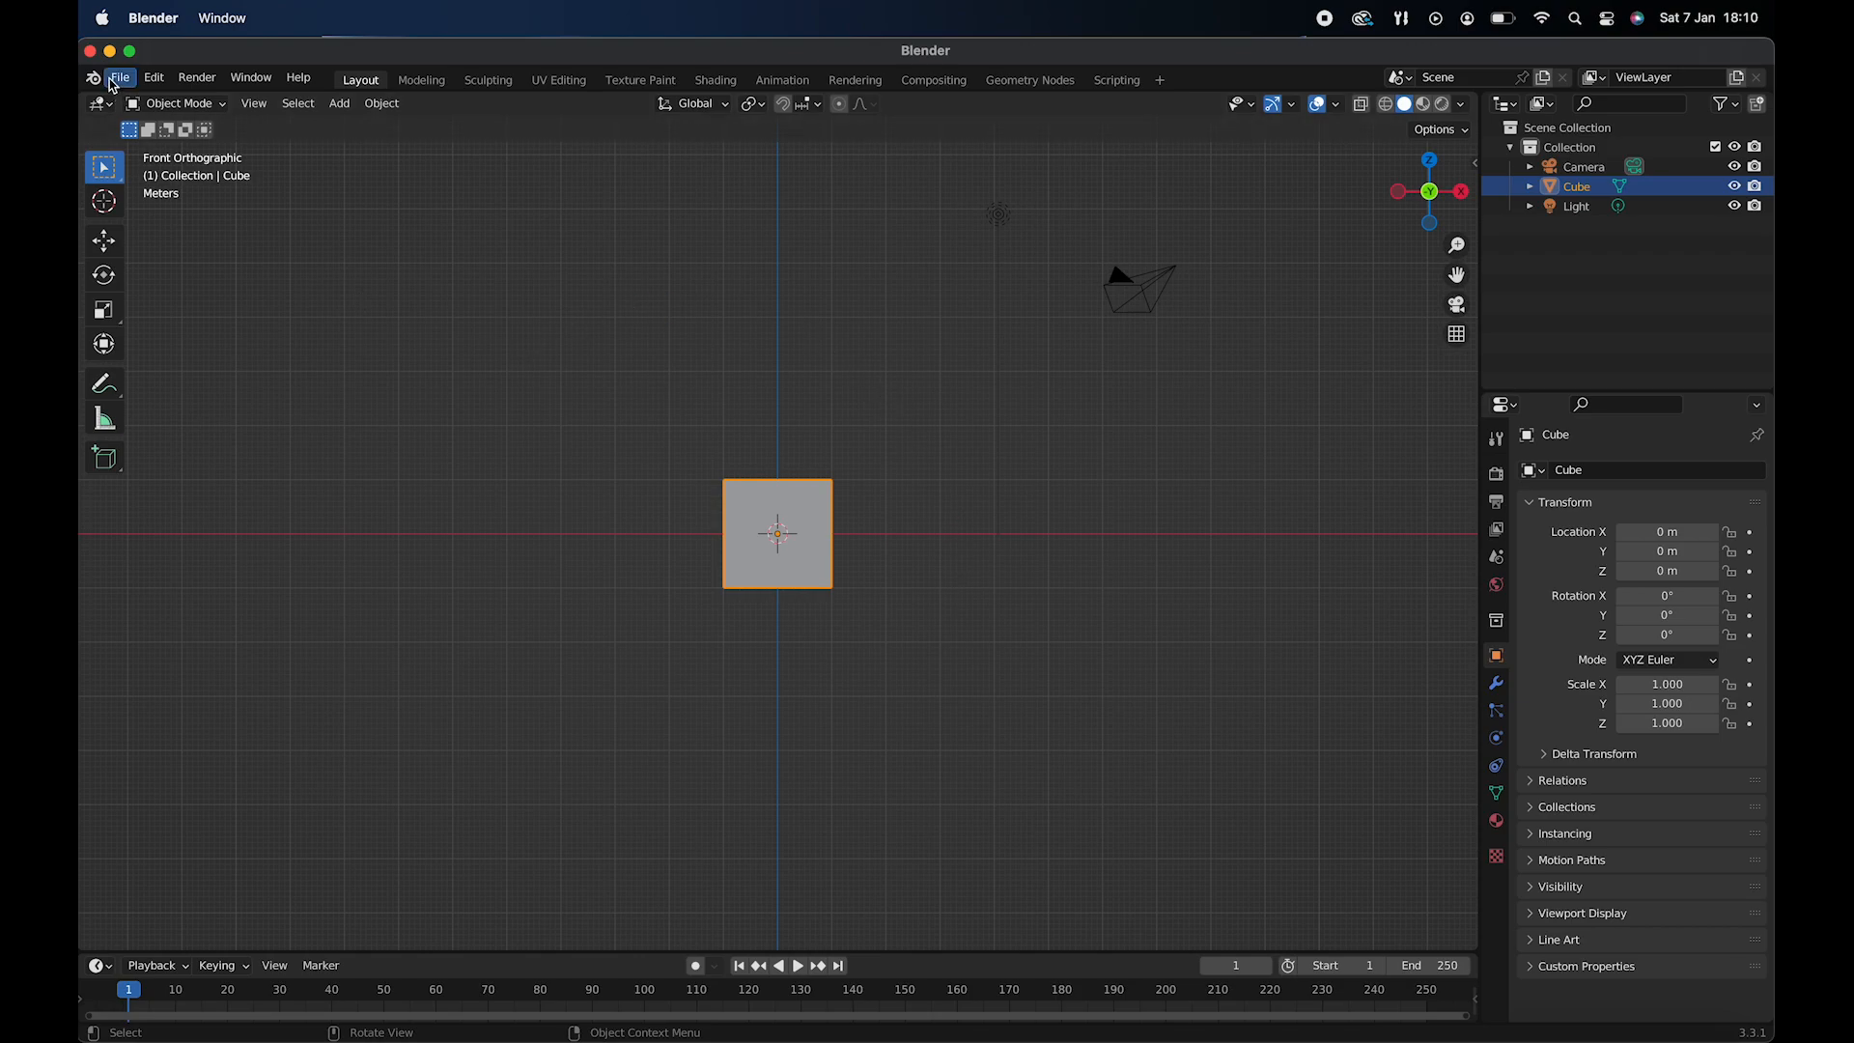
{"action": "left_click", "coordinate": [156, 79]}
{"action": "left_click", "coordinate": [199, 356]}
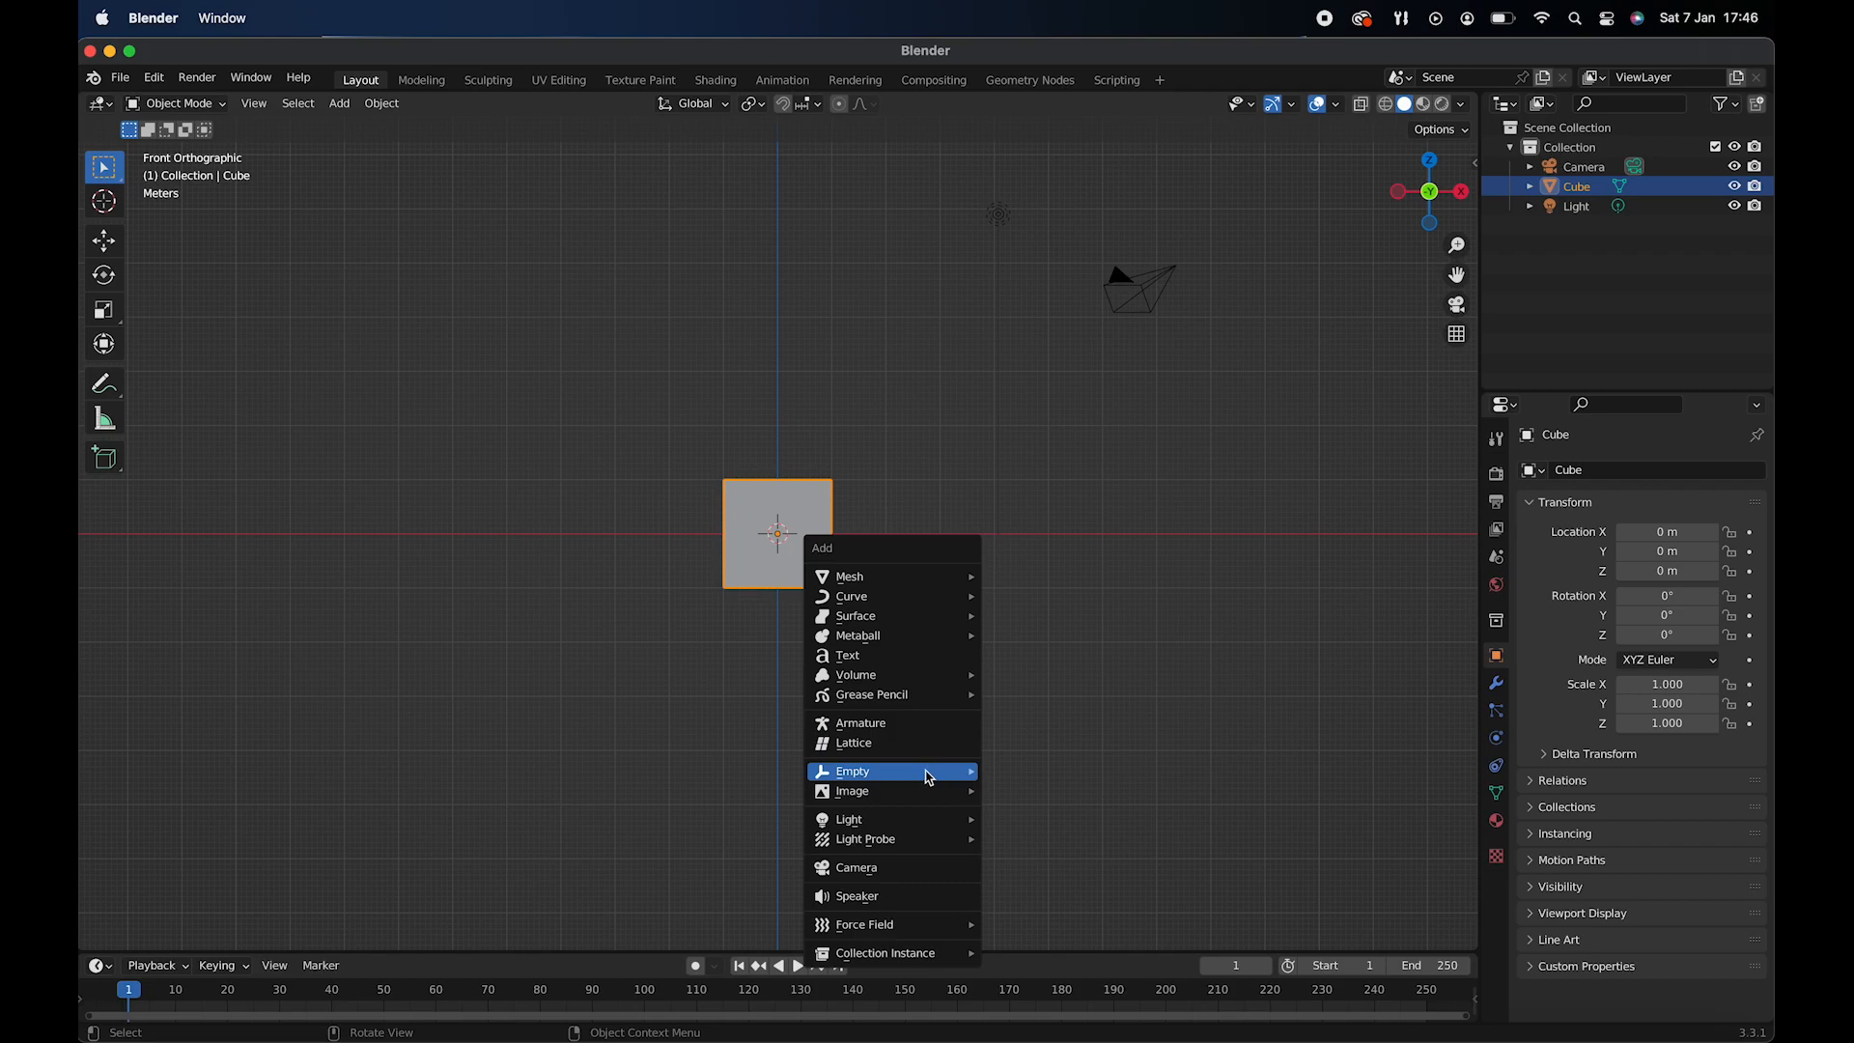
{"action": "mouse_move", "coordinate": [931, 792]}
{"action": "left_click", "coordinate": [998, 795]}
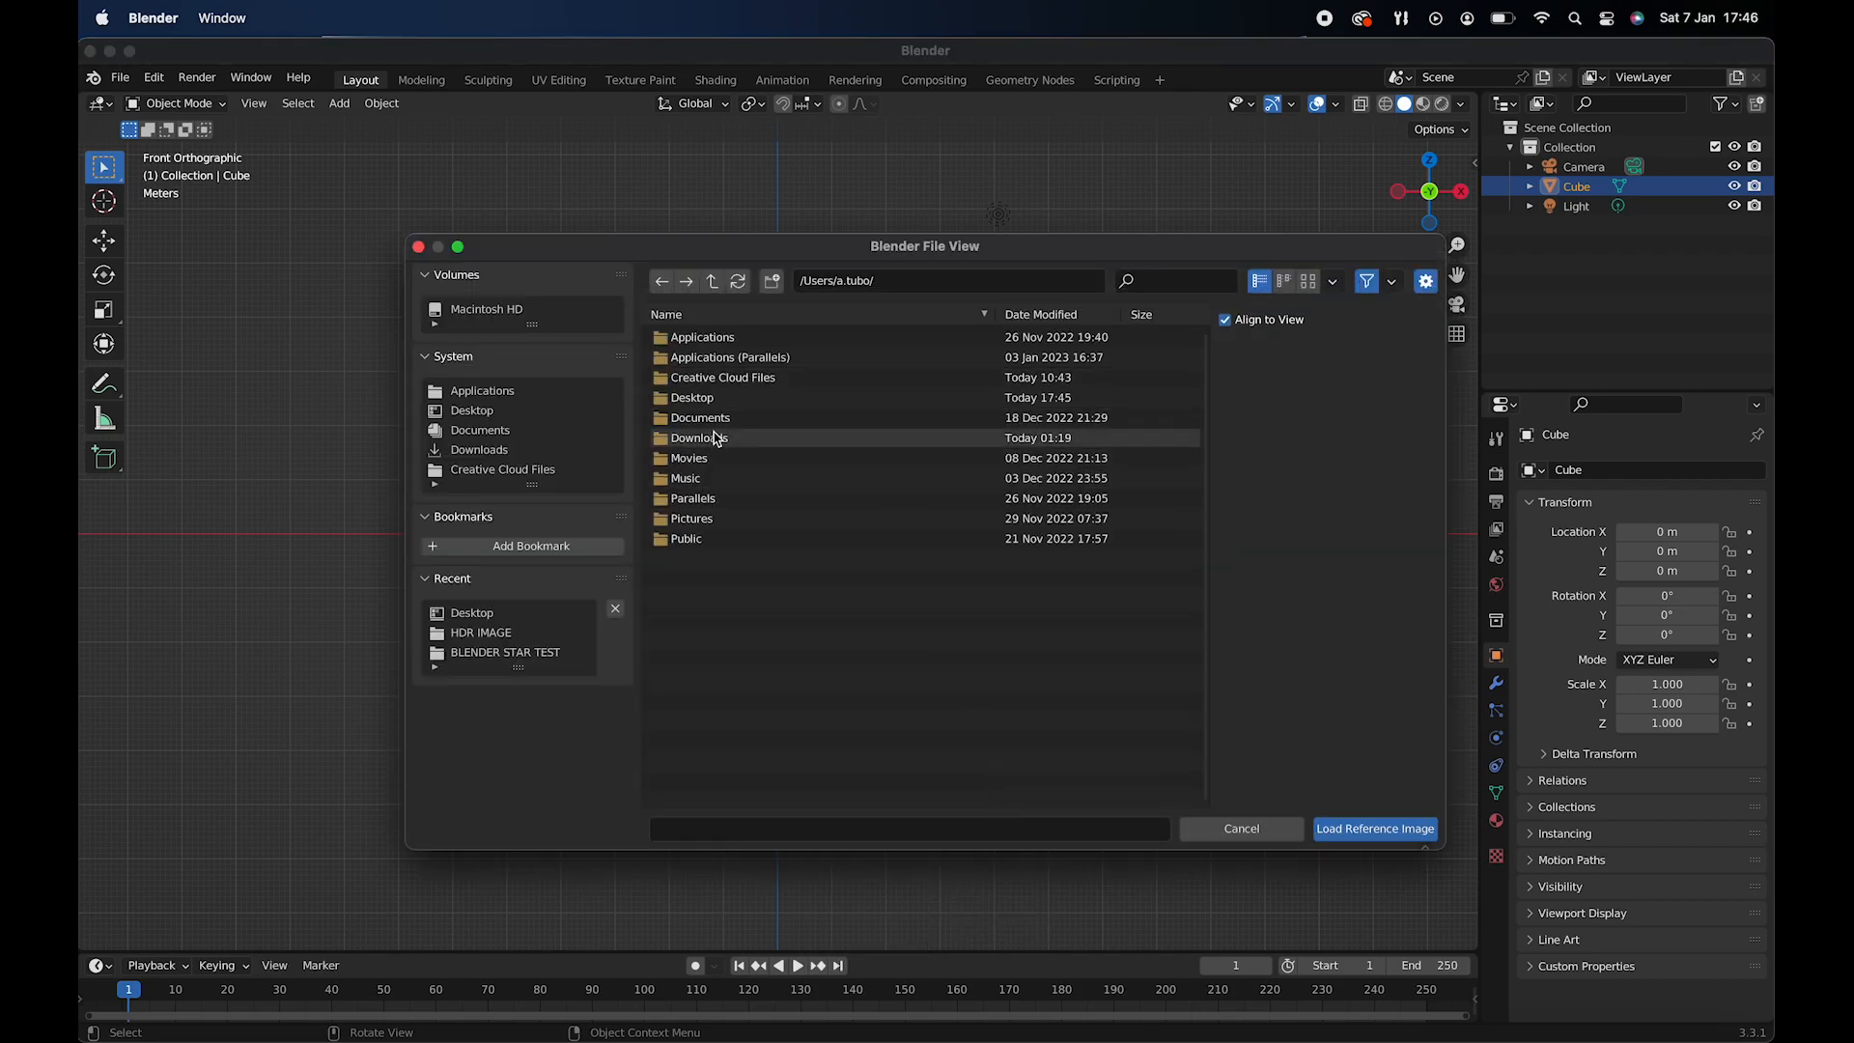
{"action": "double_click", "coordinate": [681, 398]}
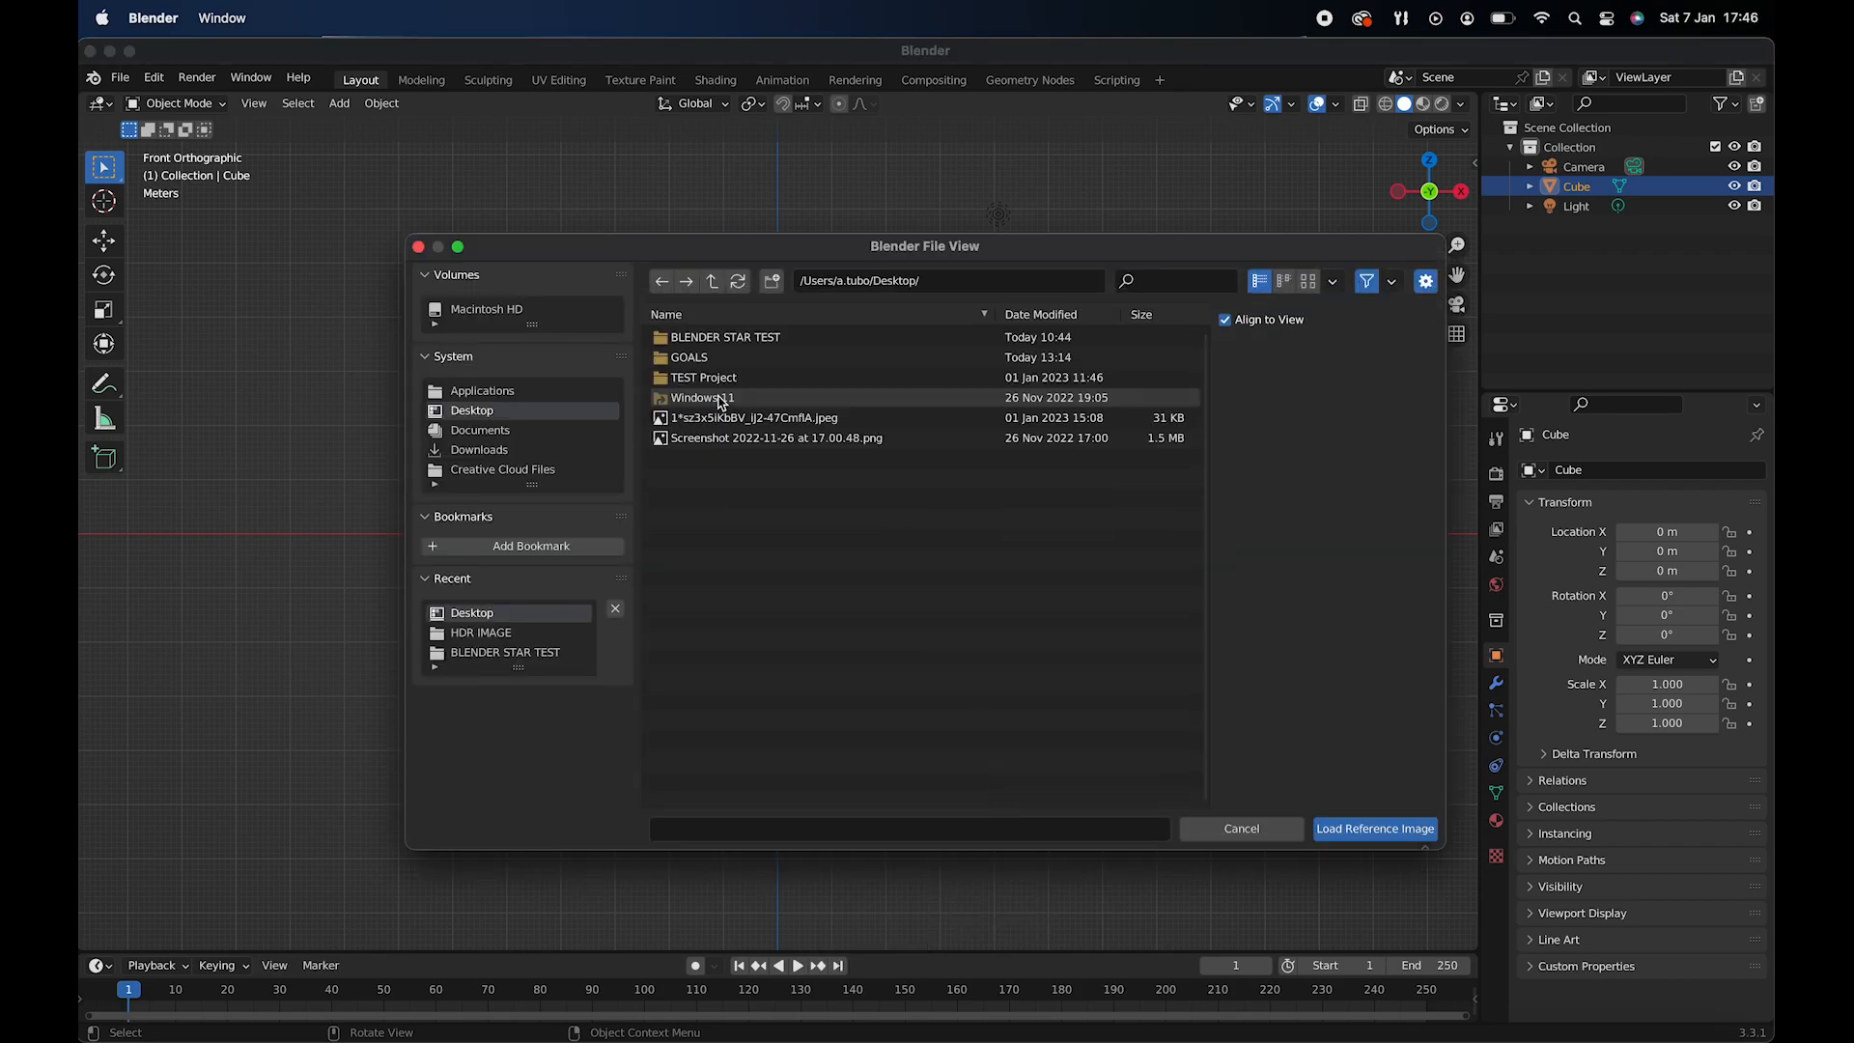
{"action": "double_click", "coordinate": [750, 421]}
- Move the star reference image back behind the cube along the Y axis to about 25.76 m
{"action": "middle_click_drag", "start_coordinate": [1004, 539], "coordinate": [737, 385]}
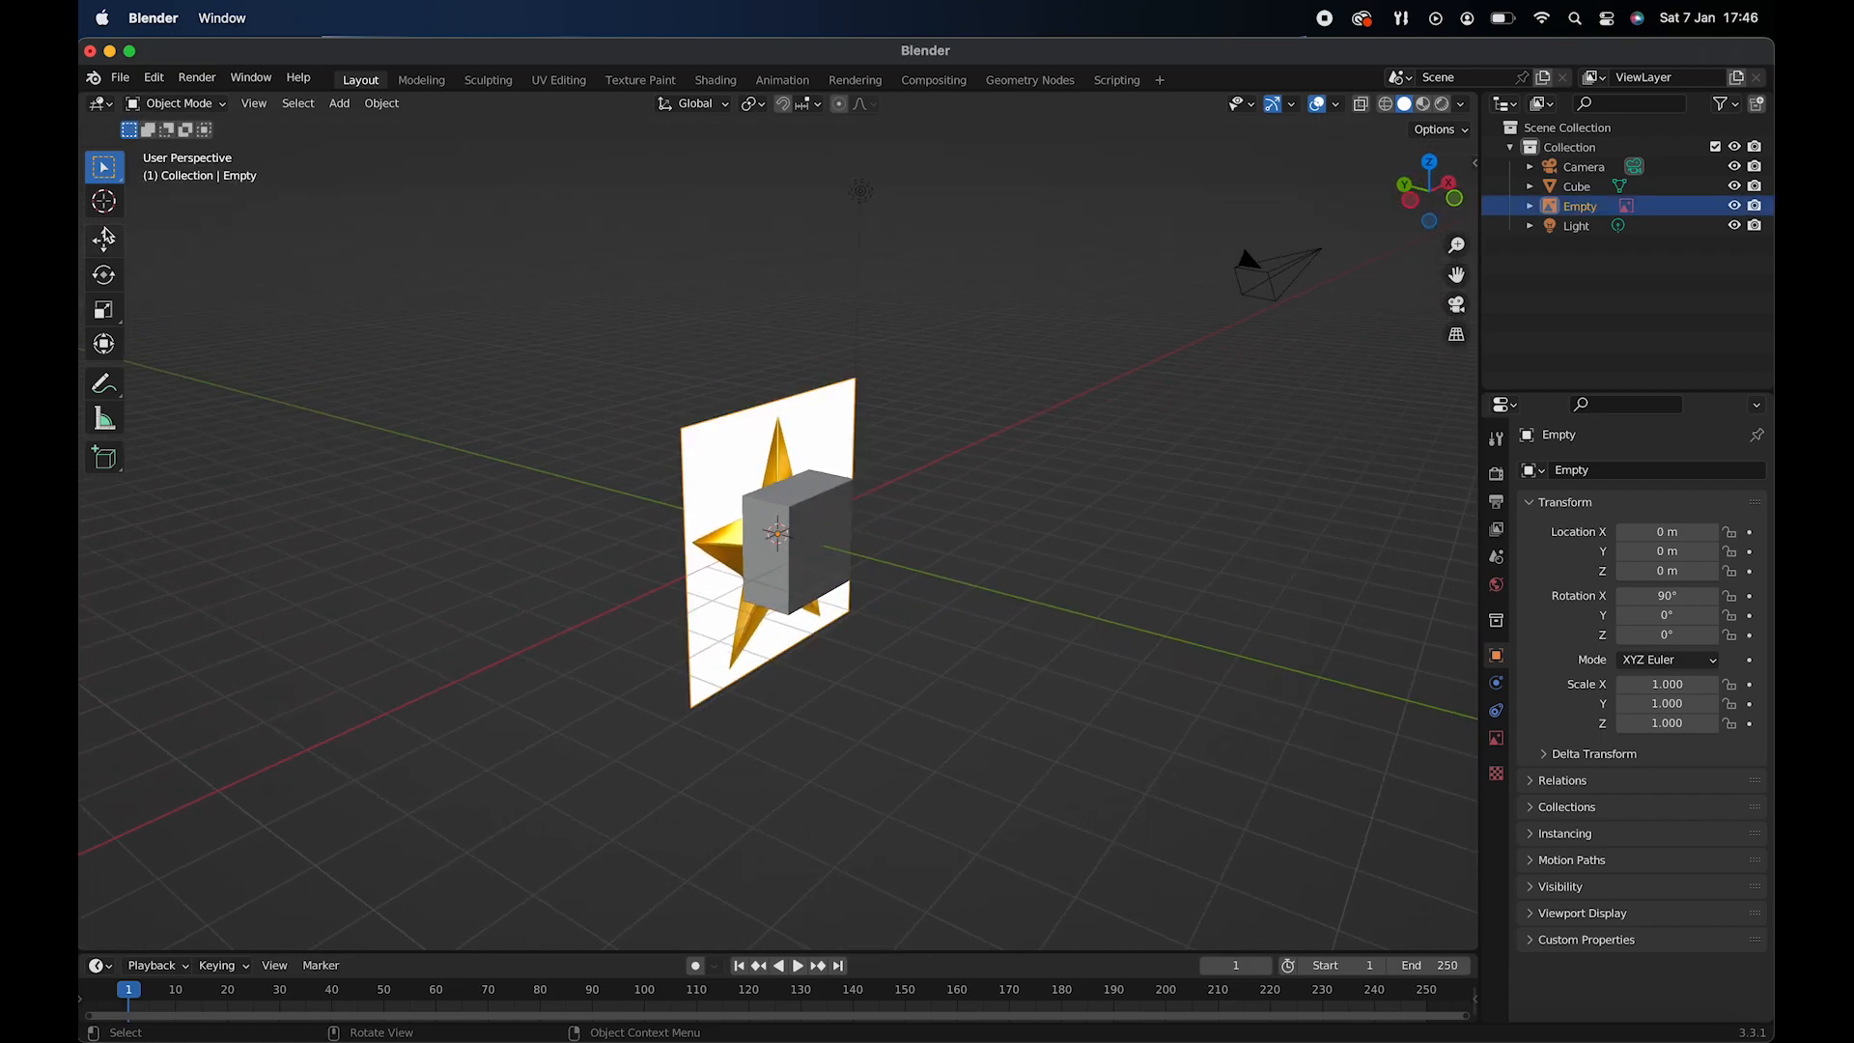
{"action": "left_click", "coordinate": [106, 236]}
{"action": "left_click_drag", "start_coordinate": [733, 526], "coordinate": [1460, 472]}
{"action": "scroll", "coordinate": [1168, 483], "scroll_direction": "right", "scroll_amount": 5}
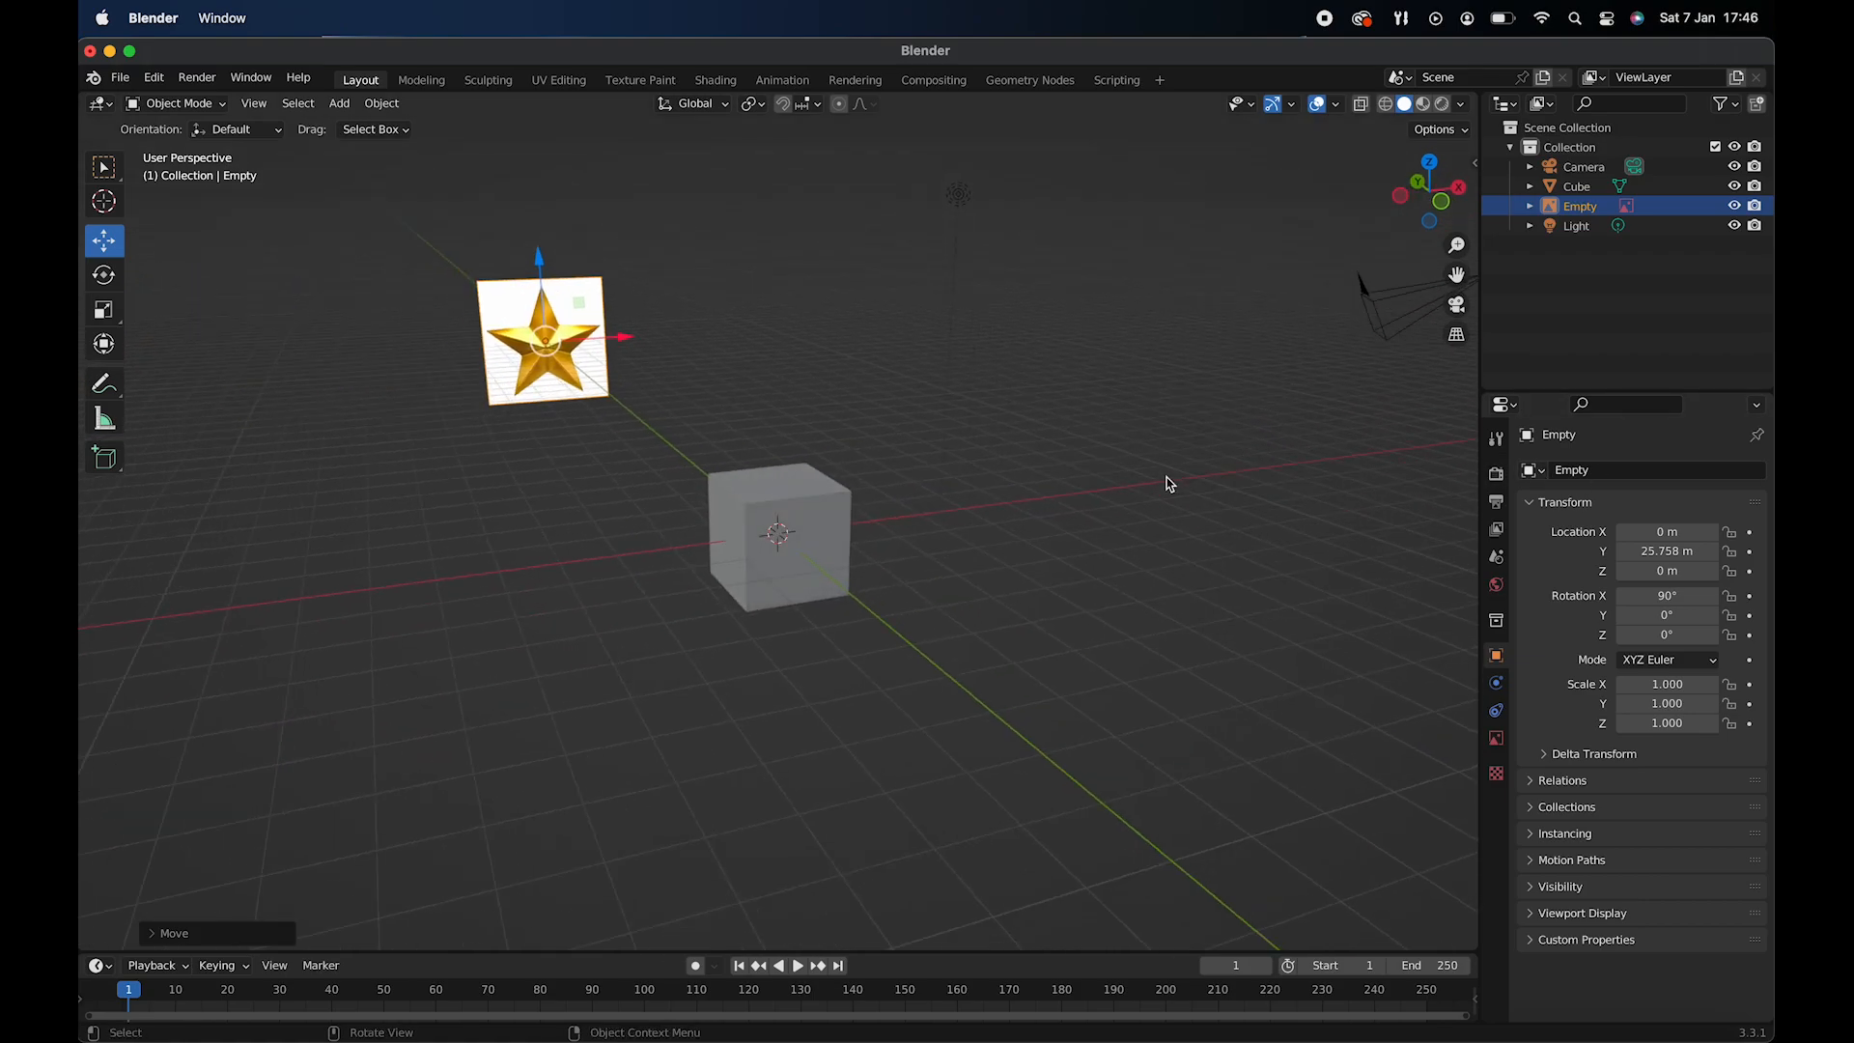
- Display the scene from the front as see-through wireframe with the star image filling the view
{"action": "key", "text": "KP_1"}
{"action": "scroll", "coordinate": [854, 463], "scroll_direction": "up", "scroll_amount": 5}
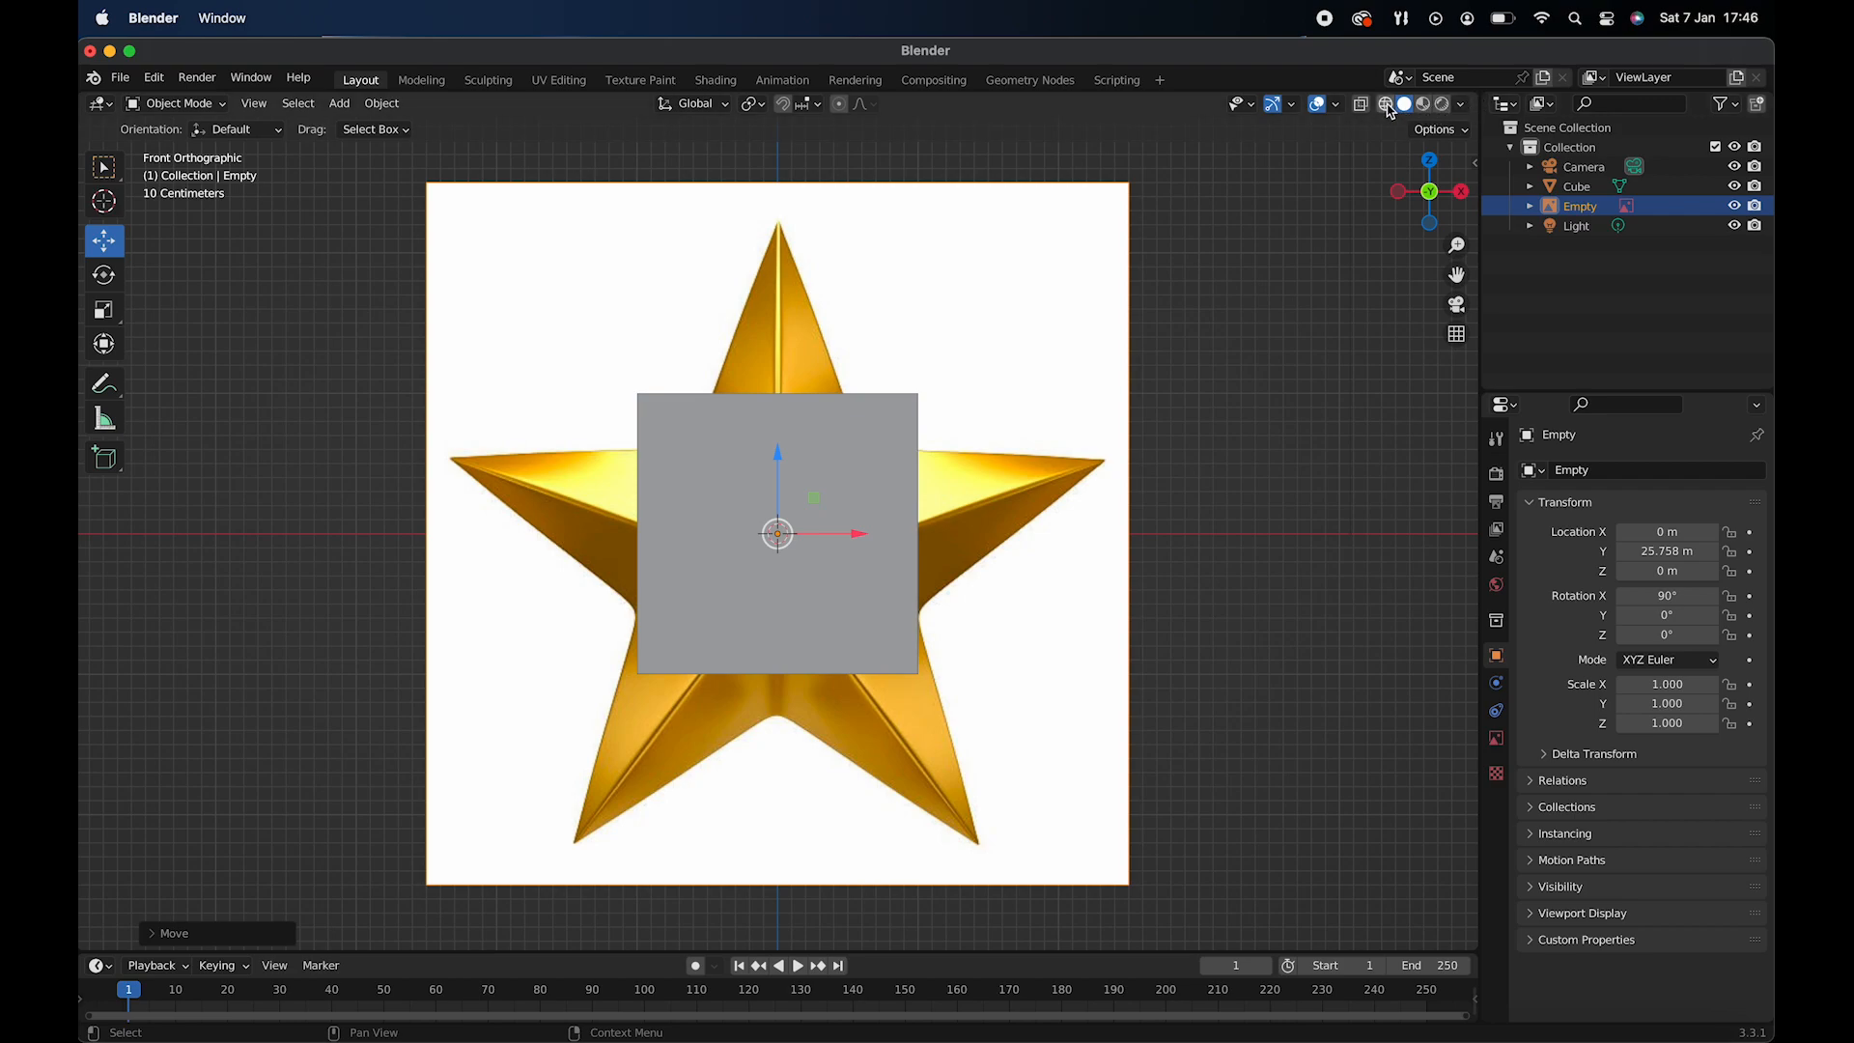
{"action": "key", "text": "alt+z"}
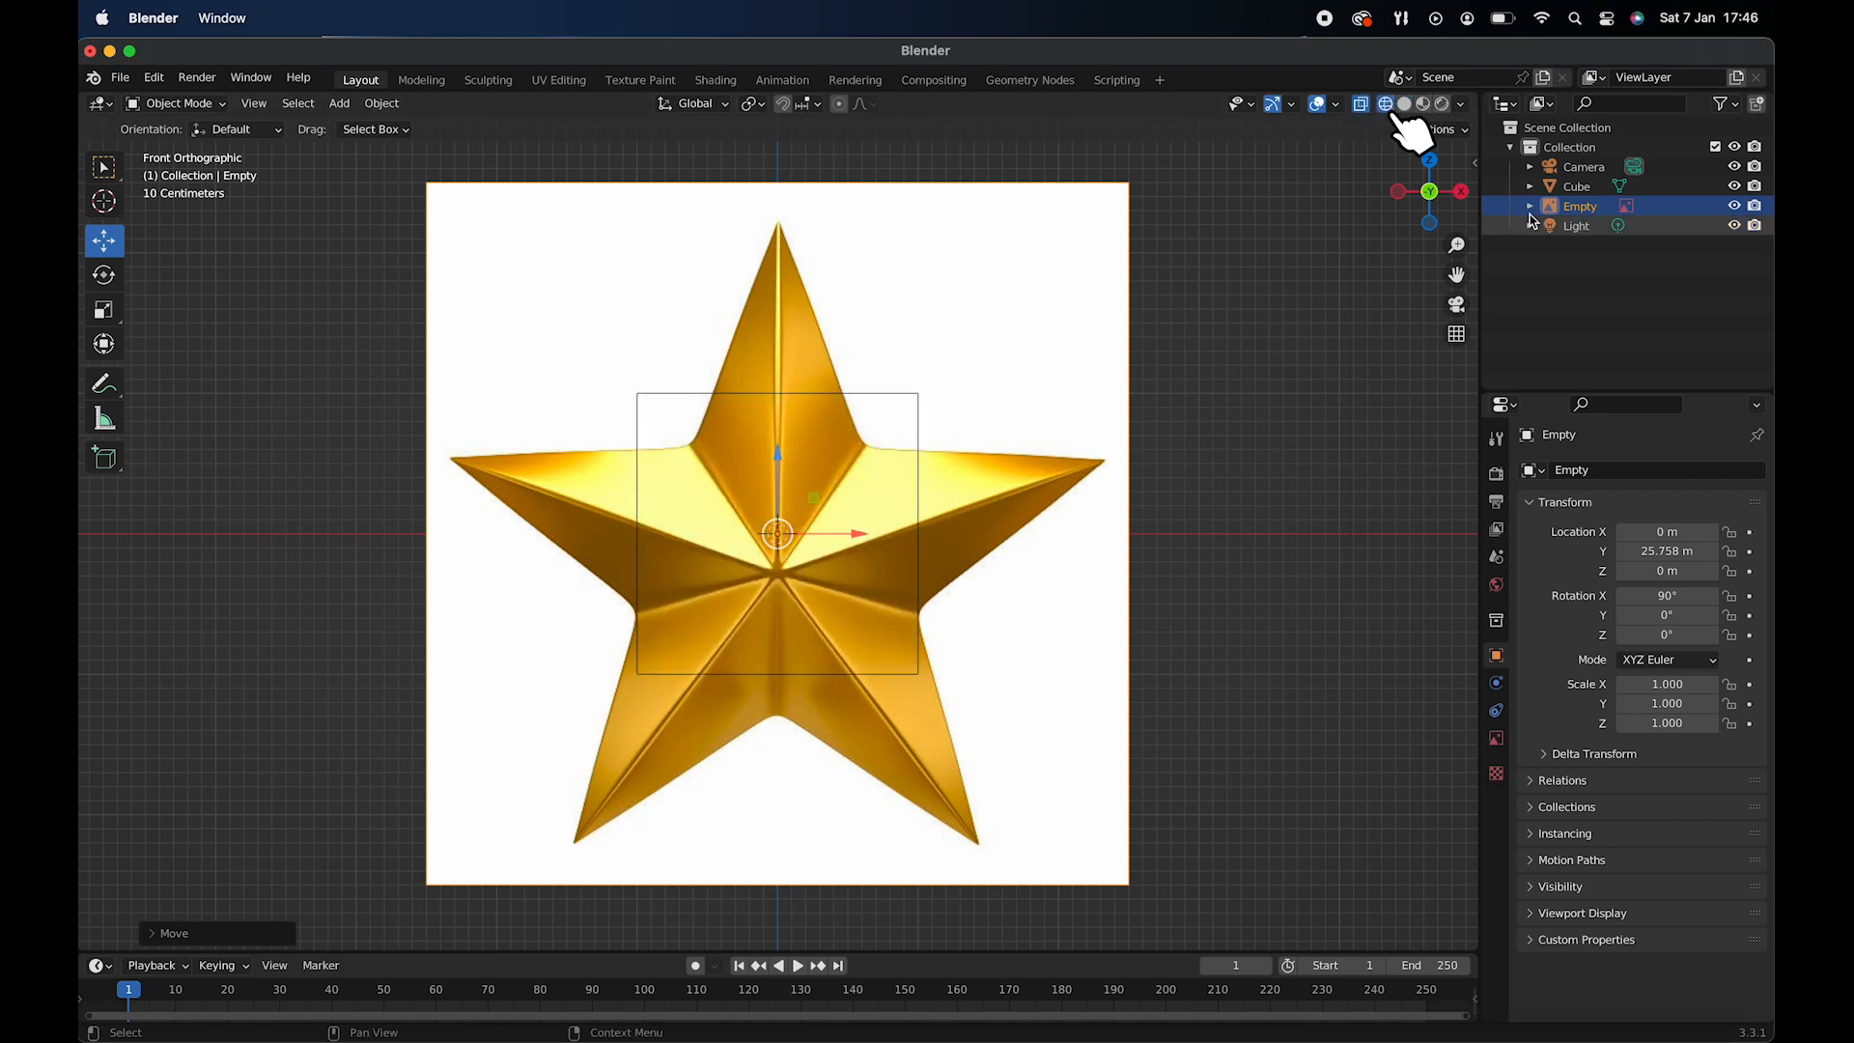
- Move the cube to about X 0.99 m and Z 0.73 m, with its lower-left corner at the star's centre
{"action": "left_click", "coordinate": [1577, 187]}
{"action": "left_click_drag", "start_coordinate": [850, 534], "coordinate": [987, 522]}
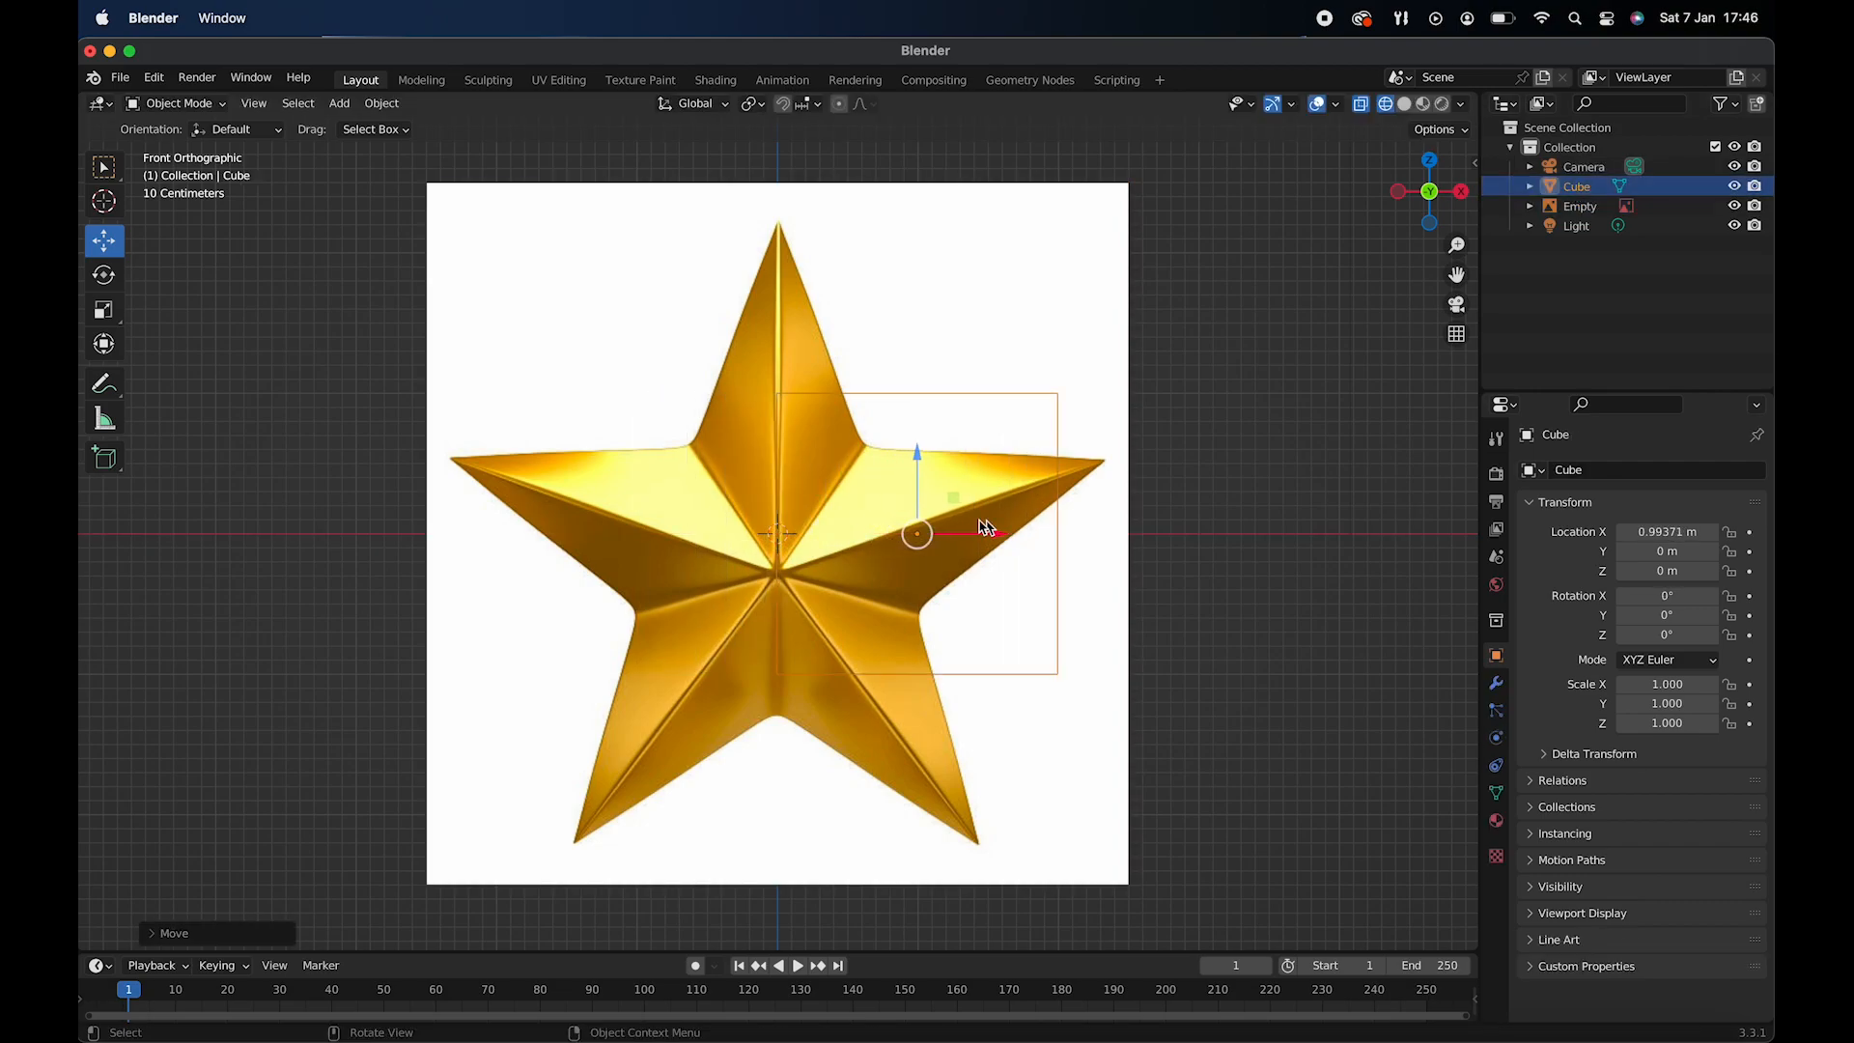
{"action": "left_click_drag", "start_coordinate": [920, 452], "coordinate": [917, 345]}
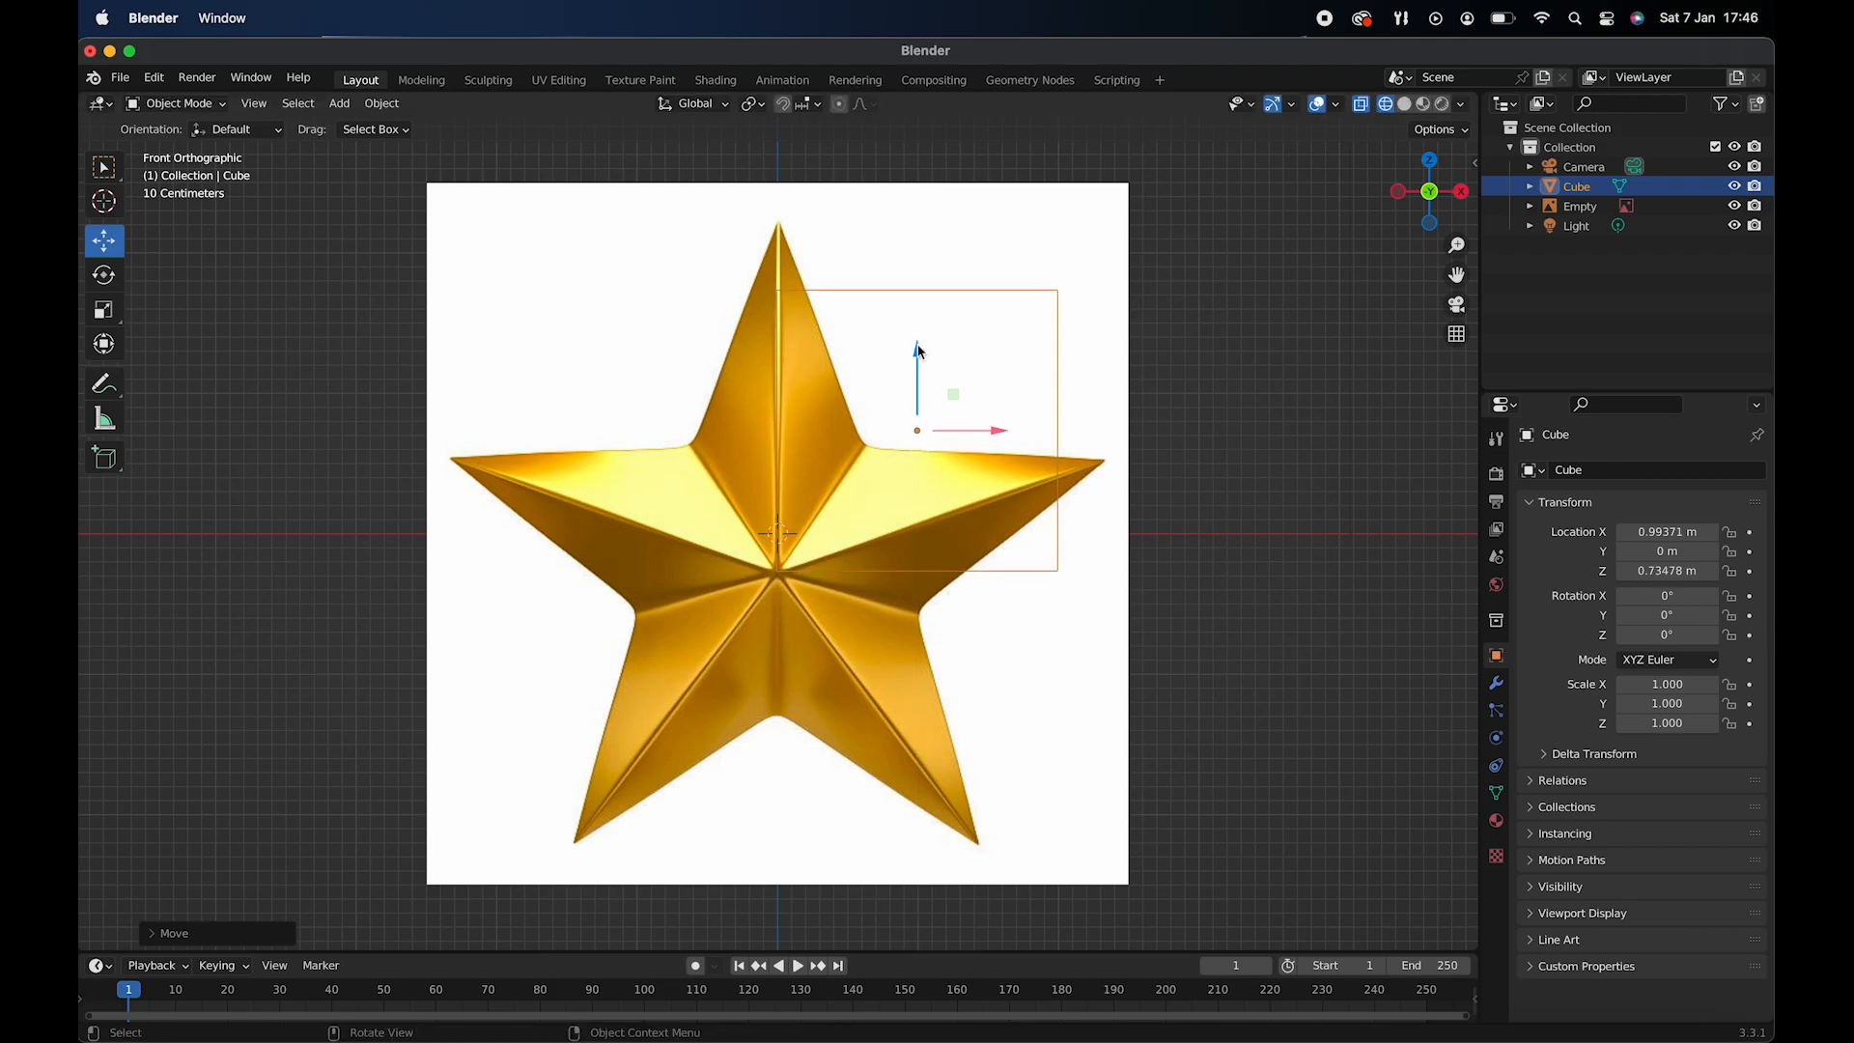
- Enter Edit Mode on the cube and raise its upper-left vertices to the tip of the star's top arm
{"action": "left_click", "coordinate": [207, 106]}
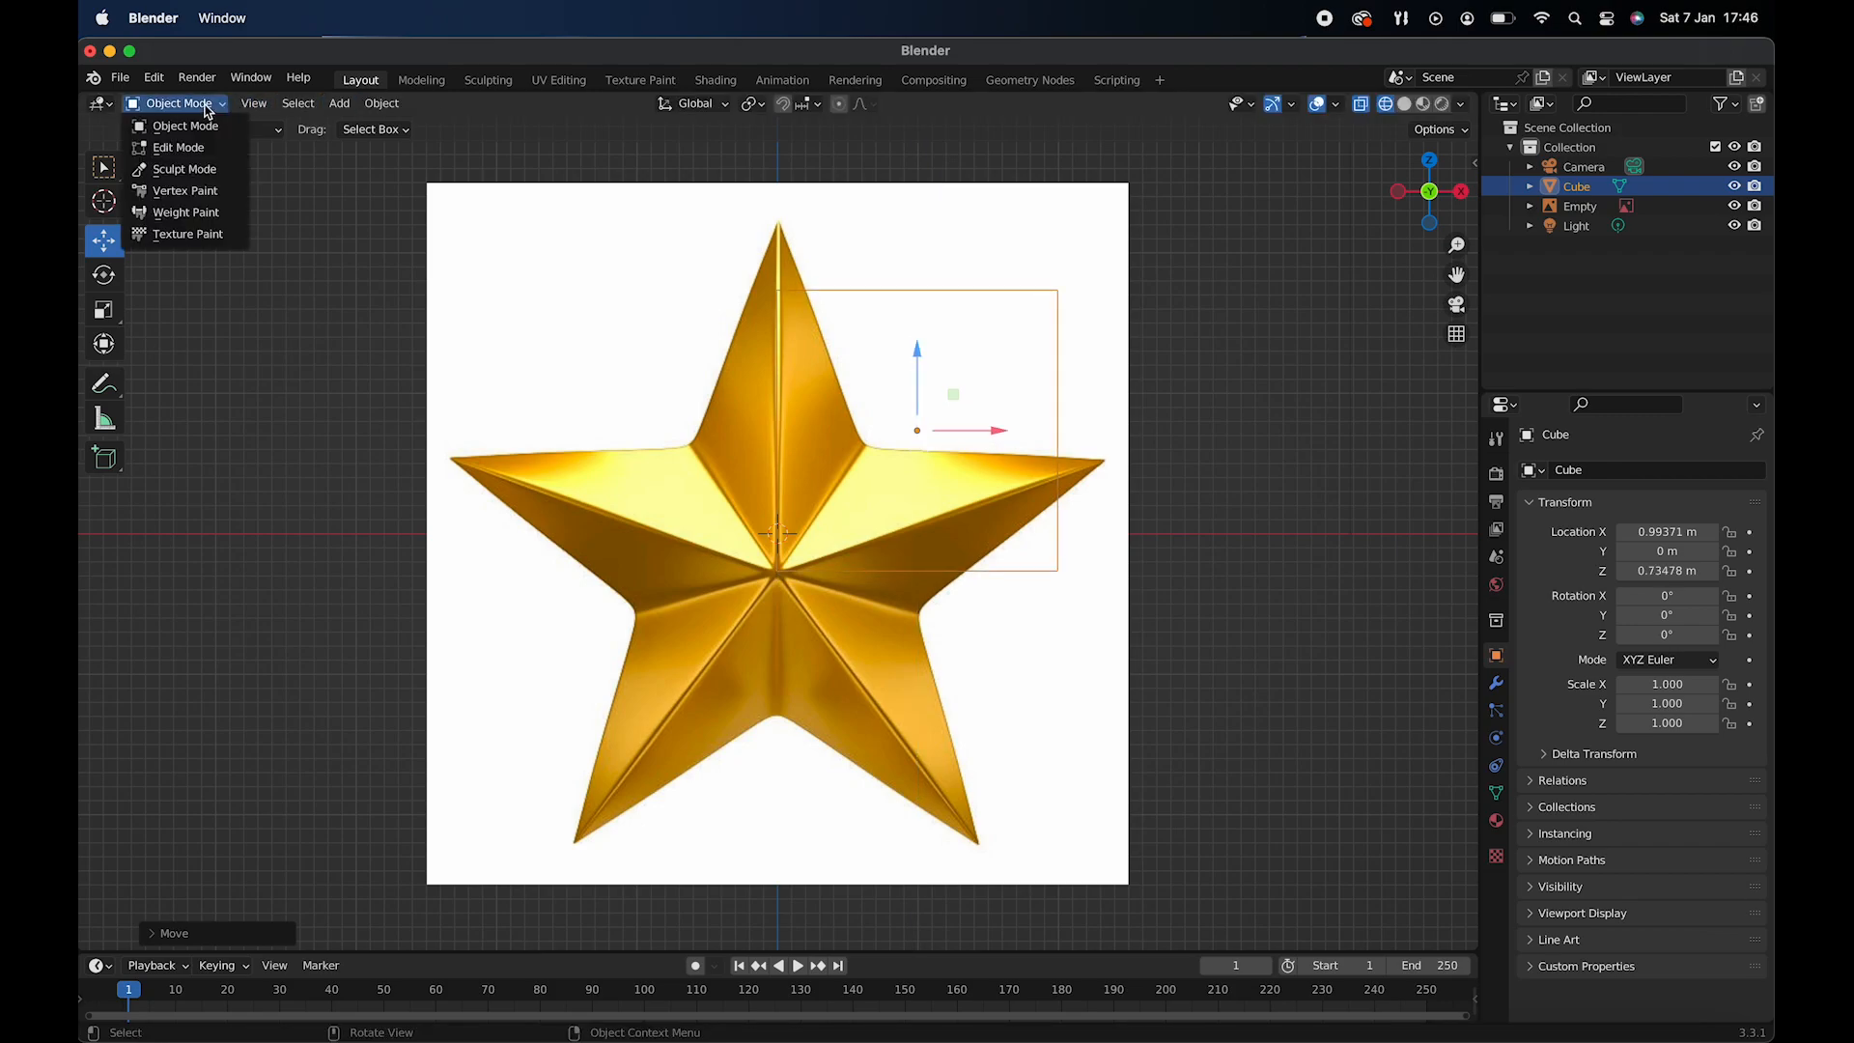
{"action": "left_click", "coordinate": [211, 147]}
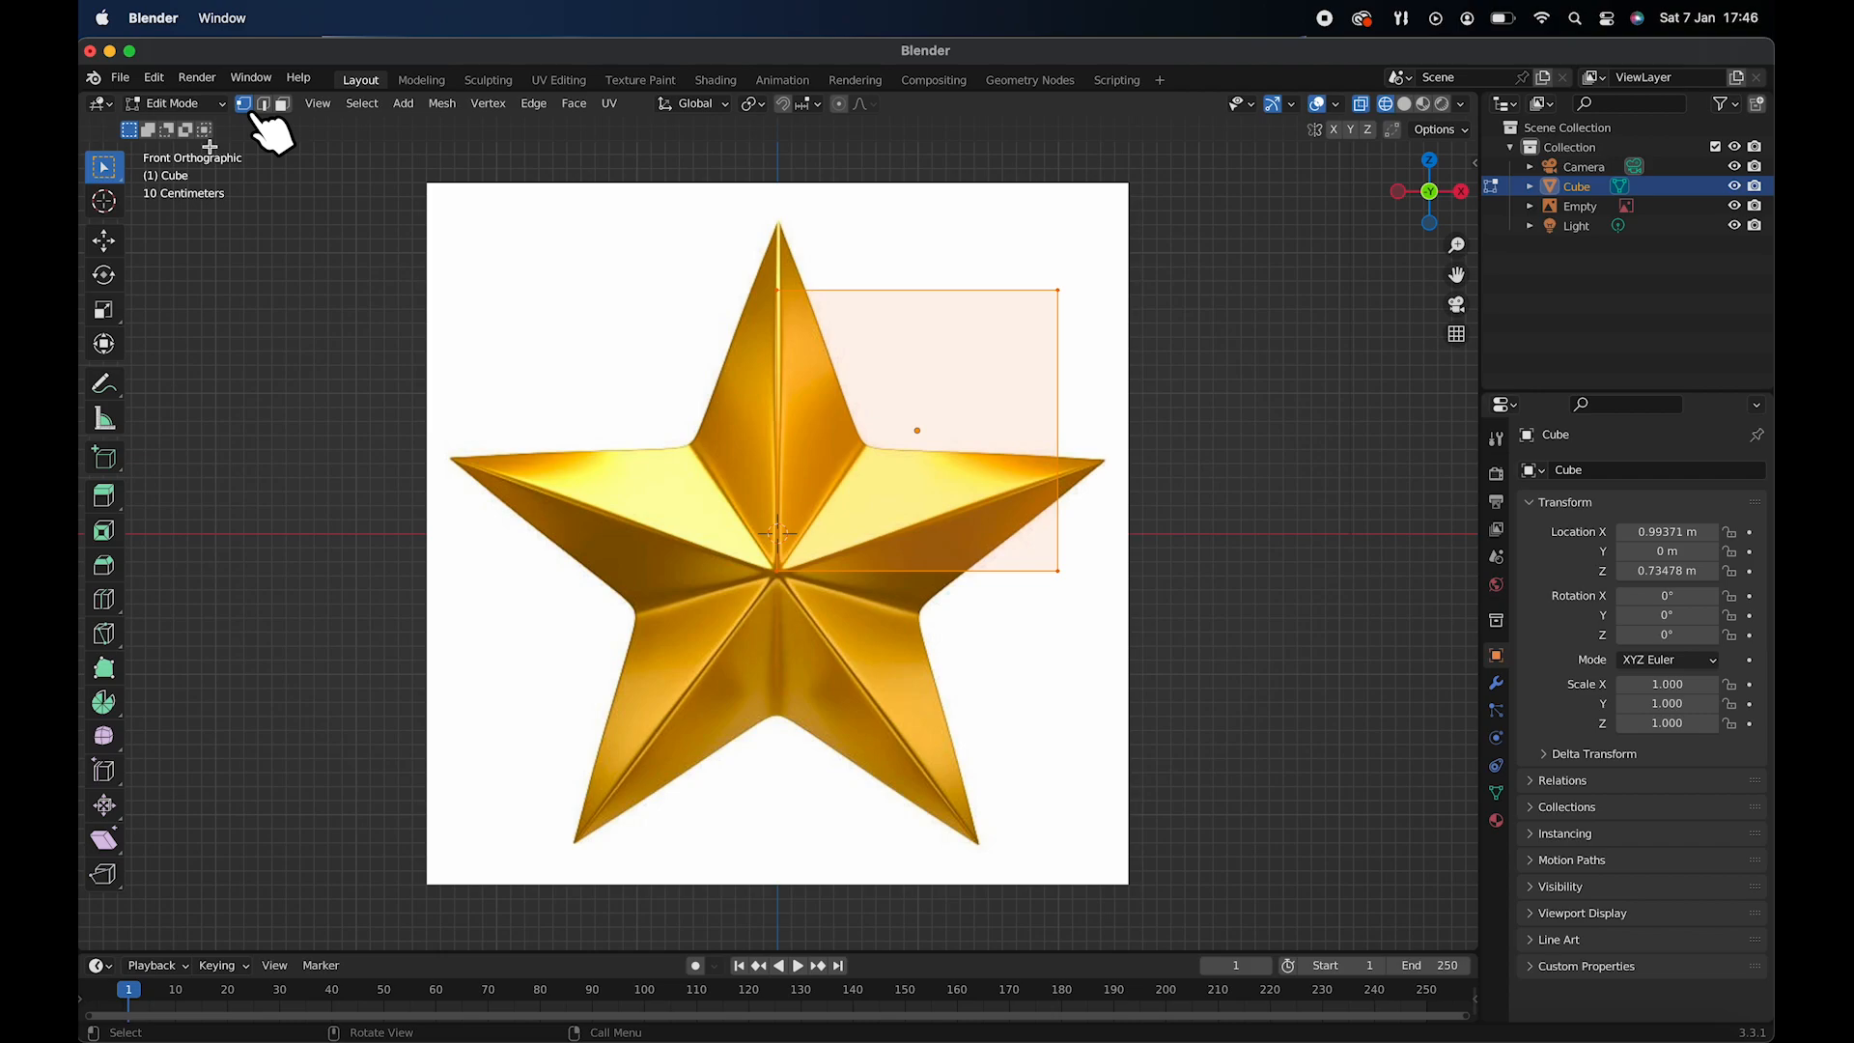
{"action": "left_click_drag", "start_coordinate": [701, 271], "coordinate": [843, 335]}
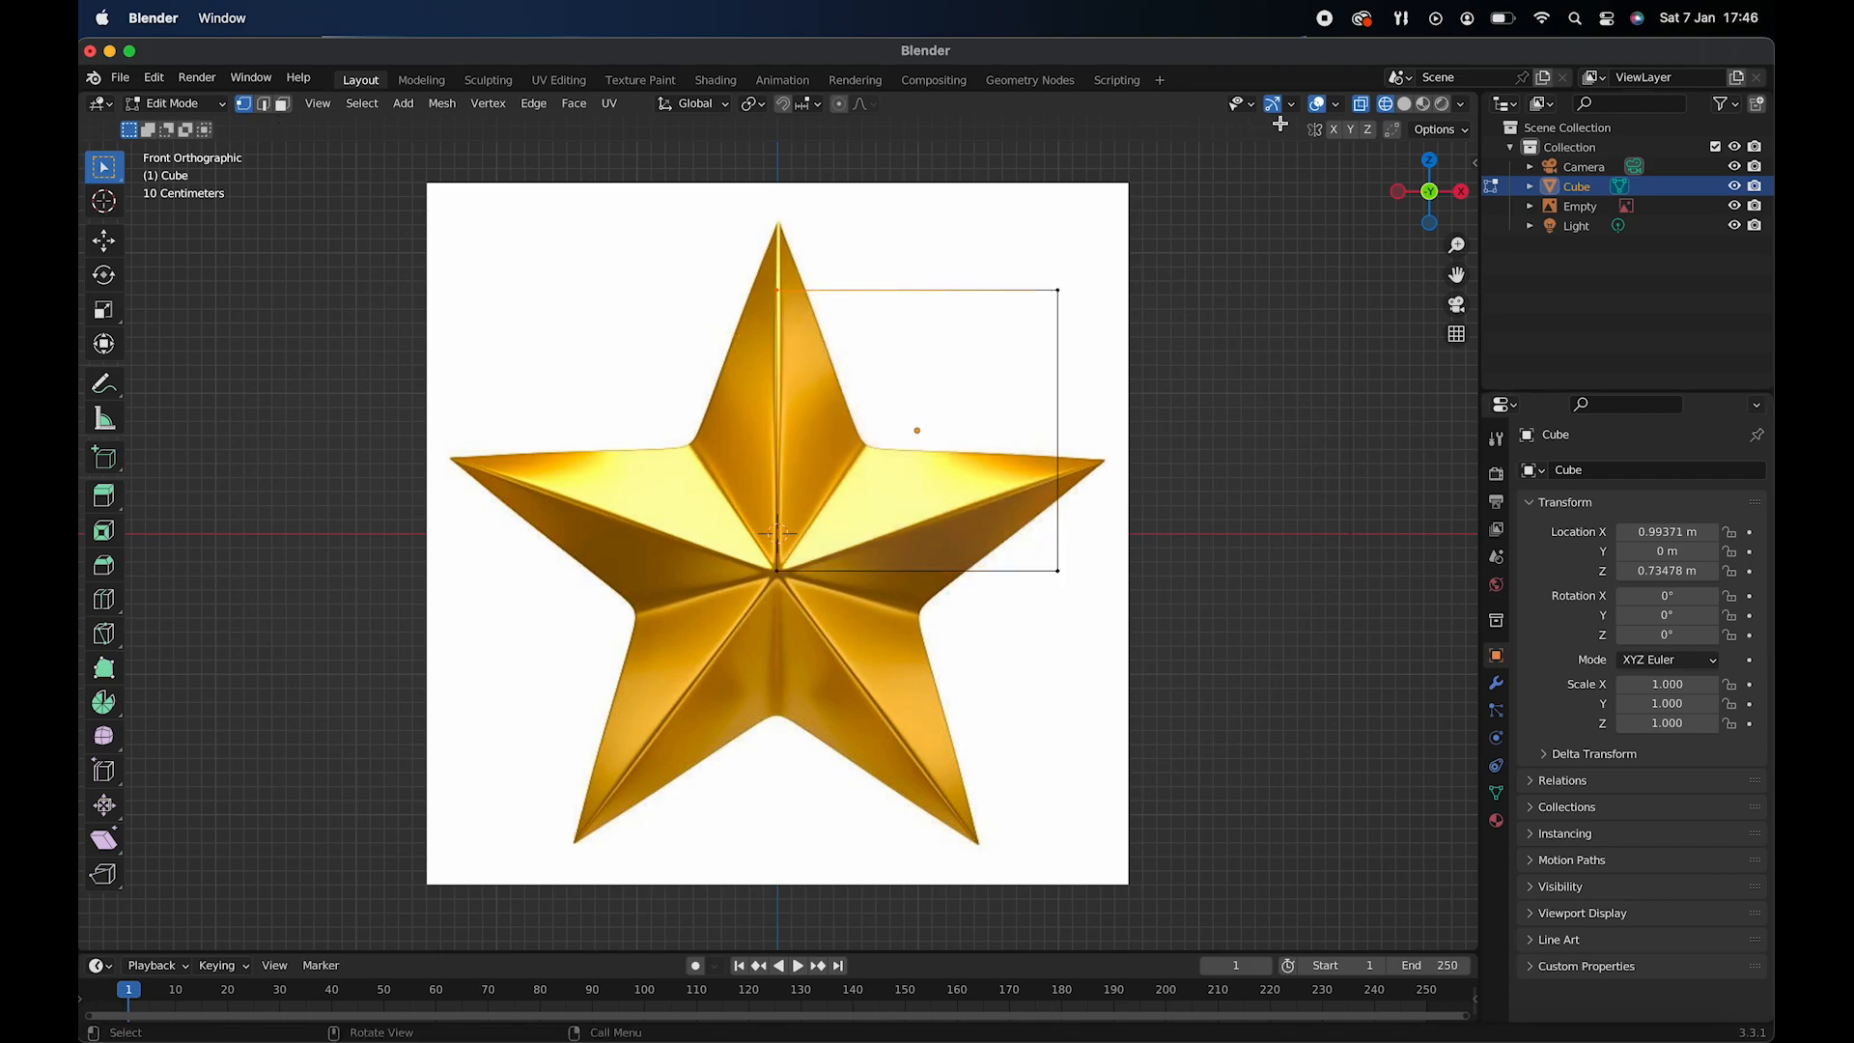
{"action": "left_click", "coordinate": [1363, 106]}
{"action": "left_click", "coordinate": [1363, 107]}
{"action": "left_click", "coordinate": [104, 240]}
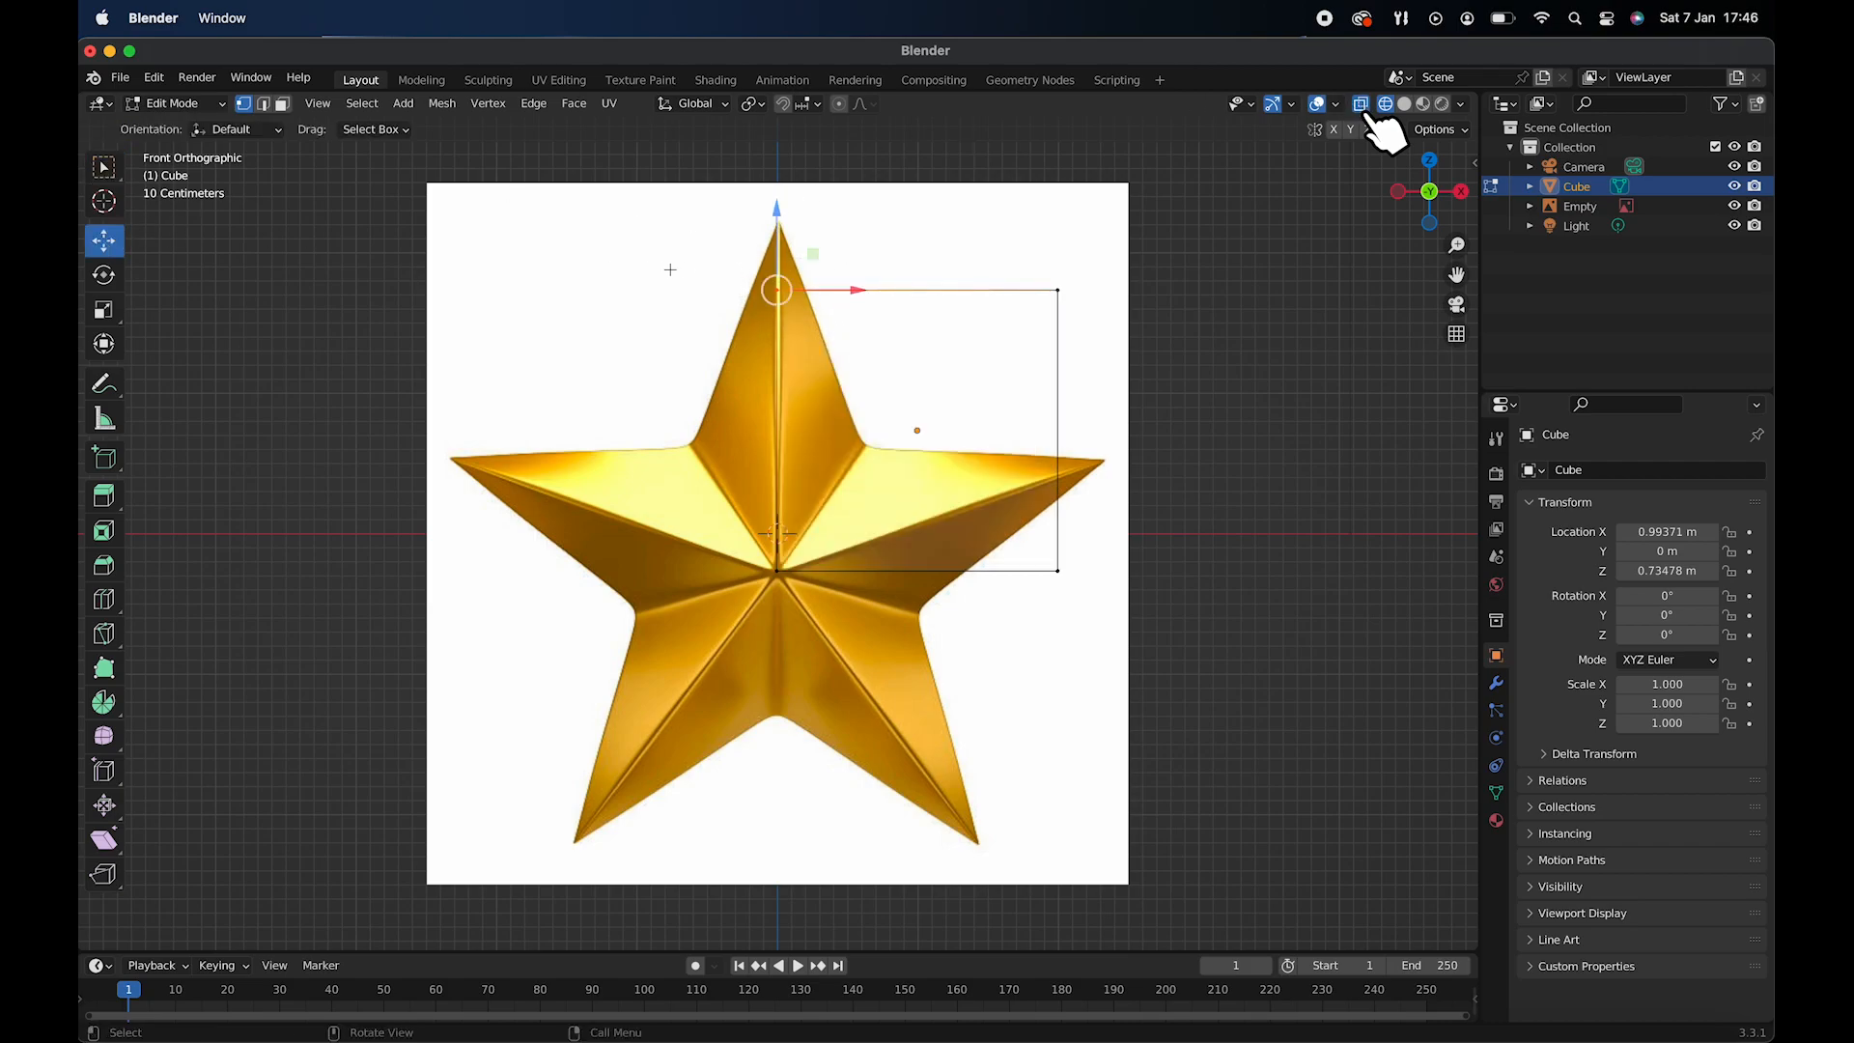
{"action": "left_click_drag", "start_coordinate": [780, 203], "coordinate": [780, 136]}
- Move the cube's upper-right vertices to the notch beside the top arm and the lower-right ones next to the star's centre
{"action": "left_click", "coordinate": [1043, 293]}
{"action": "left_click_drag", "start_coordinate": [1109, 288], "coordinate": [862, 573]}
{"action": "left_click_drag", "start_coordinate": [743, 550], "coordinate": [859, 600]}
{"action": "left_click", "coordinate": [862, 446]}
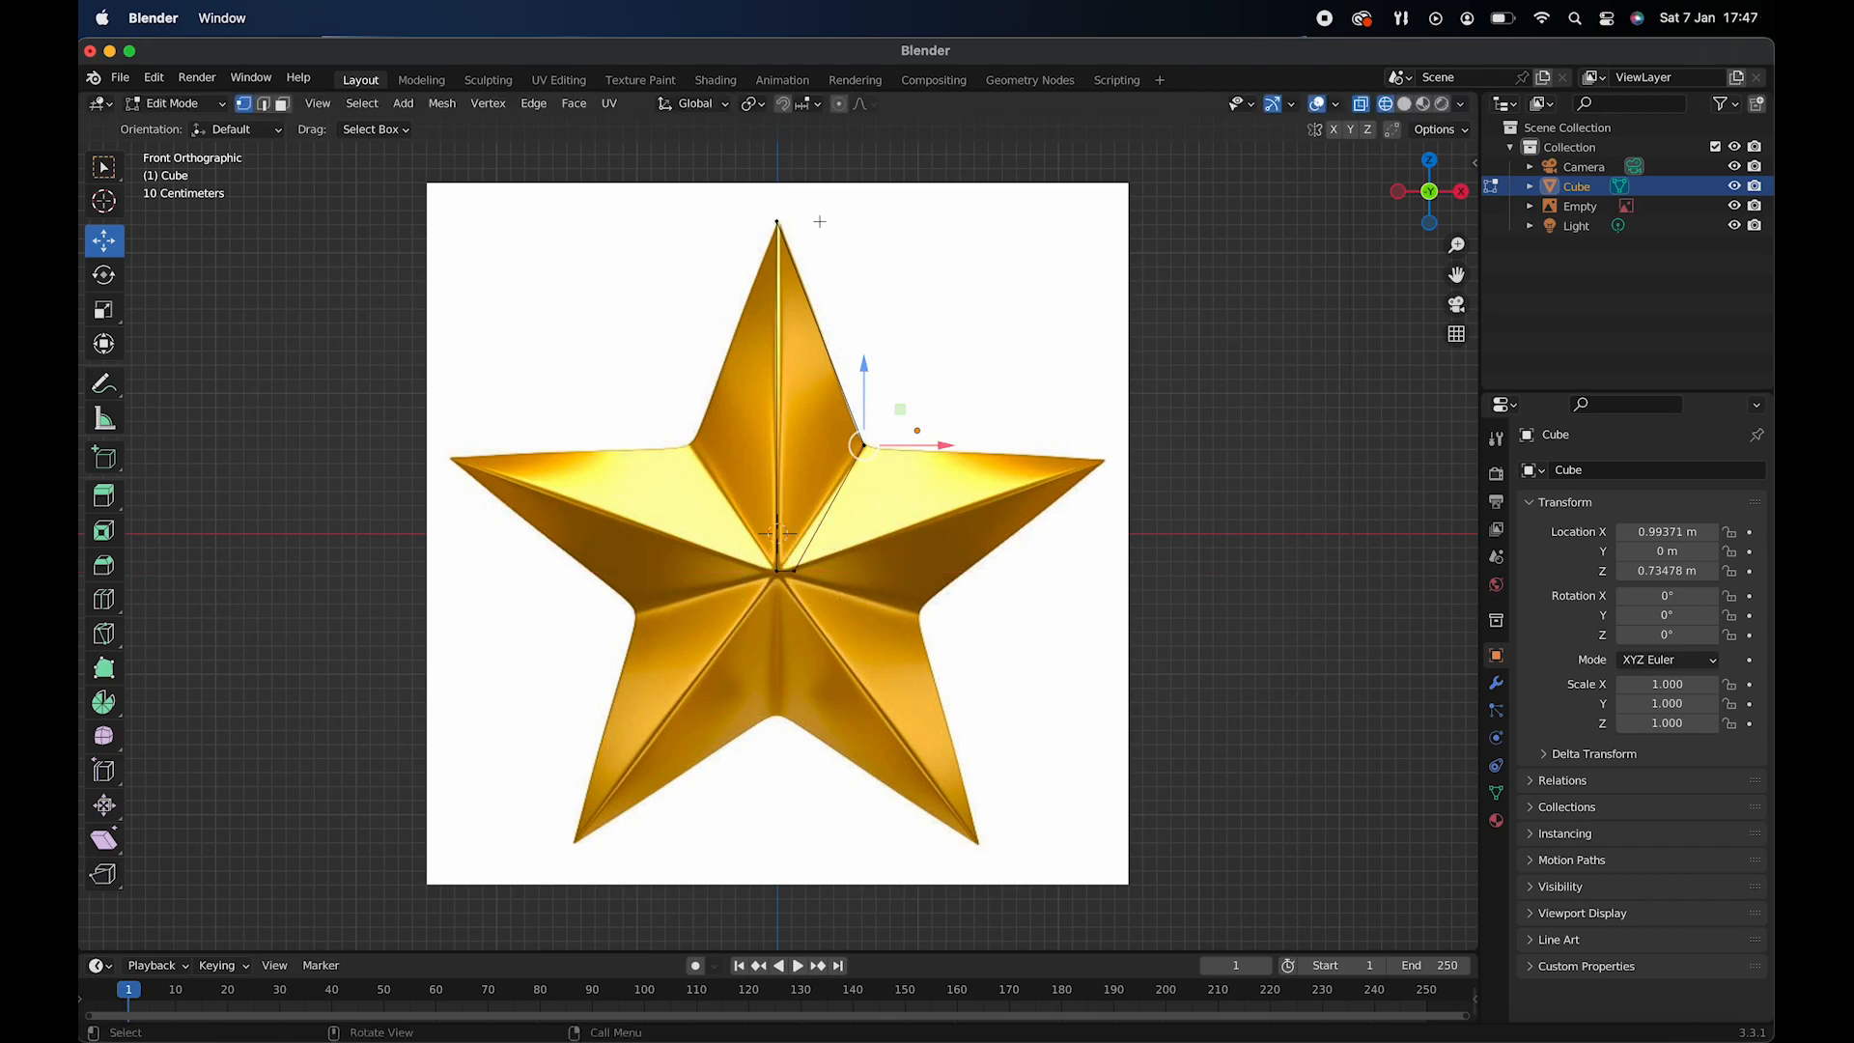
- Merge the front and back vertices at the top arm's tip at their center
{"action": "scroll", "coordinate": [818, 245], "scroll_direction": "right", "scroll_amount": 8}
{"action": "left_click", "coordinate": [861, 209]}
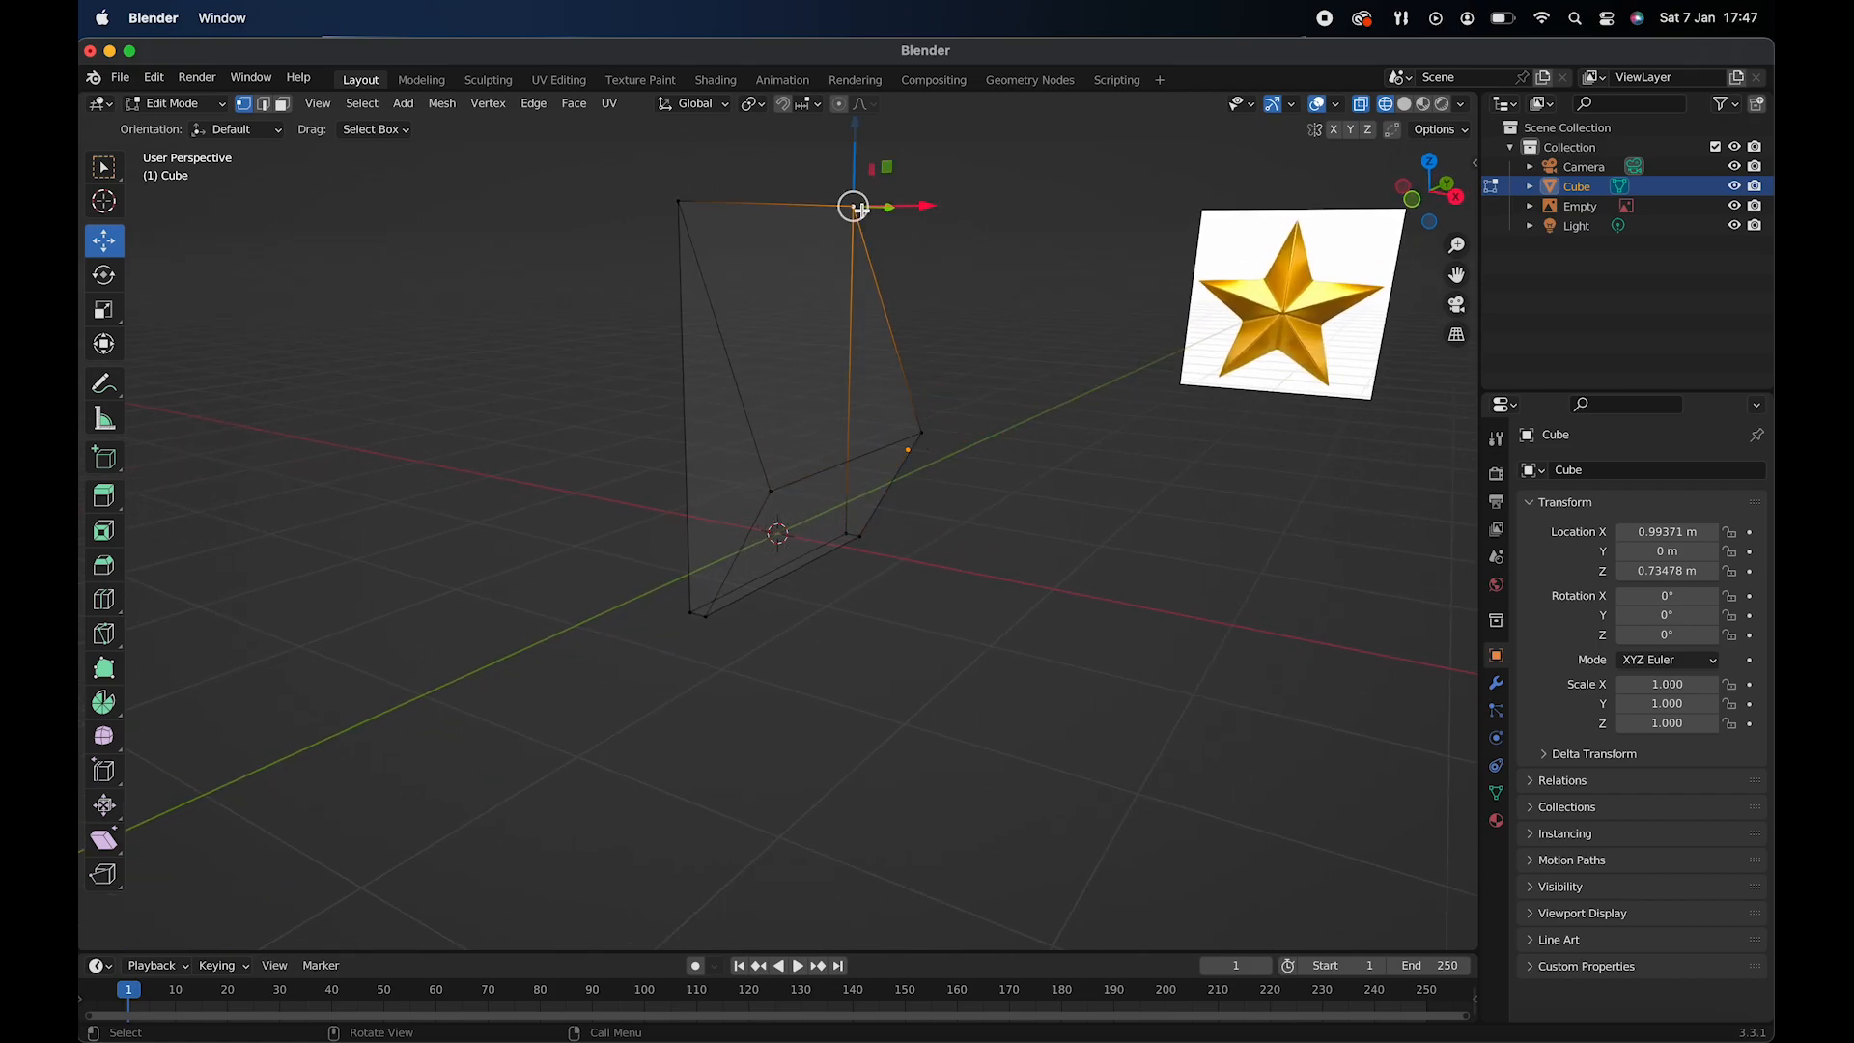
{"action": "left_click", "coordinate": [693, 209], "text": "shift"}
{"action": "right_click", "coordinate": [689, 205]}
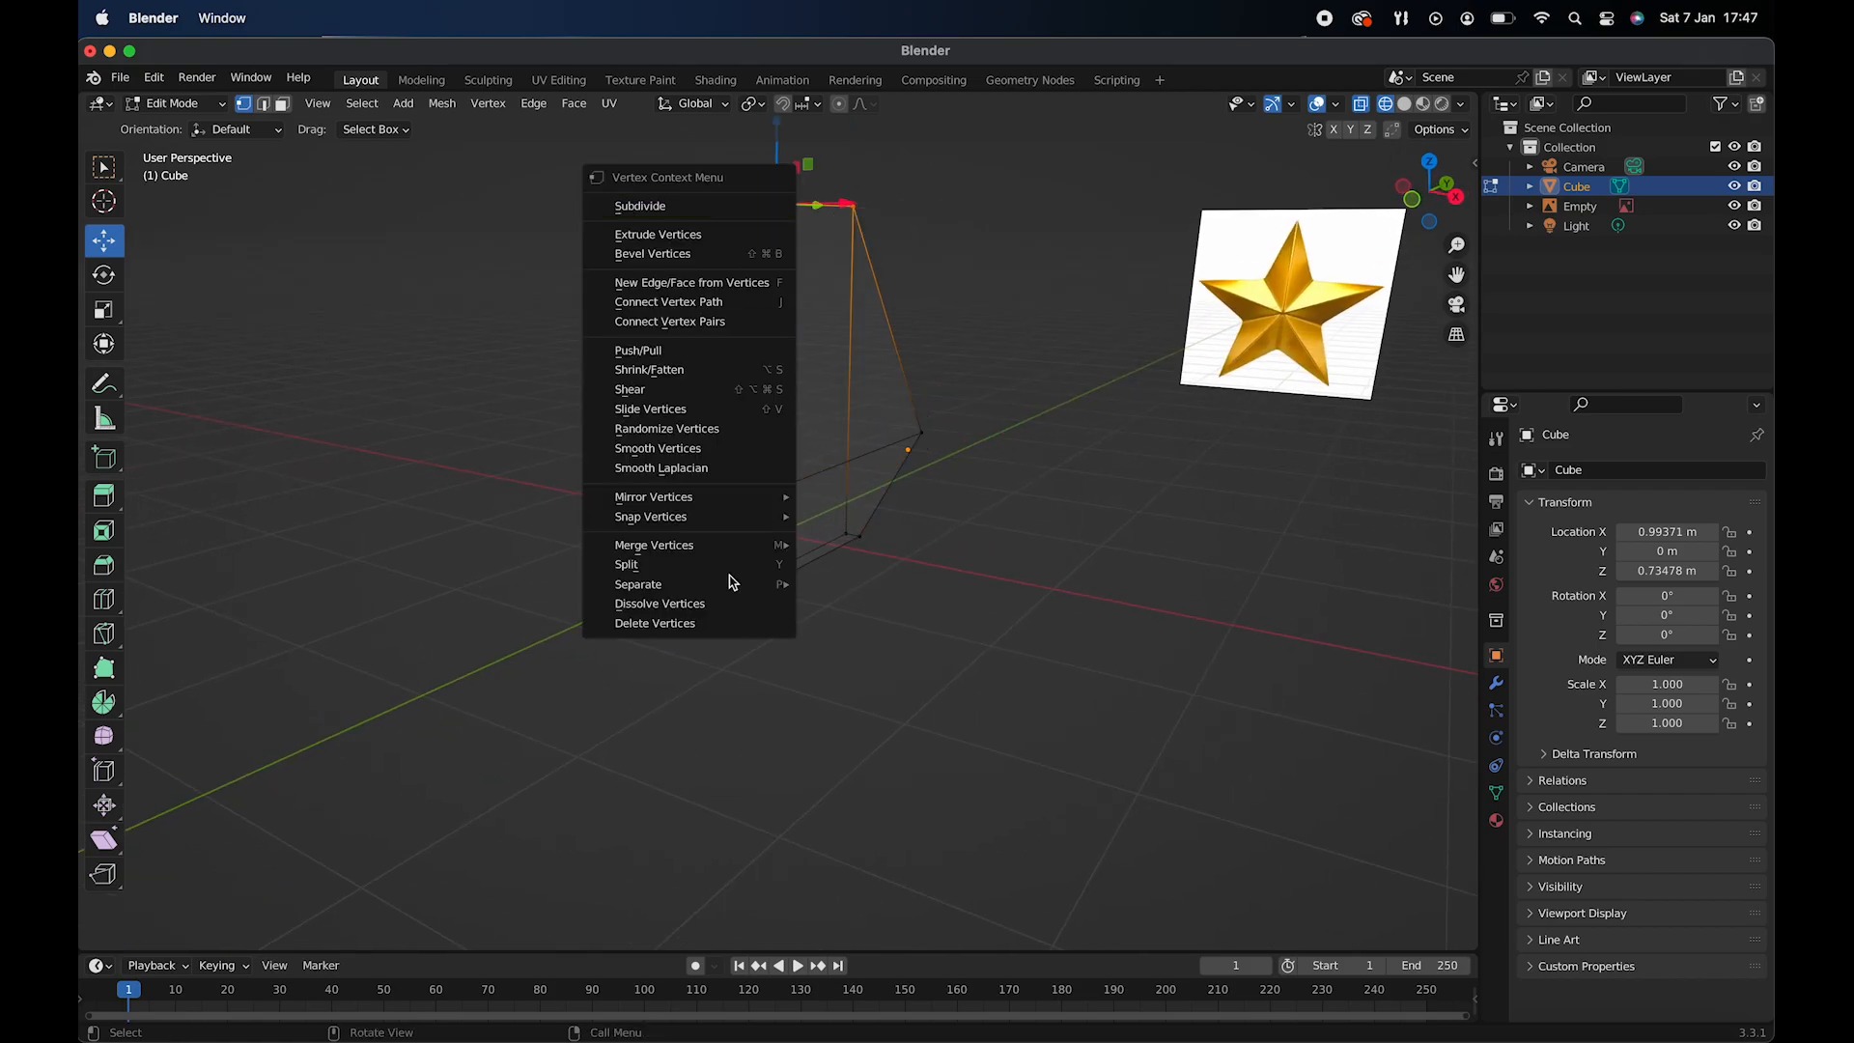
{"action": "mouse_move", "coordinate": [730, 587]}
{"action": "mouse_move", "coordinate": [742, 544]}
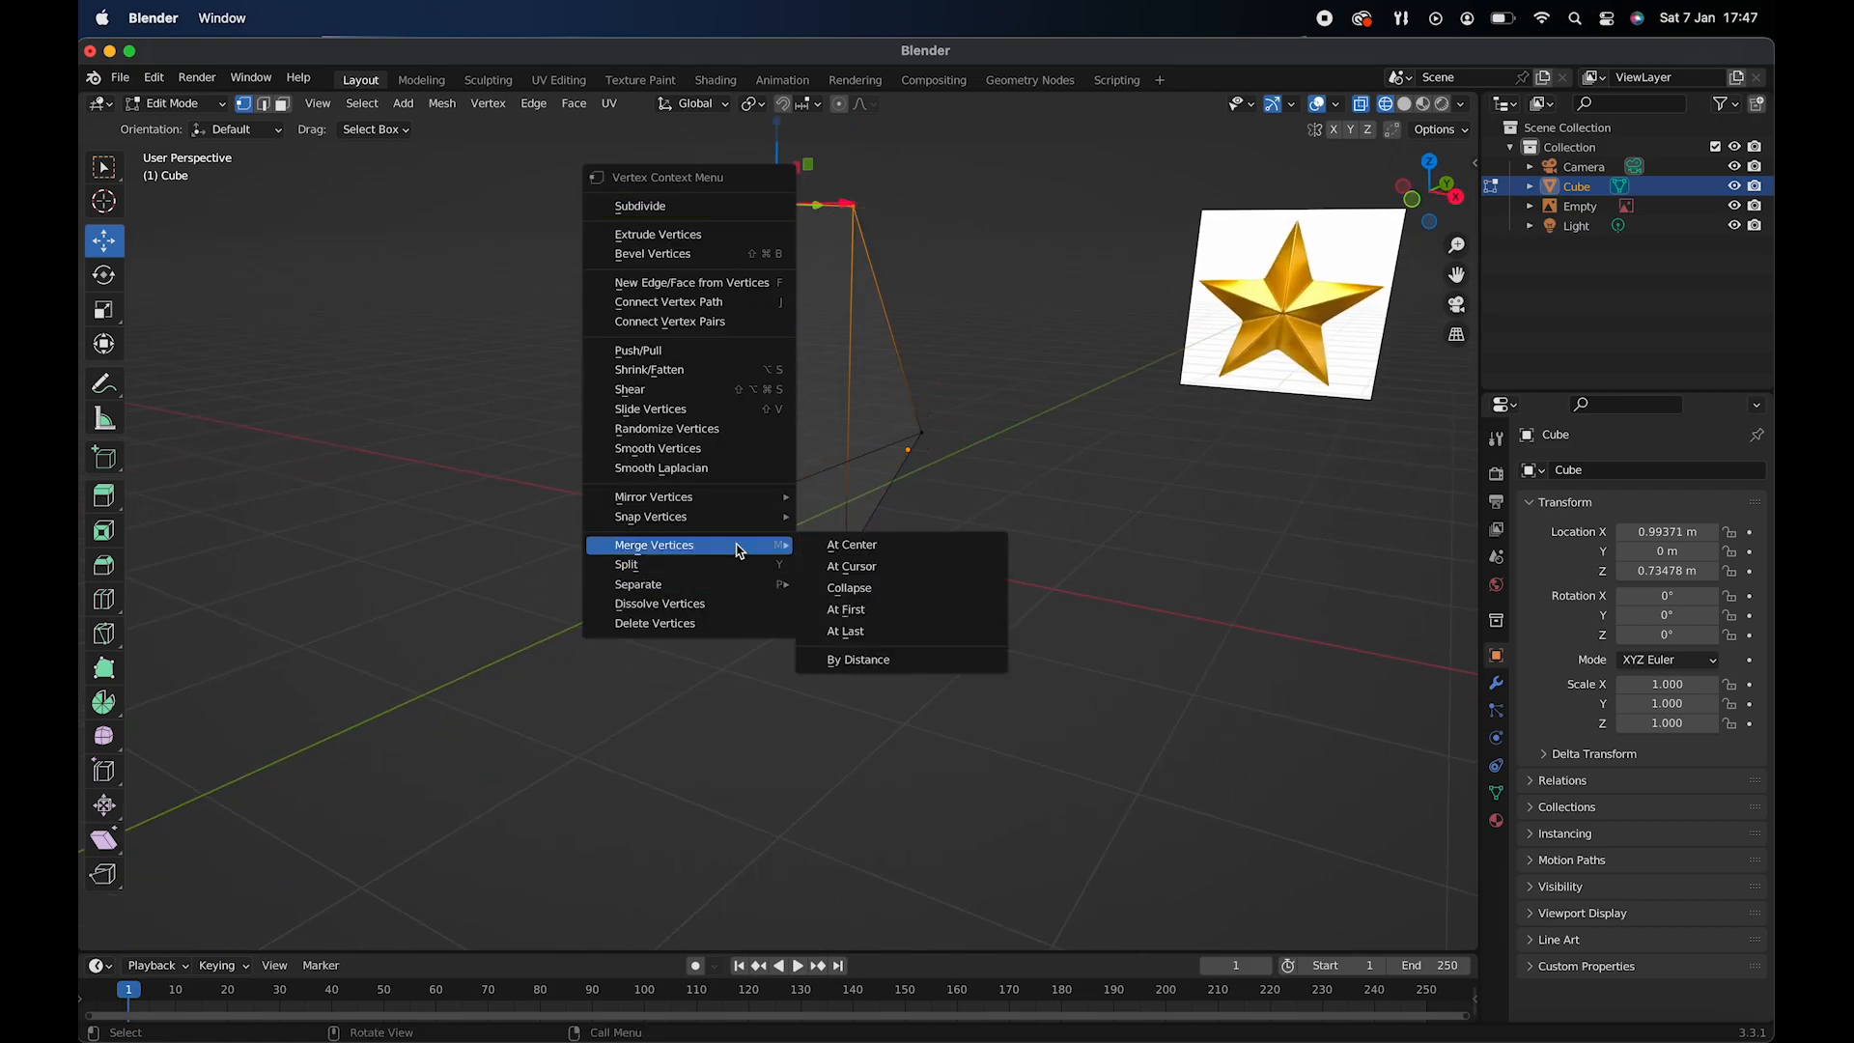
{"action": "left_click", "coordinate": [919, 537]}
- Dissolve the extra edge running front to back beside the star's centre
{"action": "scroll", "coordinate": [873, 325], "scroll_direction": "left", "scroll_amount": 10}
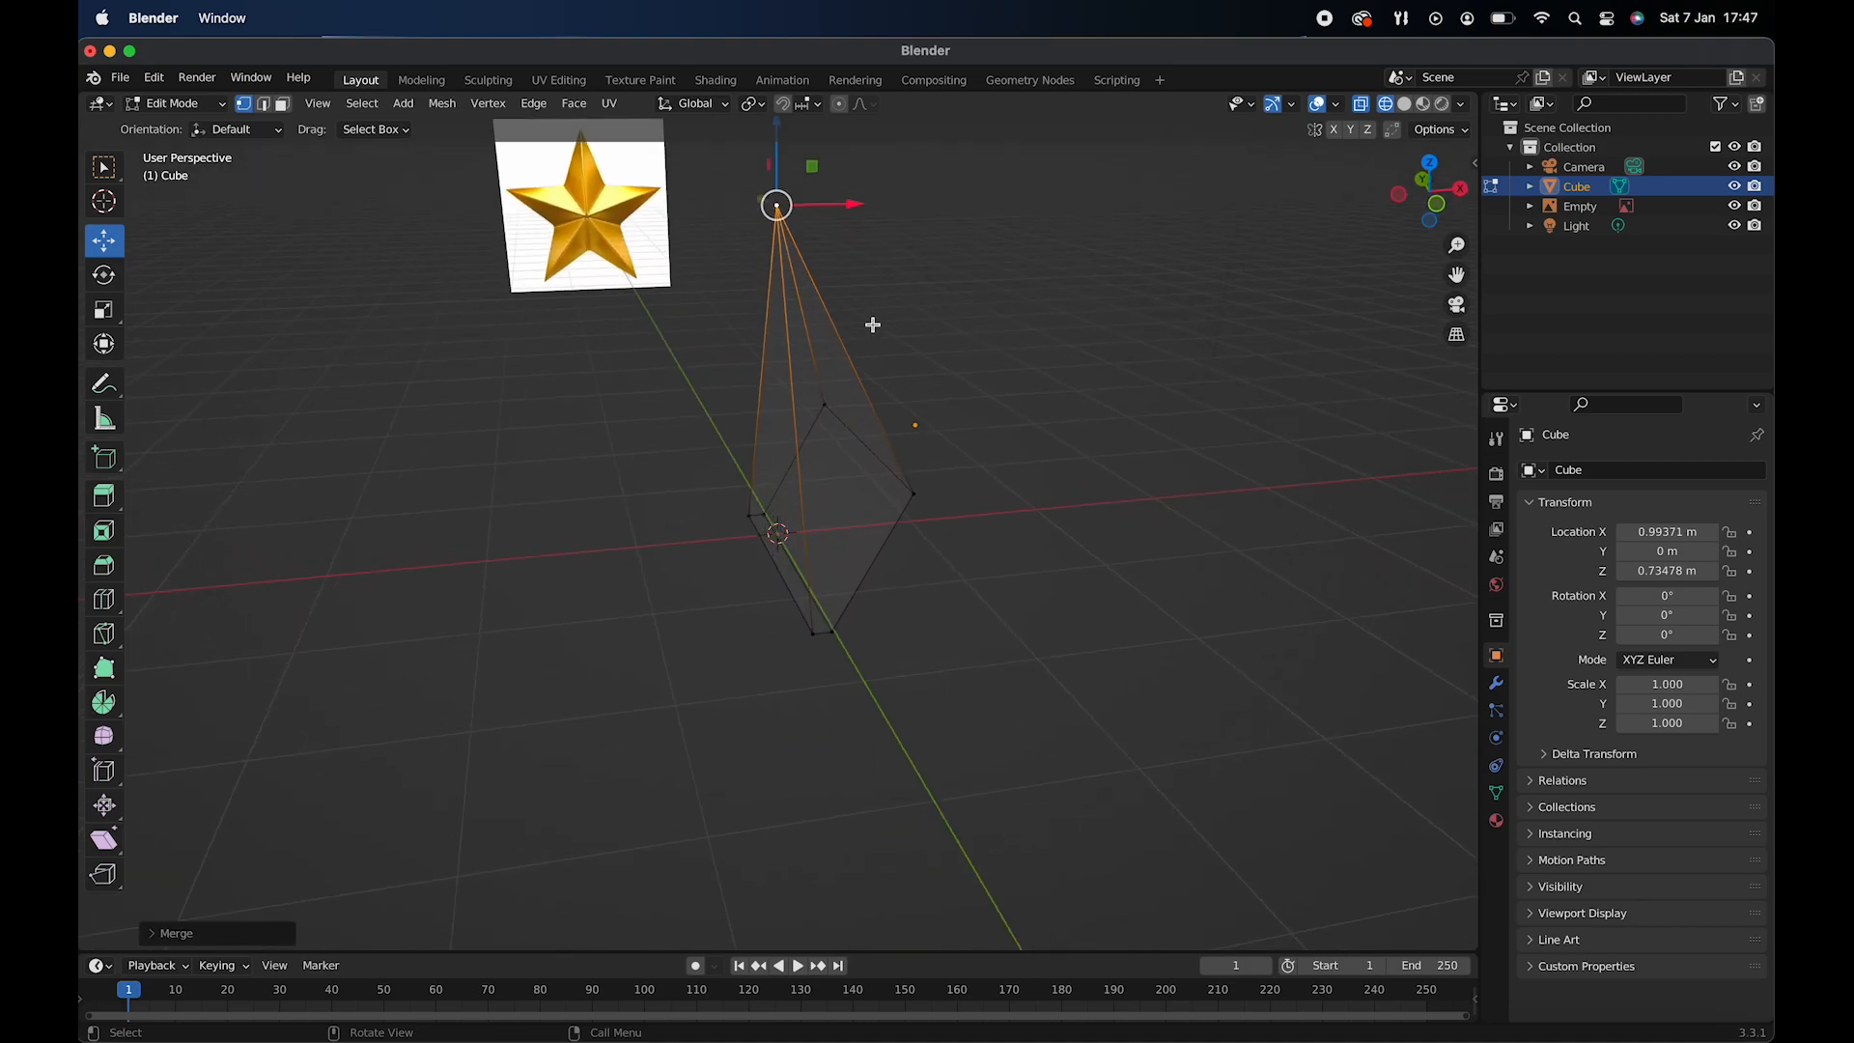
{"action": "scroll", "coordinate": [873, 326], "scroll_direction": "right", "scroll_amount": 5}
{"action": "scroll", "coordinate": [873, 325], "scroll_direction": "right", "scroll_amount": 4}
{"action": "scroll", "coordinate": [872, 325], "scroll_direction": "left", "scroll_amount": 5}
{"action": "scroll", "coordinate": [873, 325], "scroll_direction": "down", "scroll_amount": 3}
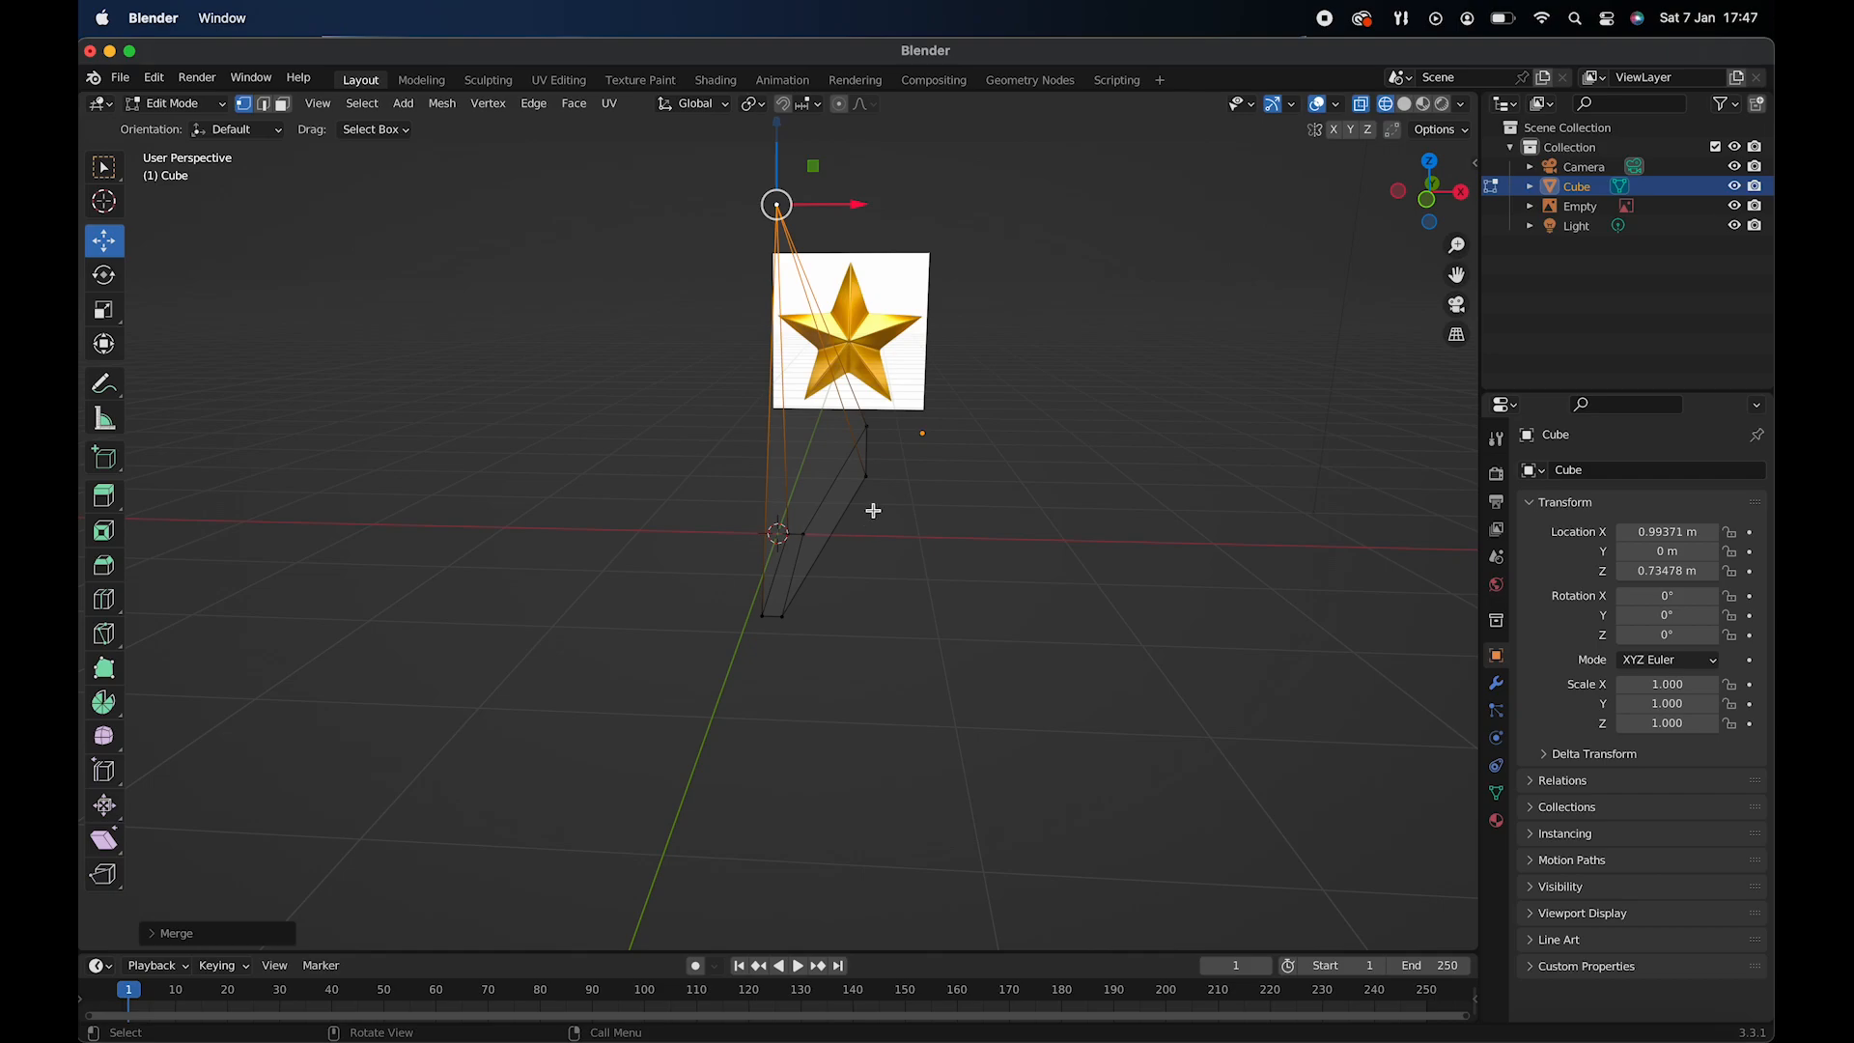
{"action": "key", "text": "KP_1"}
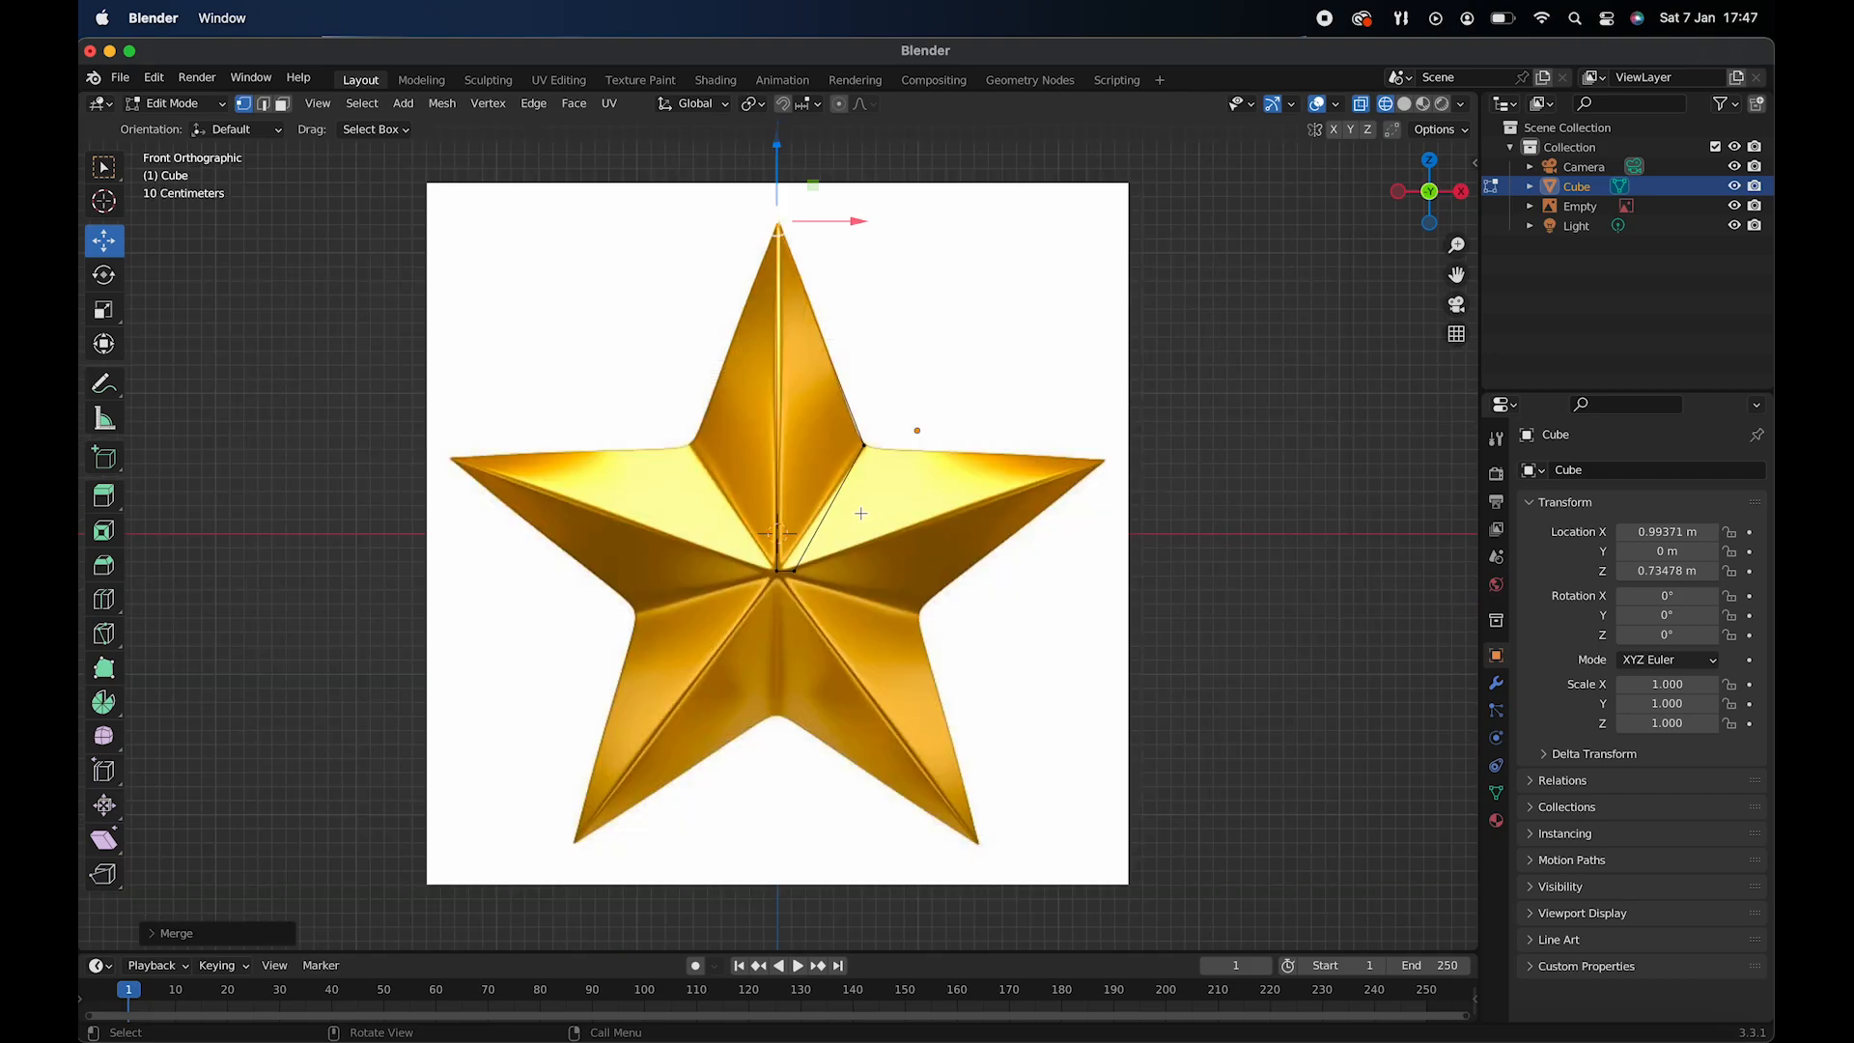
{"action": "left_click", "coordinate": [792, 567]}
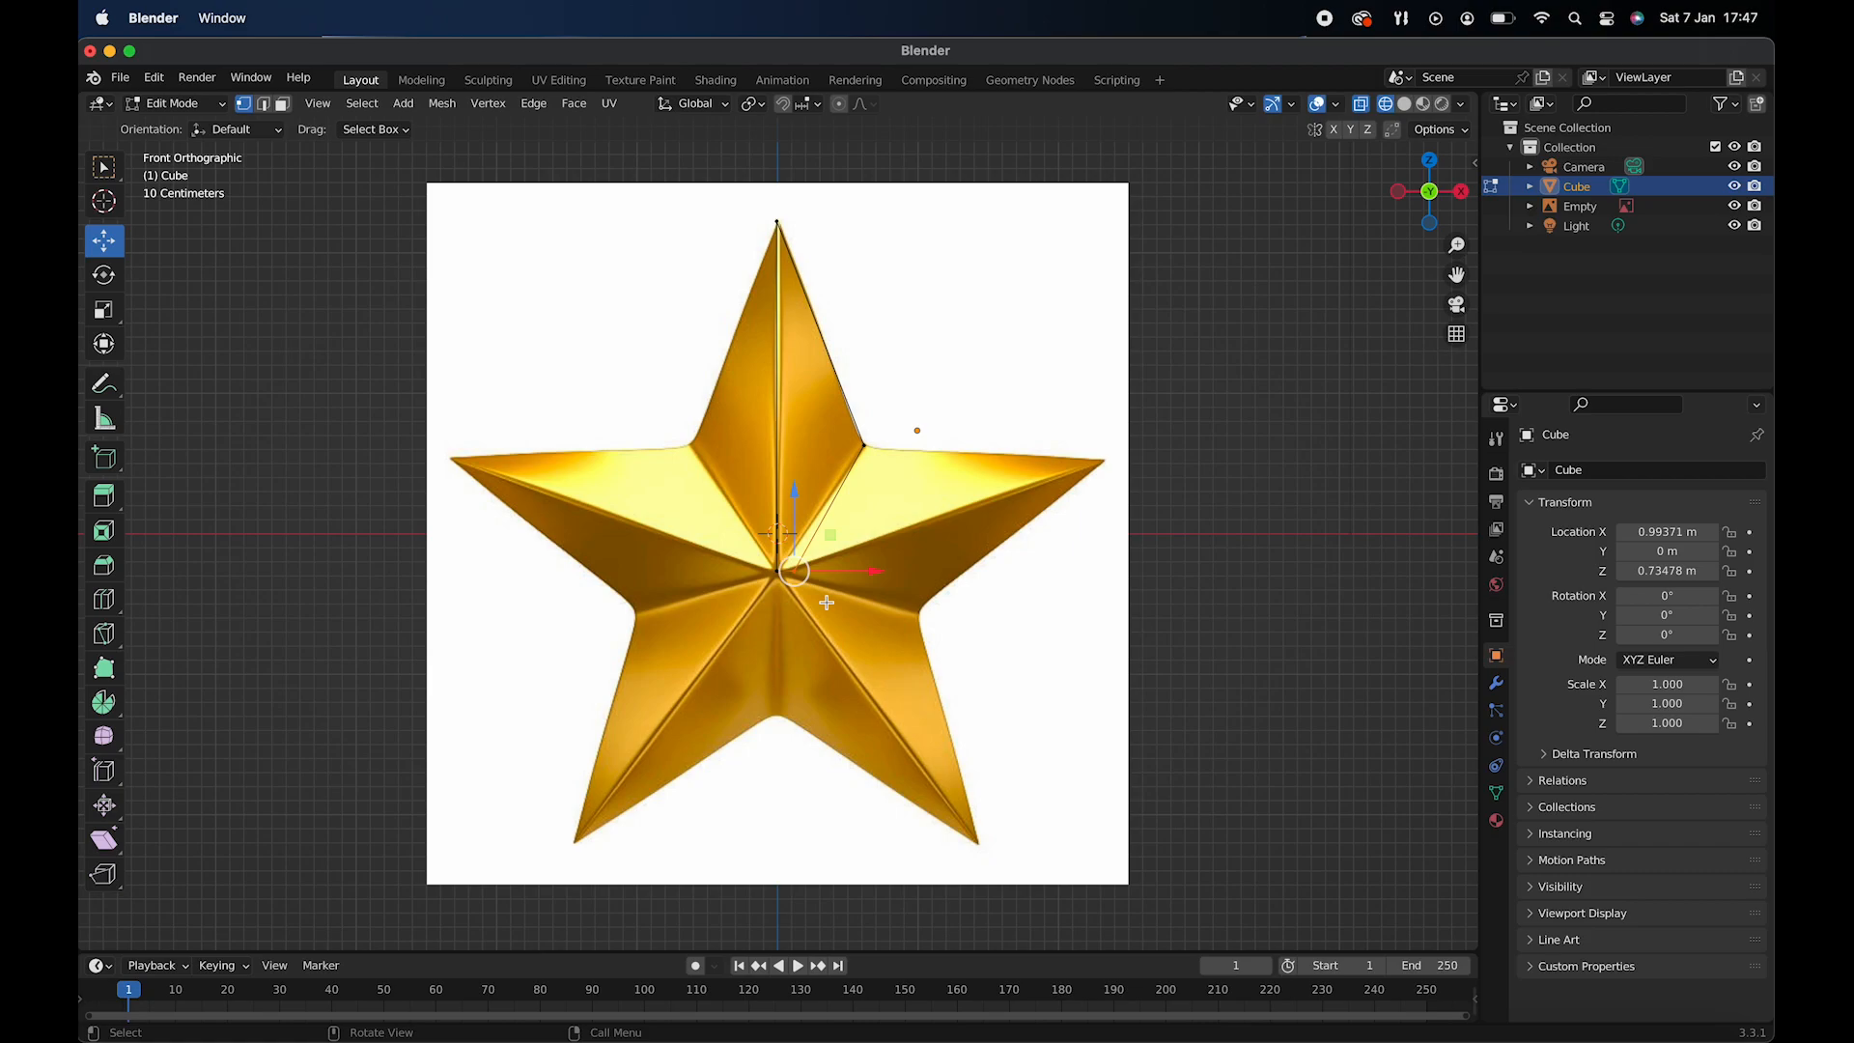
{"action": "middle_click_drag", "start_coordinate": [879, 518], "coordinate": [833, 483]}
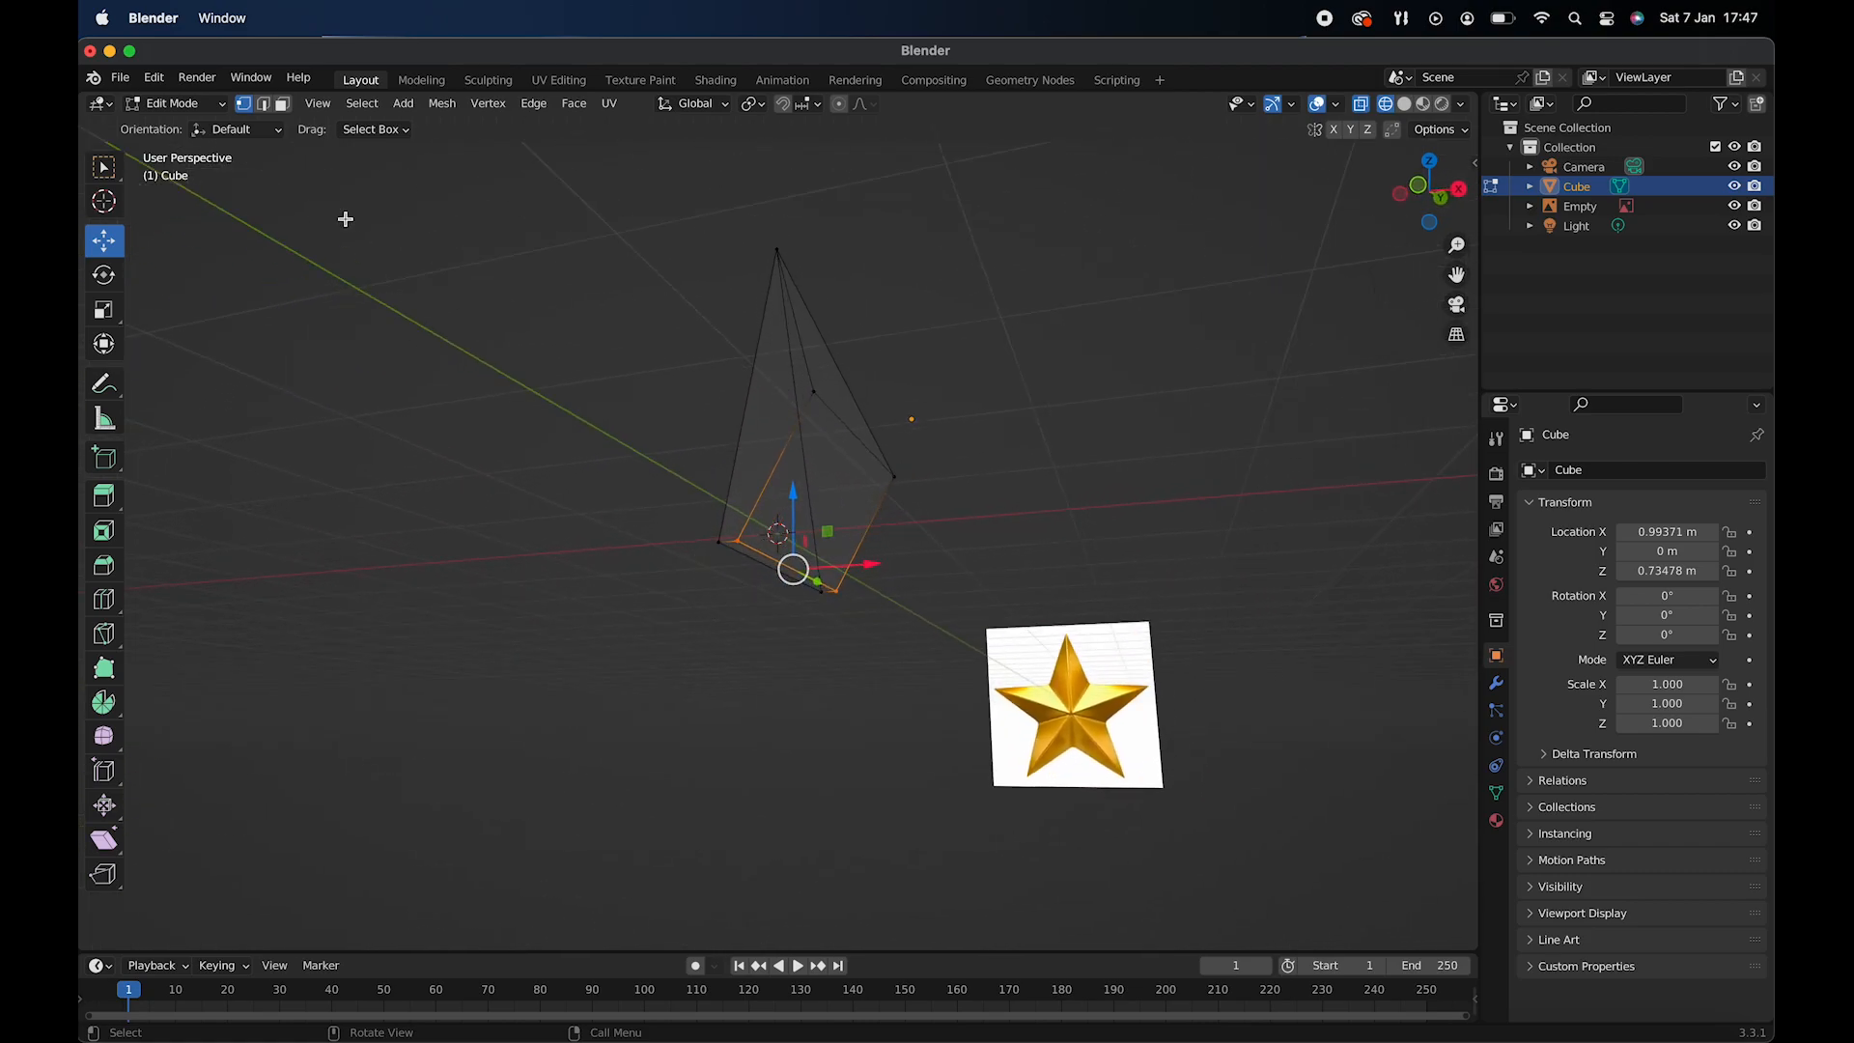
{"action": "left_click", "coordinate": [263, 103]}
{"action": "left_click", "coordinate": [783, 552]}
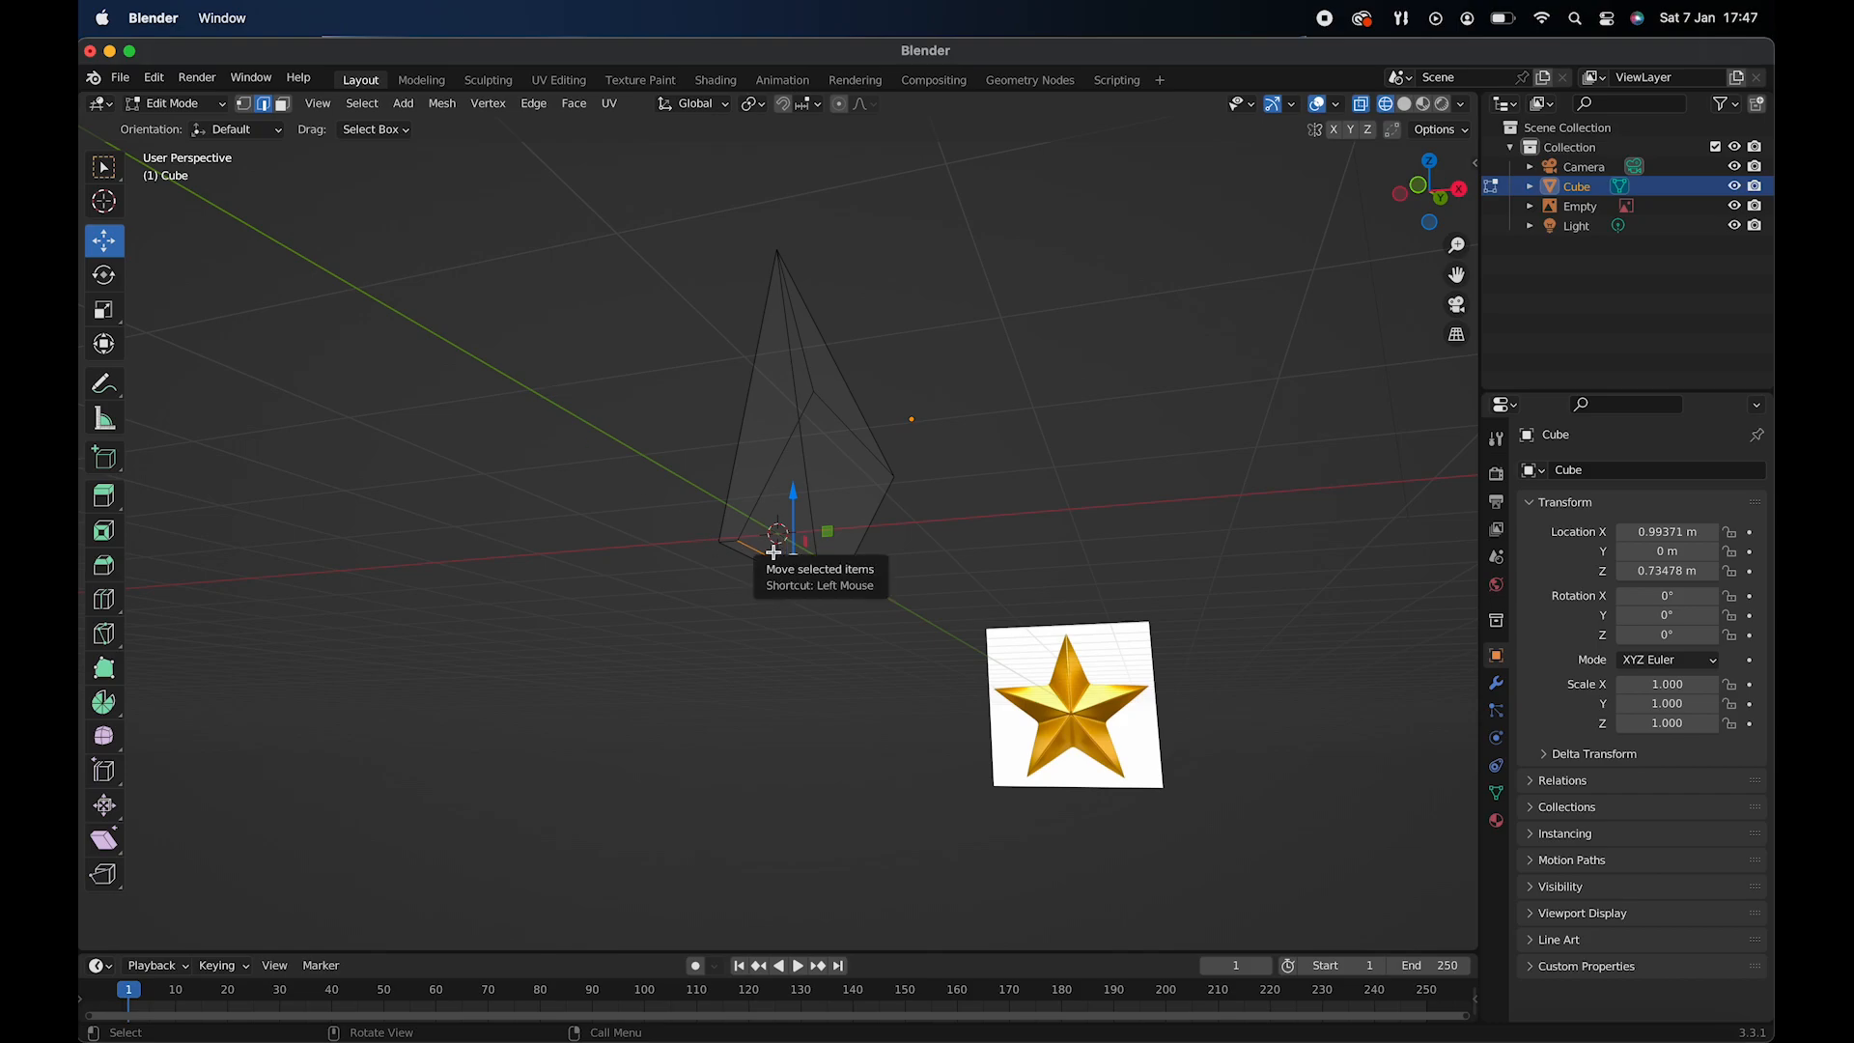
{"action": "right_click", "coordinate": [778, 558]}
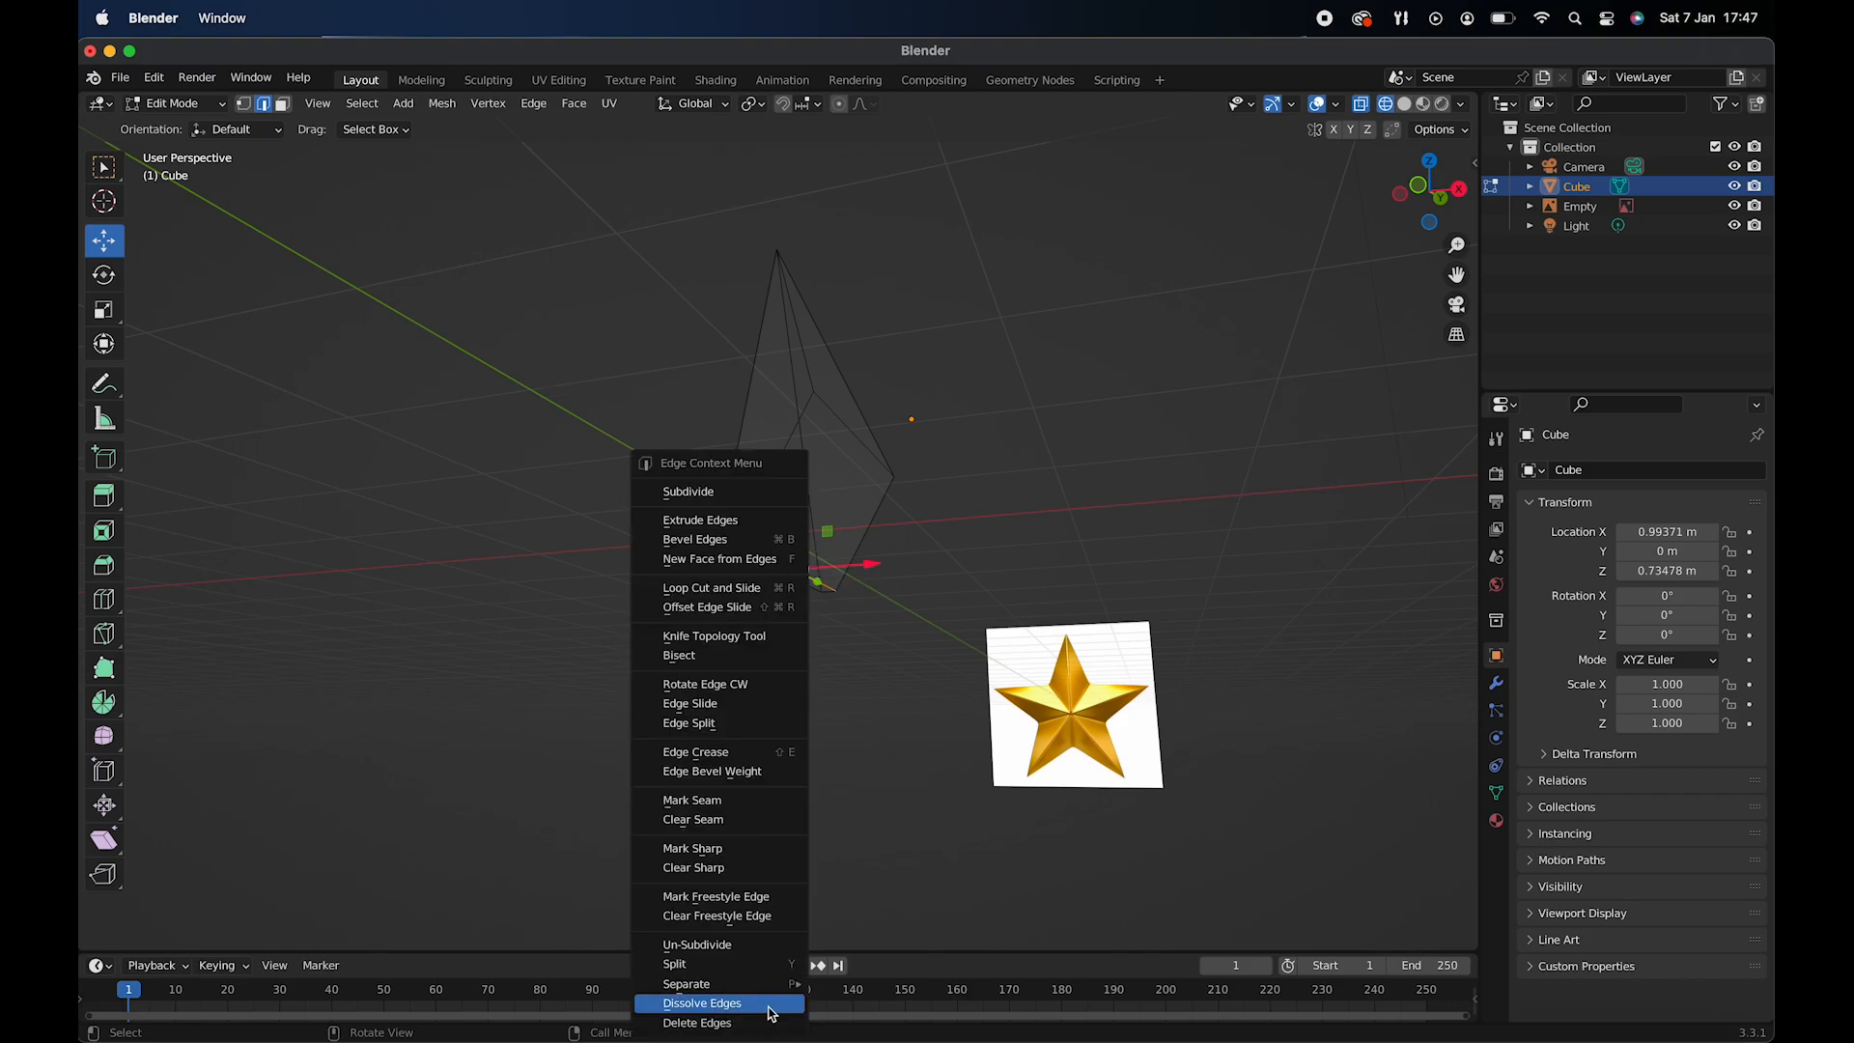
{"action": "left_click", "coordinate": [762, 1004]}
- Extrude the side face between the star's centre and the upper-right notch outward toward the right arm
{"action": "scroll", "coordinate": [850, 590], "scroll_direction": "up", "scroll_amount": 5}
{"action": "scroll", "coordinate": [850, 591], "scroll_direction": "left", "scroll_amount": 6}
{"action": "scroll", "coordinate": [850, 591], "scroll_direction": "right", "scroll_amount": 5}
{"action": "scroll", "coordinate": [850, 591], "scroll_direction": "down", "scroll_amount": 3}
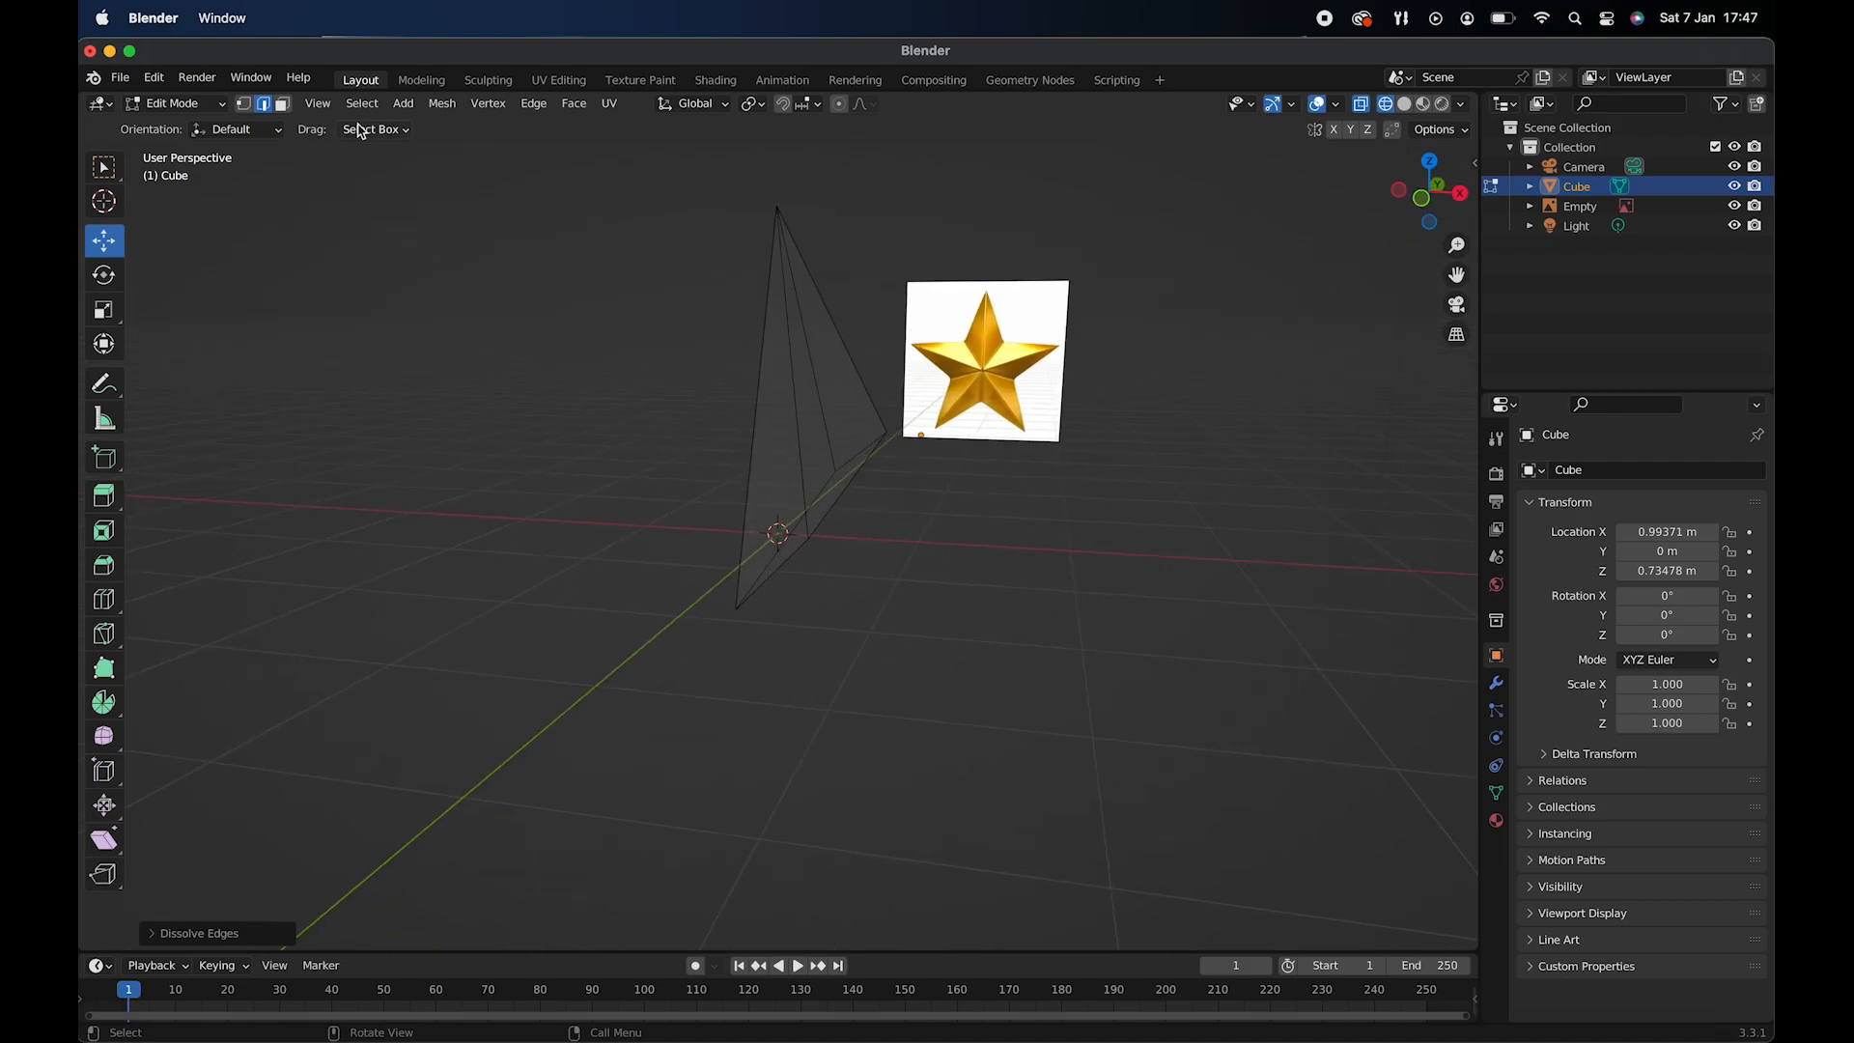
{"action": "left_click", "coordinate": [283, 103]}
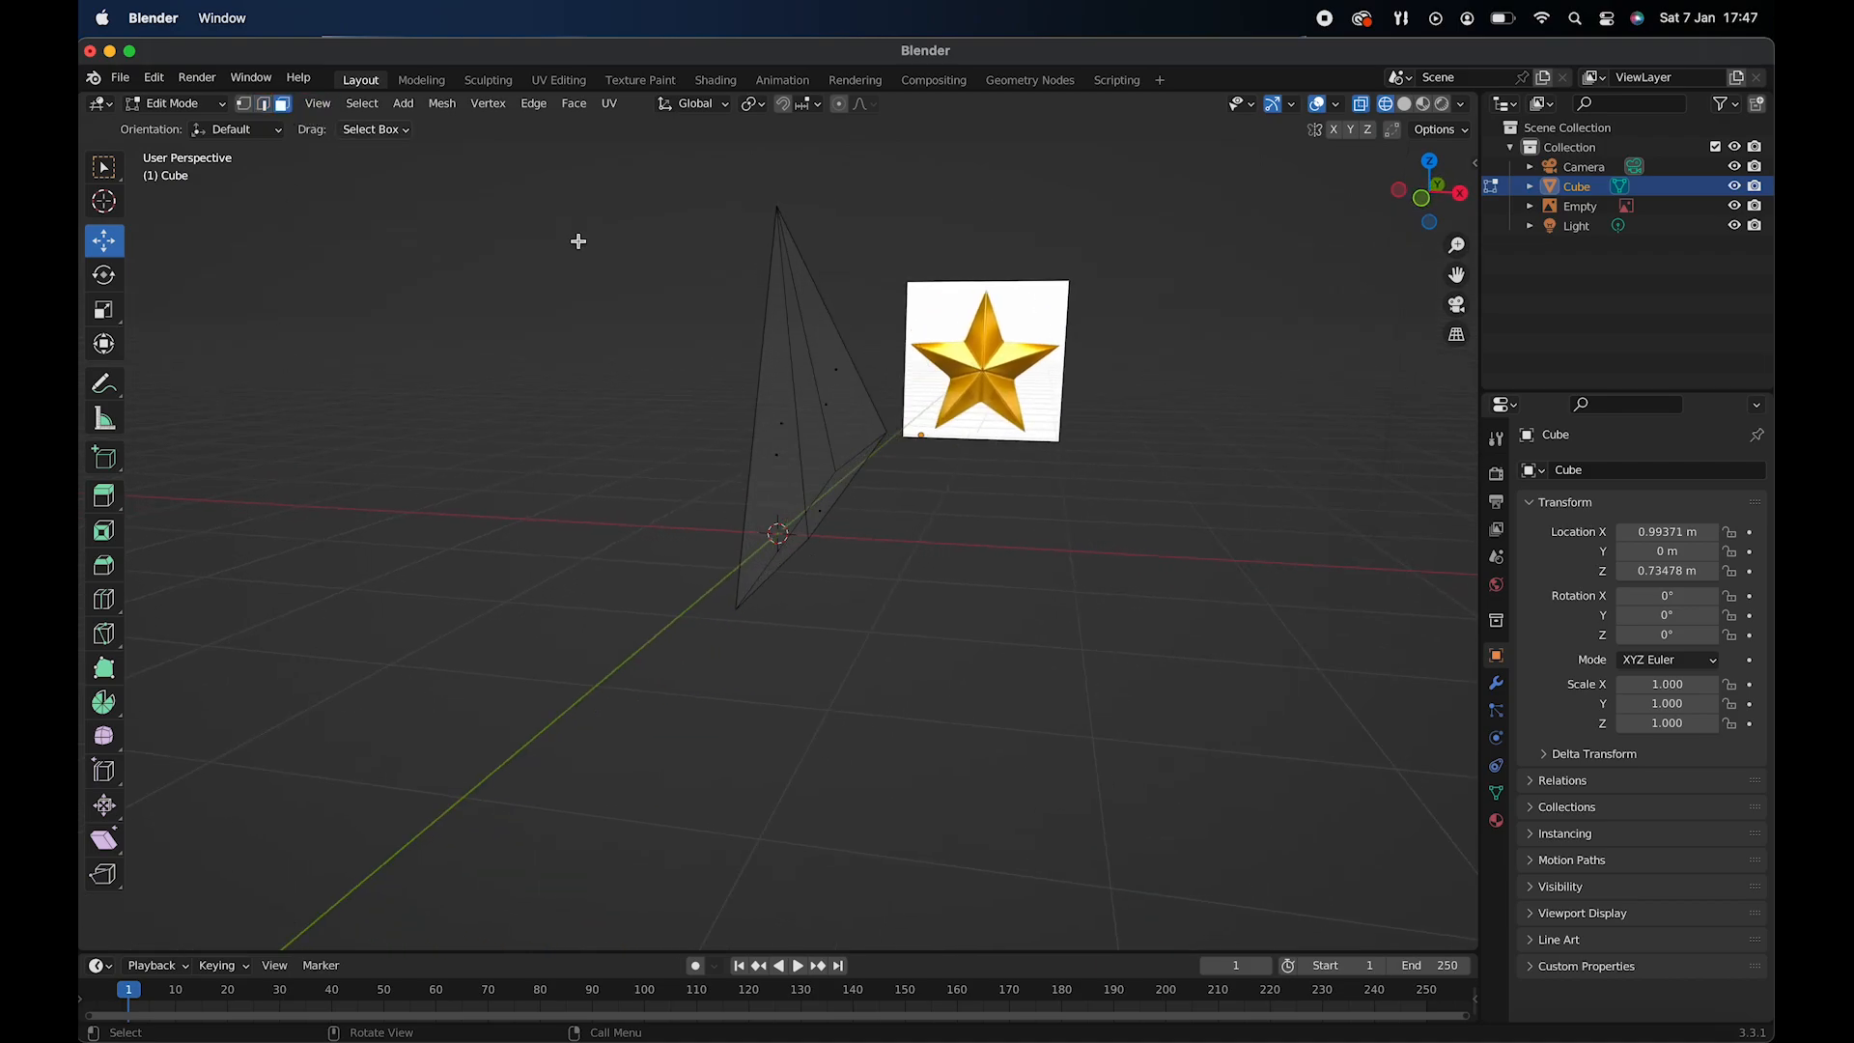
{"action": "scroll", "coordinate": [831, 492], "scroll_direction": "down", "scroll_amount": 3}
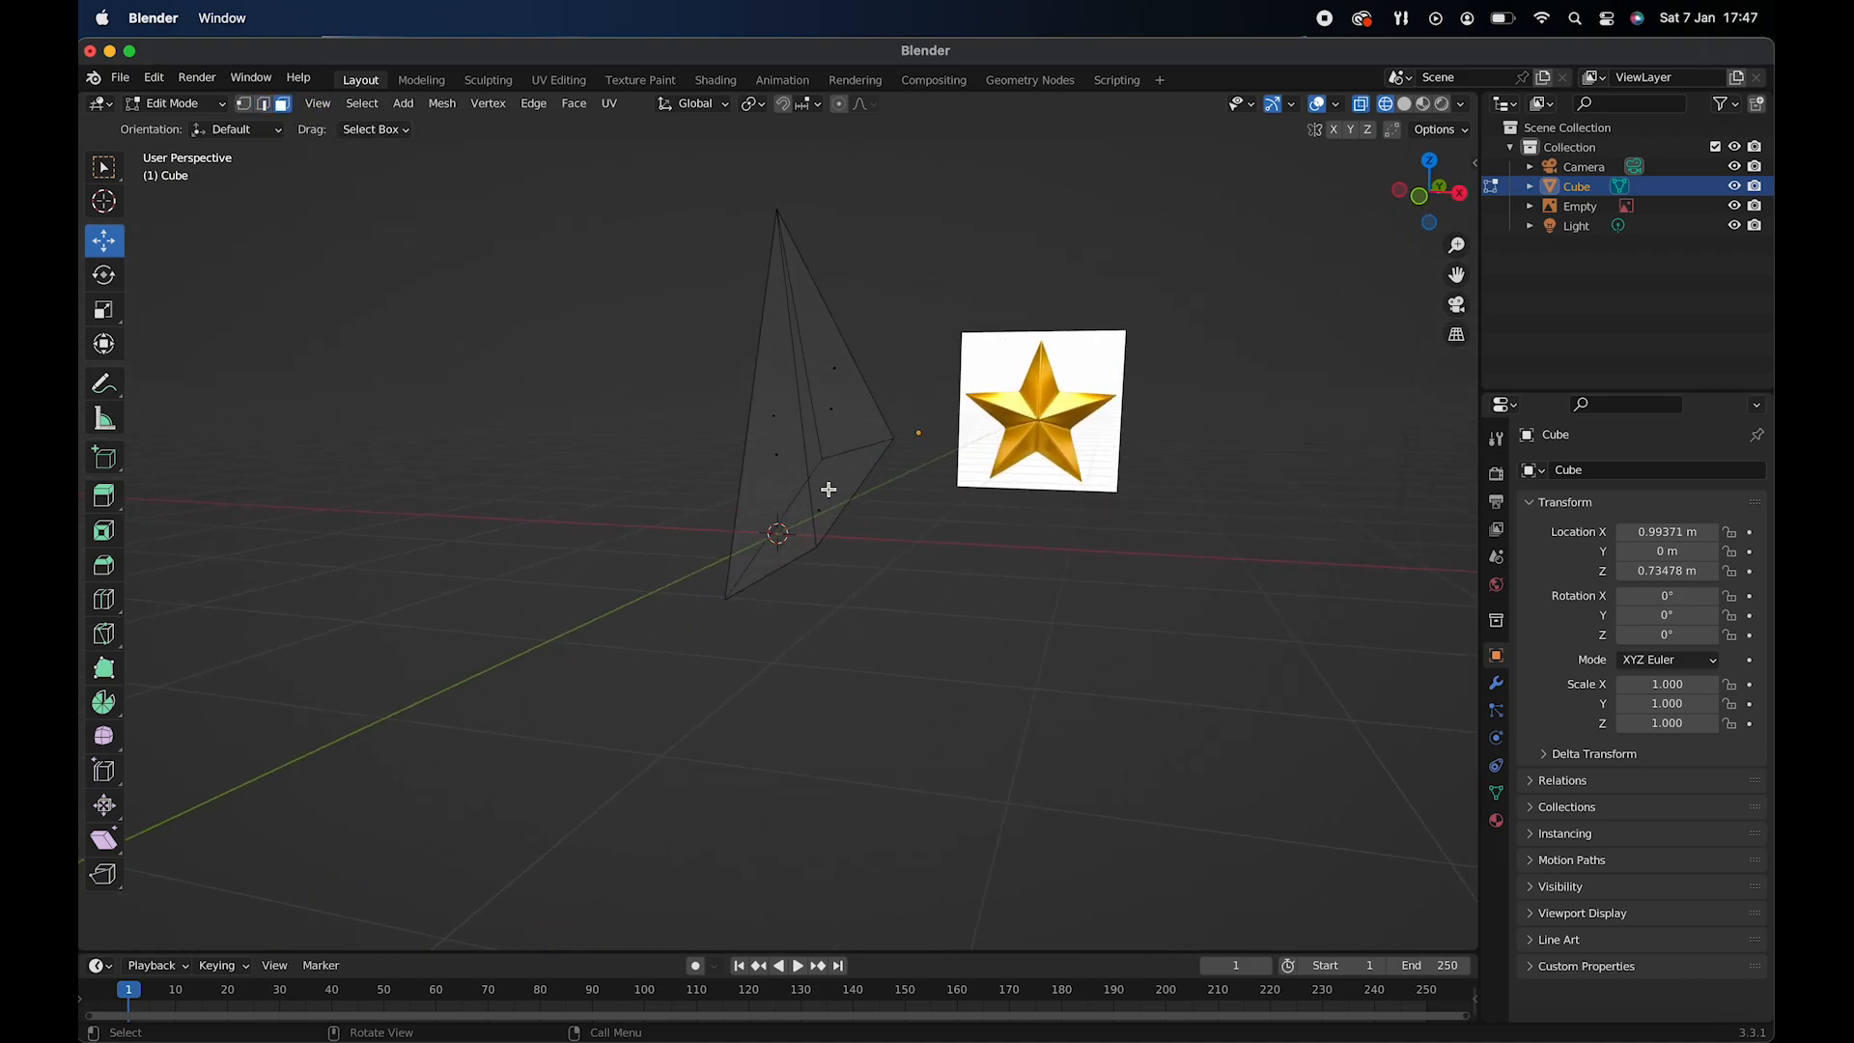
{"action": "left_click", "coordinate": [828, 486]}
{"action": "scroll", "coordinate": [827, 486], "scroll_direction": "left", "scroll_amount": 2}
{"action": "scroll", "coordinate": [827, 487], "scroll_direction": "left", "scroll_amount": 3}
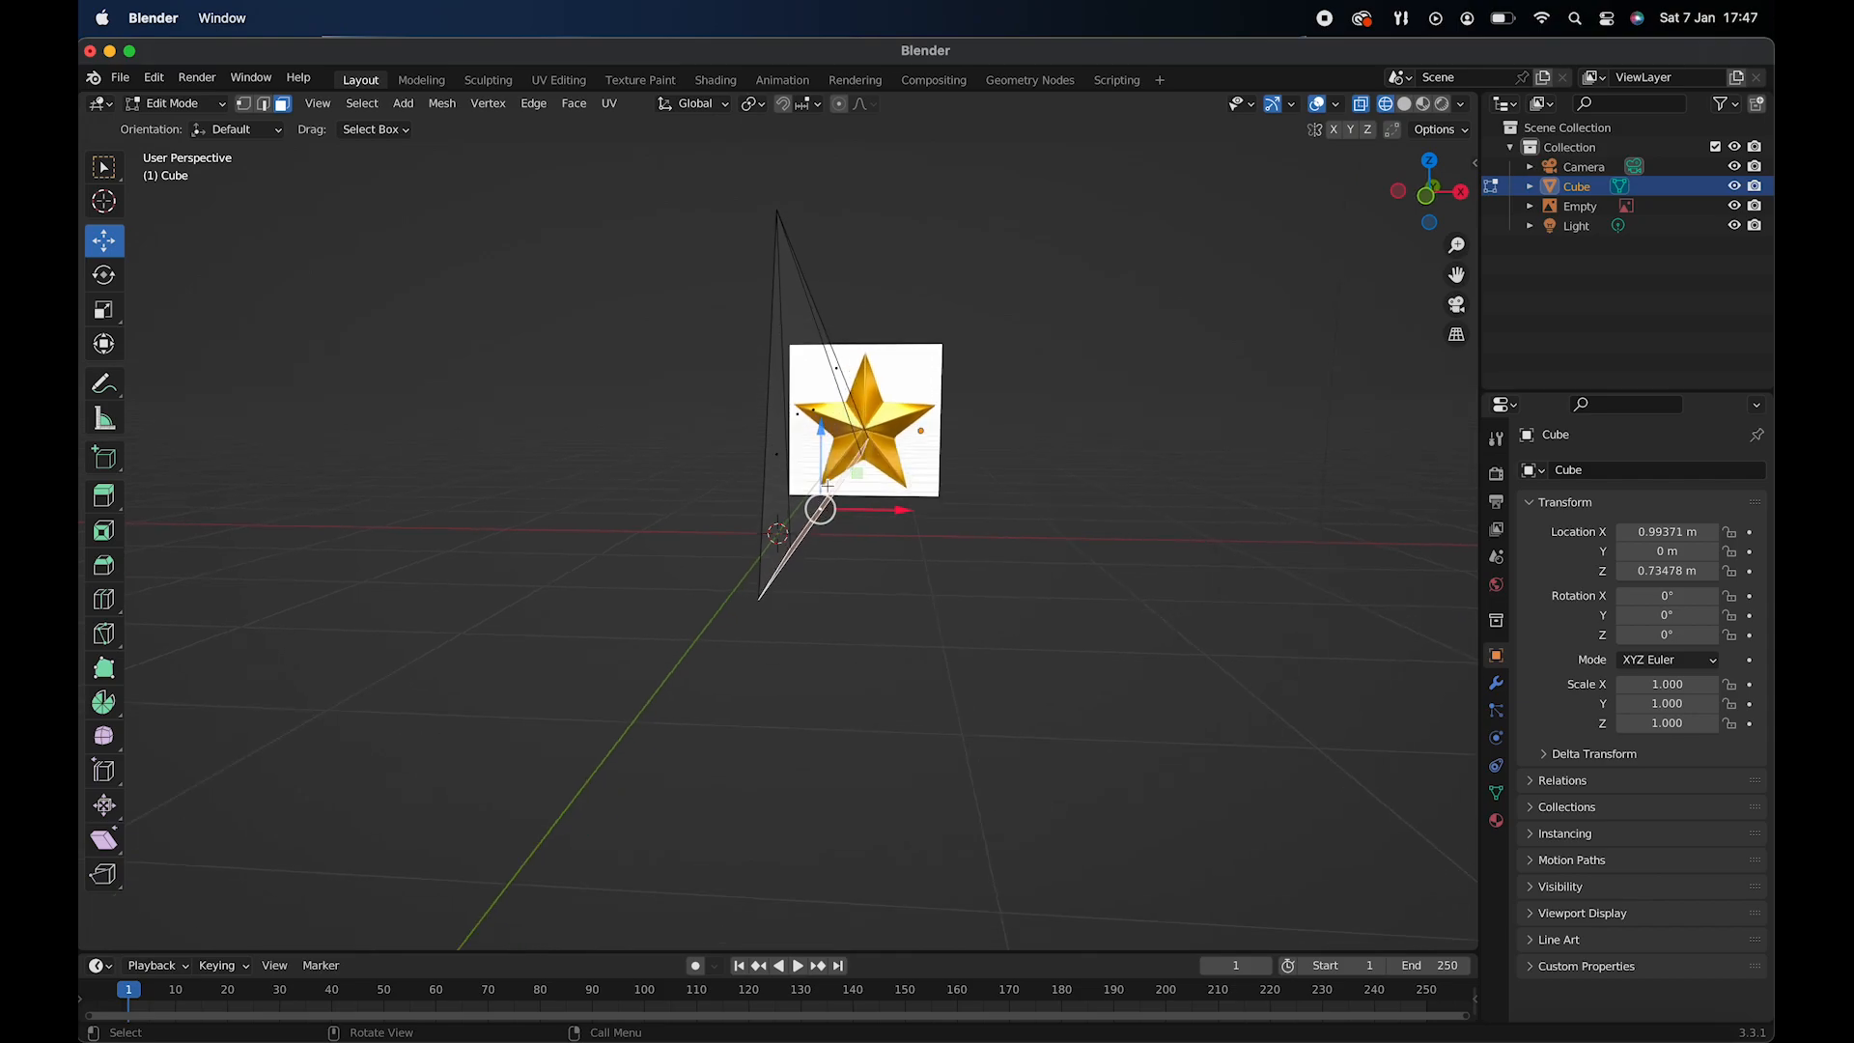
{"action": "key", "text": "KP_1"}
{"action": "key", "text": "e"}
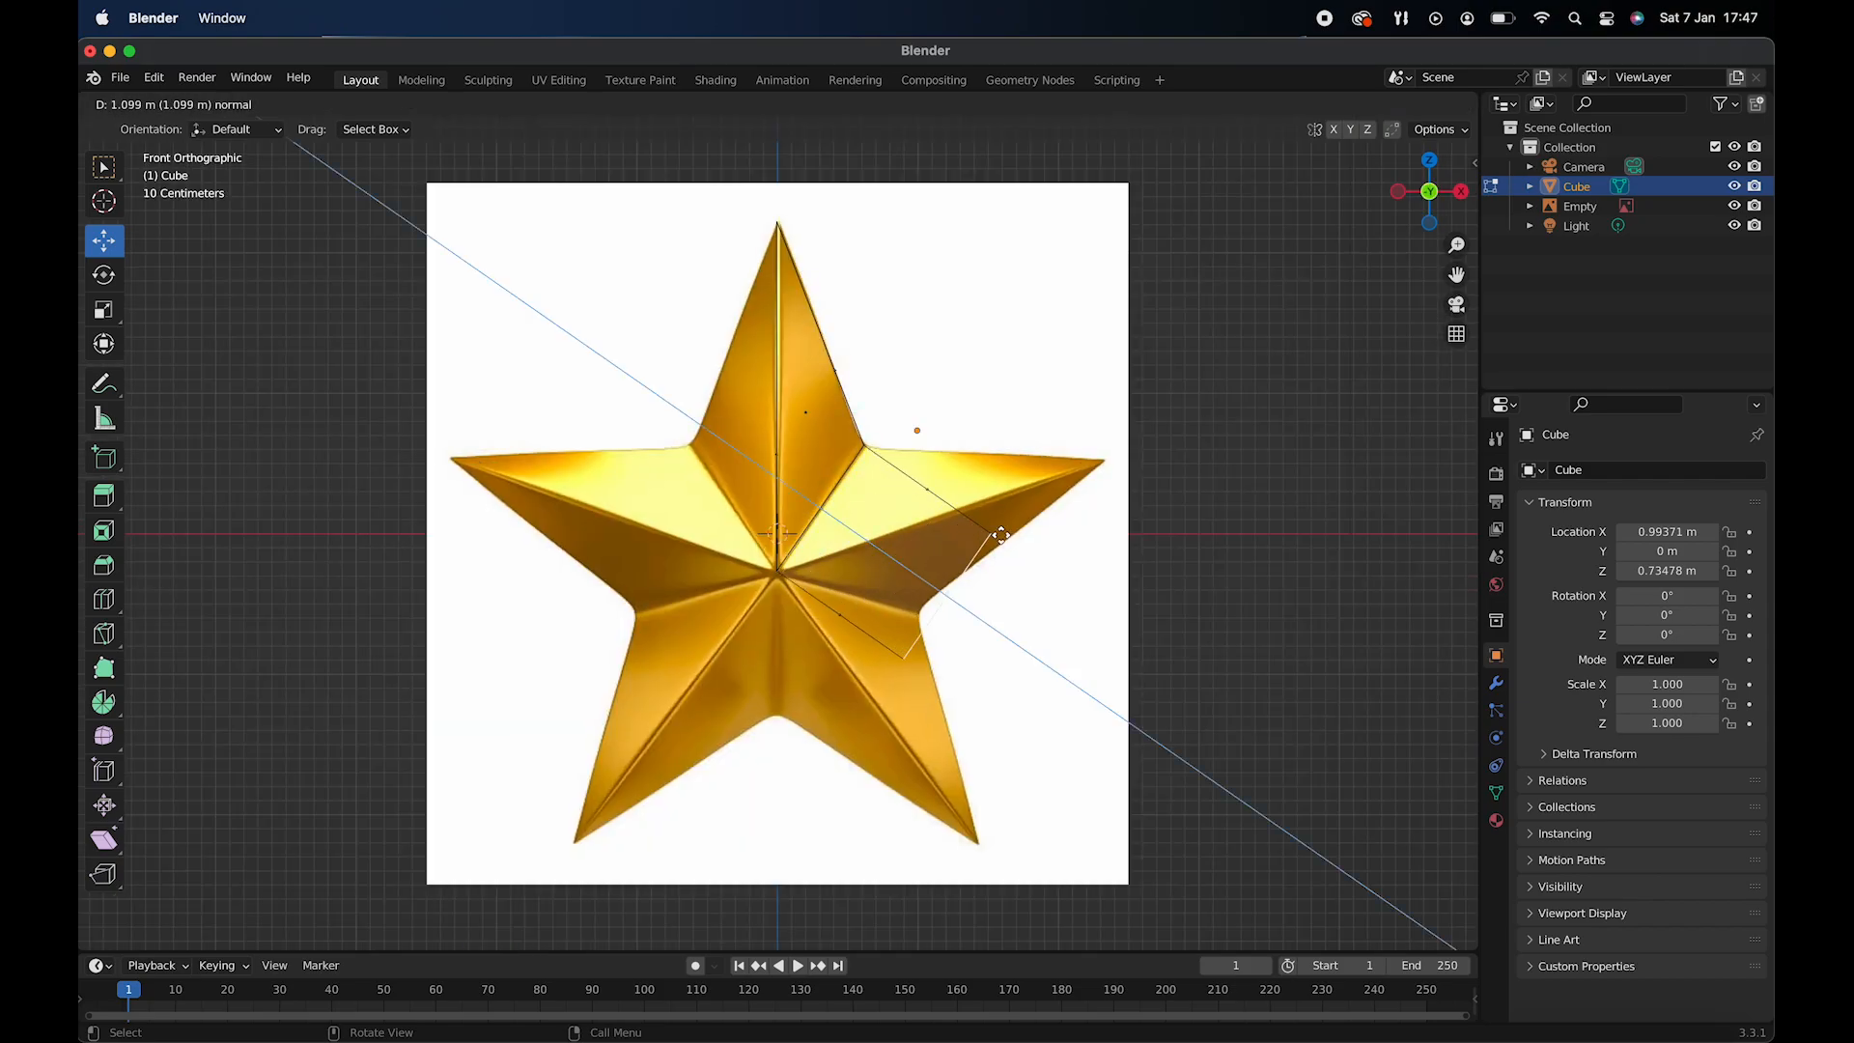
{"action": "left_click", "coordinate": [1068, 555]}
- Move the extruded face up and outward until its lower edge meets the tip of the star's right arm
{"action": "left_click_drag", "start_coordinate": [1016, 572], "coordinate": [1017, 360]}
{"action": "left_click_drag", "start_coordinate": [1101, 433], "coordinate": [1217, 434]}
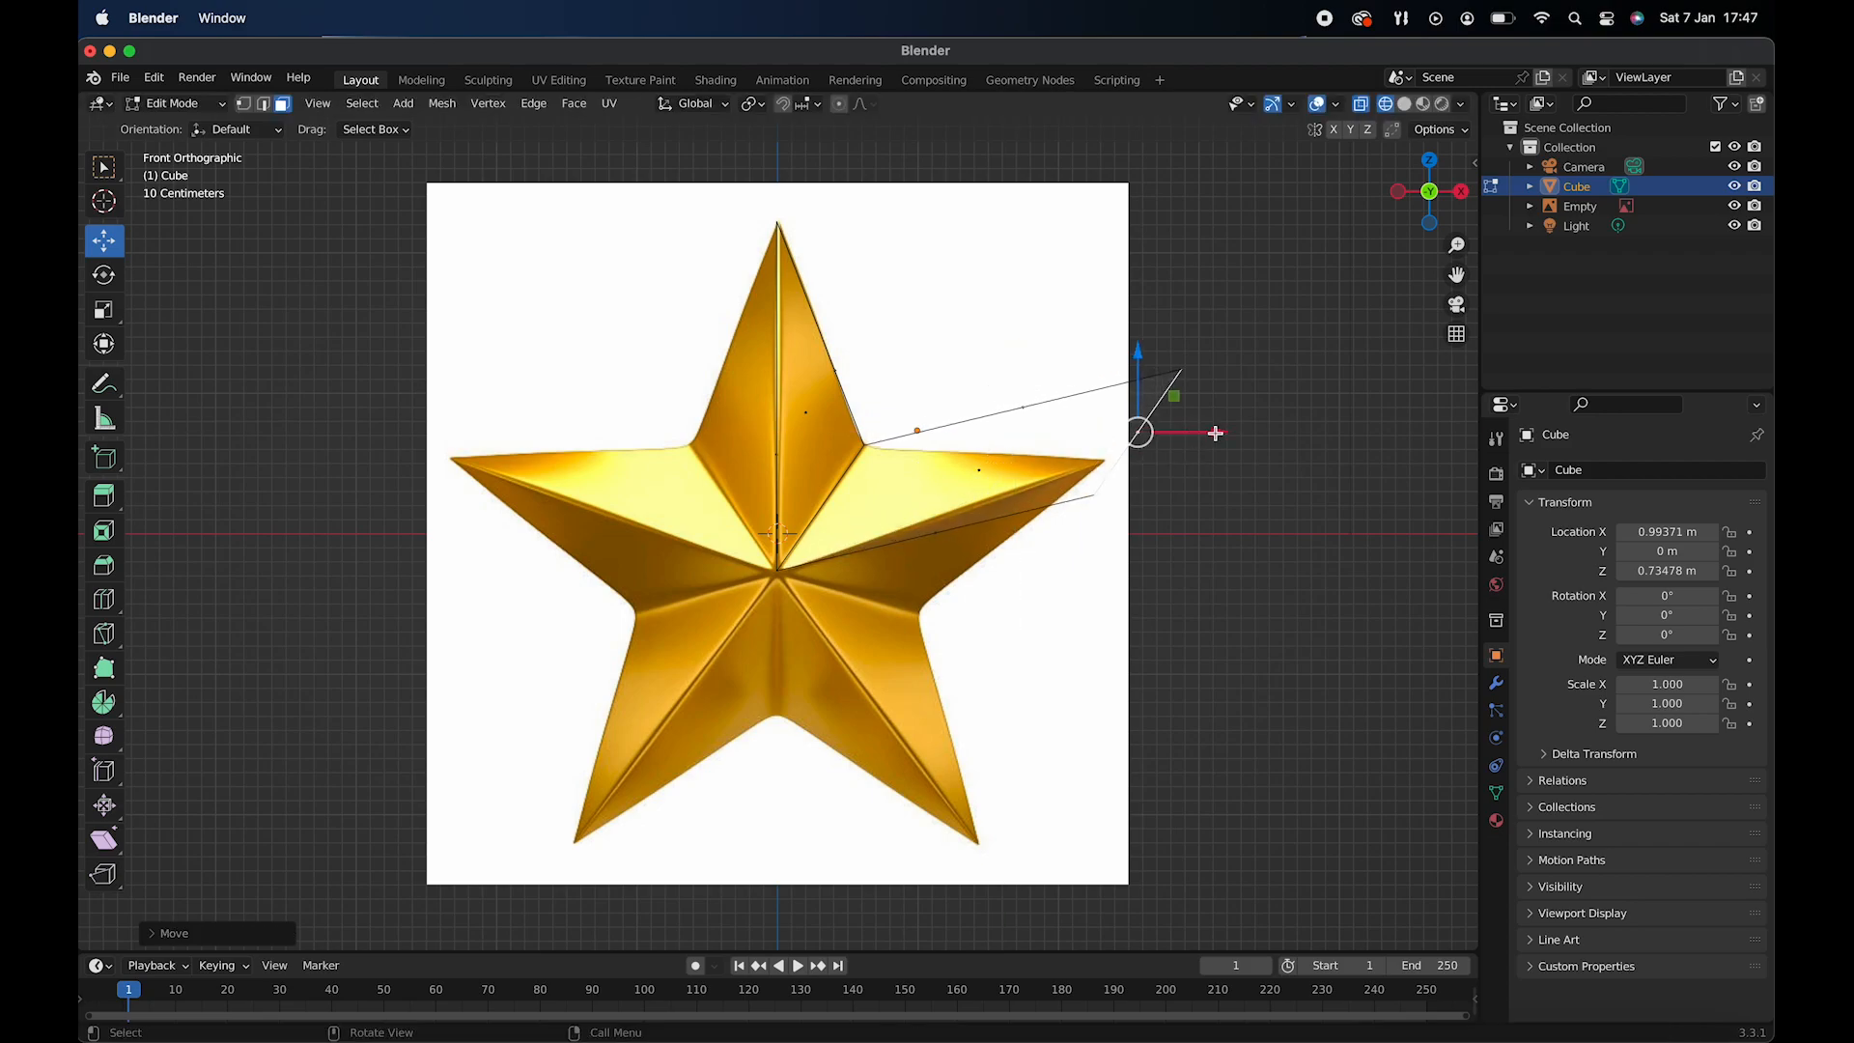
{"action": "left_click_drag", "start_coordinate": [1142, 349], "coordinate": [1142, 312]}
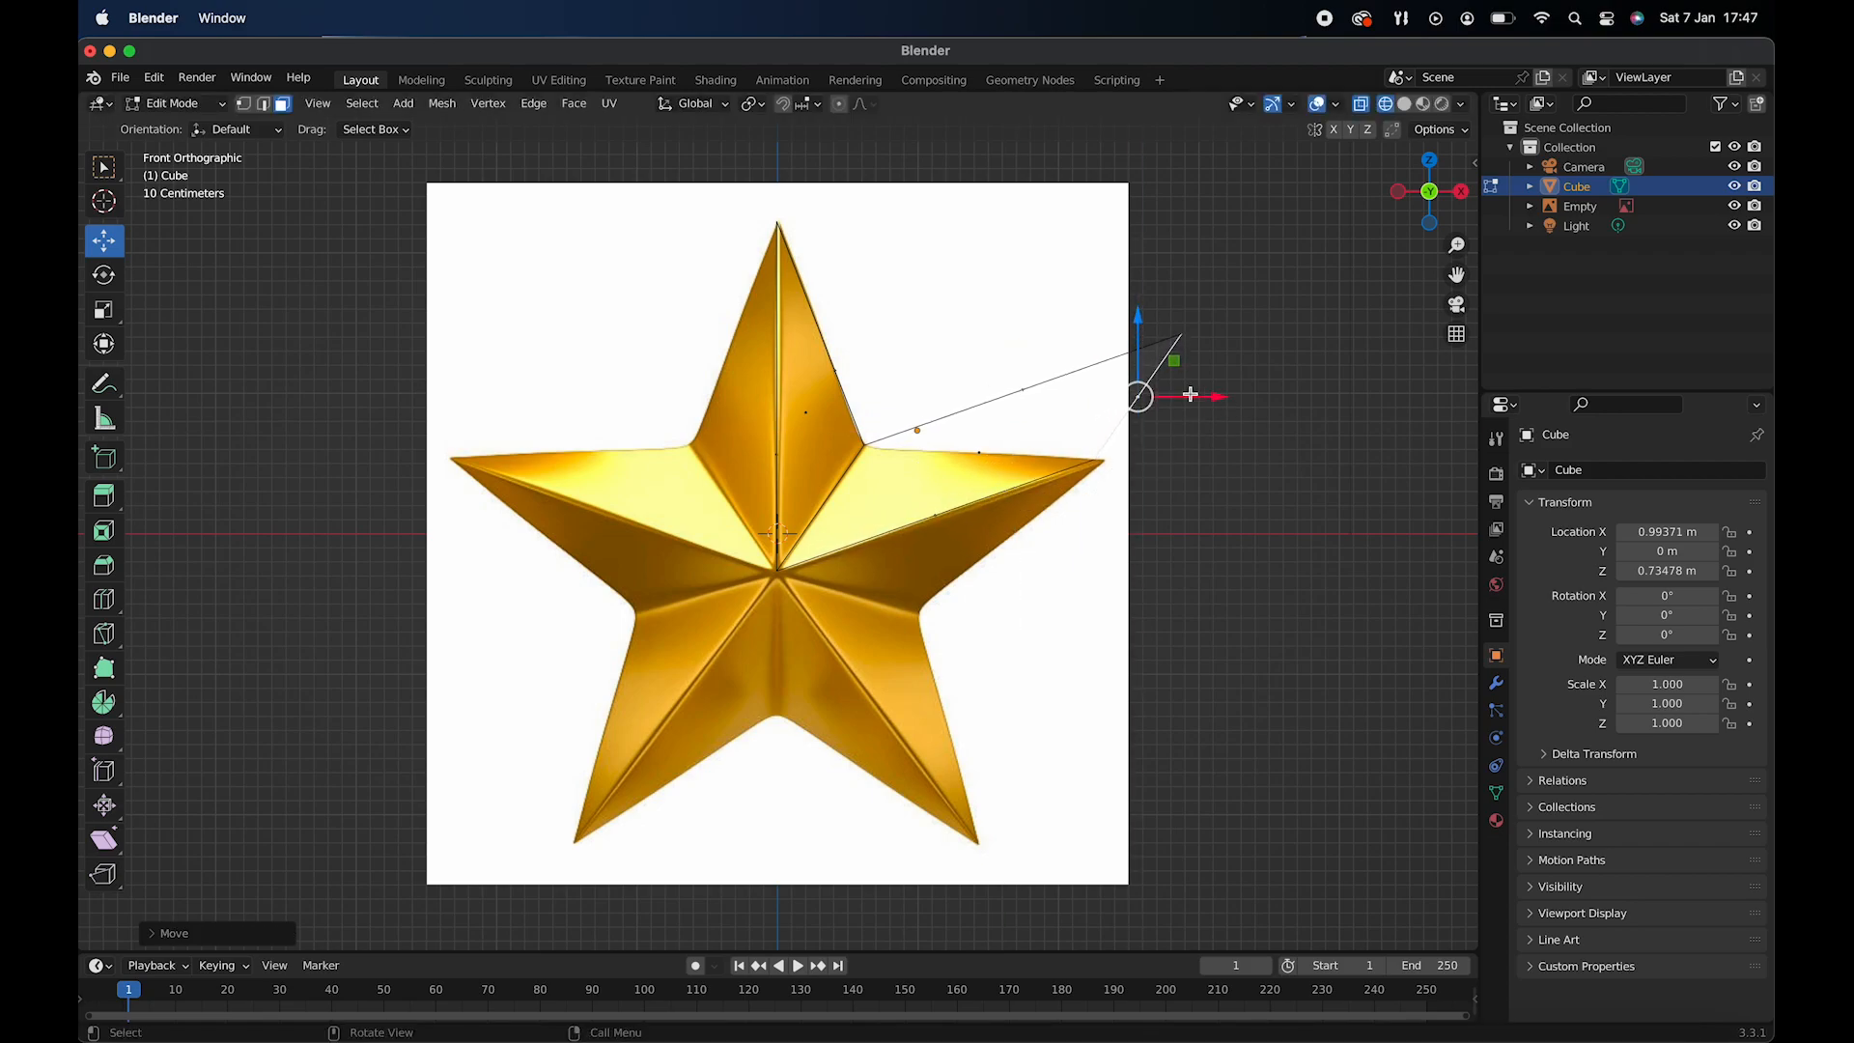
{"action": "left_click_drag", "start_coordinate": [1215, 397], "coordinate": [1225, 398]}
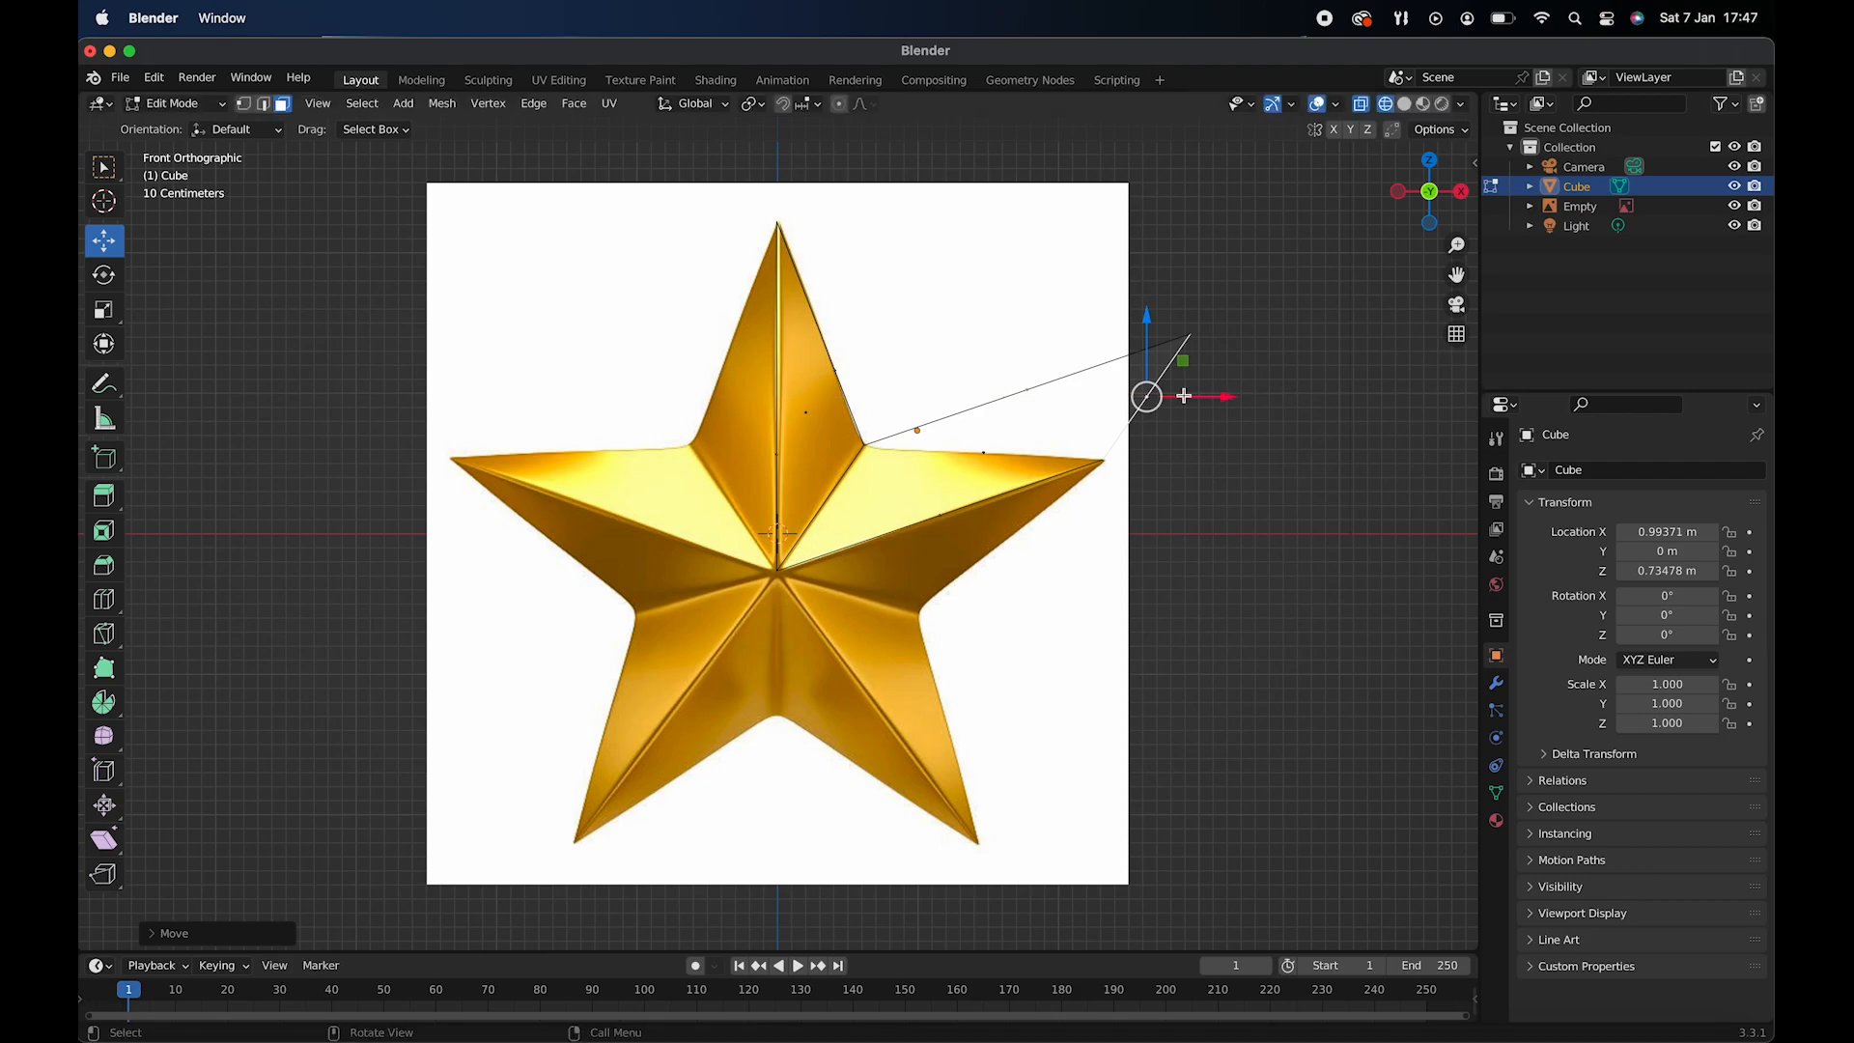
- Move the extruded face's upper vertices inward and down onto the right arm's upper edge, close to its tip
{"action": "key", "text": "1"}
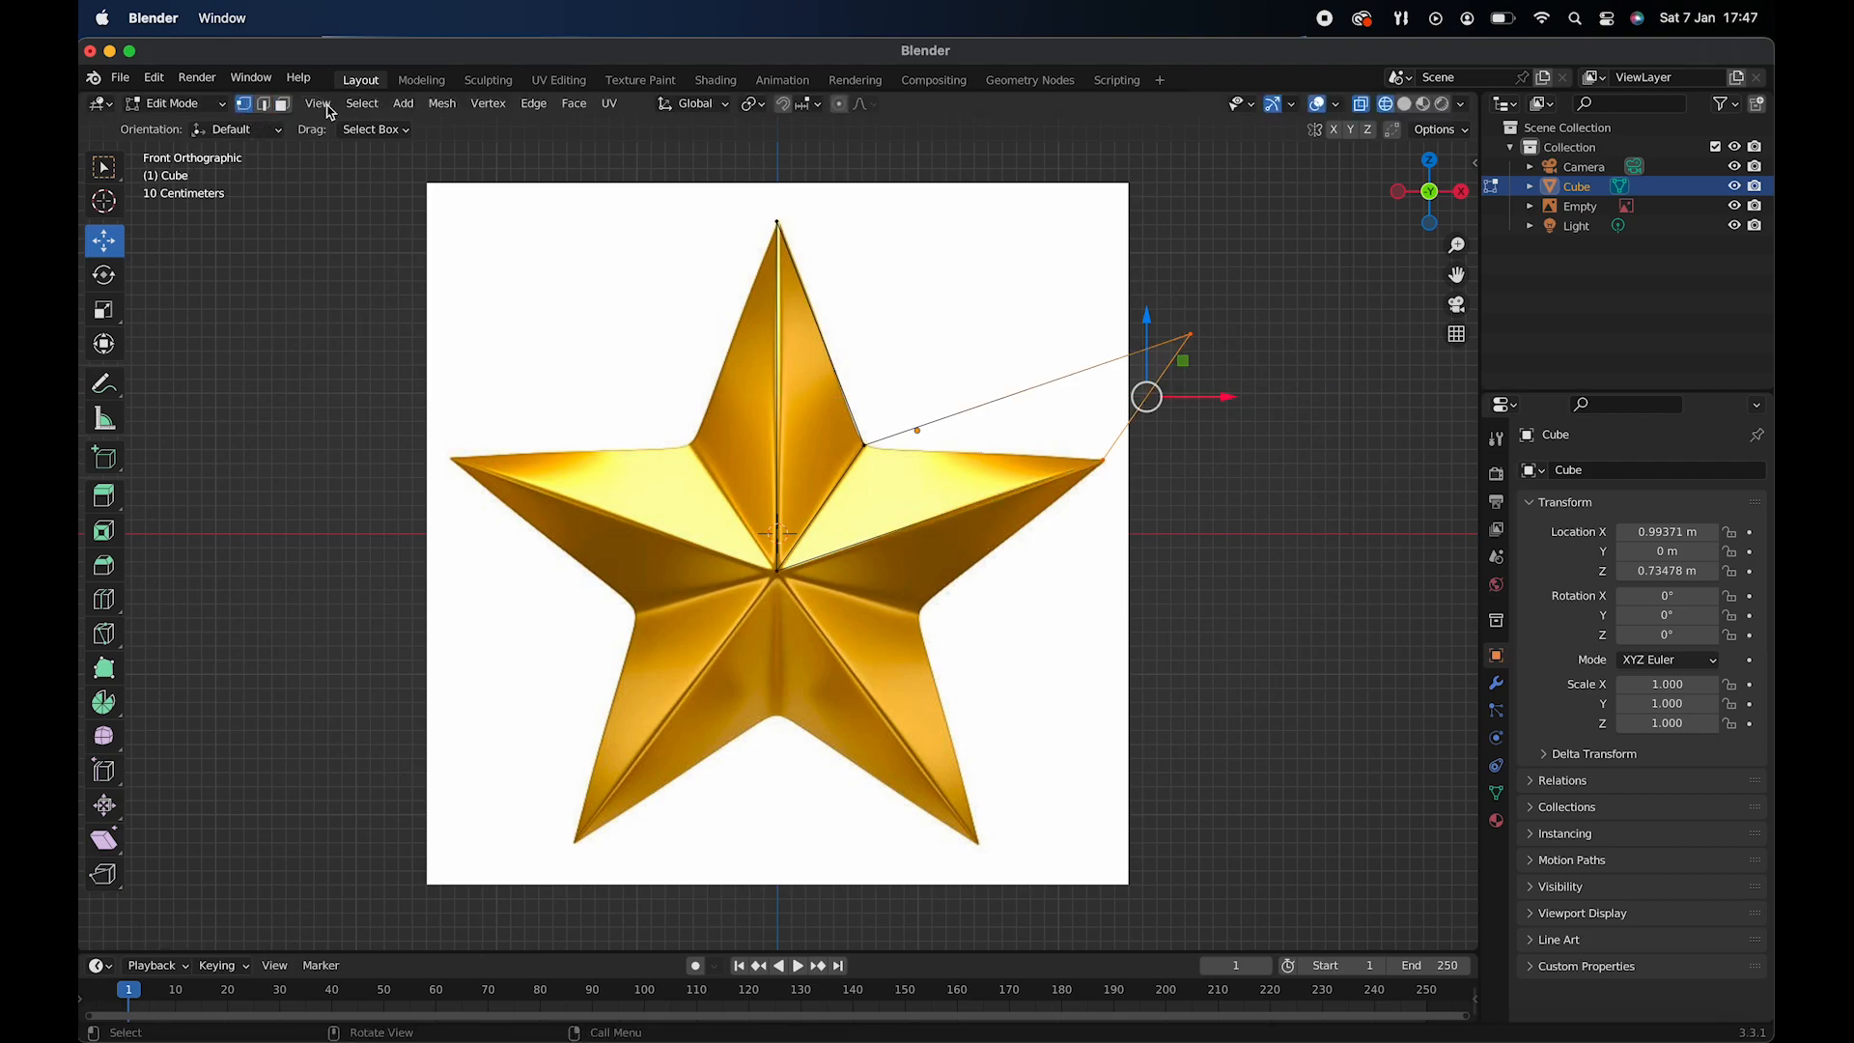
{"action": "left_click_drag", "start_coordinate": [1080, 272], "coordinate": [1355, 386]}
{"action": "left_click_drag", "start_coordinate": [1261, 338], "coordinate": [1127, 340]}
{"action": "left_click_drag", "start_coordinate": [1059, 250], "coordinate": [1059, 359]}
{"action": "left_click_drag", "start_coordinate": [1043, 427], "coordinate": [1167, 501]}
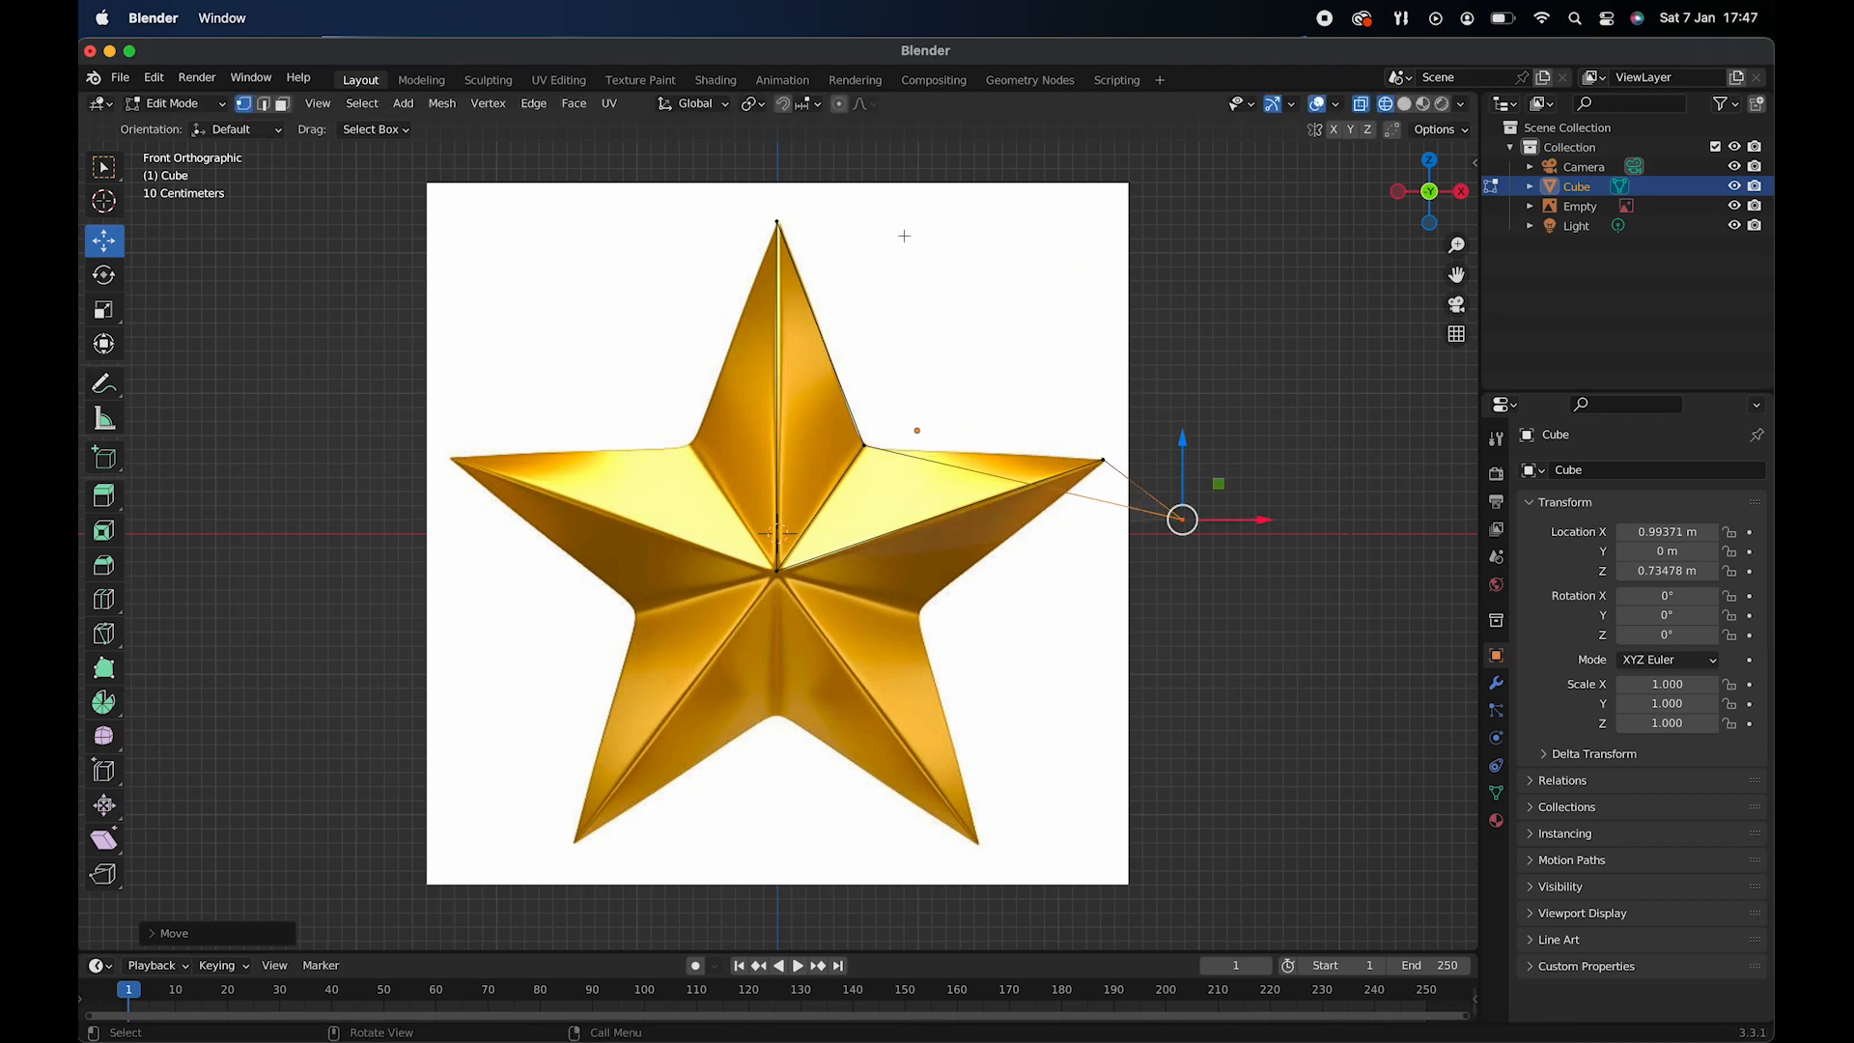
{"action": "key", "text": "super+z"}
- Merge the vertices near the right arm's tip at center and move the merged vertex onto the tip in the reference image
{"action": "left_click_drag", "start_coordinate": [1021, 423], "coordinate": [1127, 475]}
{"action": "right_click", "coordinate": [1084, 447]}
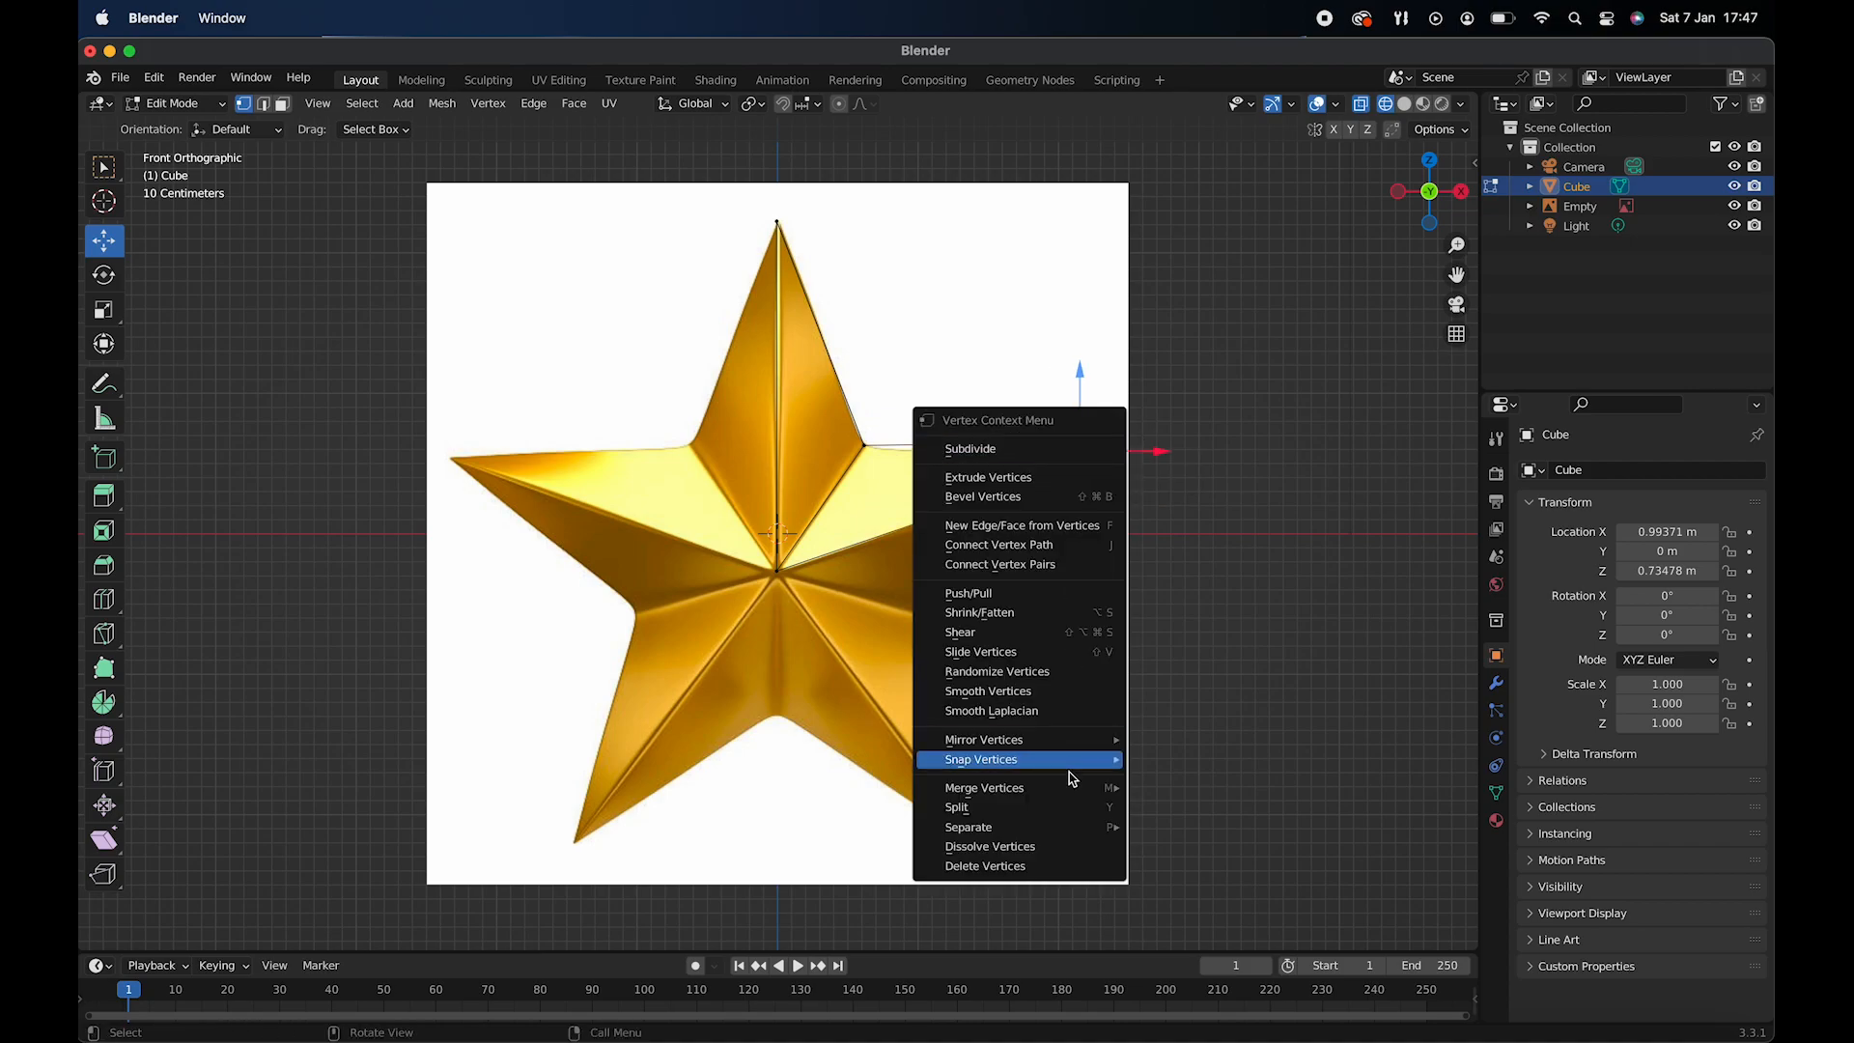
{"action": "mouse_move", "coordinate": [1061, 794]}
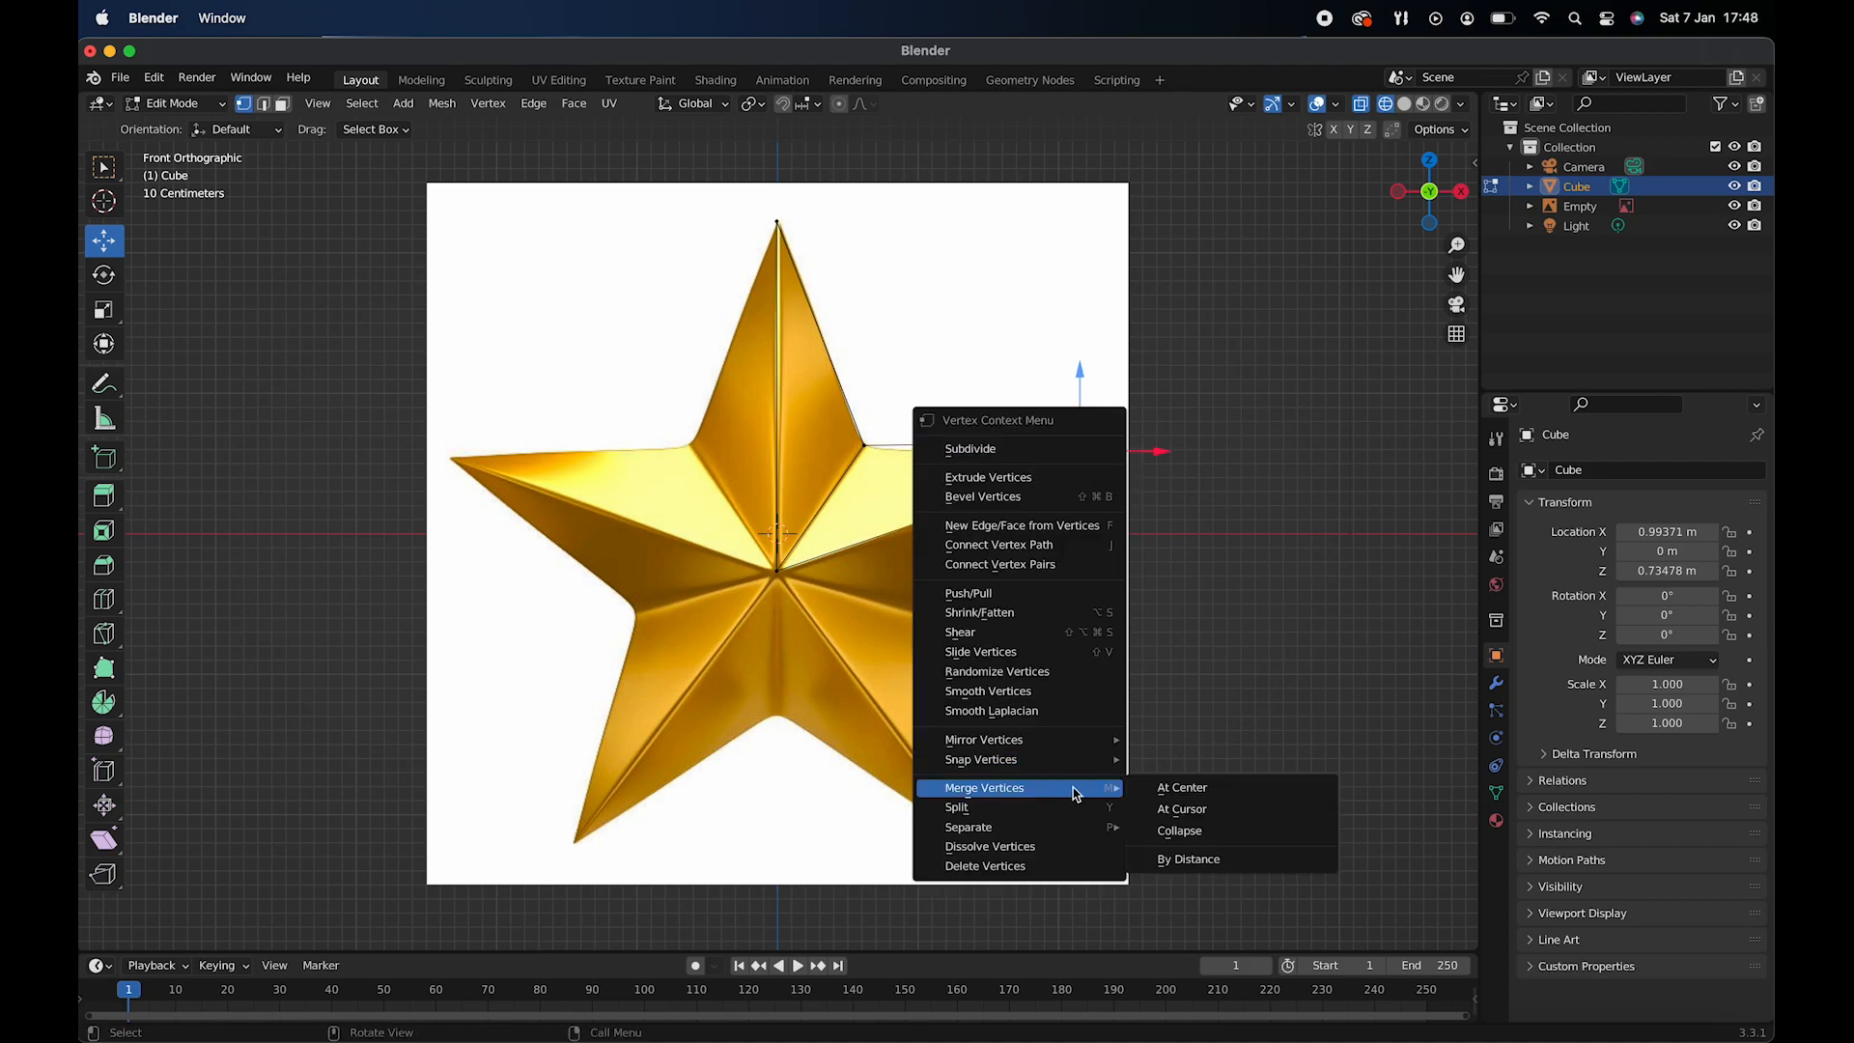
{"action": "left_click", "coordinate": [1183, 787]}
{"action": "left_click_drag", "start_coordinate": [1080, 365], "coordinate": [1081, 388]}
{"action": "left_click_drag", "start_coordinate": [1155, 459], "coordinate": [1173, 463]}
- Merge the front and back vertices of the upper-right notch at center
{"action": "scroll", "coordinate": [864, 338], "scroll_direction": "right", "scroll_amount": 10}
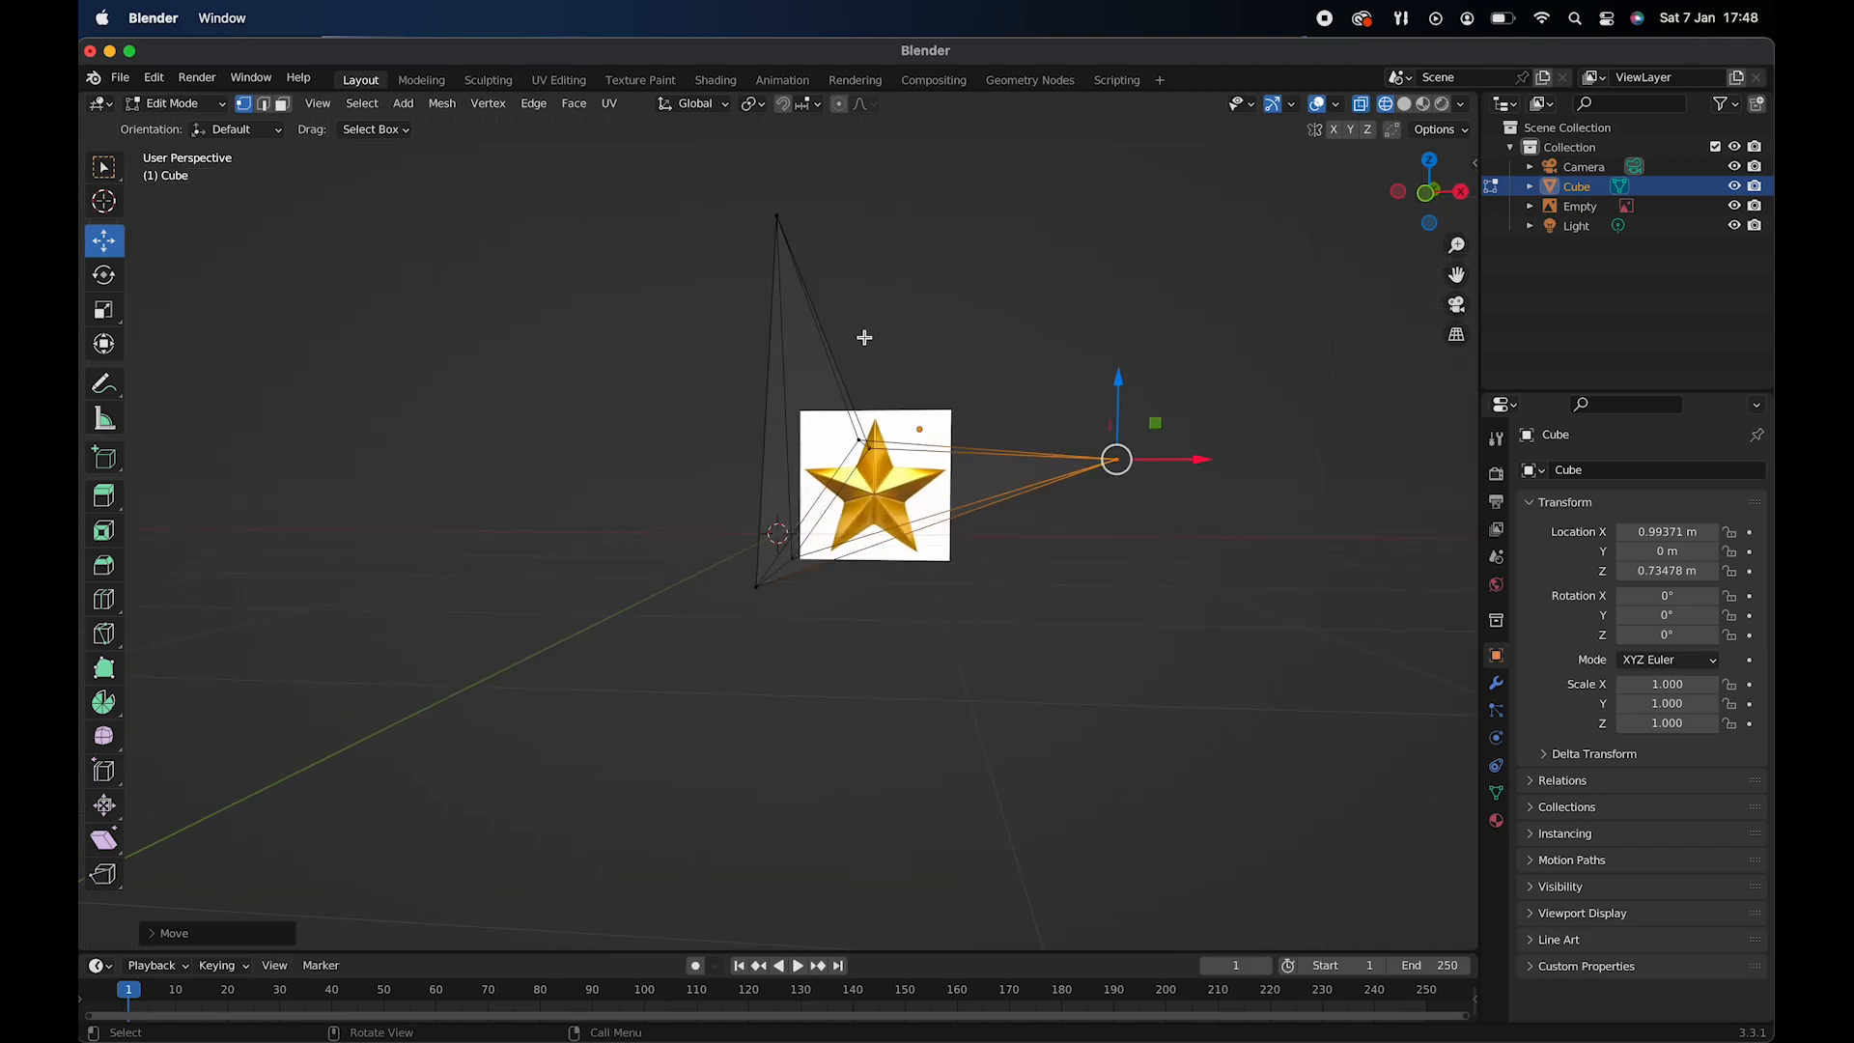
{"action": "scroll", "coordinate": [864, 338], "scroll_direction": "left", "scroll_amount": 10}
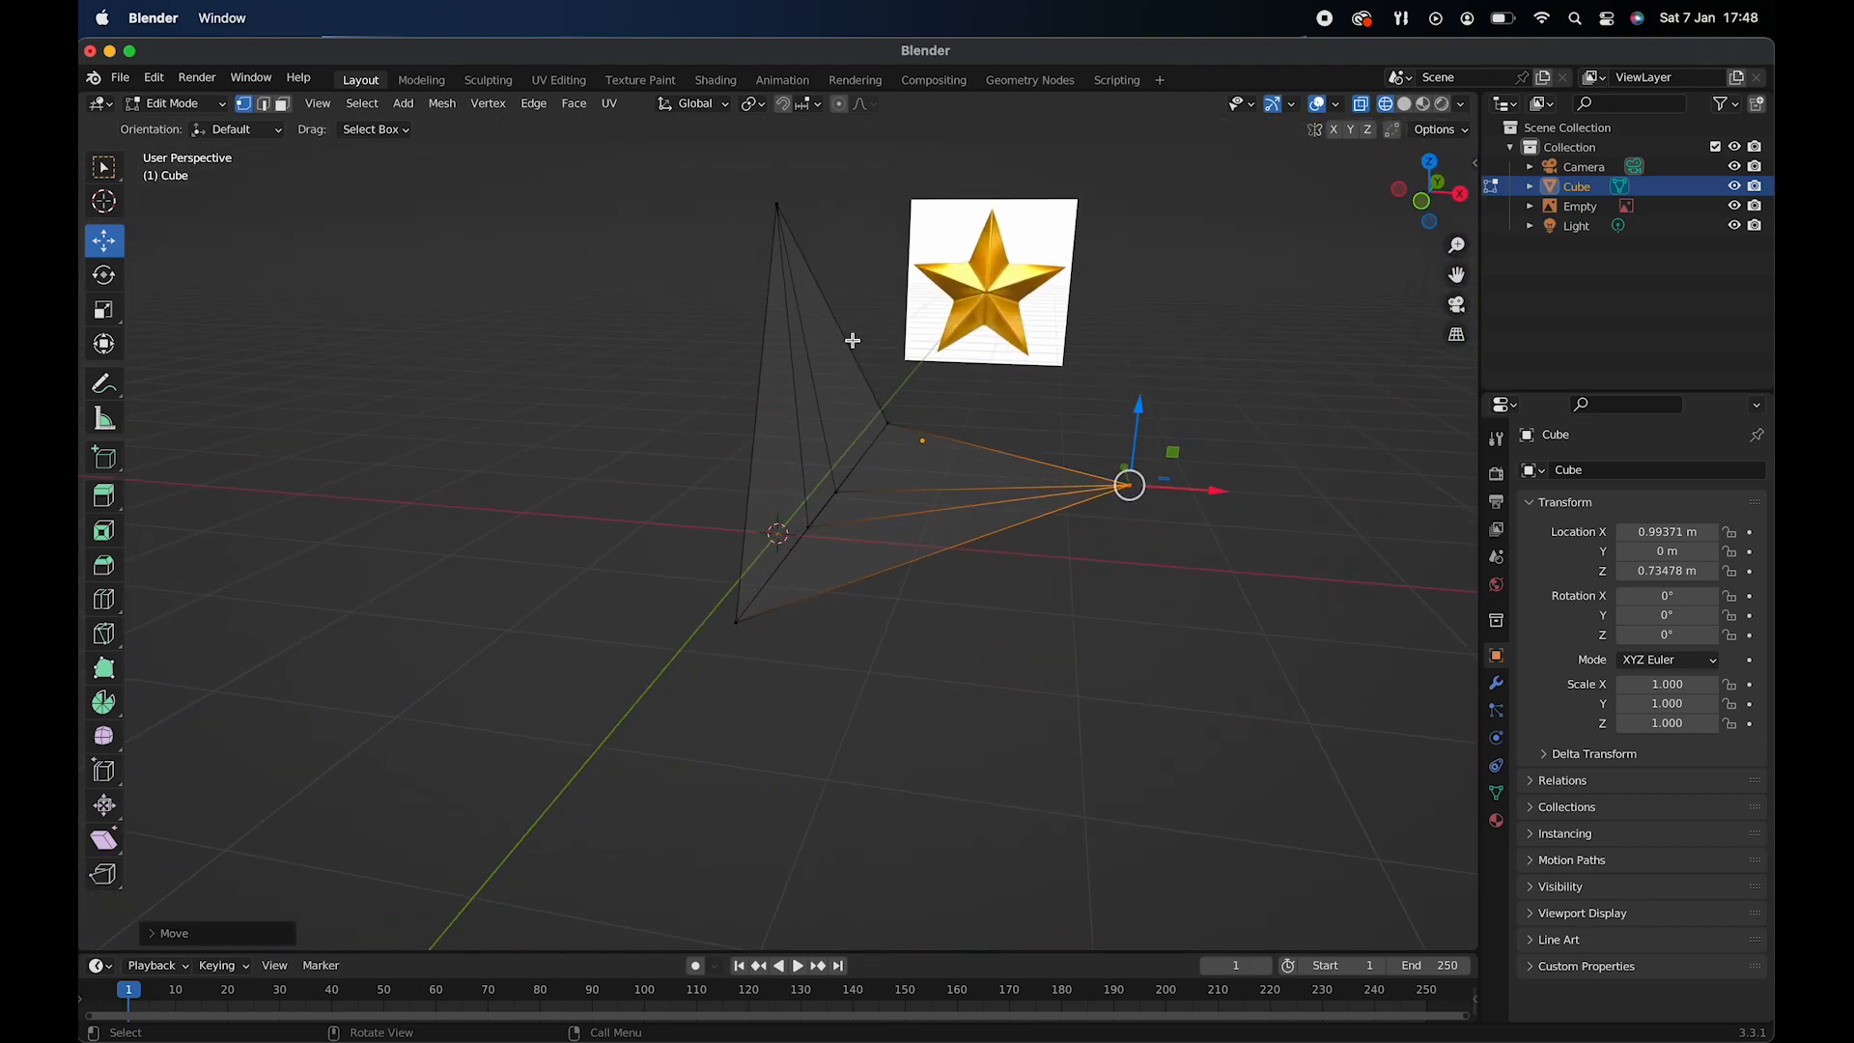
{"action": "left_click", "coordinate": [888, 435]}
{"action": "scroll", "coordinate": [830, 522], "scroll_direction": "right", "scroll_amount": 10}
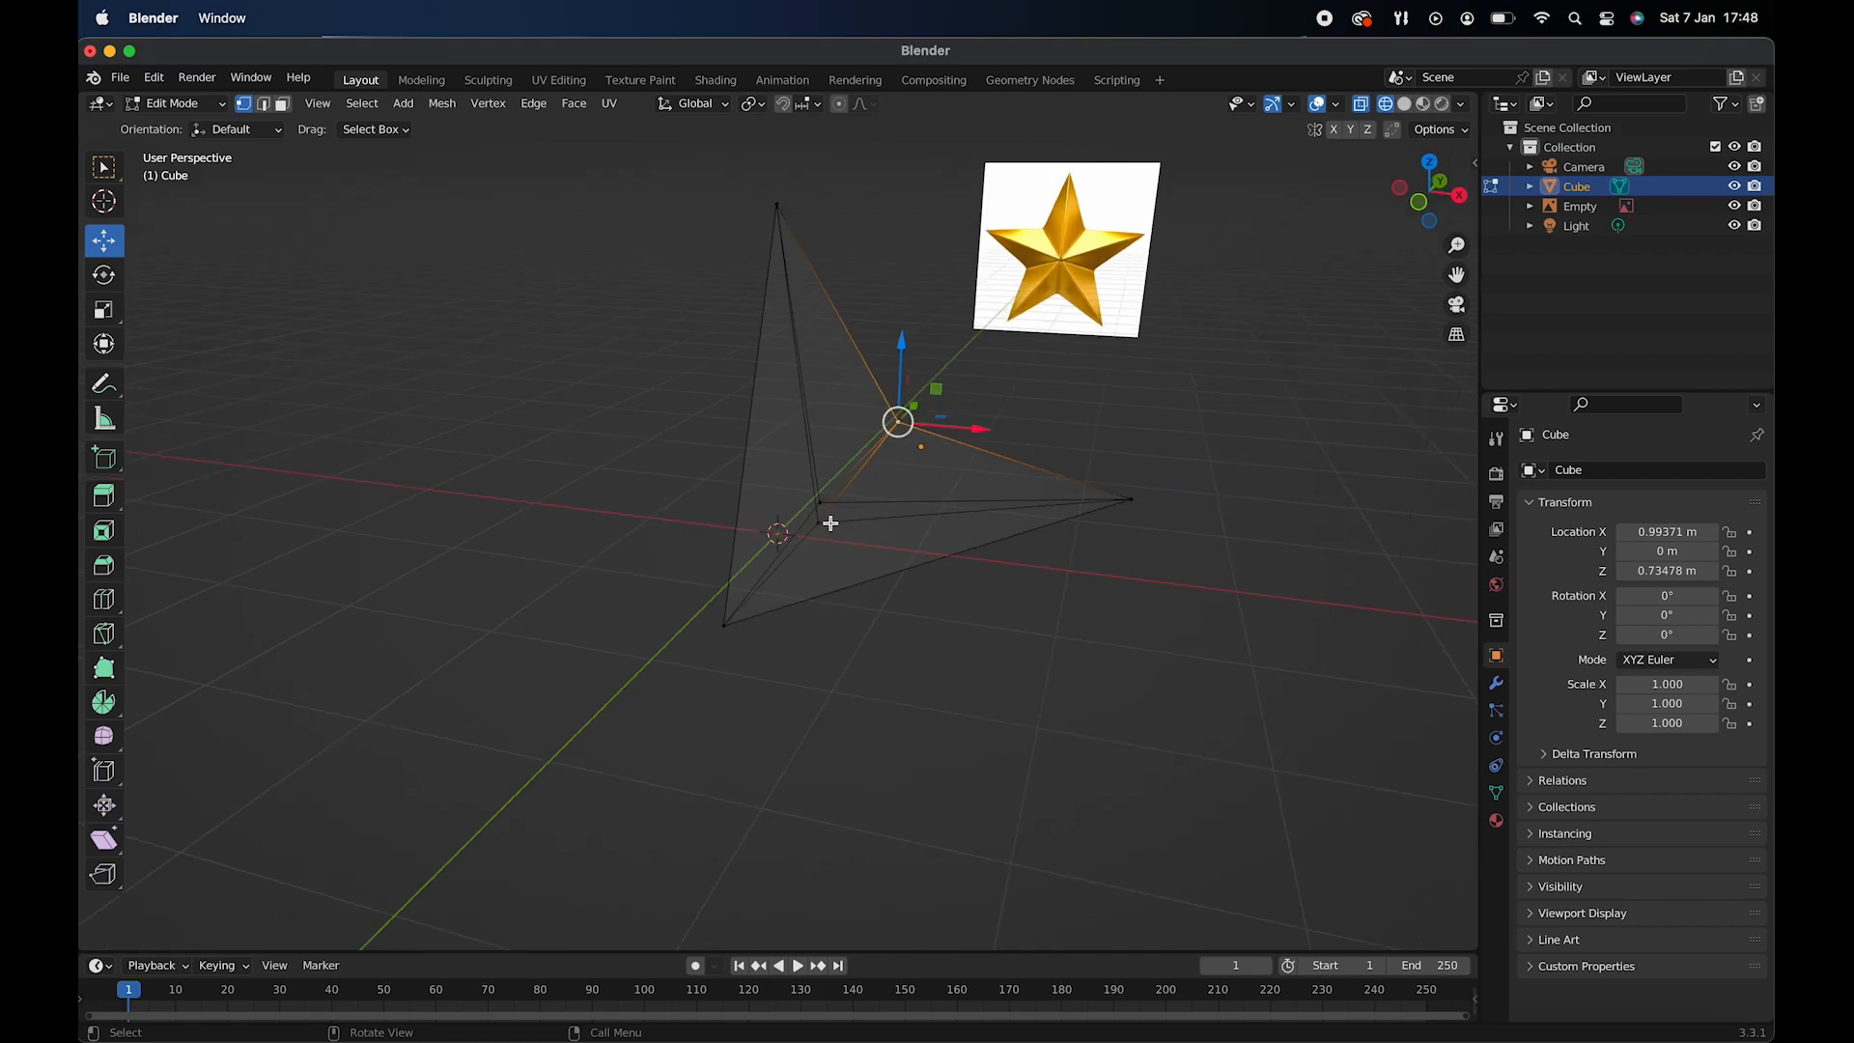
{"action": "scroll", "coordinate": [703, 547], "scroll_direction": "left", "scroll_amount": 10}
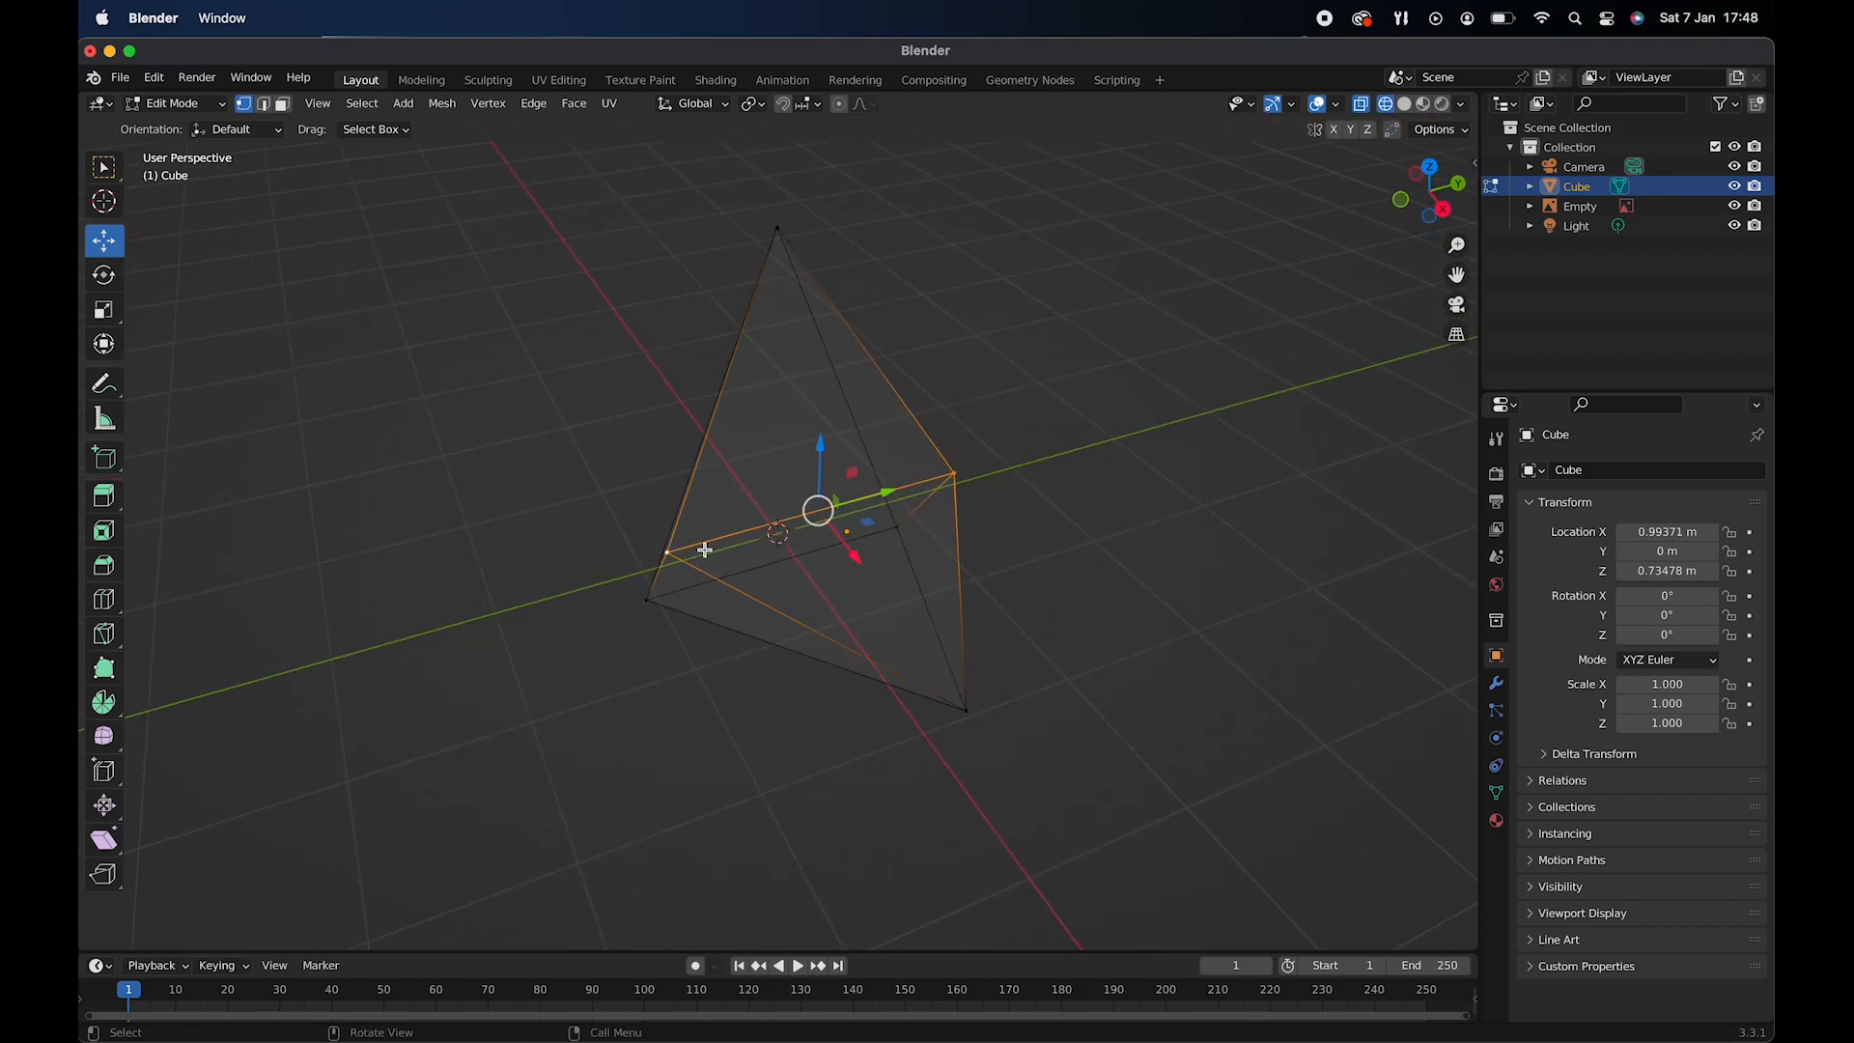
{"action": "right_click", "coordinate": [806, 485]}
{"action": "mouse_move", "coordinate": [806, 485]}
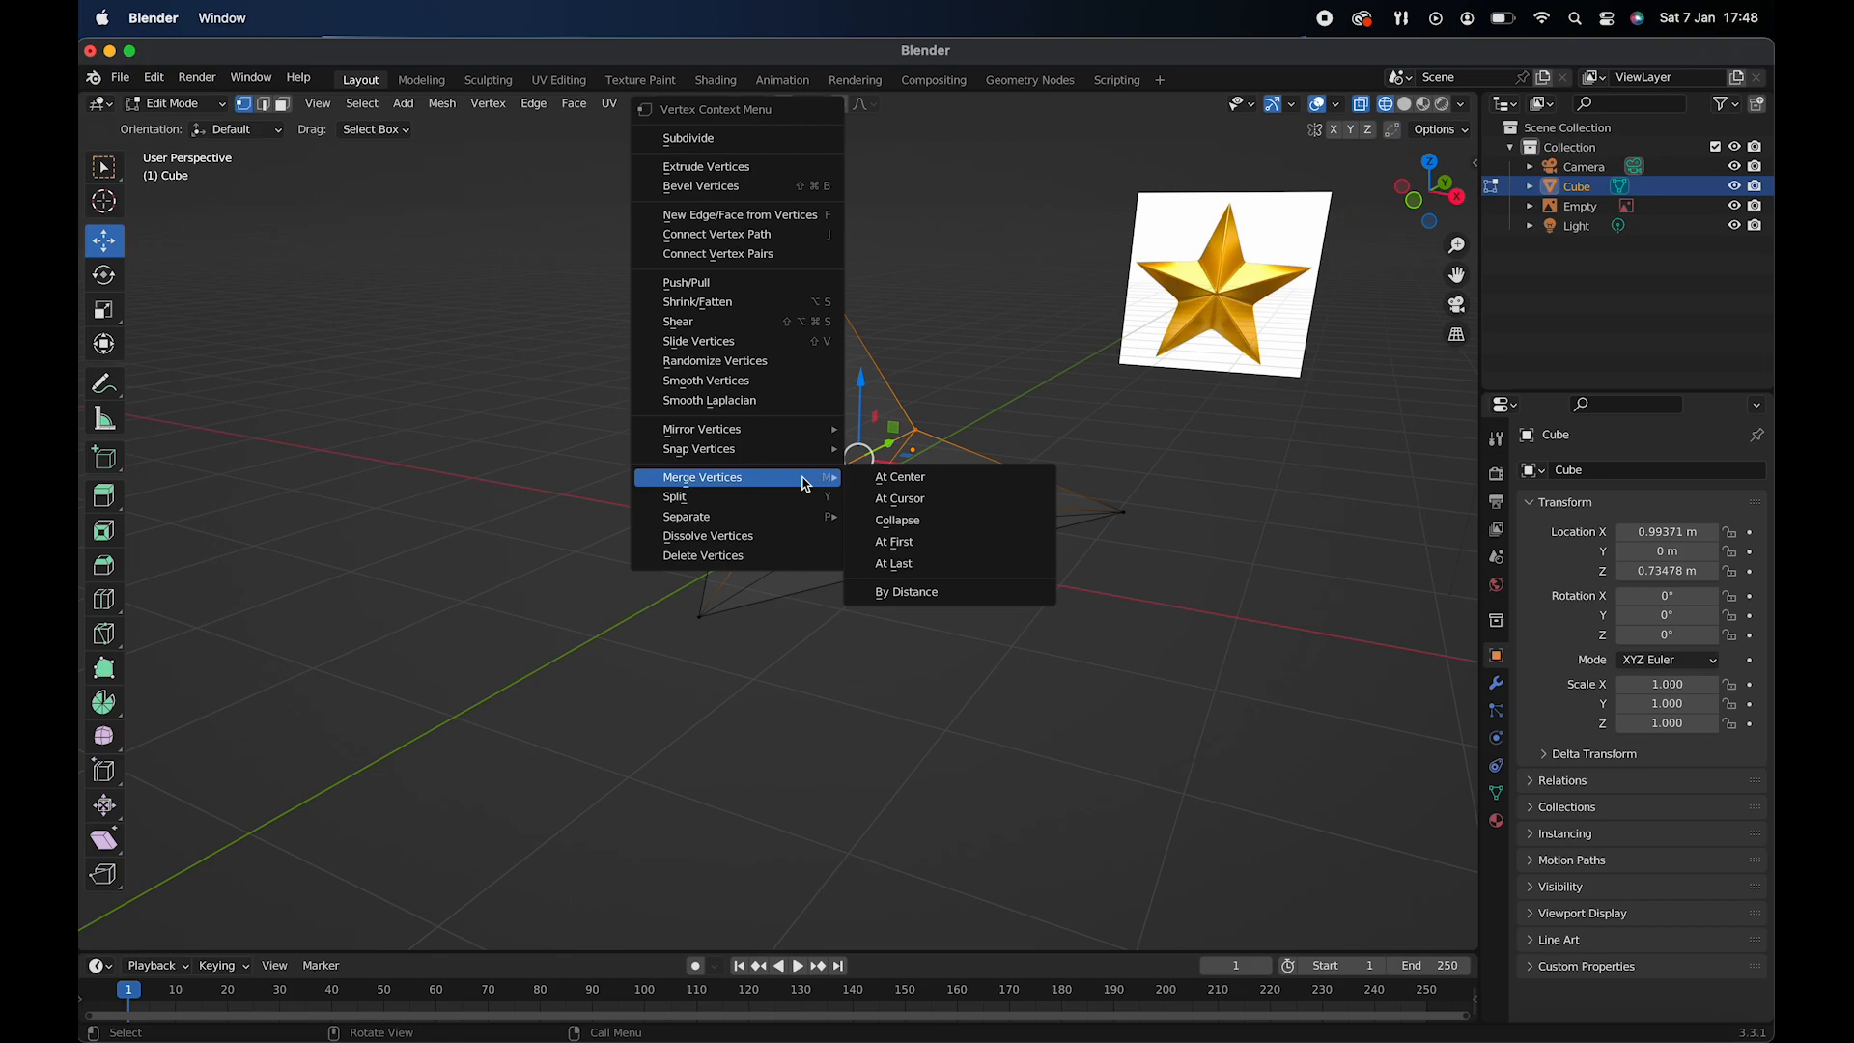
{"action": "left_click", "coordinate": [929, 487]}
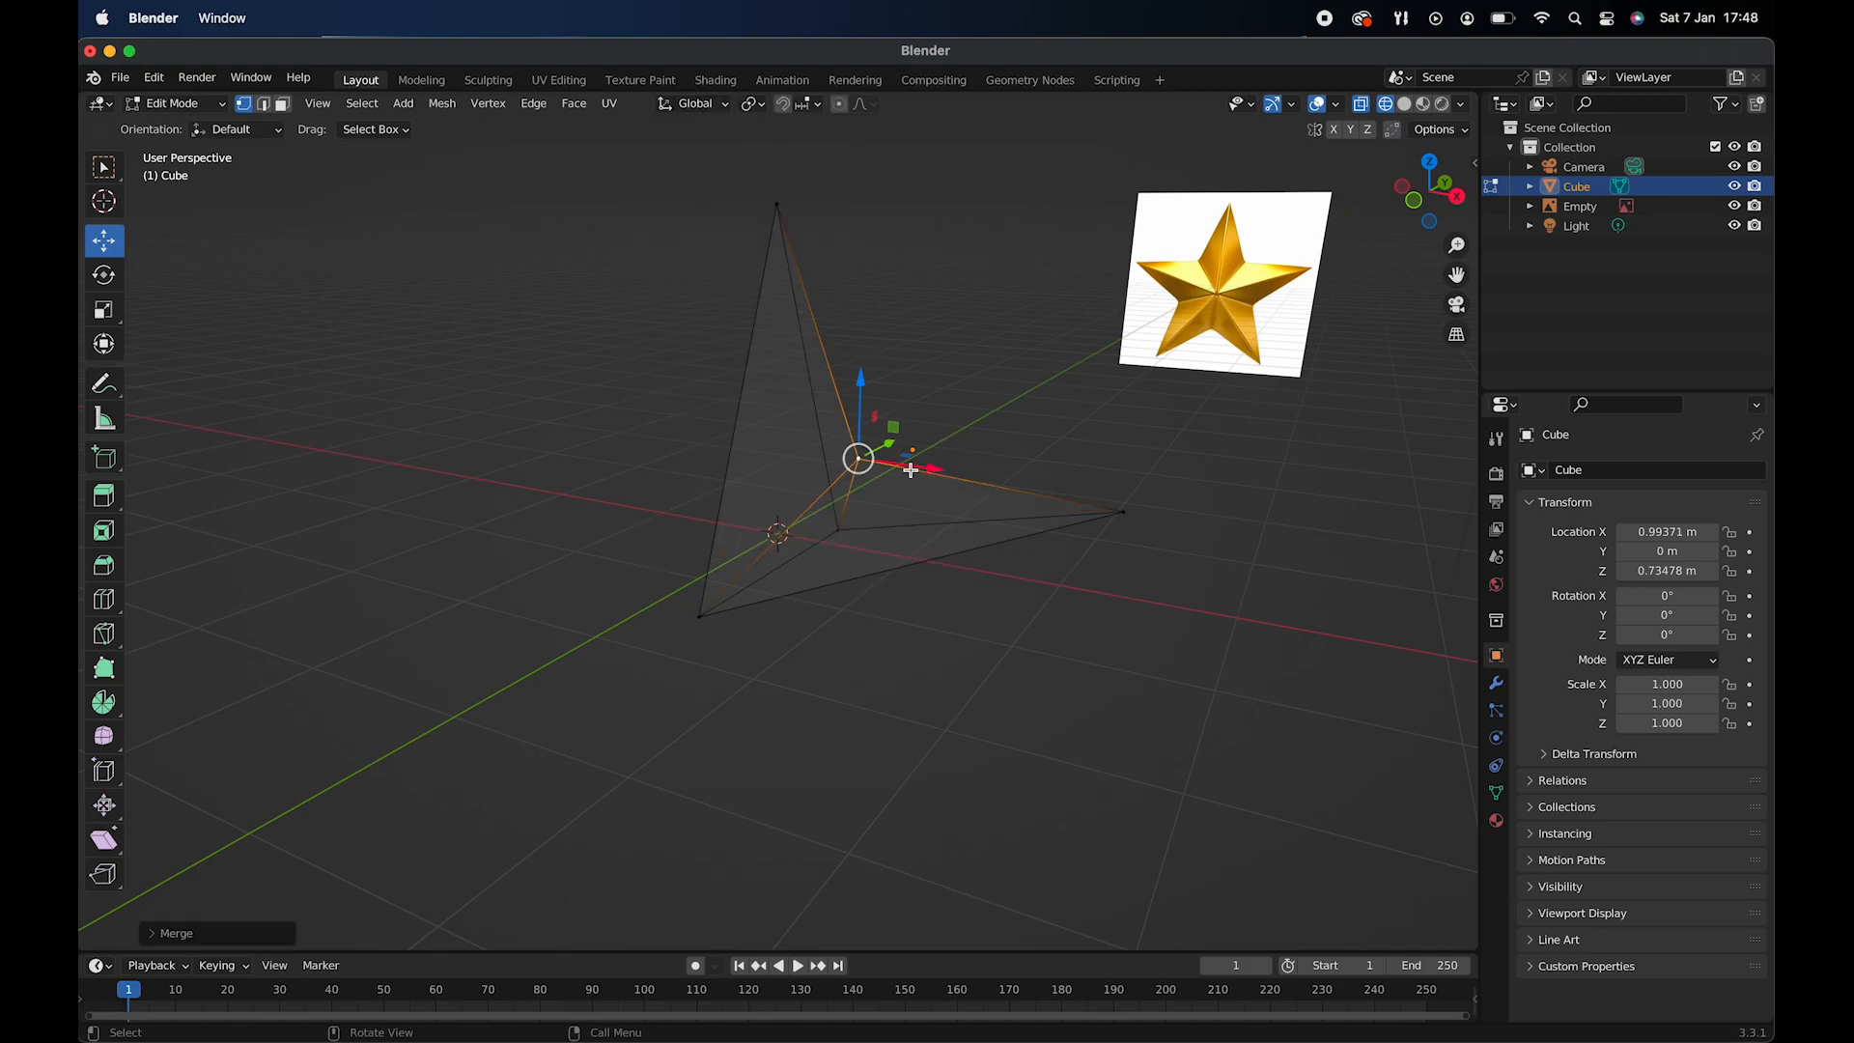
- Extrude the right arm's lower side face, between the star's centre and the arm's tip, downward
{"action": "scroll", "coordinate": [956, 472], "scroll_direction": "left", "scroll_amount": 5}
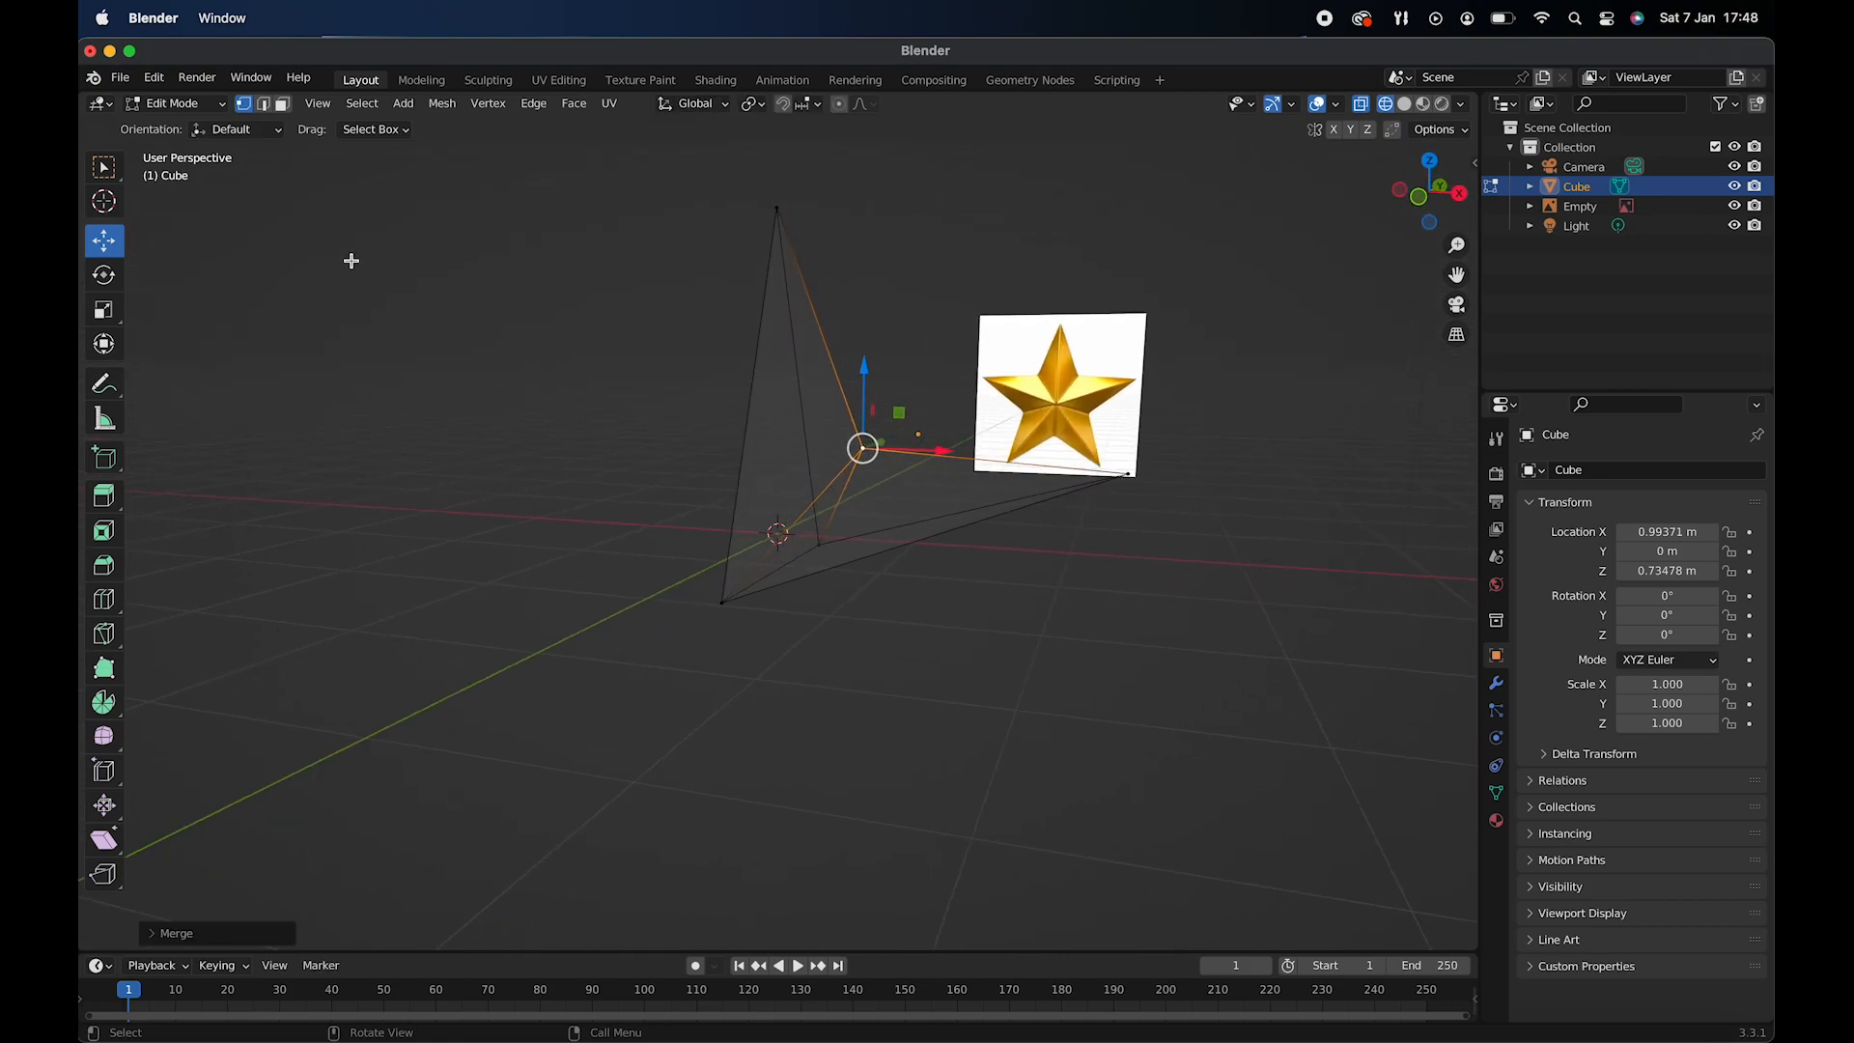
{"action": "left_click", "coordinate": [283, 104]}
{"action": "scroll", "coordinate": [811, 554], "scroll_direction": "down", "scroll_amount": 5}
{"action": "scroll", "coordinate": [811, 553], "scroll_direction": "down", "scroll_amount": 1}
{"action": "left_click", "coordinate": [939, 521]}
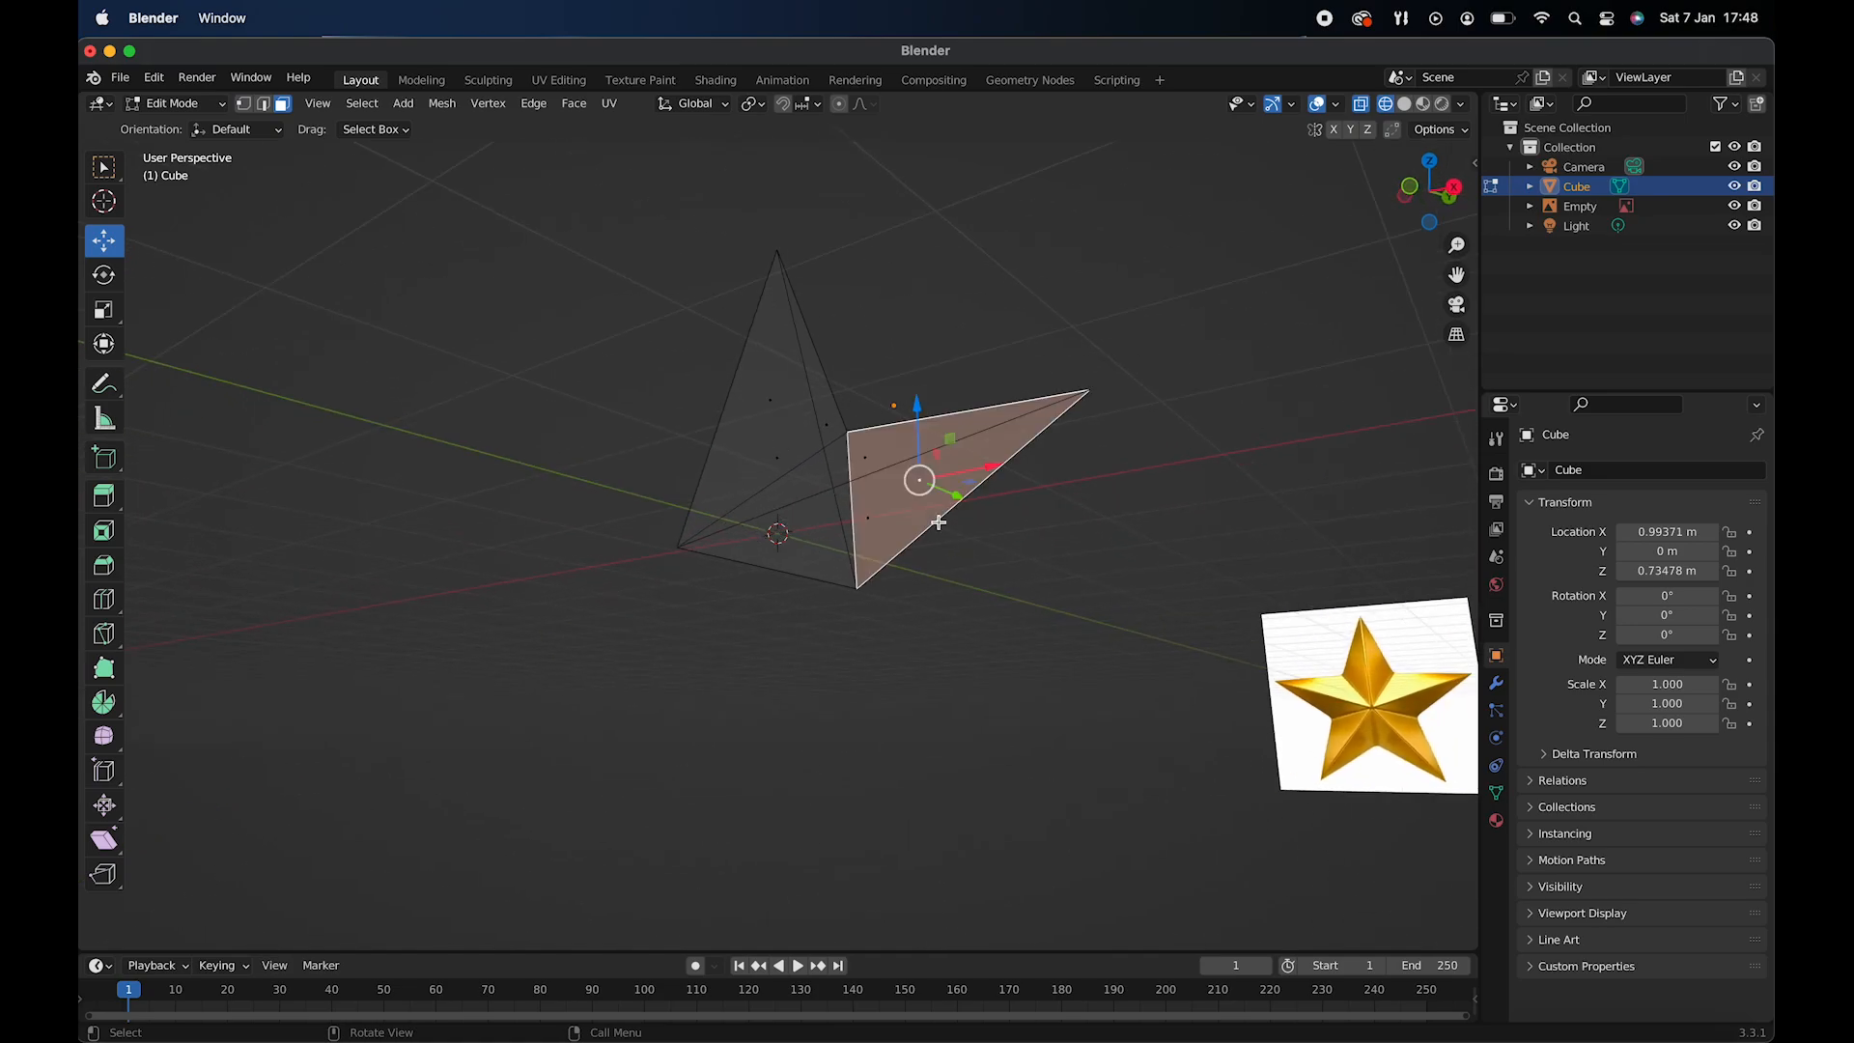
{"action": "left_click", "coordinate": [866, 514]}
{"action": "scroll", "coordinate": [866, 515], "scroll_direction": "up", "scroll_amount": 5}
{"action": "scroll", "coordinate": [866, 514], "scroll_direction": "left", "scroll_amount": 5}
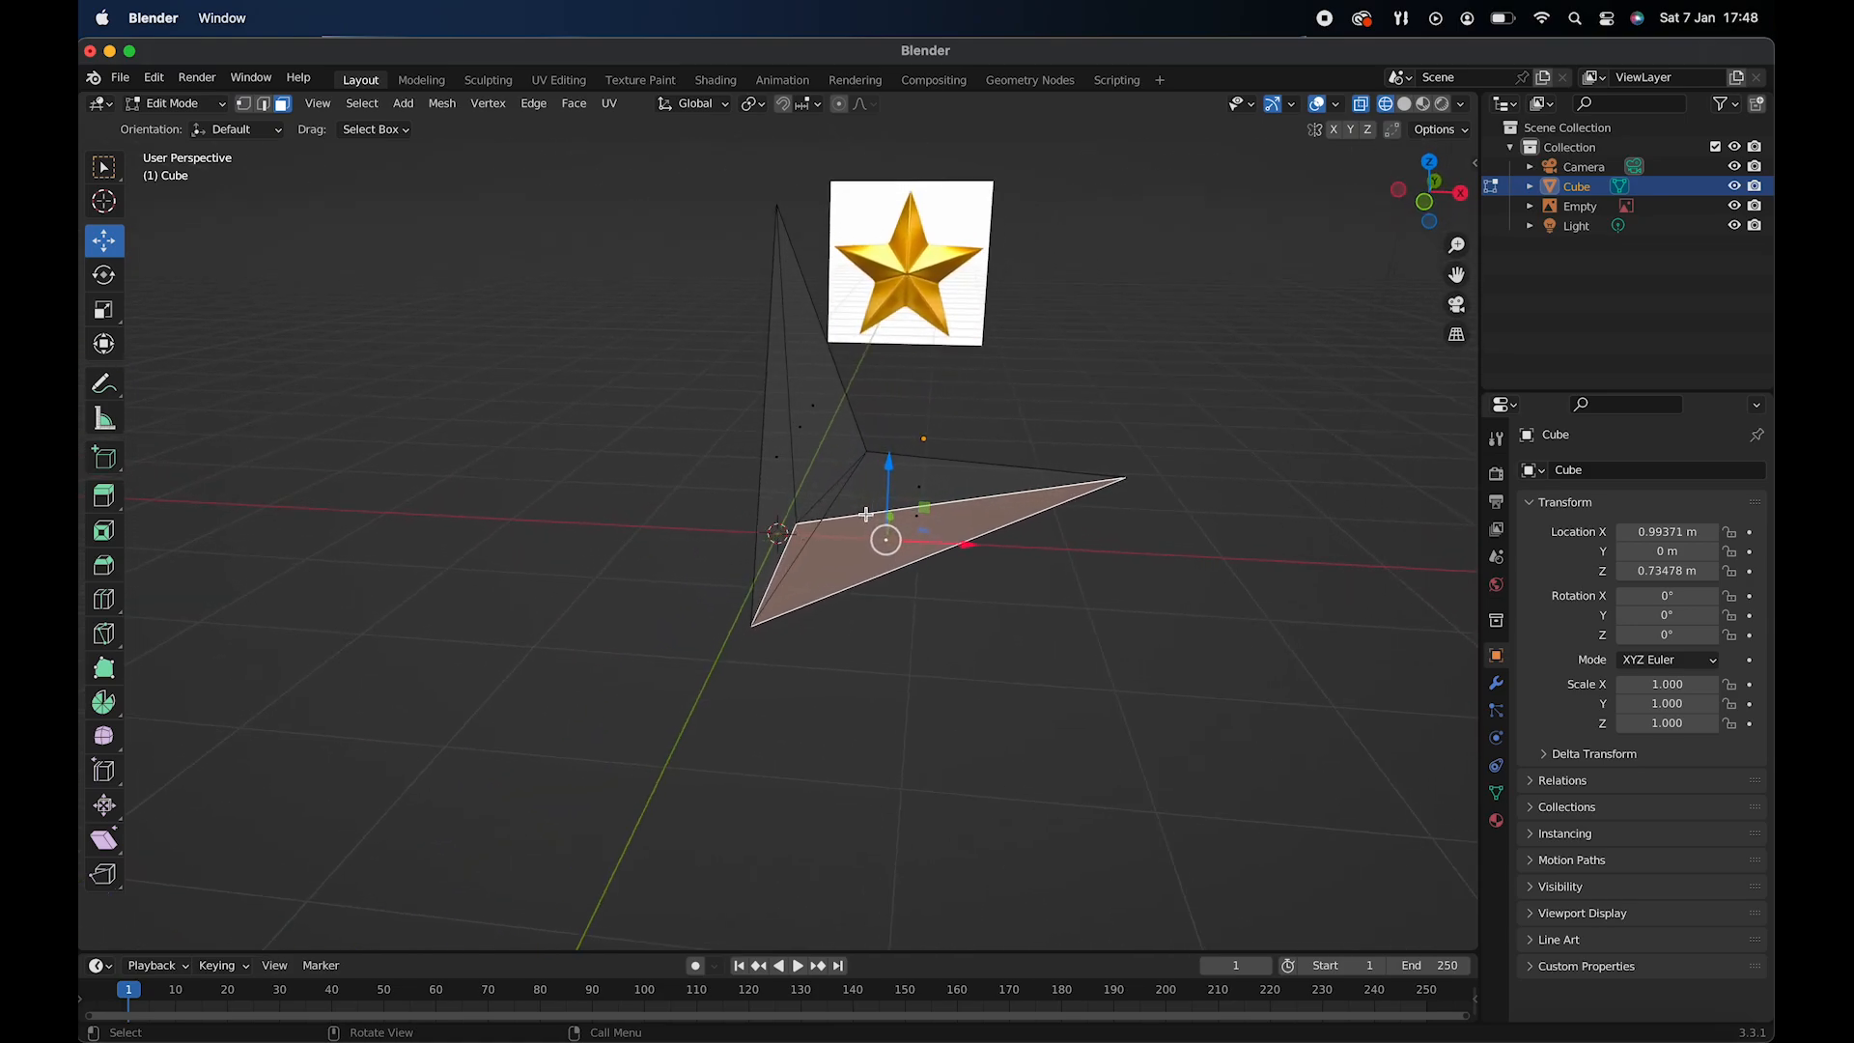
{"action": "key", "text": "KP_1"}
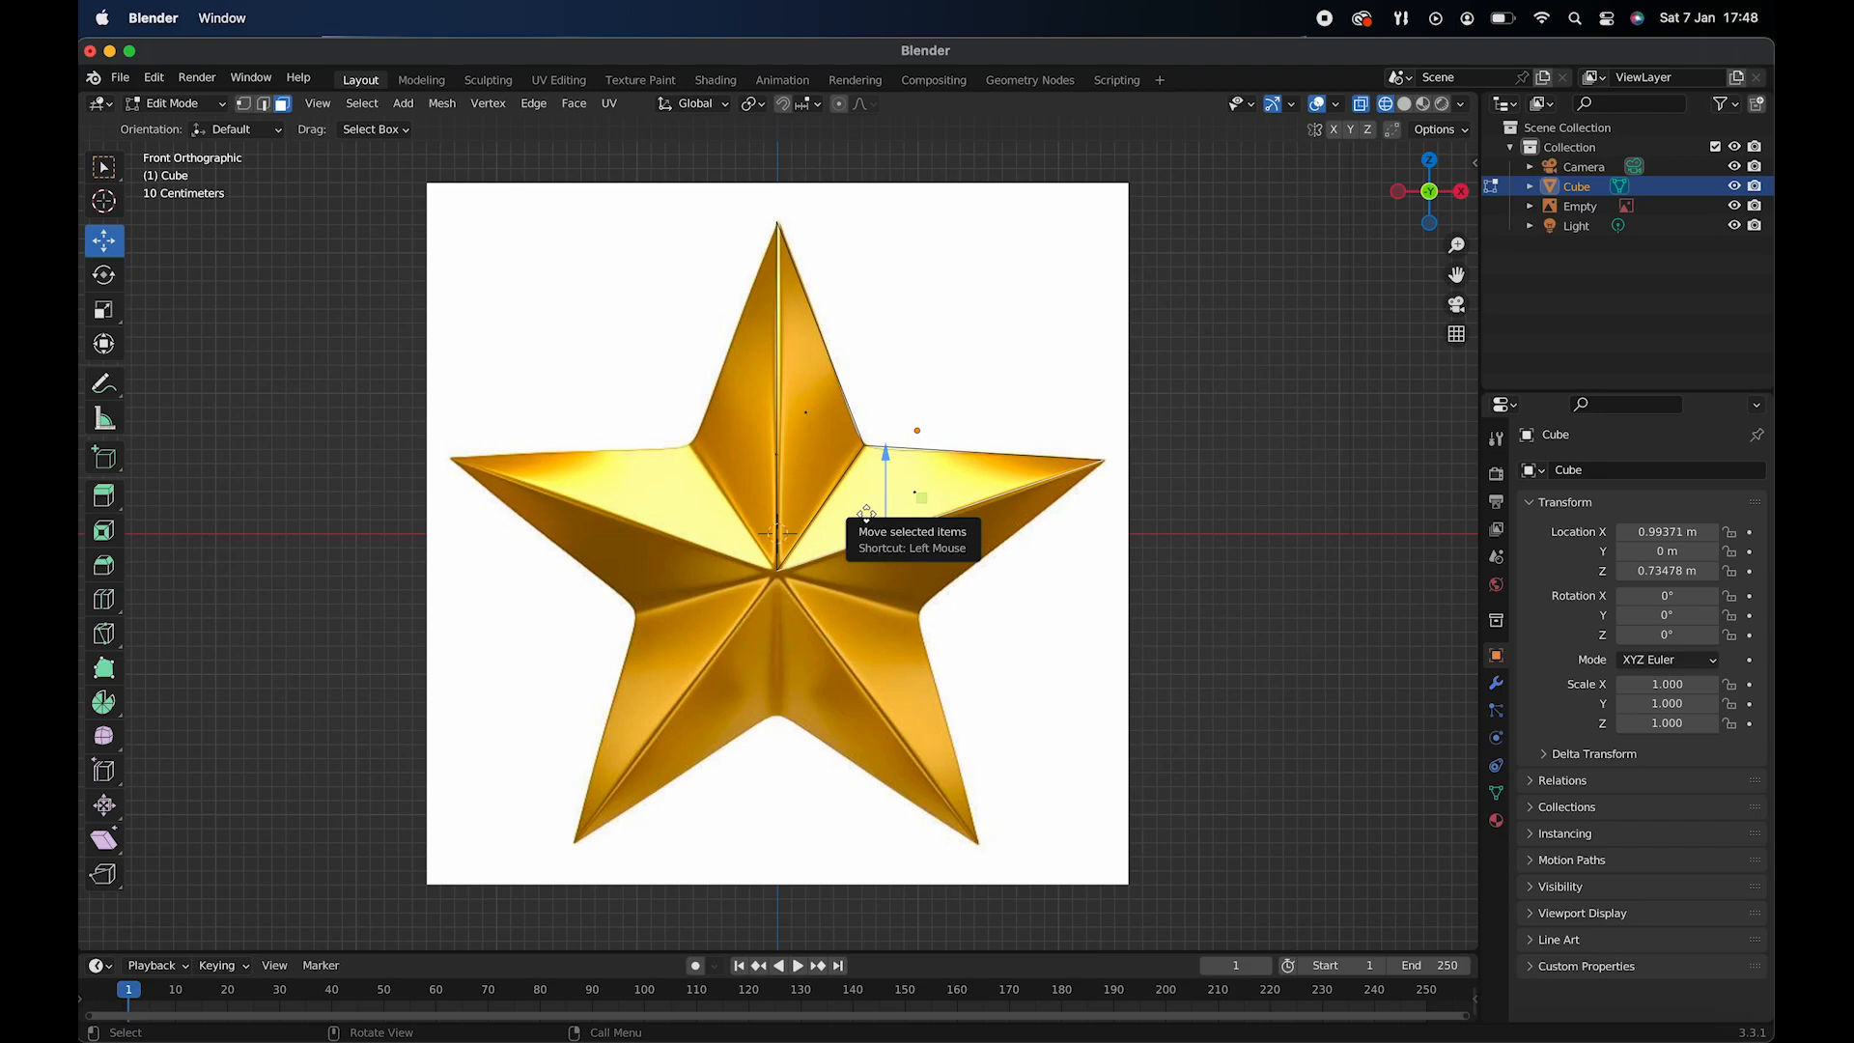
{"action": "key", "text": "e"}
{"action": "left_click", "coordinate": [907, 603]}
- Move the extruded face outward and up until its inner edge meets the notch below the right arm
{"action": "left_click_drag", "start_coordinate": [987, 611], "coordinate": [1106, 612]}
{"action": "left_click_drag", "start_coordinate": [1032, 539], "coordinate": [1030, 502]}
{"action": "left_click_drag", "start_coordinate": [1106, 574], "coordinate": [1098, 576]}
- Move the extruded face's outer vertices inward beside the right arm's tip and merge them with the tip vertex at center
{"action": "left_click", "coordinate": [243, 104]}
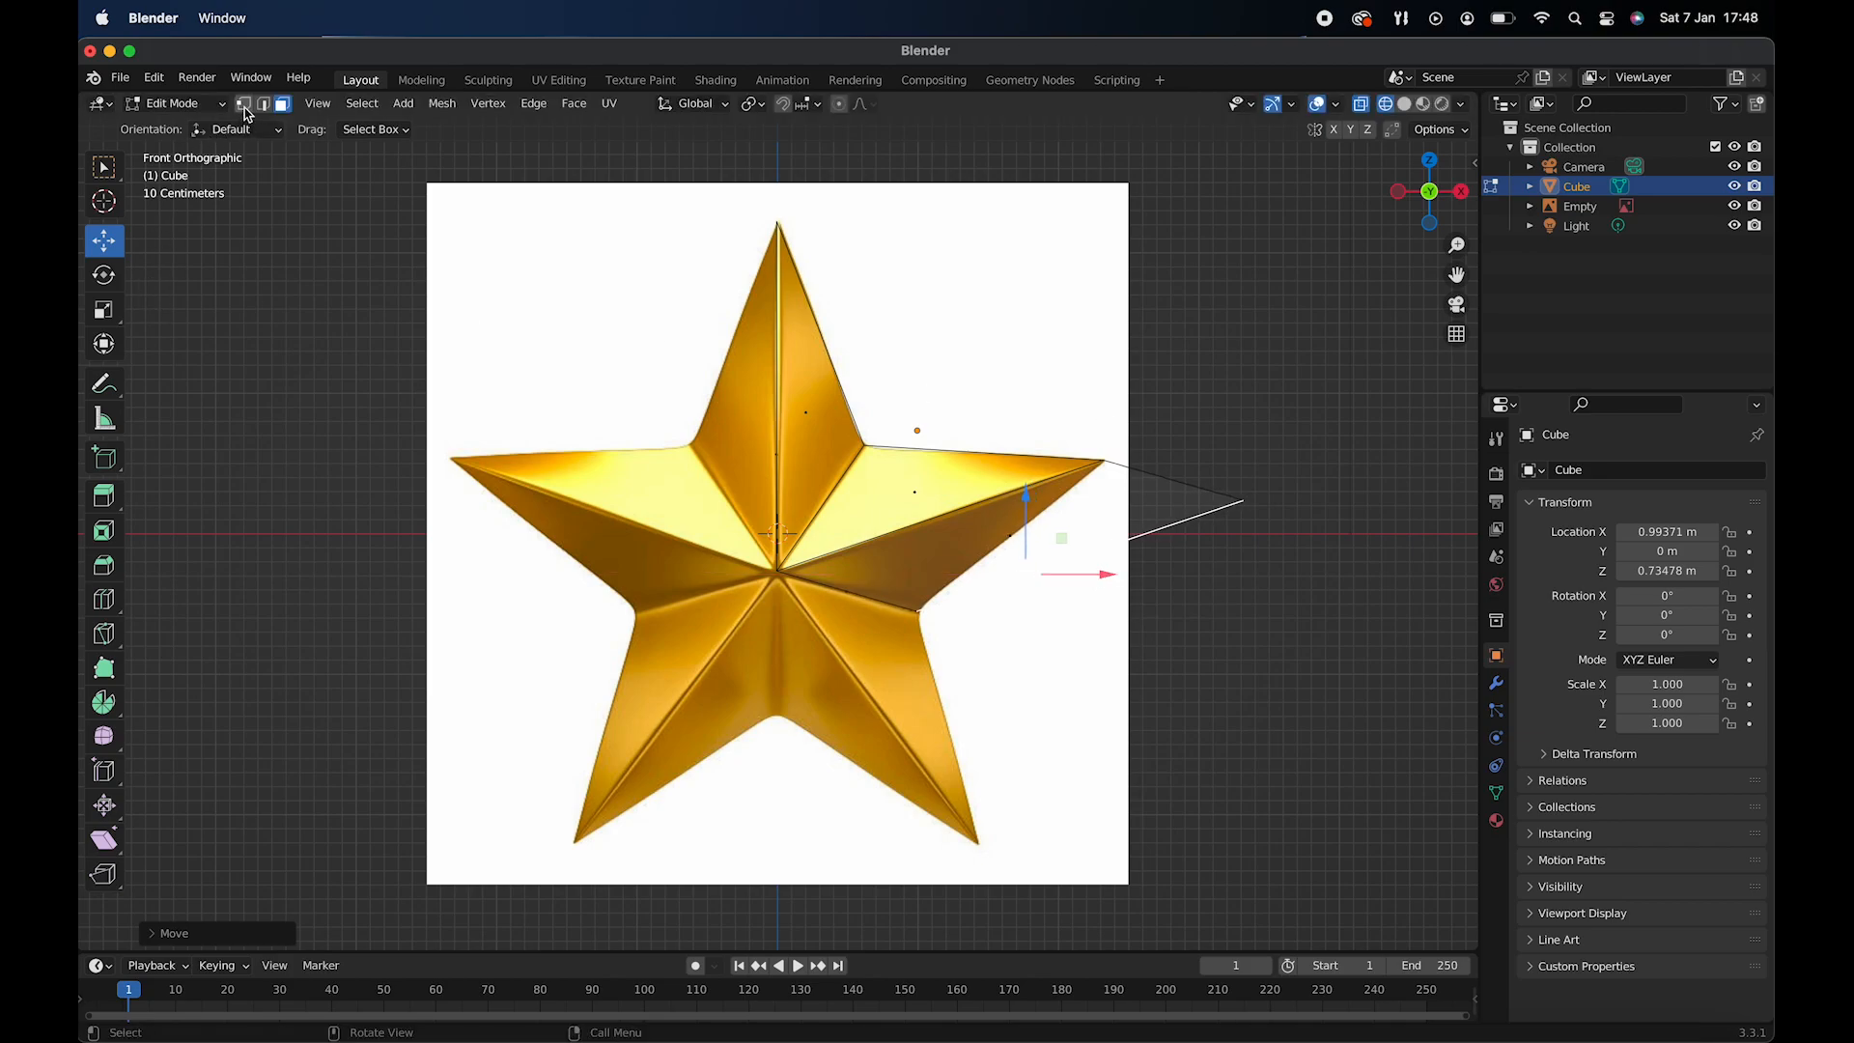
{"action": "left_click_drag", "start_coordinate": [1188, 465], "coordinate": [1335, 576]}
{"action": "left_click_drag", "start_coordinate": [1313, 500], "coordinate": [1207, 498]}
{"action": "right_click", "coordinate": [1142, 508]}
{"action": "mouse_move", "coordinate": [1142, 510]}
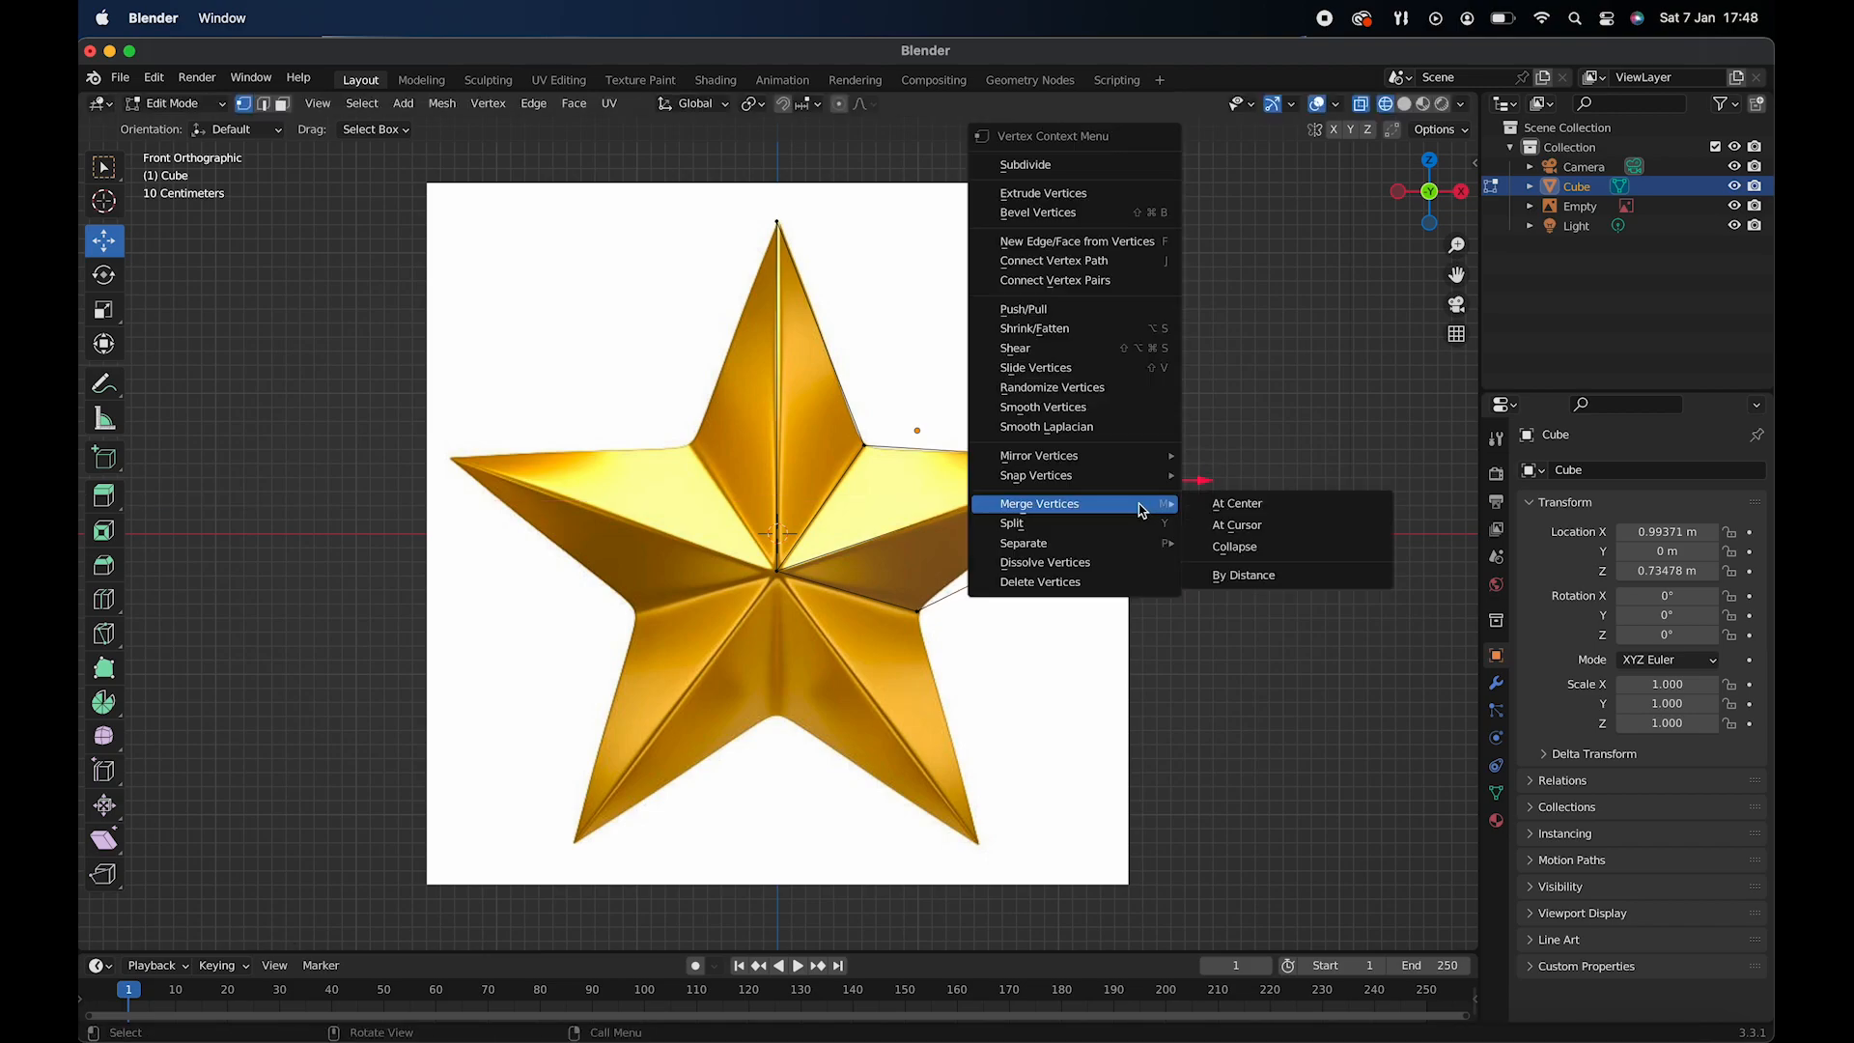
{"action": "left_click", "coordinate": [1218, 504]}
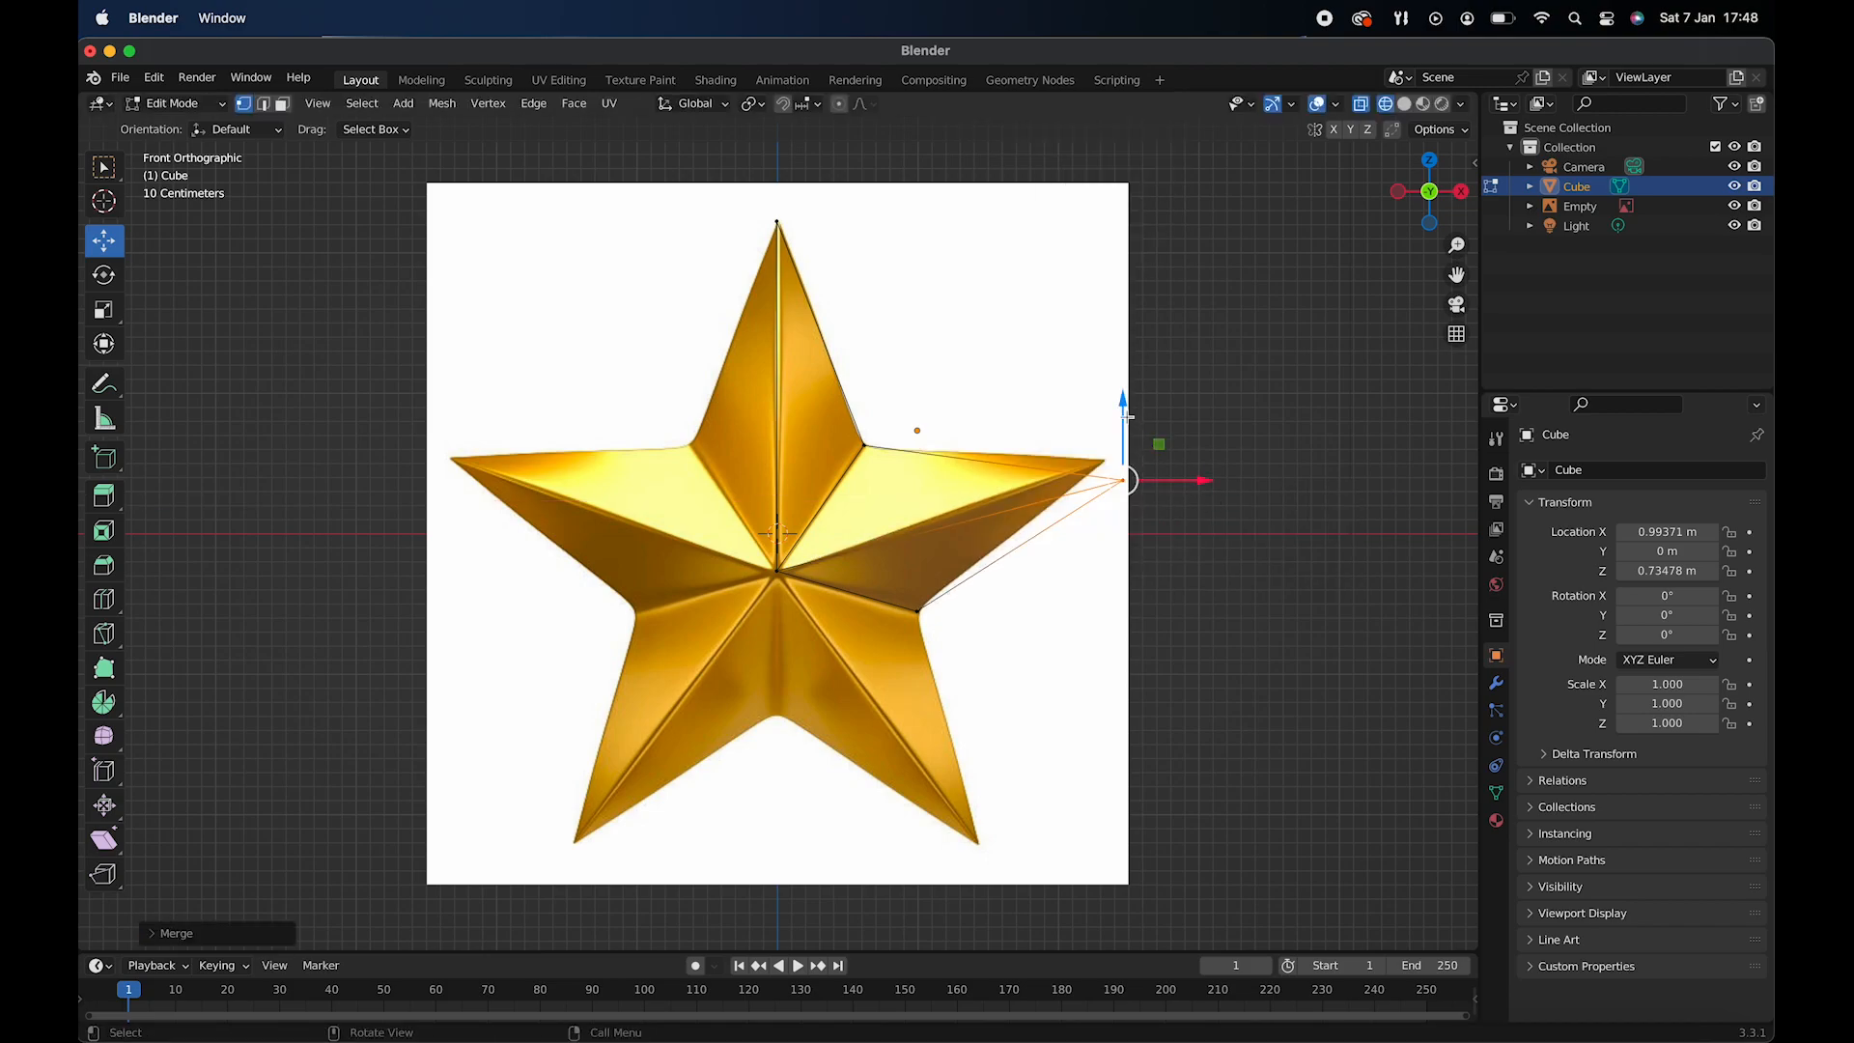
- Move the merged vertex up and inward onto the right arm's tip in the reference image
{"action": "left_click_drag", "start_coordinate": [1127, 417], "coordinate": [1127, 395]}
{"action": "left_click_drag", "start_coordinate": [1194, 459], "coordinate": [1177, 459]}
{"action": "left_click_drag", "start_coordinate": [1106, 382], "coordinate": [1106, 385]}
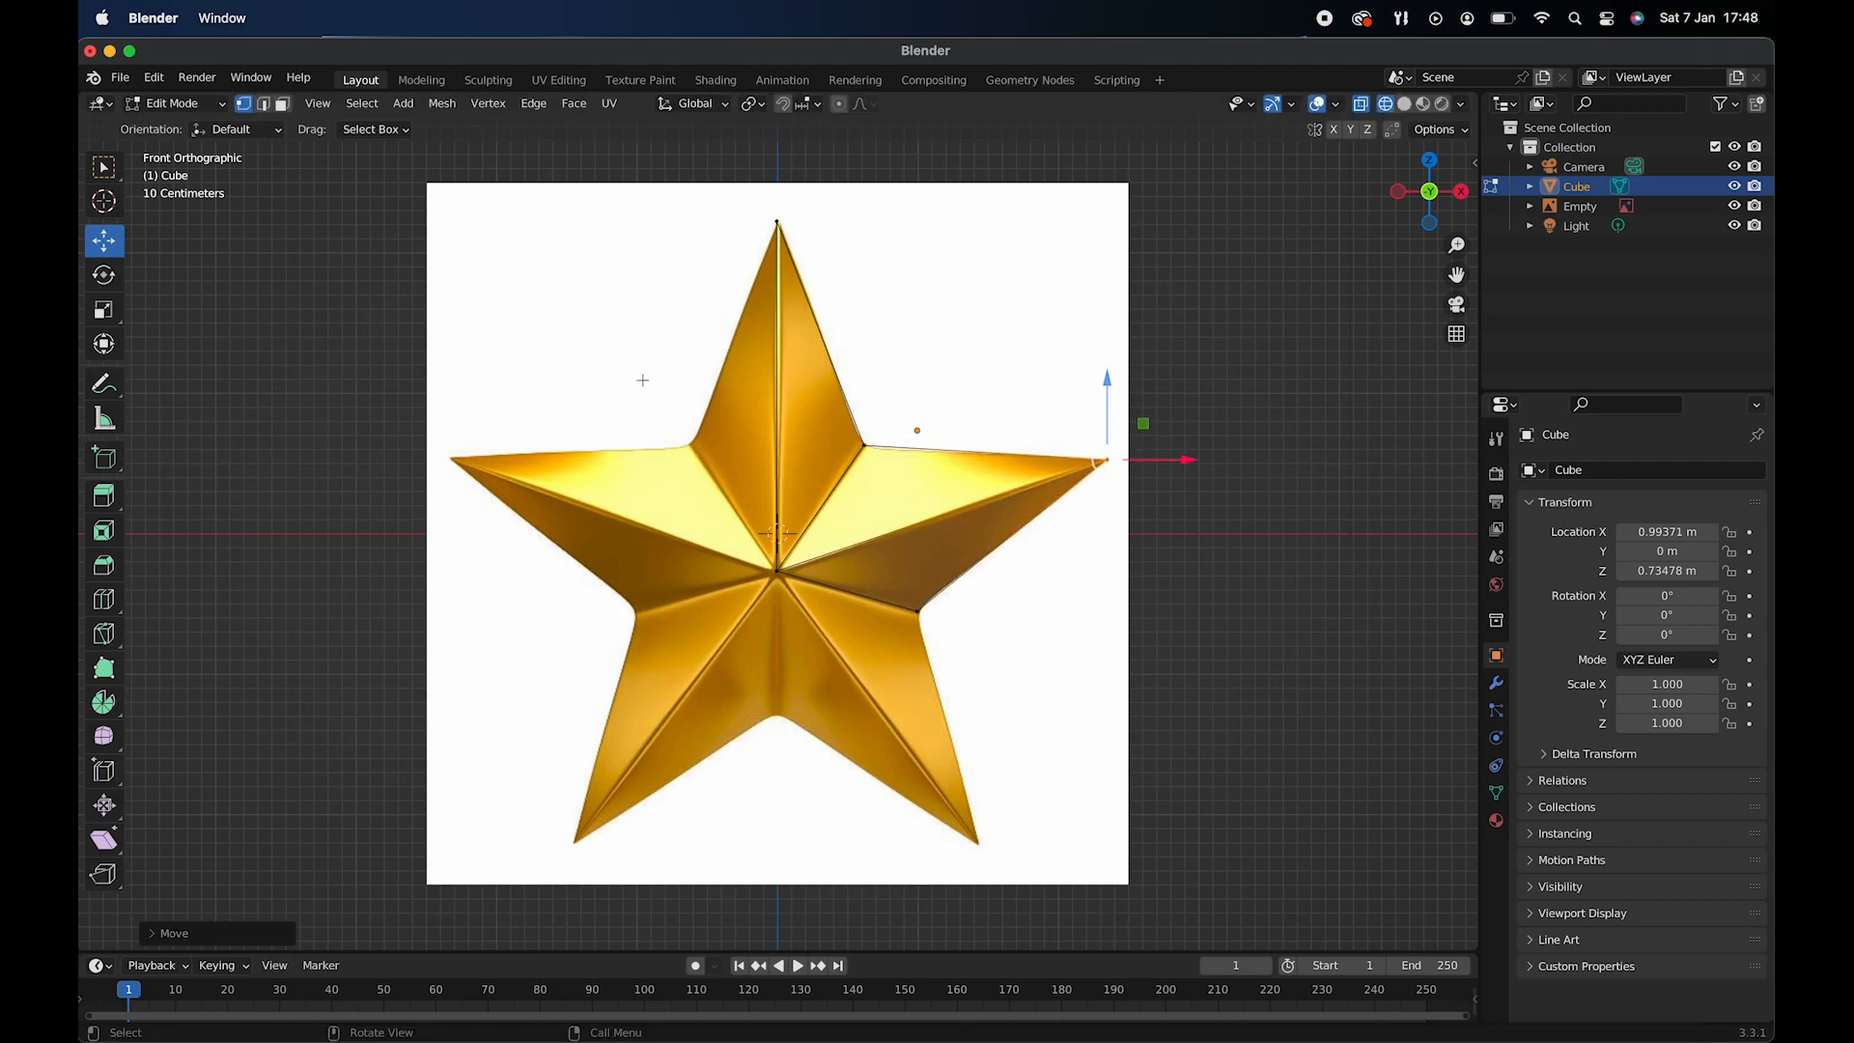
- Extrude the face between the star's centre and the lower-right notch downward toward the lower-right arm
{"action": "scroll", "coordinate": [585, 343], "scroll_direction": "down", "scroll_amount": 5}
{"action": "scroll", "coordinate": [585, 344], "scroll_direction": "right", "scroll_amount": 5}
{"action": "scroll", "coordinate": [585, 343], "scroll_direction": "left", "scroll_amount": 5}
{"action": "scroll", "coordinate": [585, 344], "scroll_direction": "up", "scroll_amount": 2}
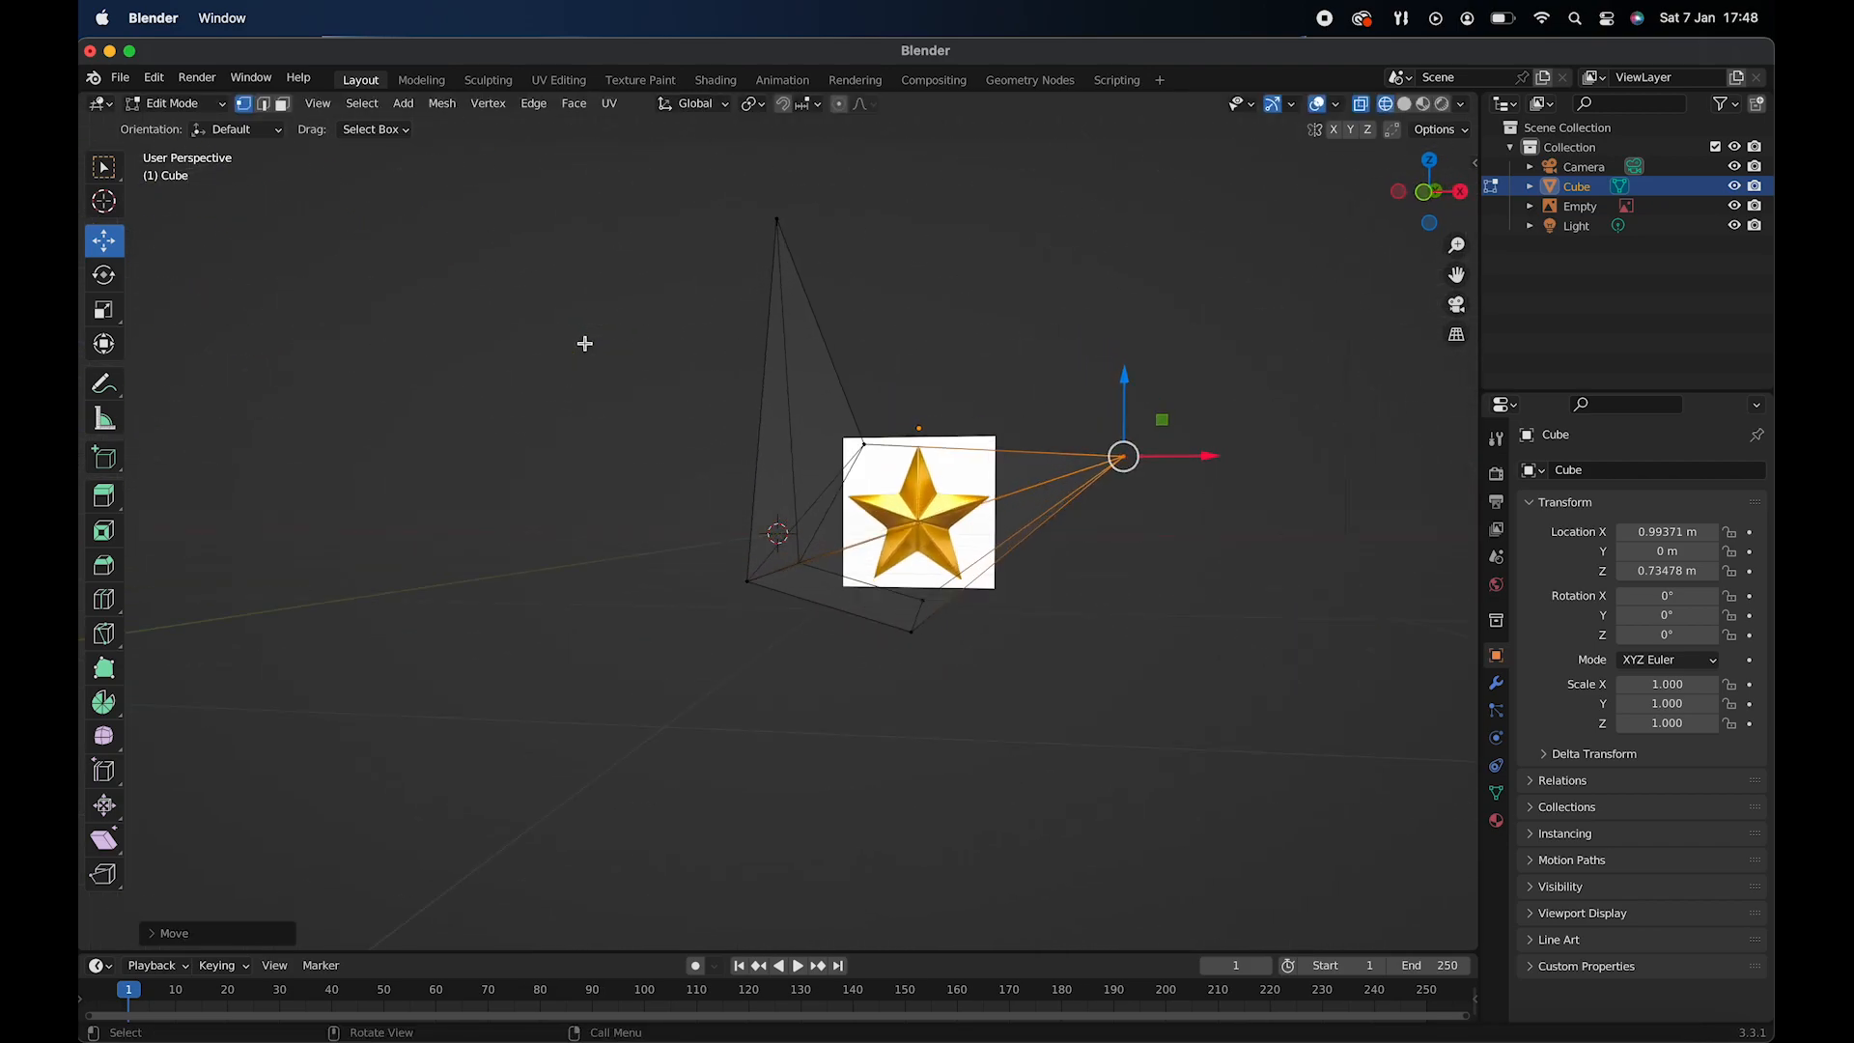
{"action": "key", "text": "KP_1"}
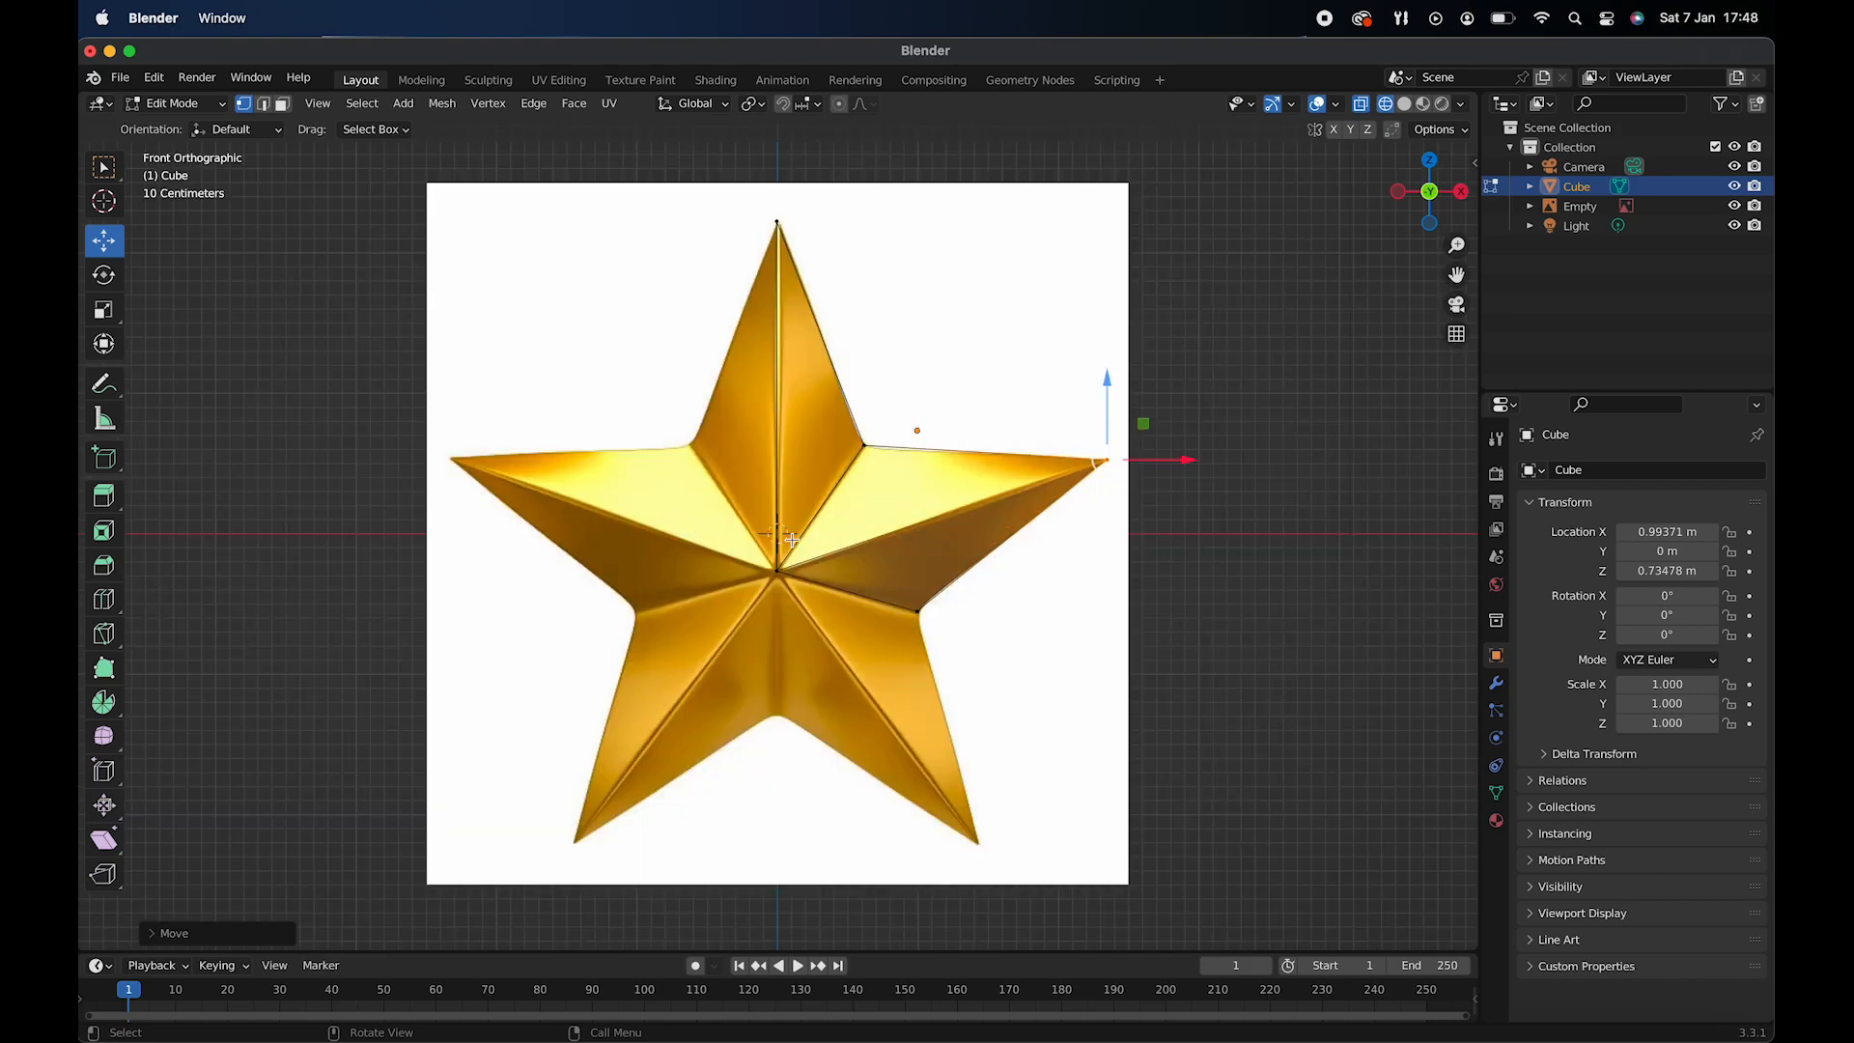
{"action": "scroll", "coordinate": [784, 537], "scroll_direction": "down", "scroll_amount": 5}
{"action": "scroll", "coordinate": [784, 537], "scroll_direction": "right", "scroll_amount": 3}
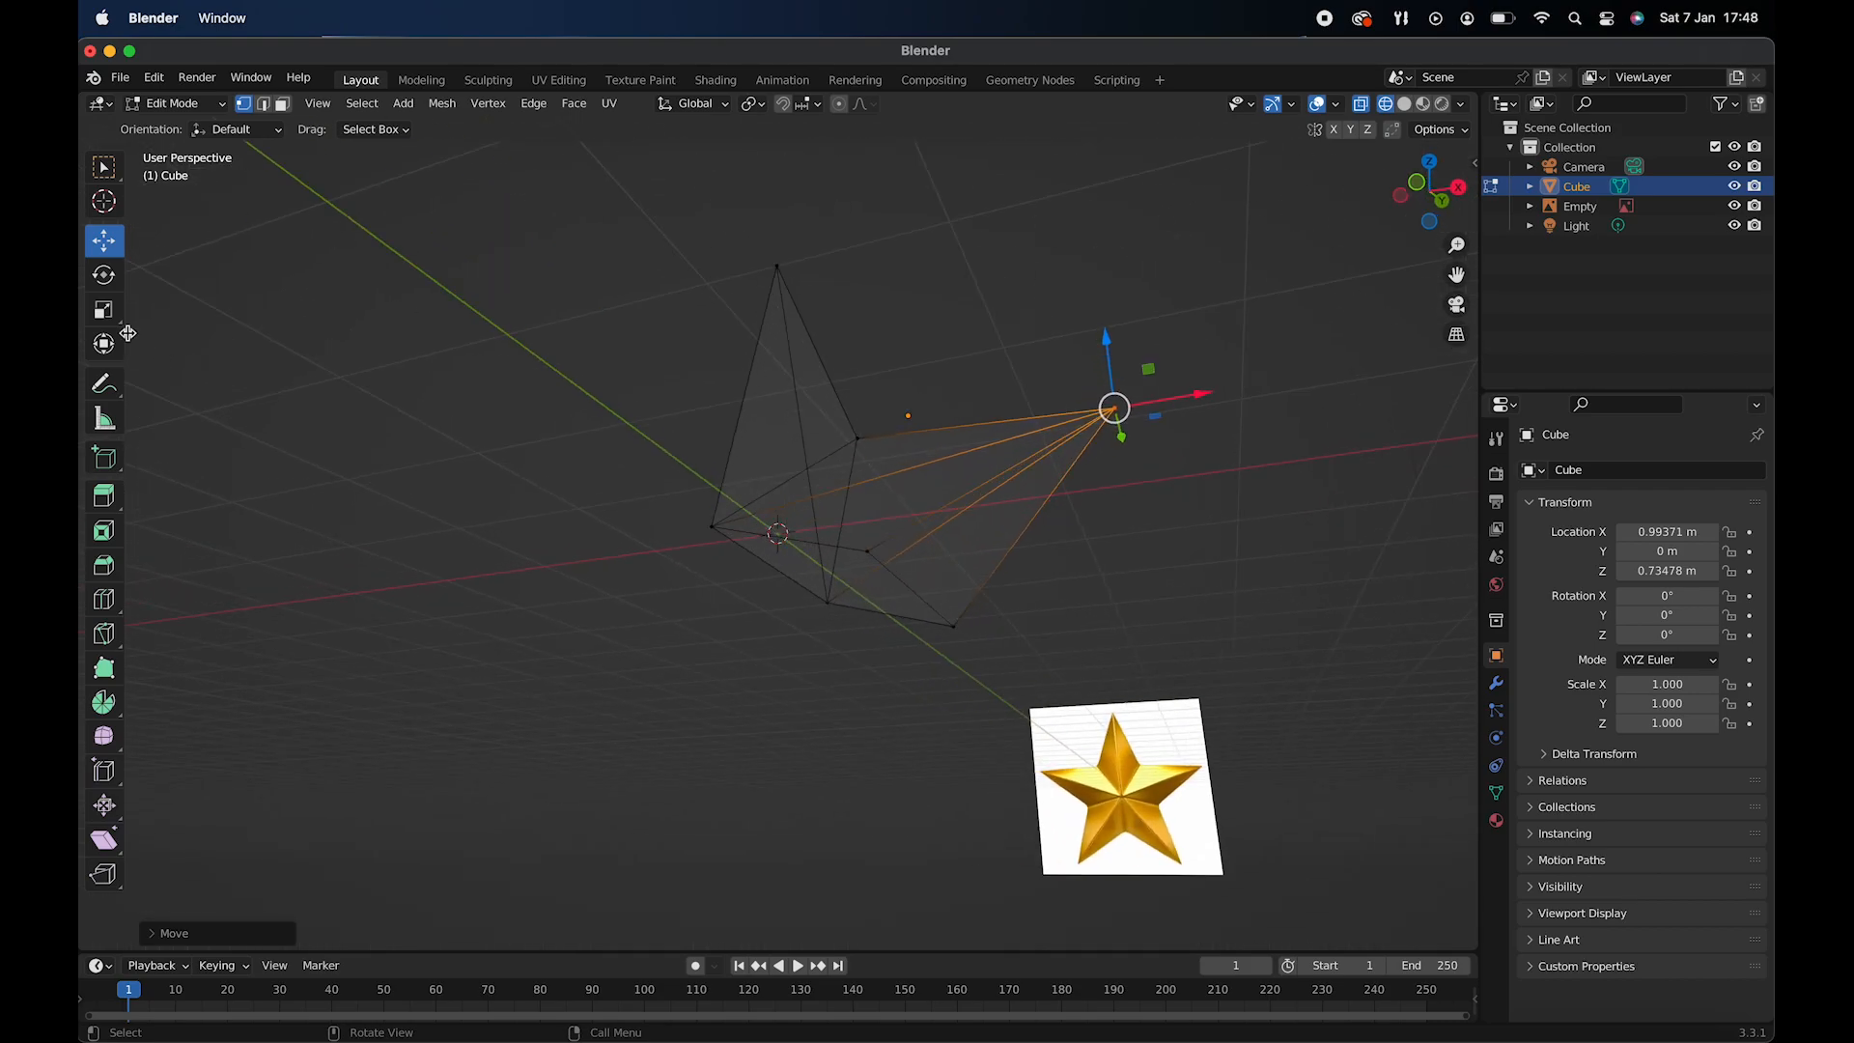
{"action": "left_click", "coordinate": [282, 103]}
{"action": "left_click", "coordinate": [853, 576]}
{"action": "scroll", "coordinate": [853, 576], "scroll_direction": "left", "scroll_amount": 5}
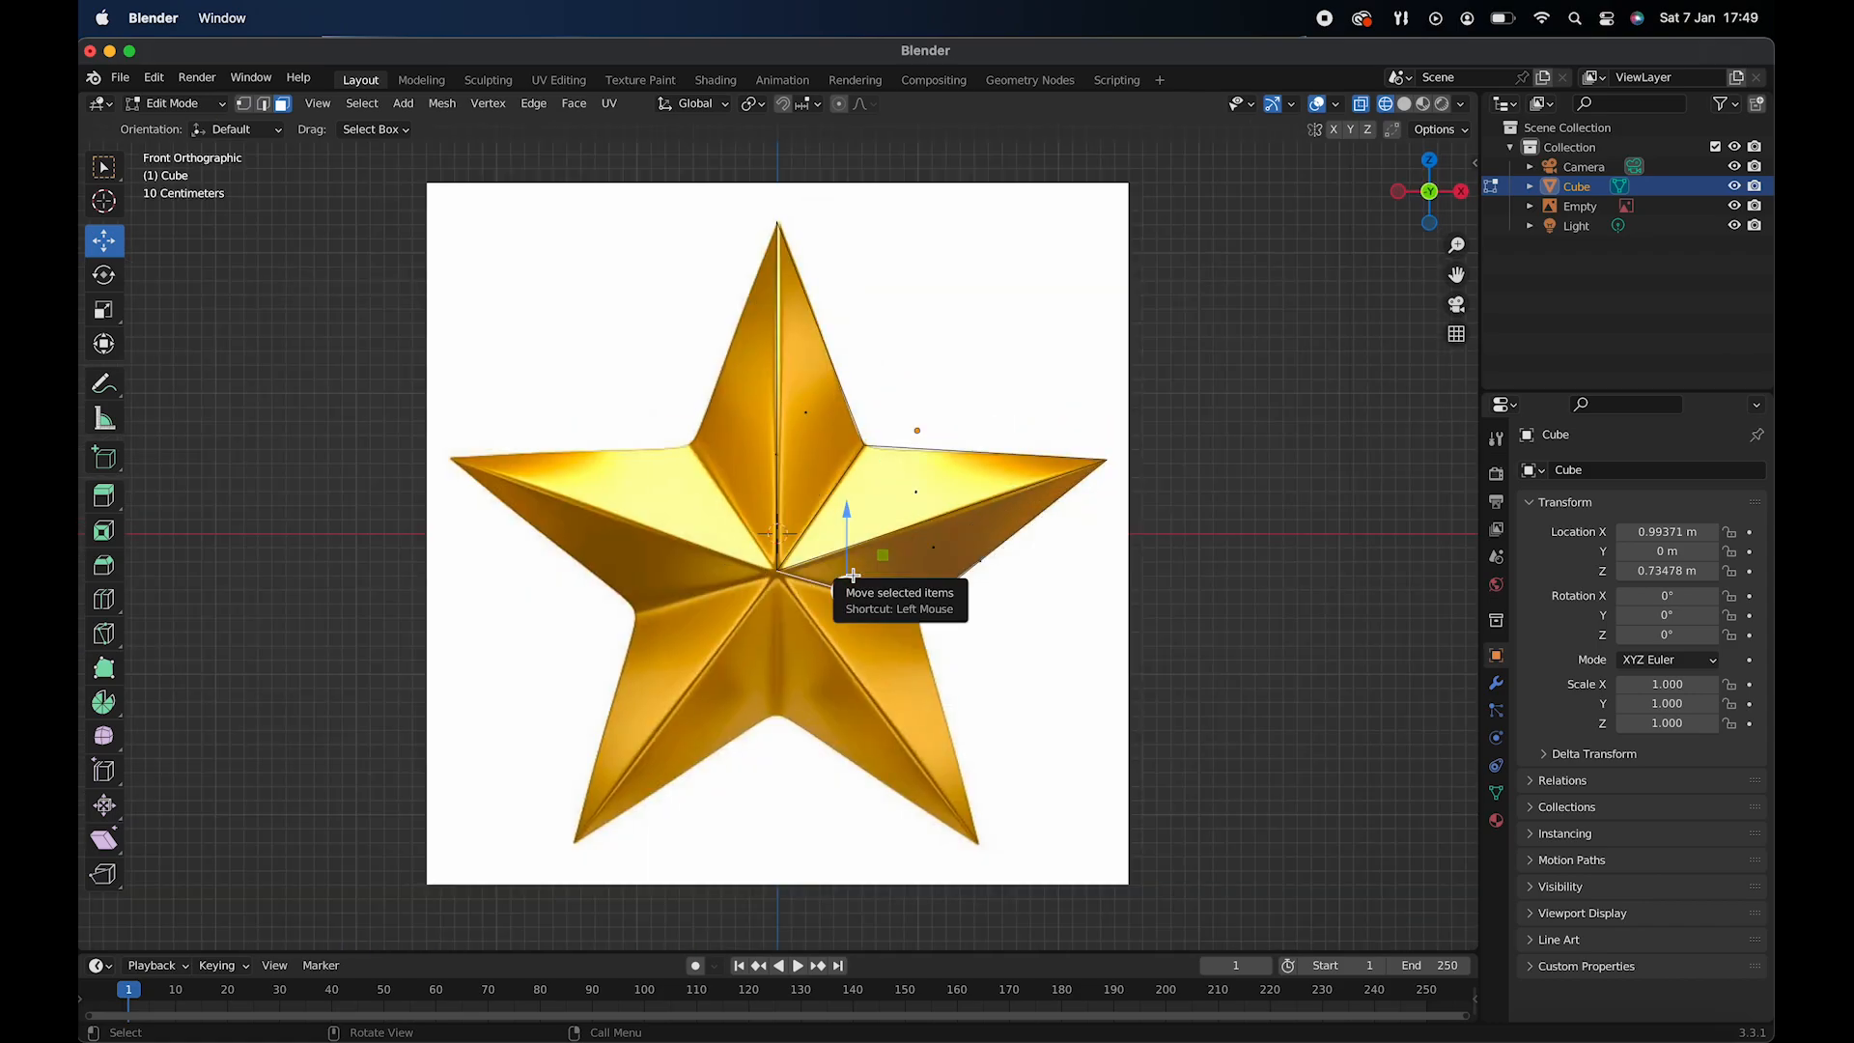
{"action": "left_click_drag", "start_coordinate": [853, 576], "coordinate": [835, 662]}
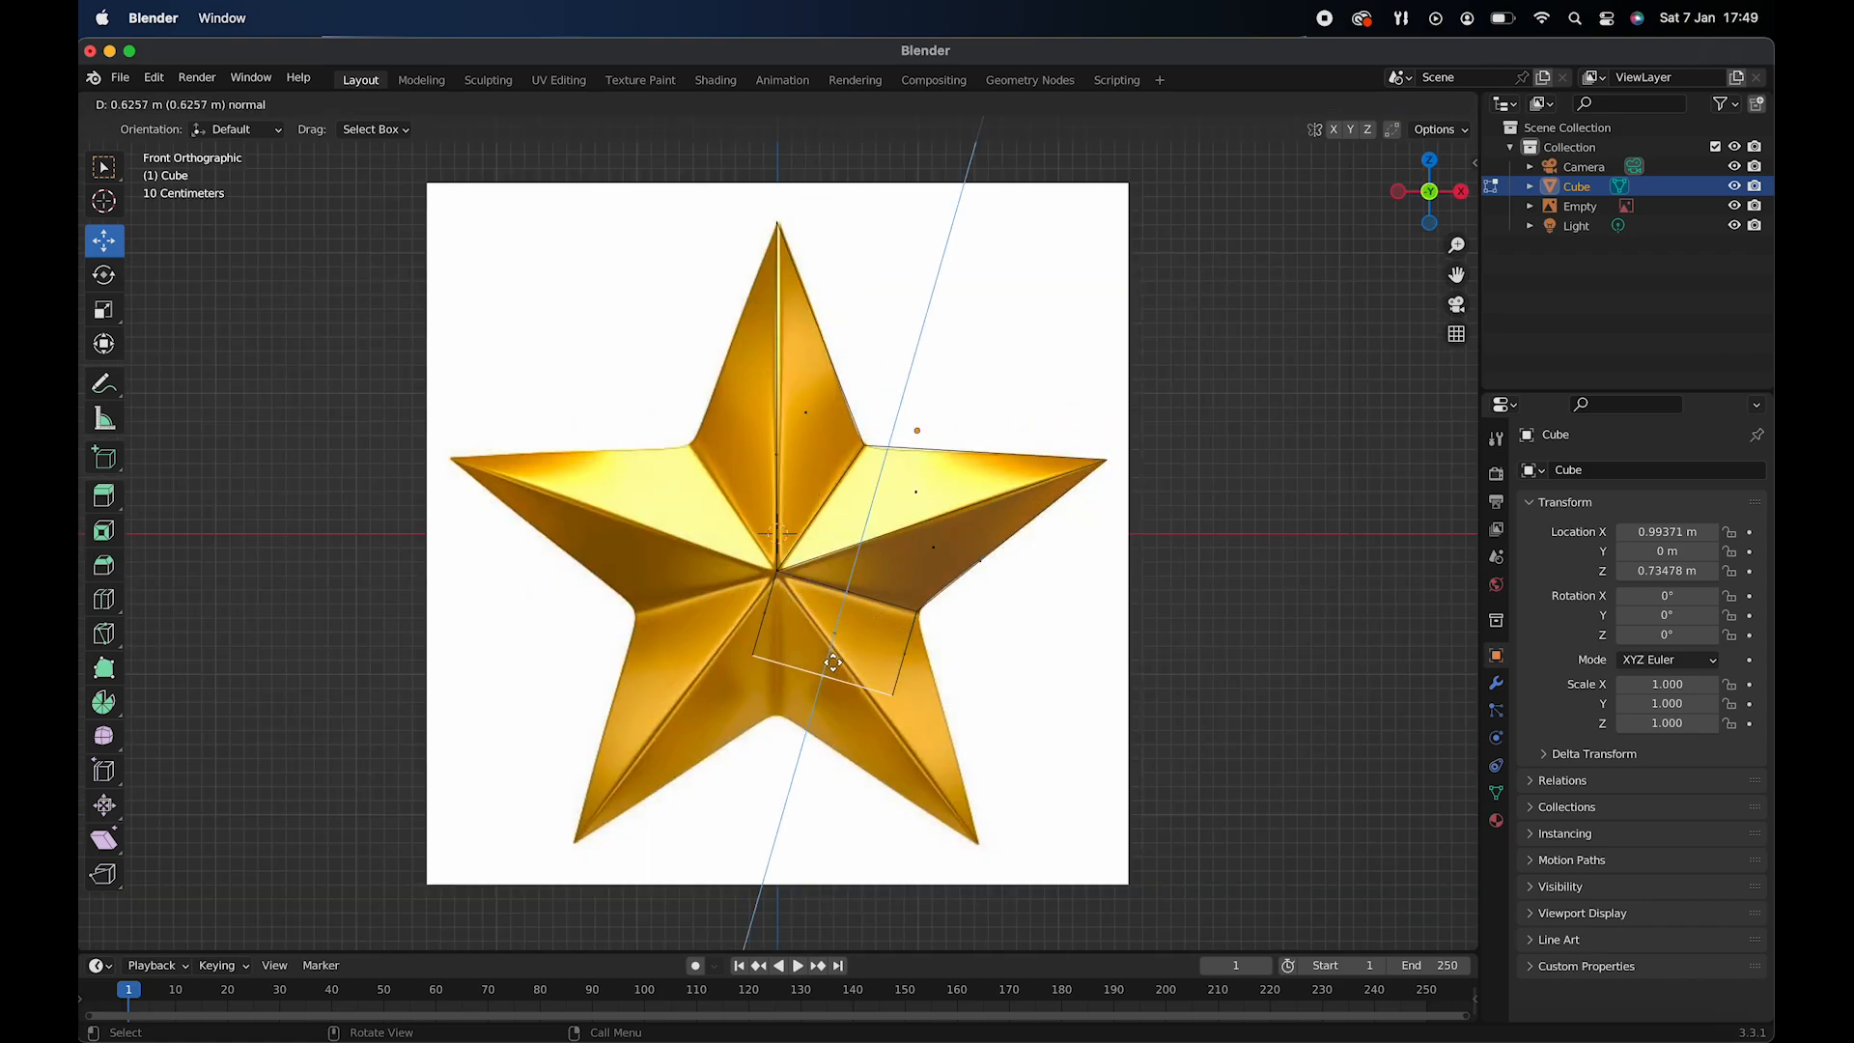
- Move the extruded face outward and down until its inner edge meets the tip of the lower-right arm
{"action": "left_click_drag", "start_coordinate": [817, 731], "coordinate": [1078, 759]}
{"action": "left_click_drag", "start_coordinate": [994, 682], "coordinate": [995, 776]}
{"action": "left_click_drag", "start_coordinate": [1057, 854], "coordinate": [1105, 854]}
{"action": "left_click_drag", "start_coordinate": [1044, 784], "coordinate": [1044, 789]}
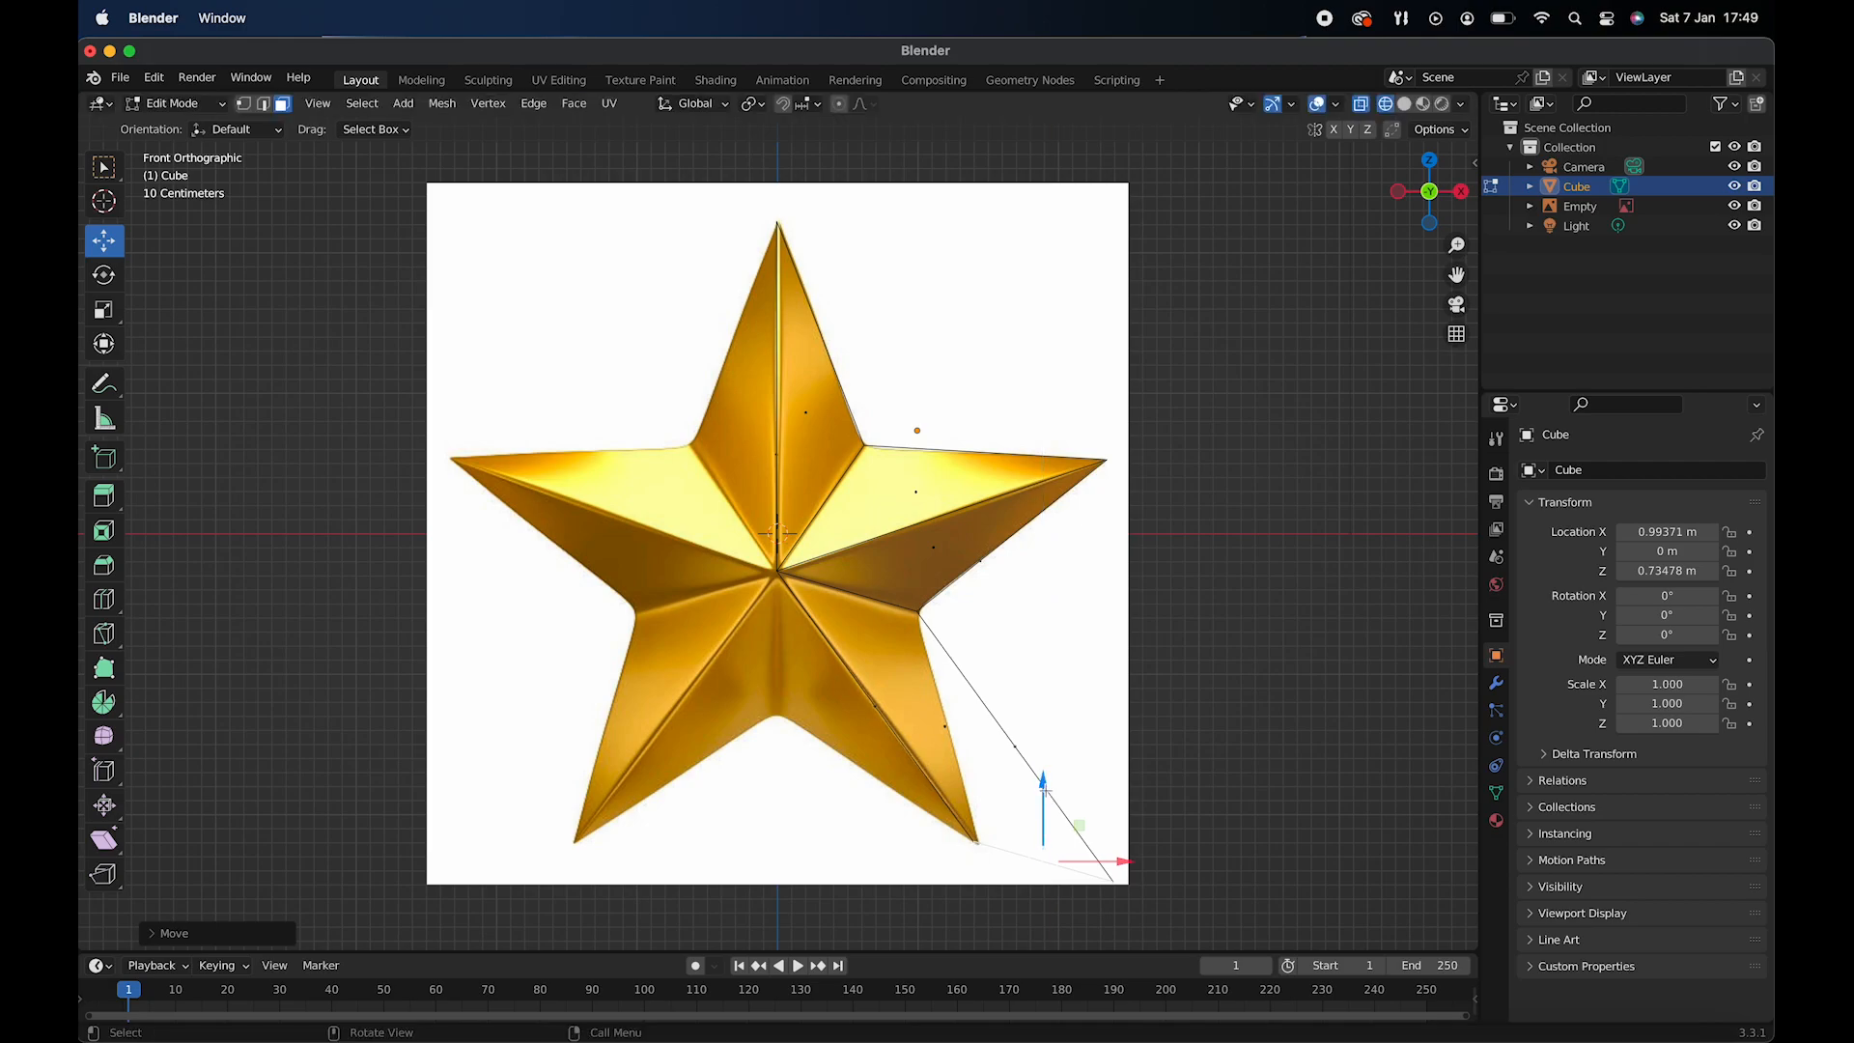
{"action": "left_click_drag", "start_coordinate": [1104, 863], "coordinate": [1115, 861]}
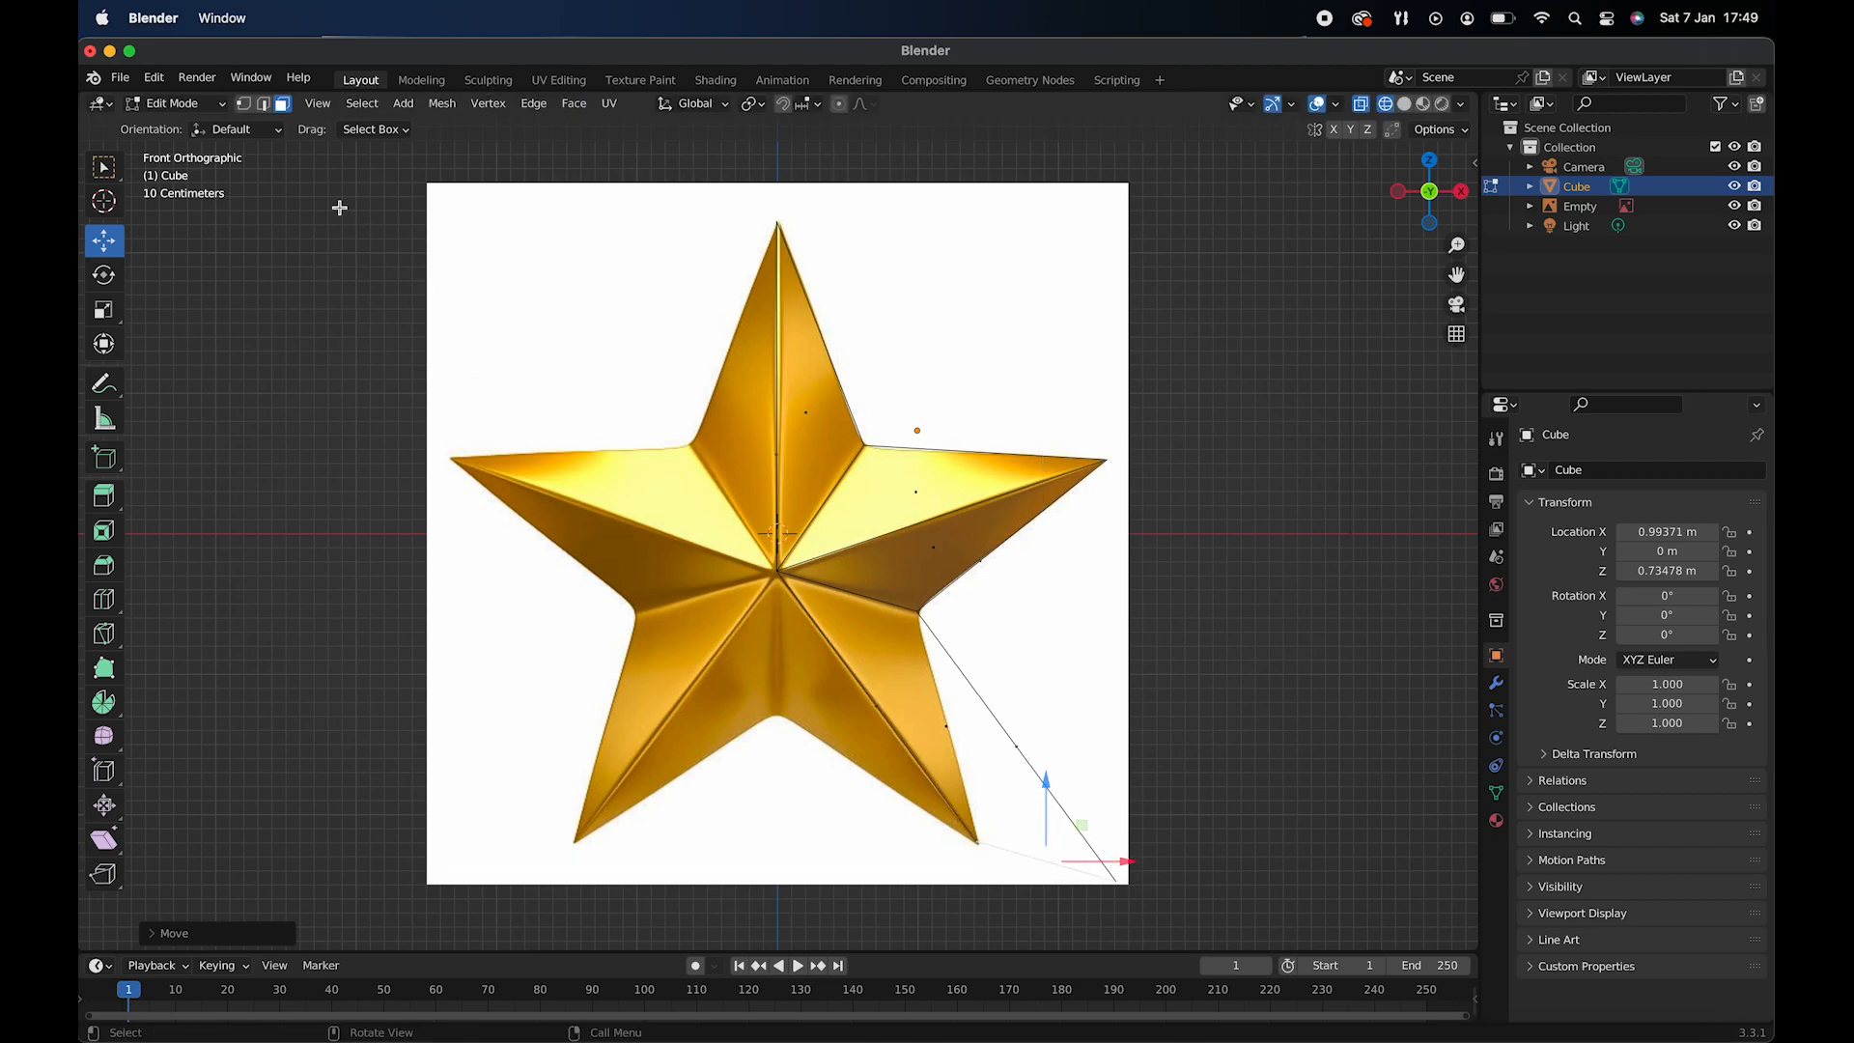
- Merge the extruded face's lower vertices at center and move the merged vertex onto the lower-right arm's tip
{"action": "left_click", "coordinate": [246, 105]}
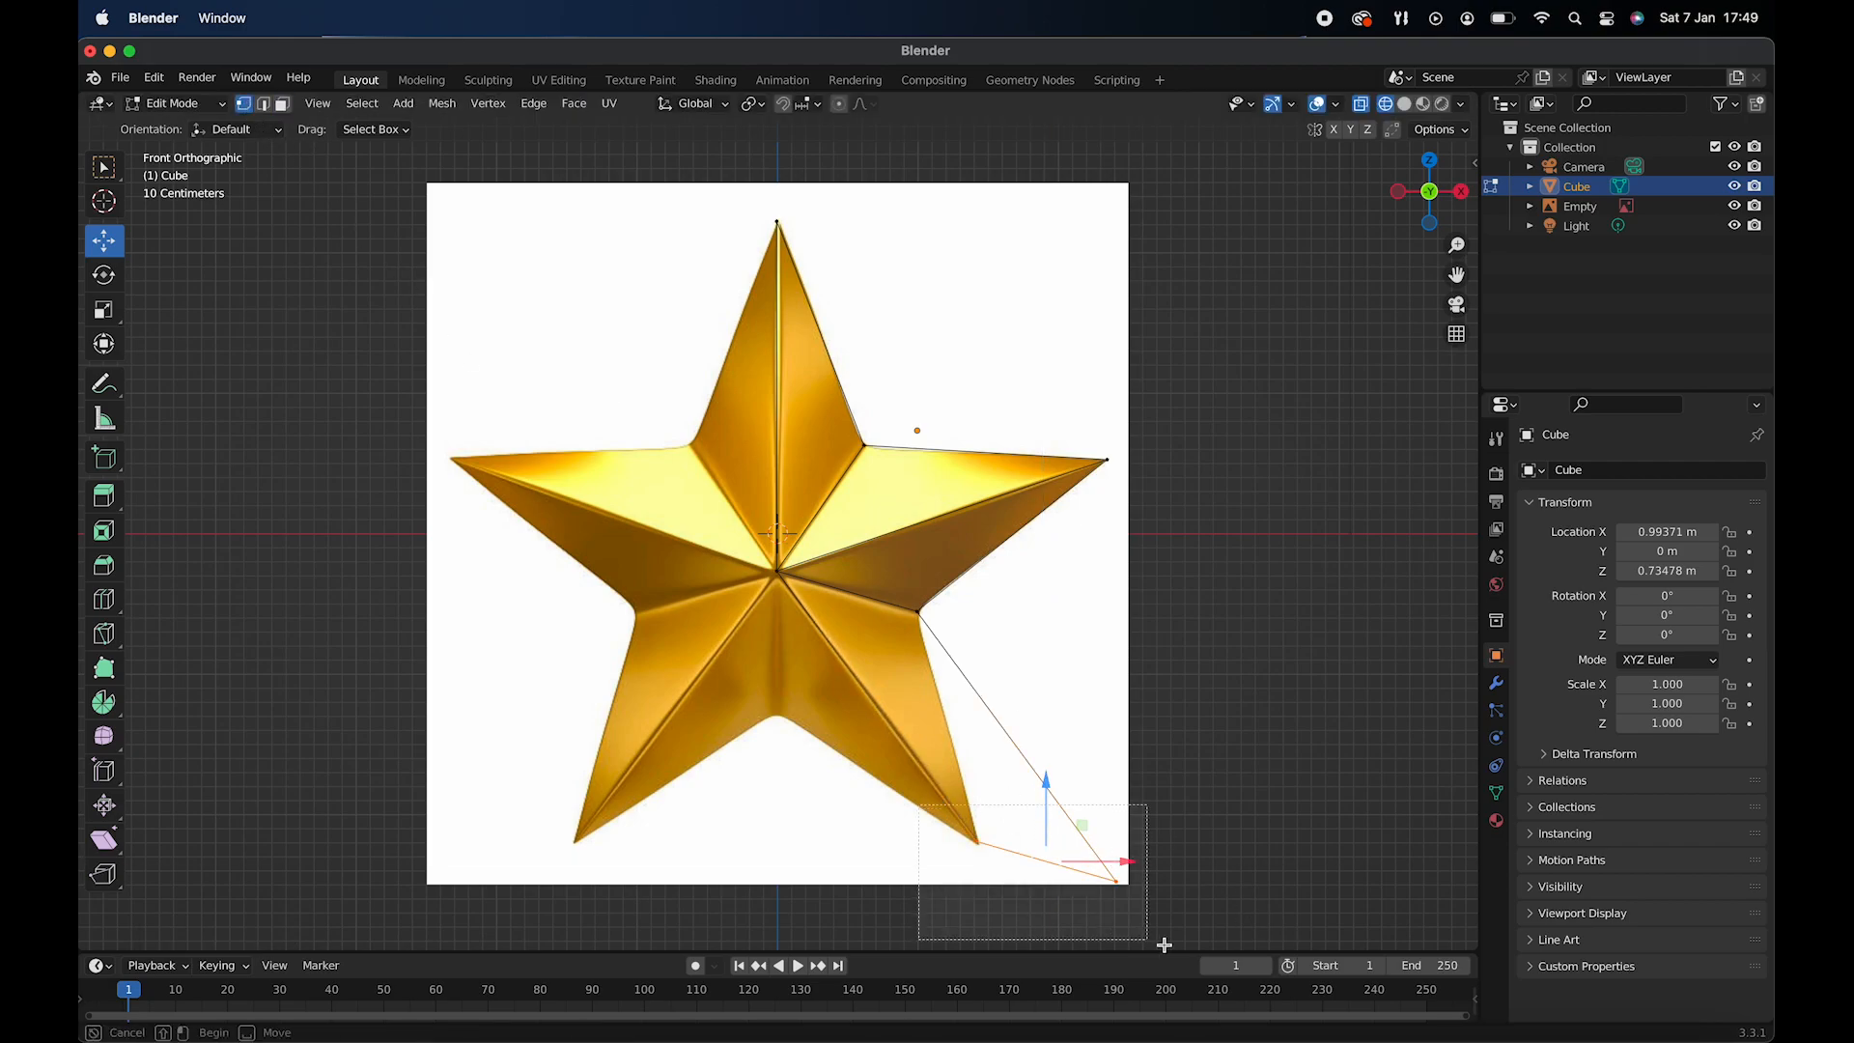
{"action": "right_click", "coordinate": [1019, 859]}
{"action": "mouse_move", "coordinate": [1013, 869]}
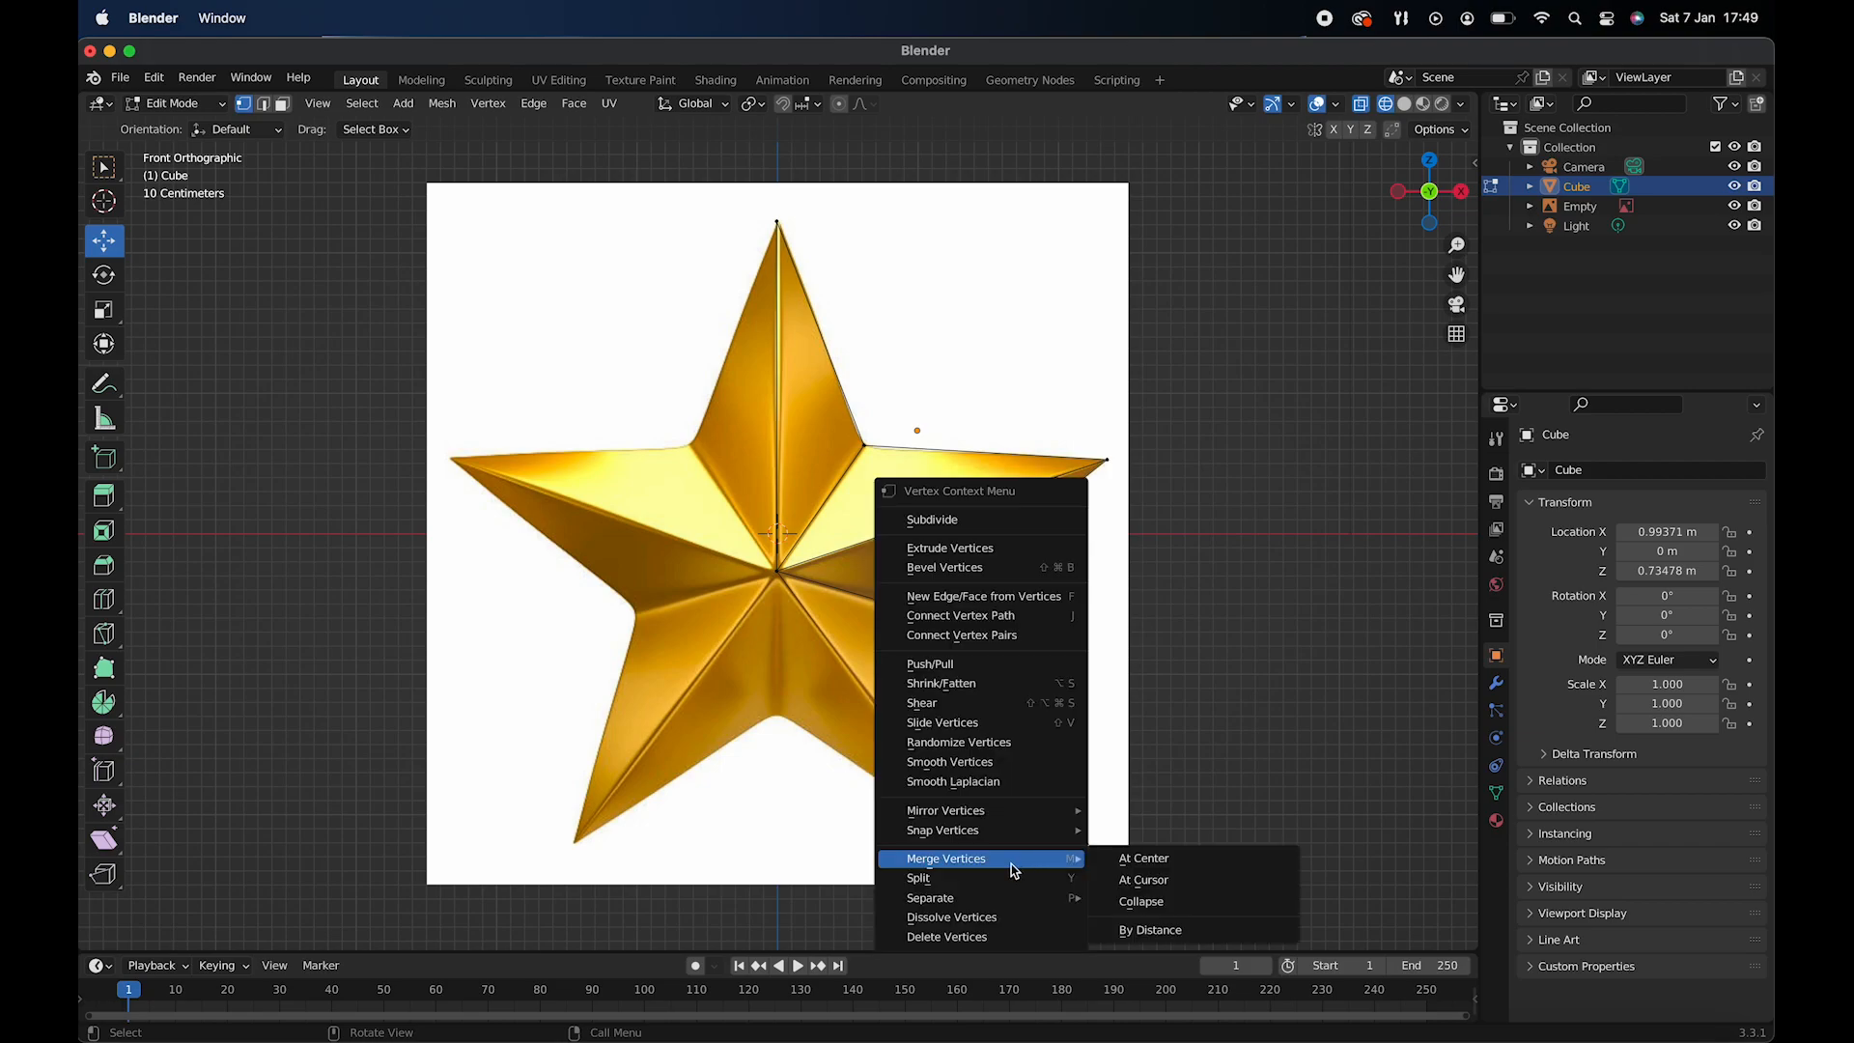
{"action": "left_click", "coordinate": [1194, 858]}
{"action": "left_click_drag", "start_coordinate": [1066, 809], "coordinate": [1007, 790]}
{"action": "left_click_drag", "start_coordinate": [1067, 844], "coordinate": [1057, 844]}
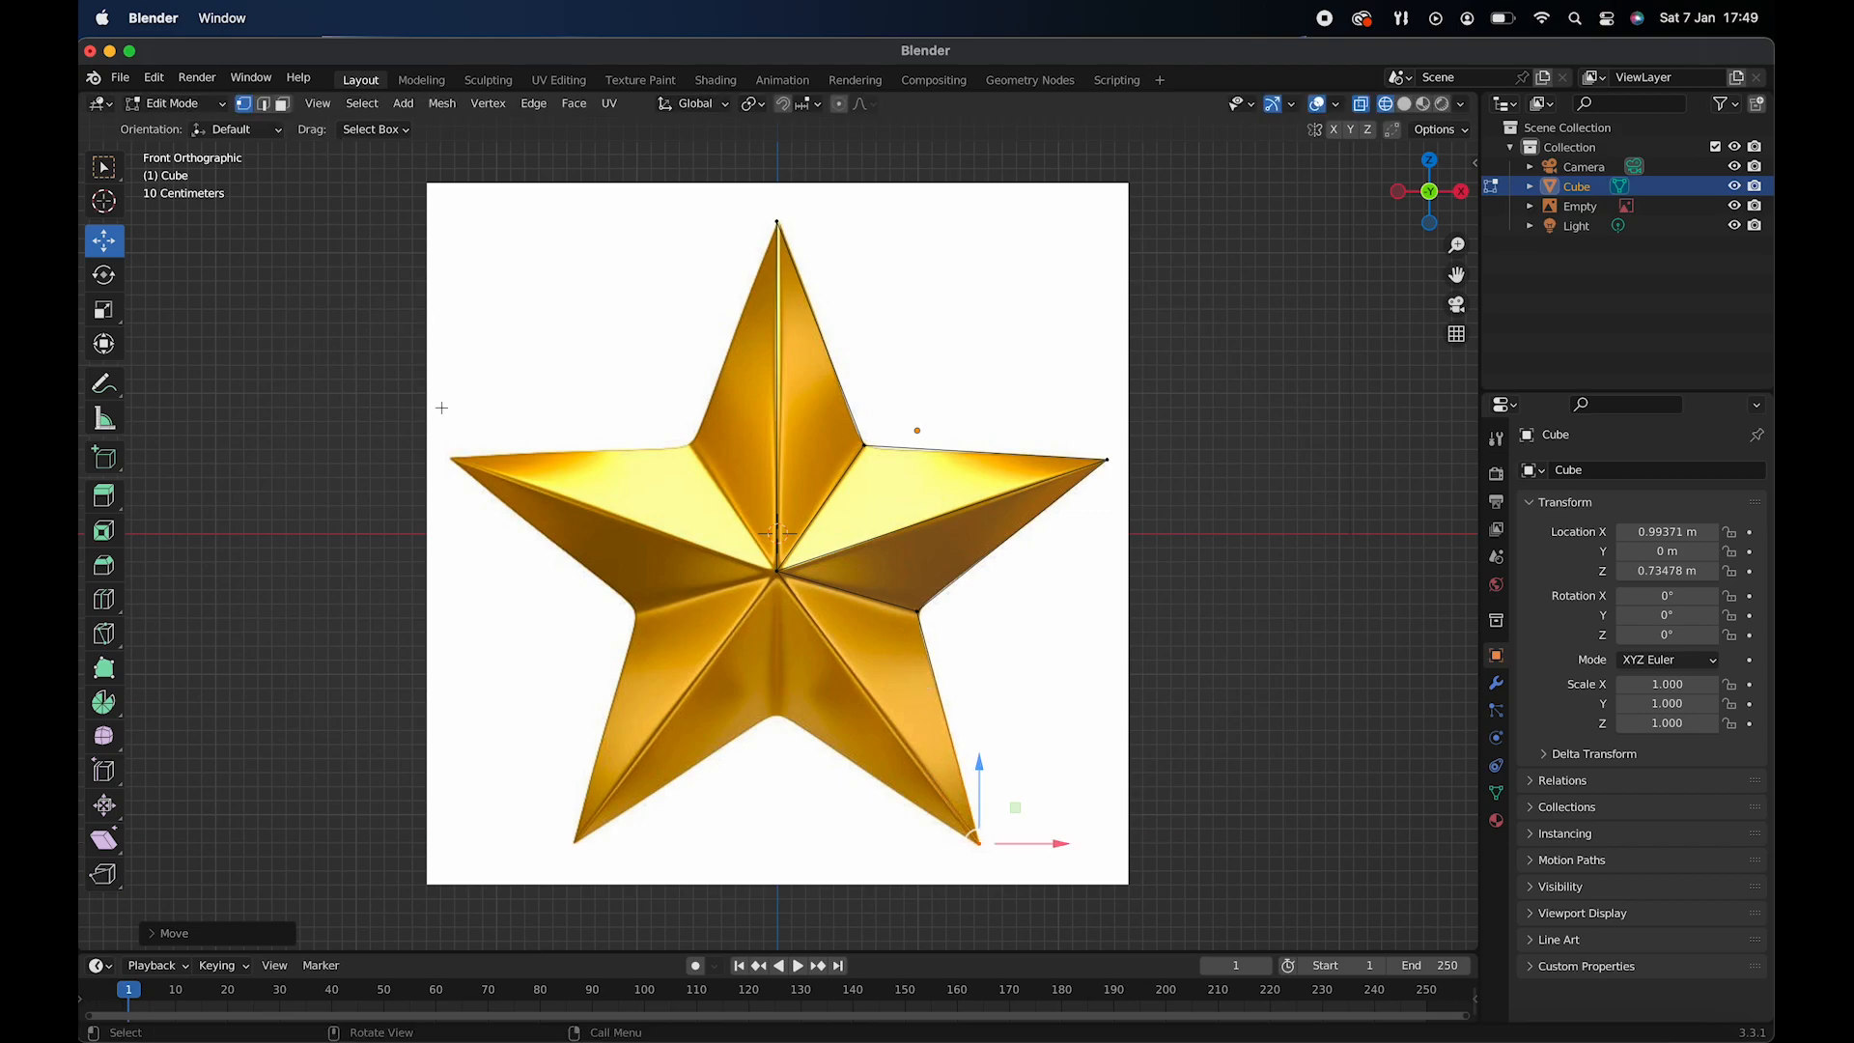
- Extrude the lower-right arm's inner side face and move it until its lower end meets the star's bottom notch
{"action": "middle_click_drag", "start_coordinate": [790, 582], "coordinate": [390, 218]}
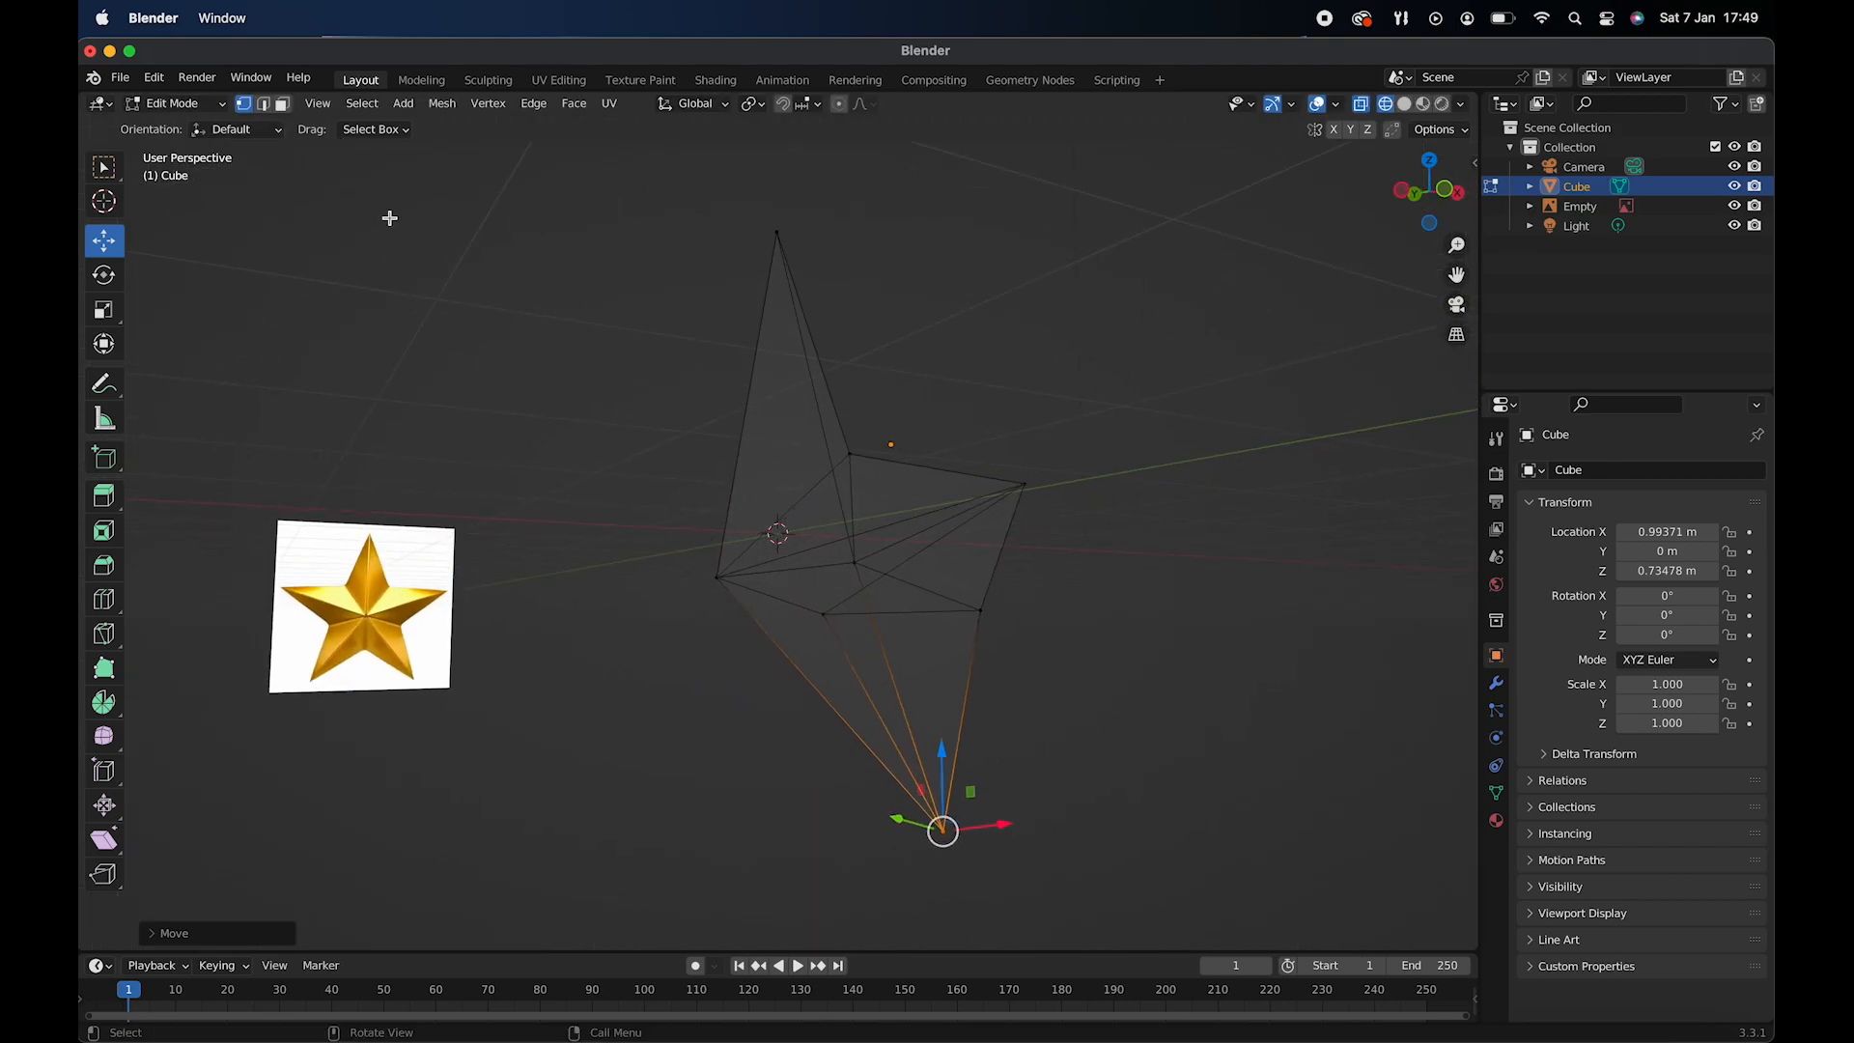
{"action": "left_click", "coordinate": [282, 110]}
{"action": "left_click", "coordinate": [820, 609]}
{"action": "mouse_move", "coordinate": [829, 626]}
{"action": "middle_mouse_down"}
{"action": "mouse_move", "coordinate": [840, 645]}
{"action": "mouse_move", "coordinate": [844, 611]}
{"action": "middle_mouse_up"}
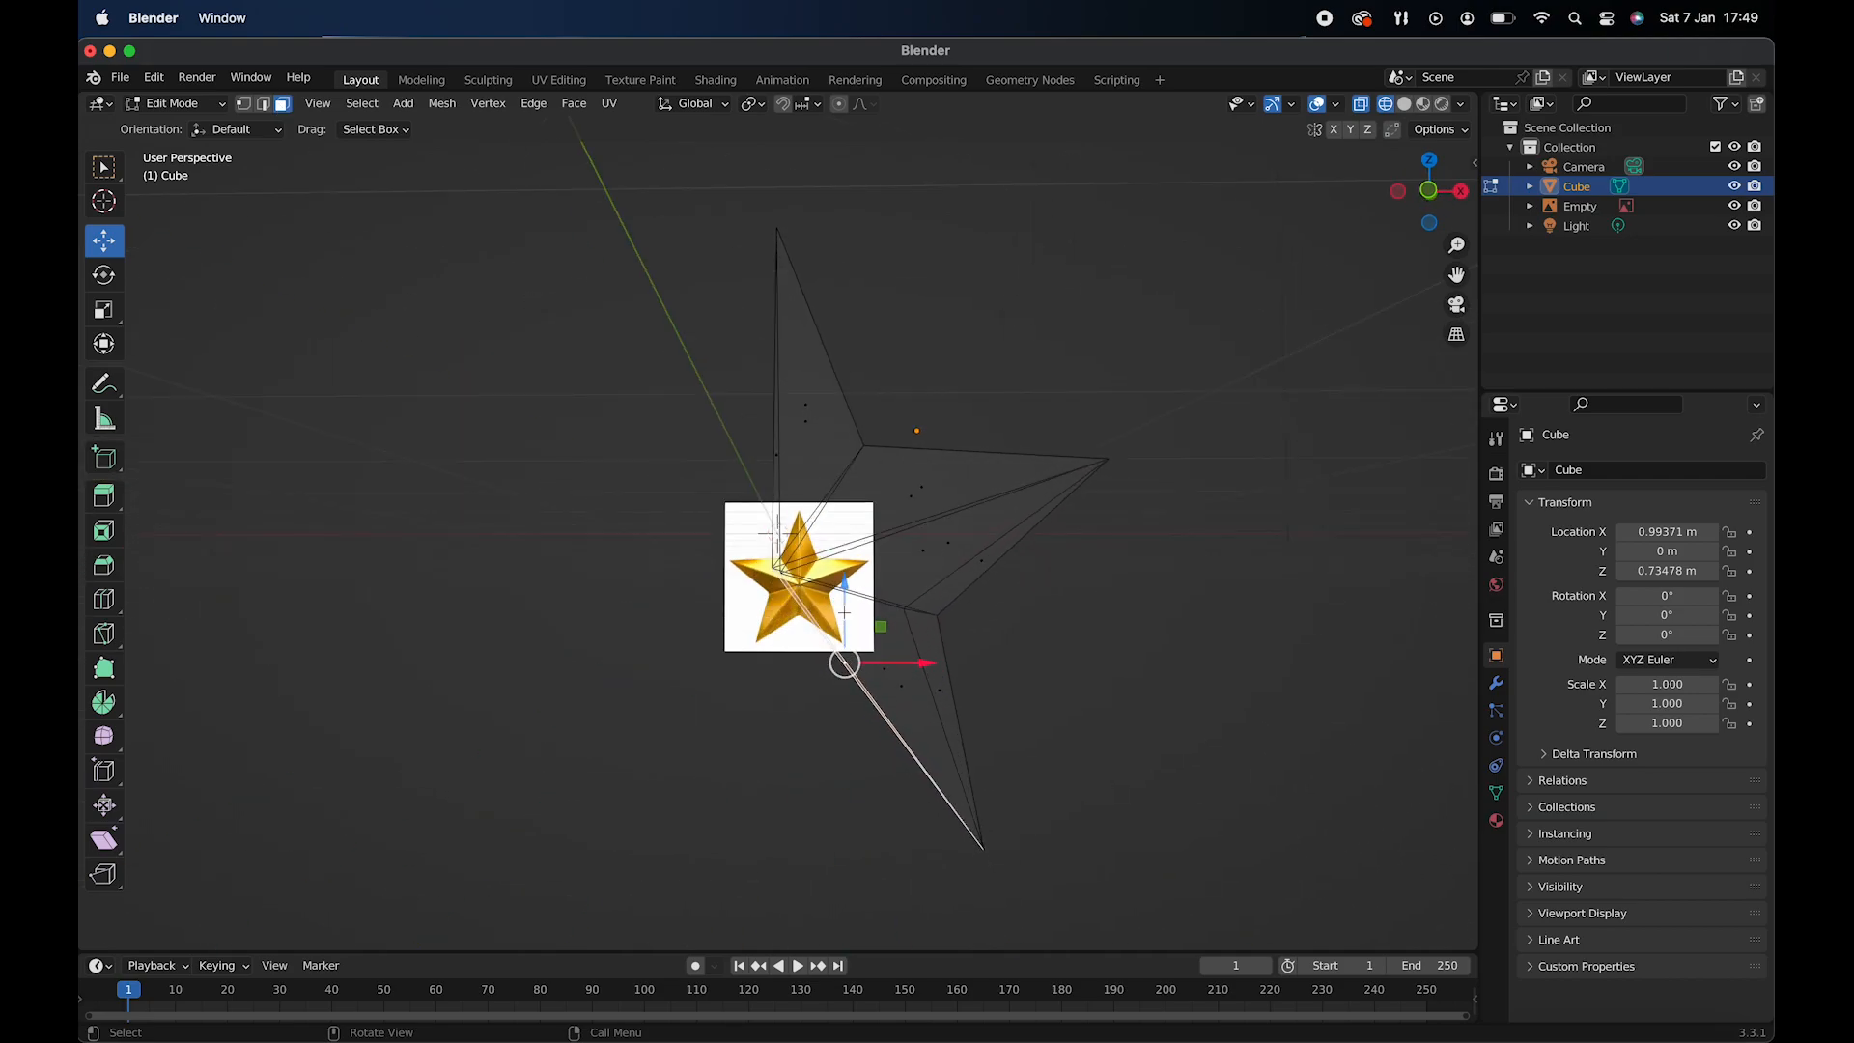
{"action": "key", "text": "KP_1"}
{"action": "key", "text": "e"}
{"action": "left_click", "coordinate": [772, 652]}
{"action": "key", "text": "g"}
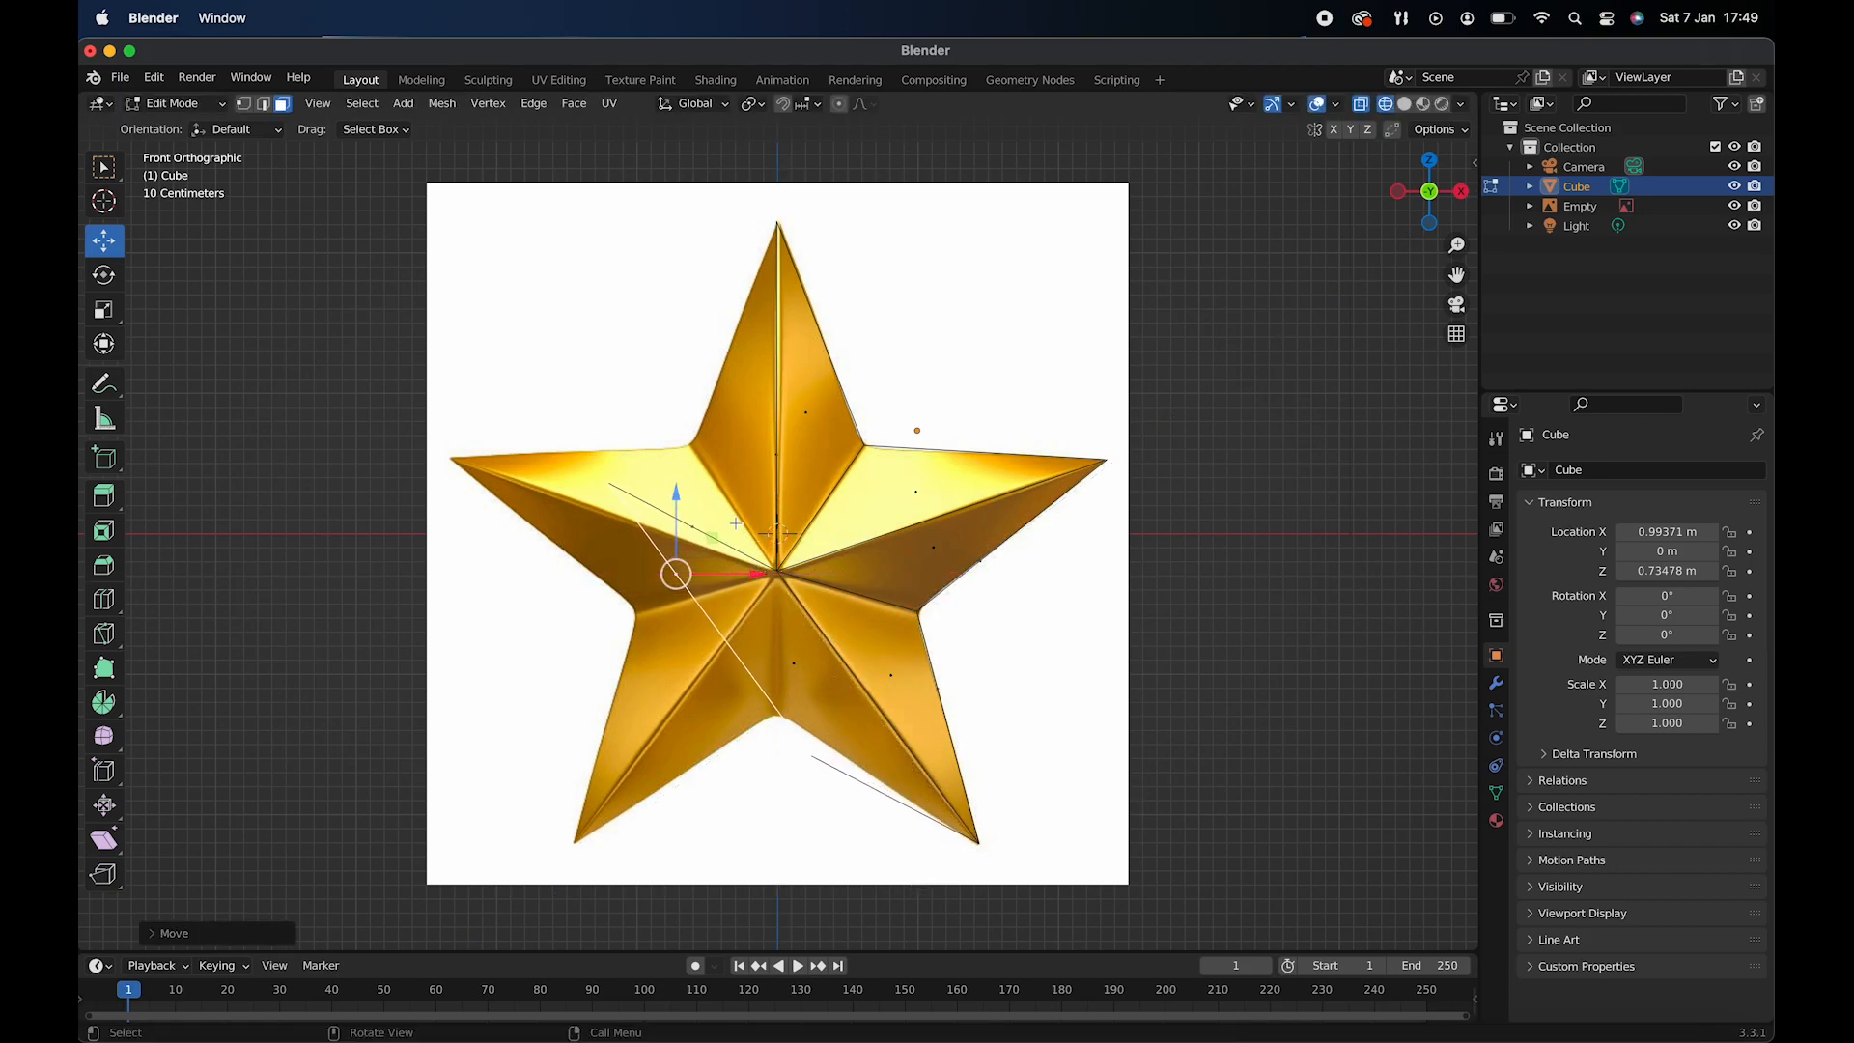
{"action": "left_click", "coordinate": [718, 532]}
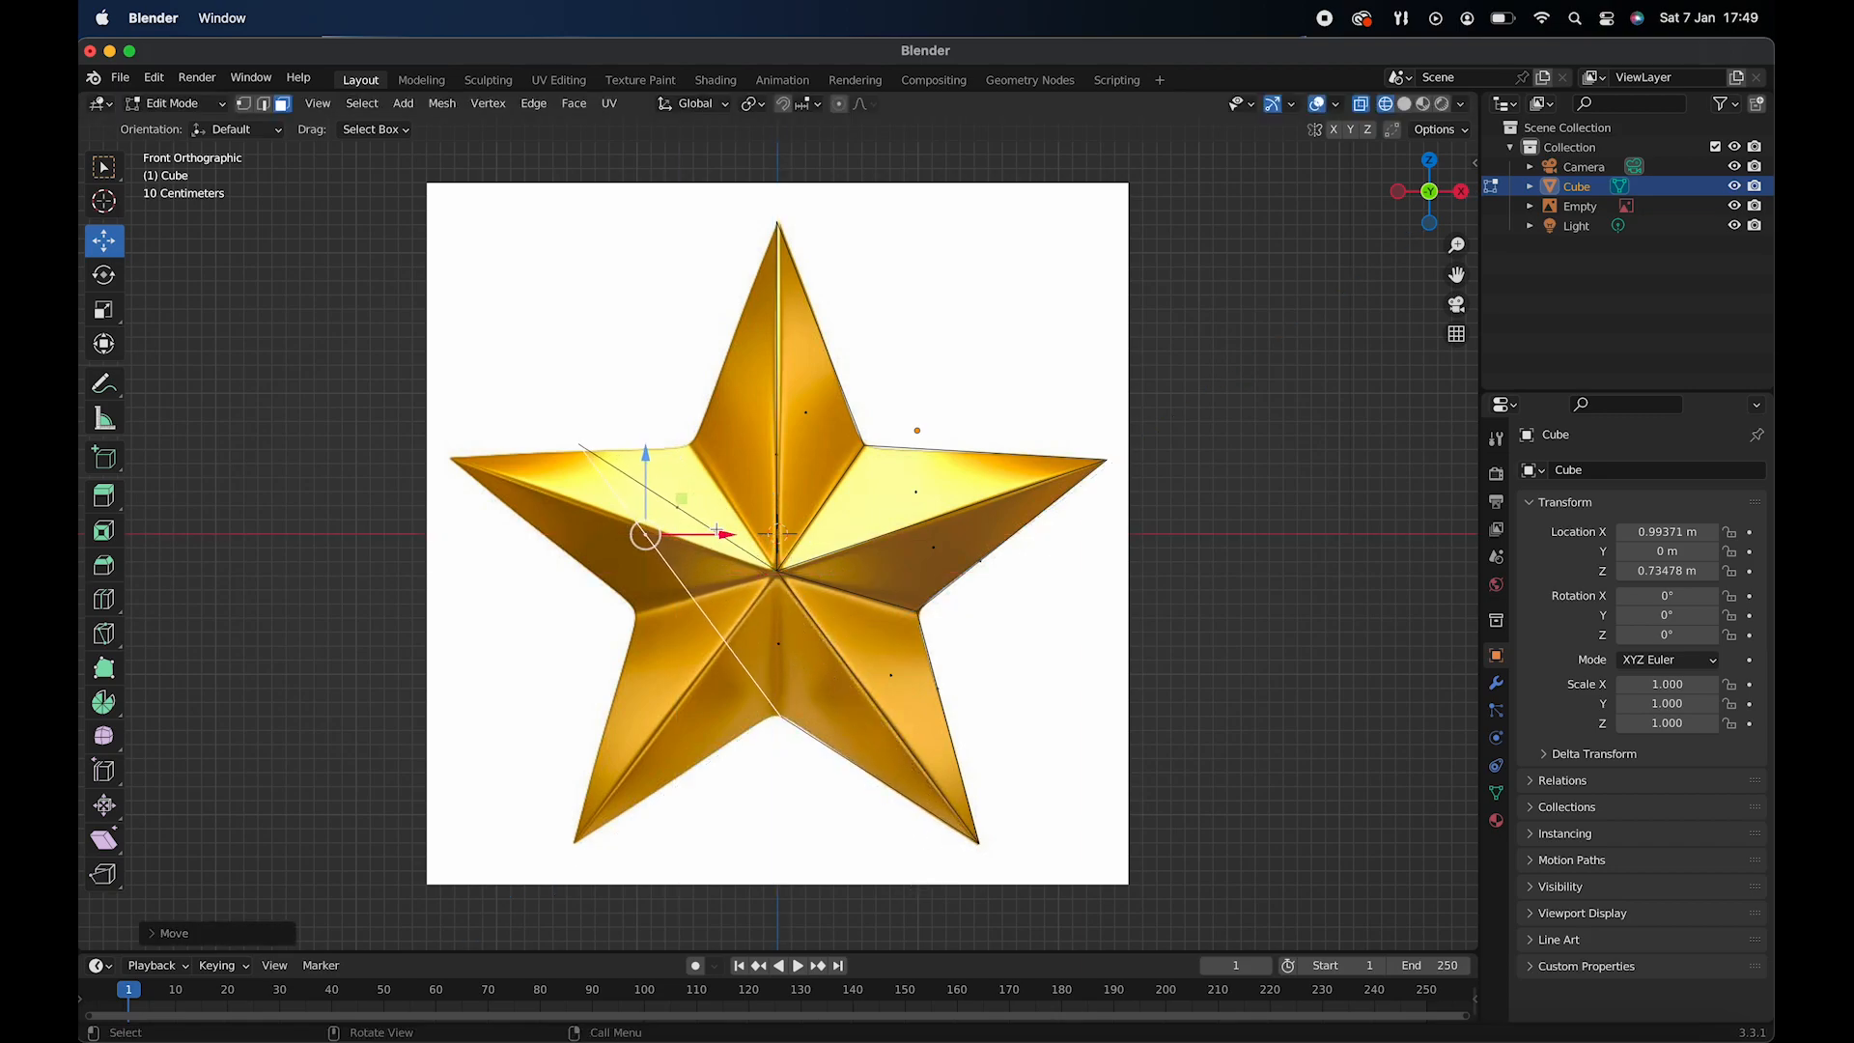
- Move the extruded face's upper vertices inward and down to just below the star's centre
{"action": "left_click", "coordinate": [243, 104]}
{"action": "left_click", "coordinate": [579, 438]}
{"action": "key", "text": "g"}
{"action": "left_click", "coordinate": [798, 557]}
{"action": "key", "text": "g"}
{"action": "key", "text": "z"}
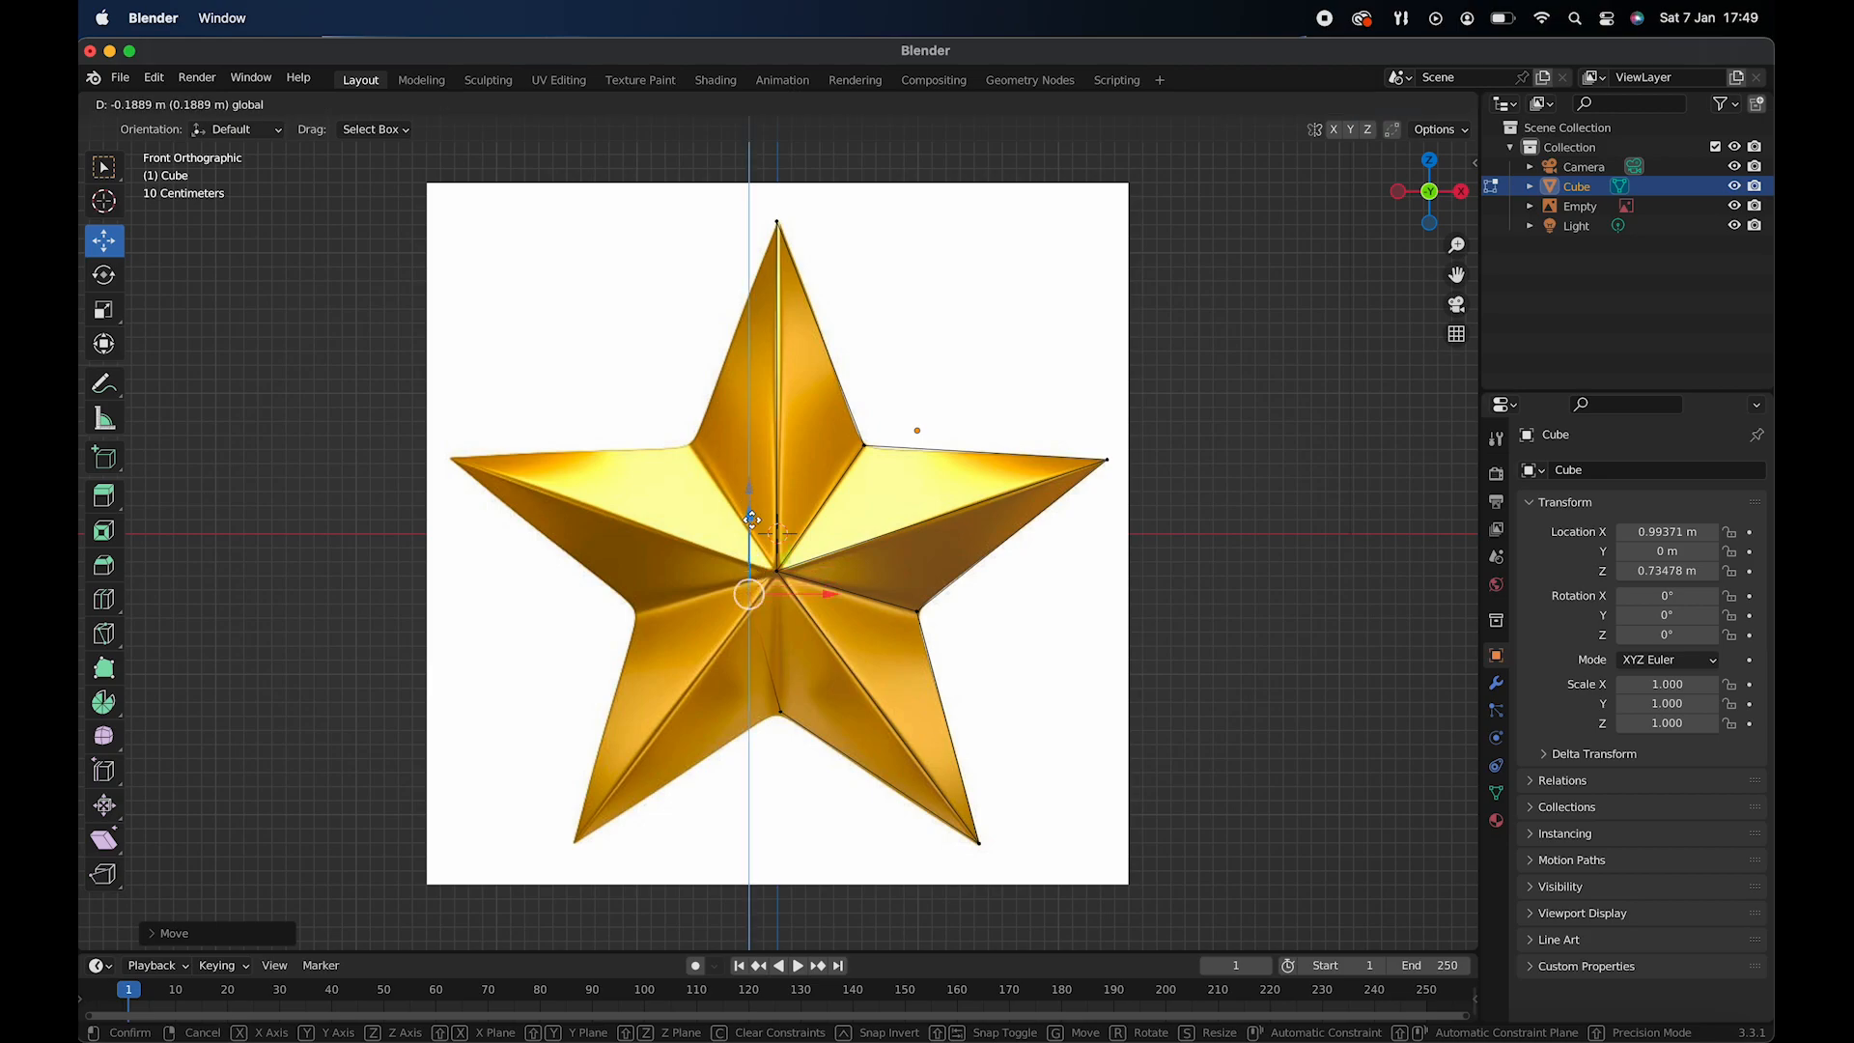
{"action": "left_click", "coordinate": [841, 646]}
{"action": "left_click_drag", "start_coordinate": [821, 632], "coordinate": [854, 630]}
- Dissolve the extra front-to-back edge just below the star's centre
{"action": "scroll", "coordinate": [816, 545], "scroll_direction": "left", "scroll_amount": 8}
{"action": "scroll", "coordinate": [815, 545], "scroll_direction": "right", "scroll_amount": 3}
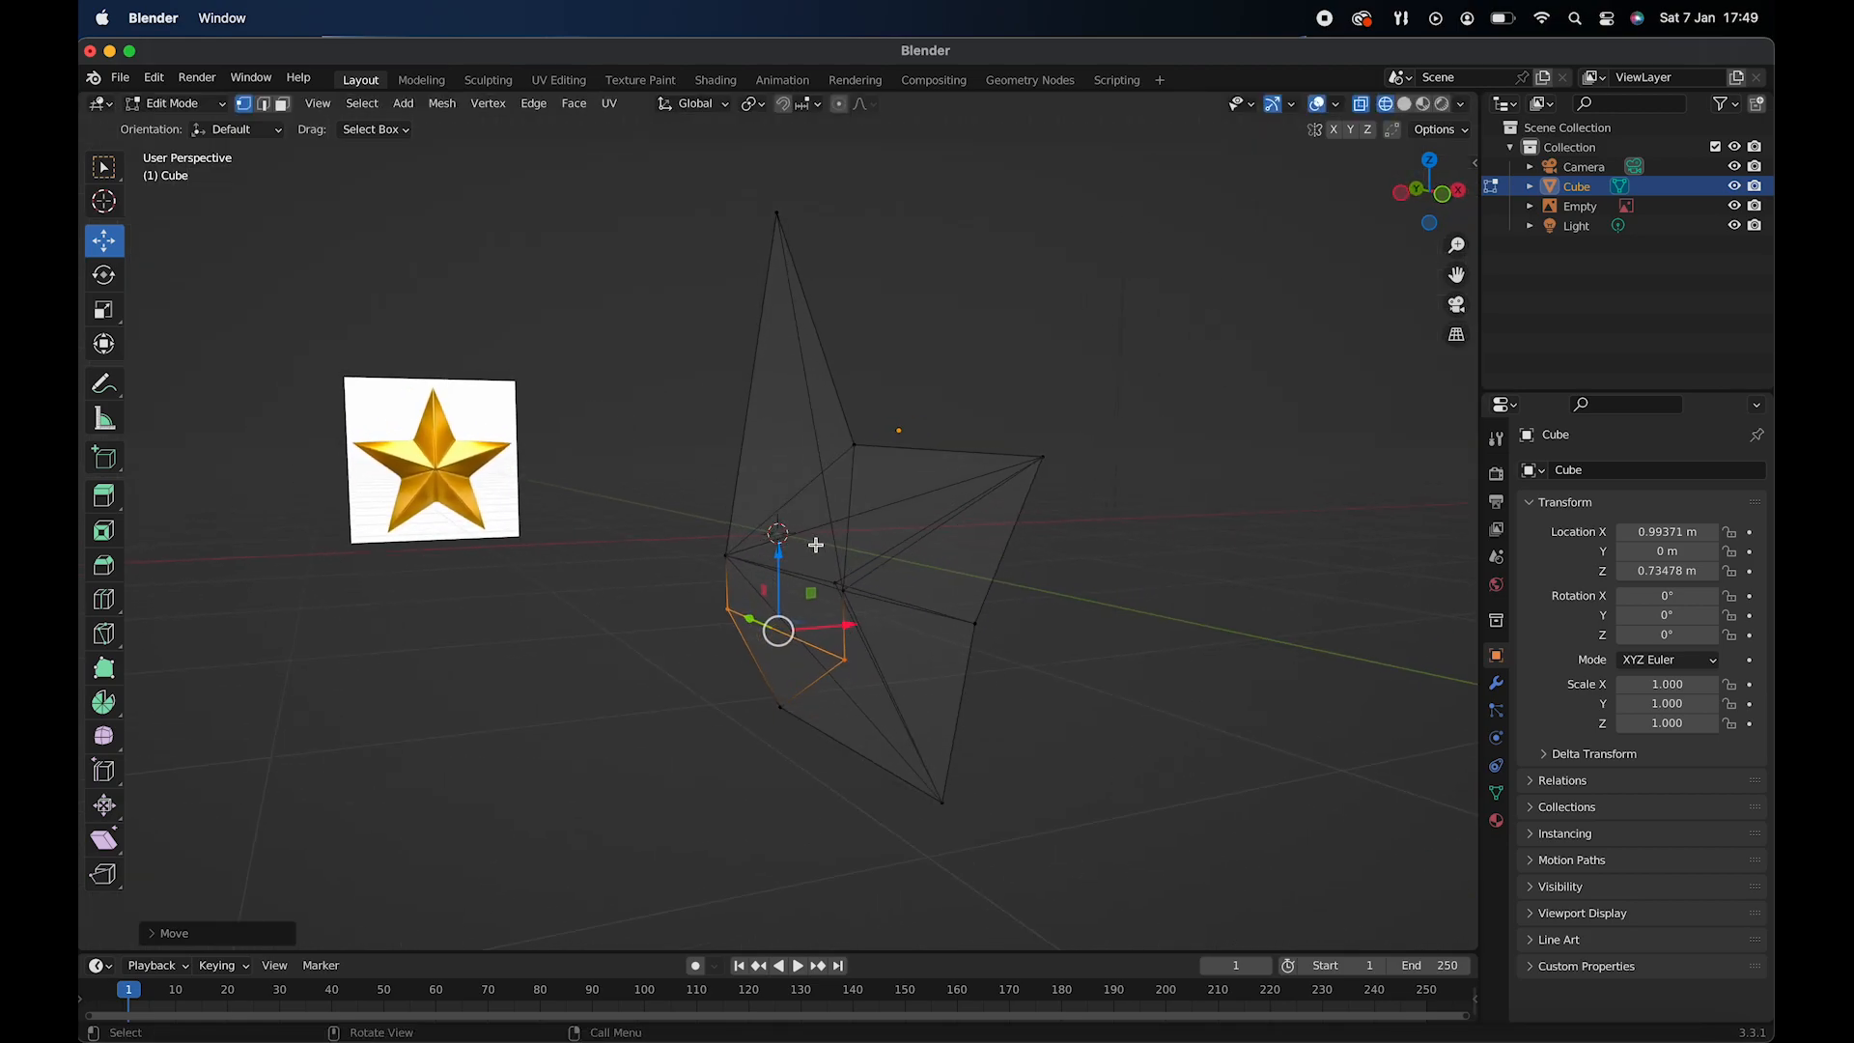
{"action": "scroll", "coordinate": [816, 546], "scroll_direction": "left", "scroll_amount": 4}
{"action": "scroll", "coordinate": [816, 546], "scroll_direction": "left", "scroll_amount": 2}
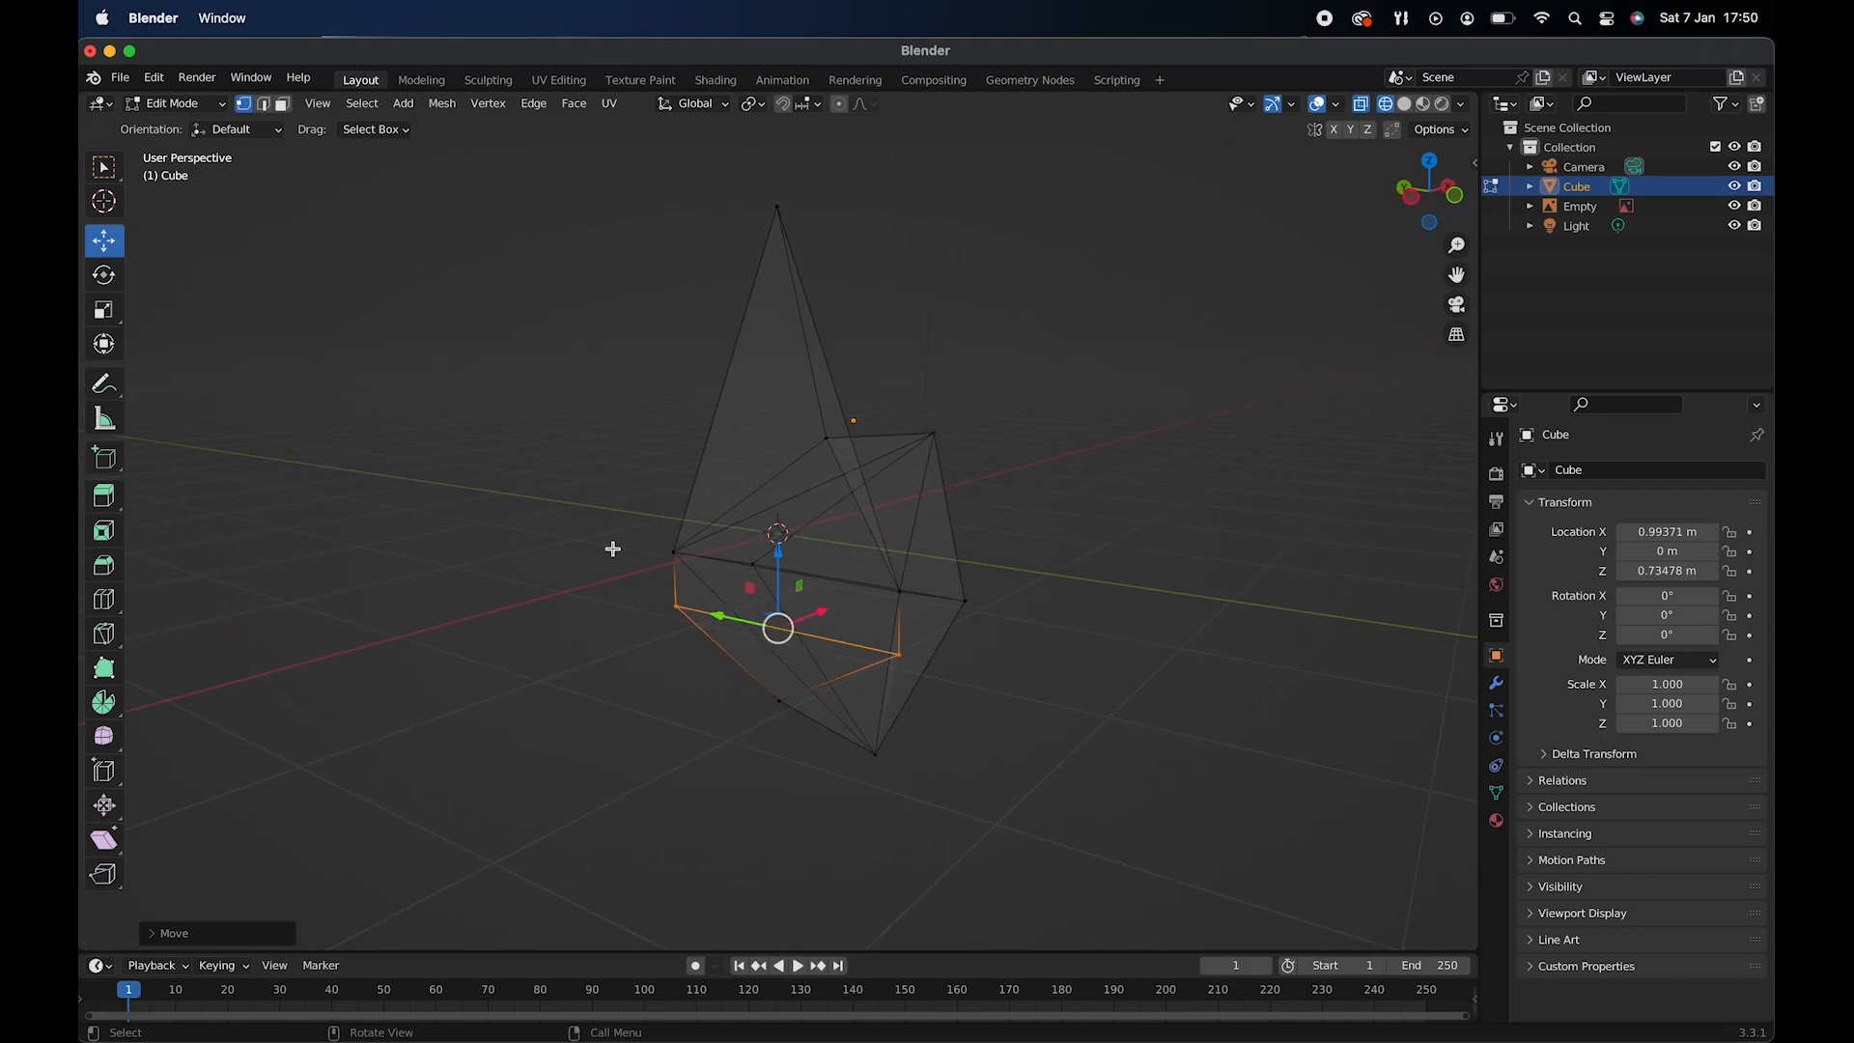
{"action": "left_click", "coordinate": [265, 104]}
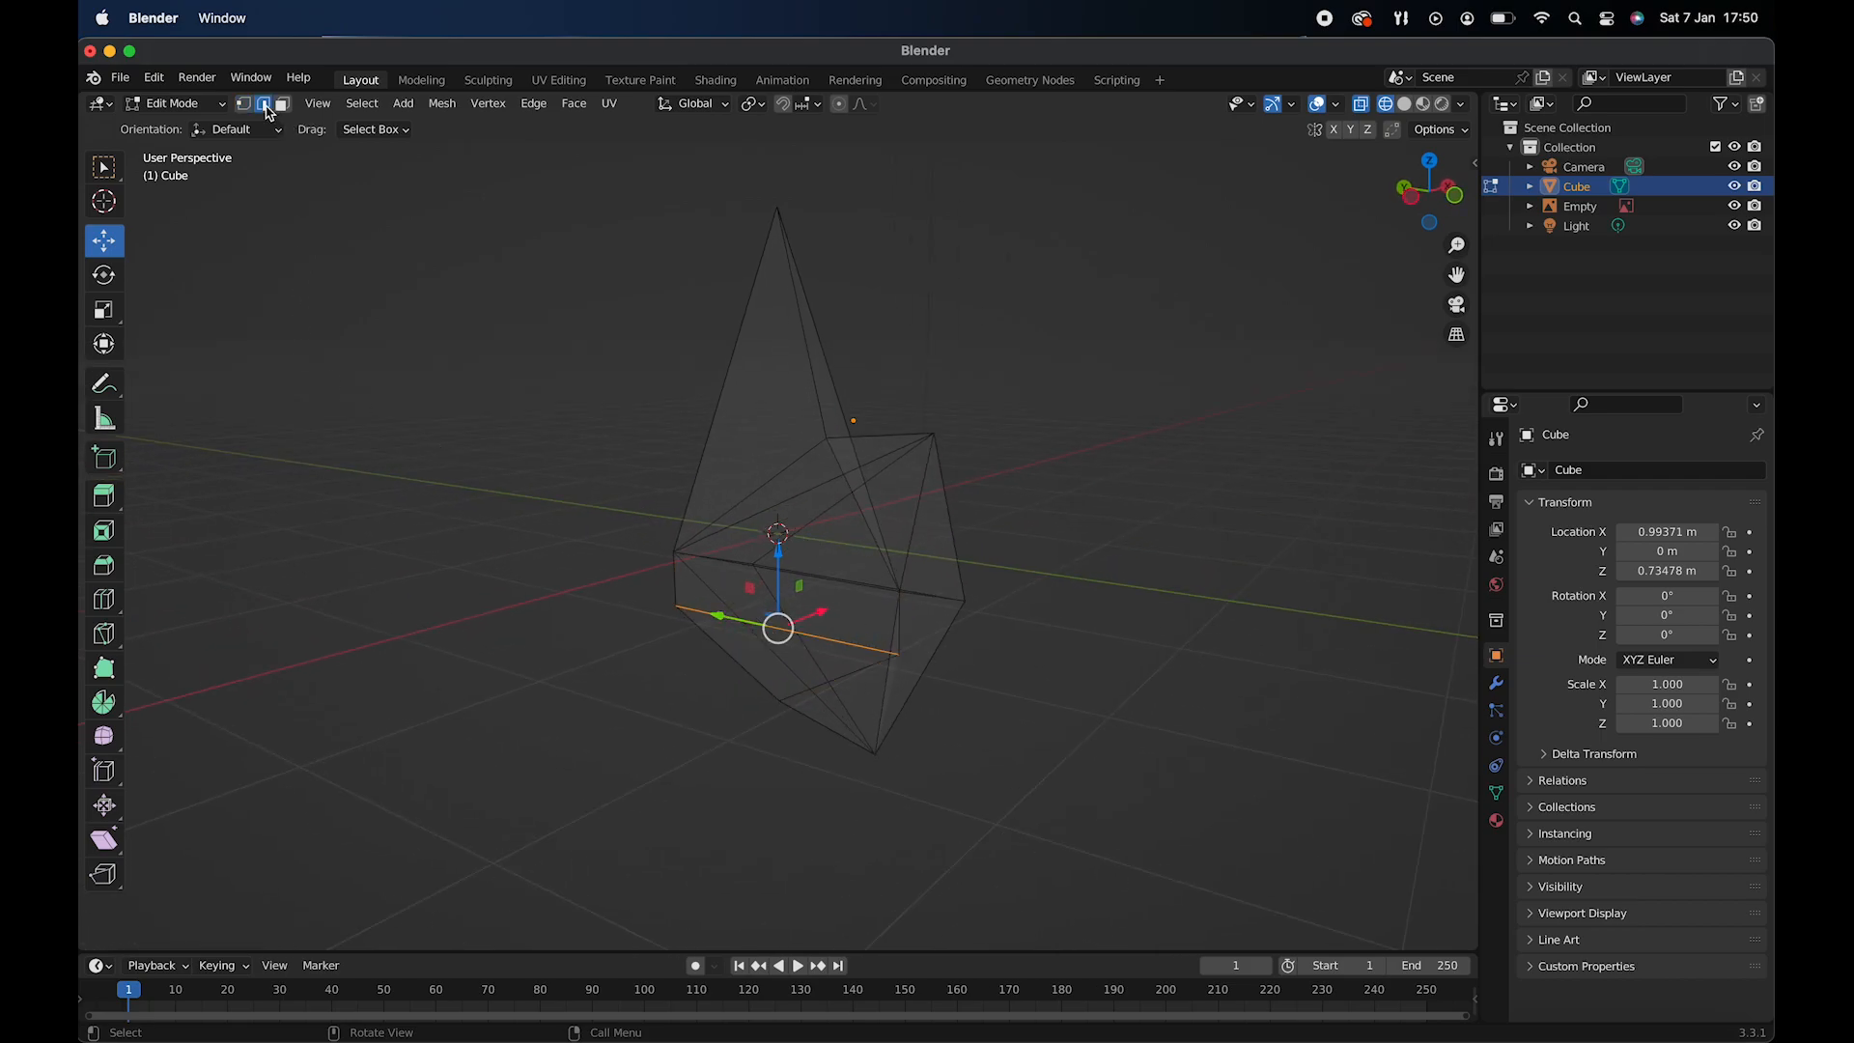
{"action": "right_click", "coordinate": [753, 626]}
{"action": "left_click", "coordinate": [751, 1006]}
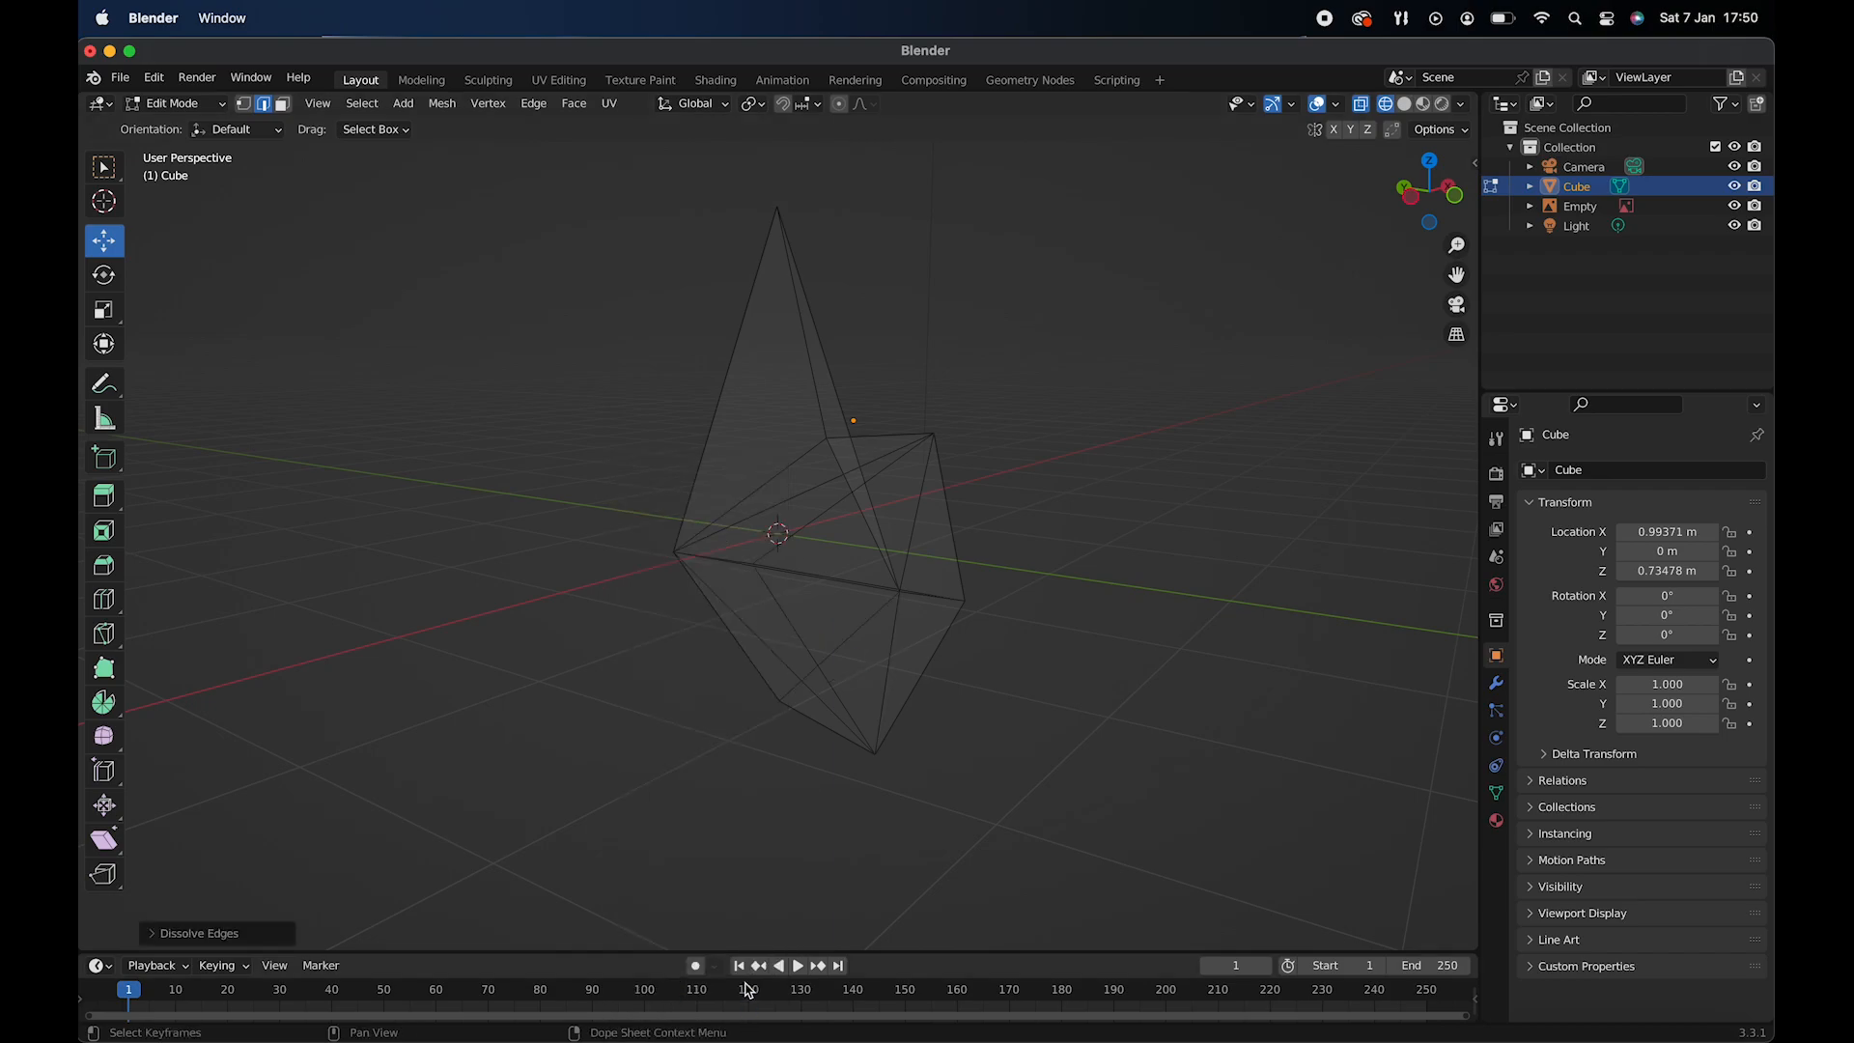
{"action": "scroll", "coordinate": [858, 630], "scroll_direction": "right", "scroll_amount": 10}
{"action": "scroll", "coordinate": [858, 630], "scroll_direction": "left", "scroll_amount": 3}
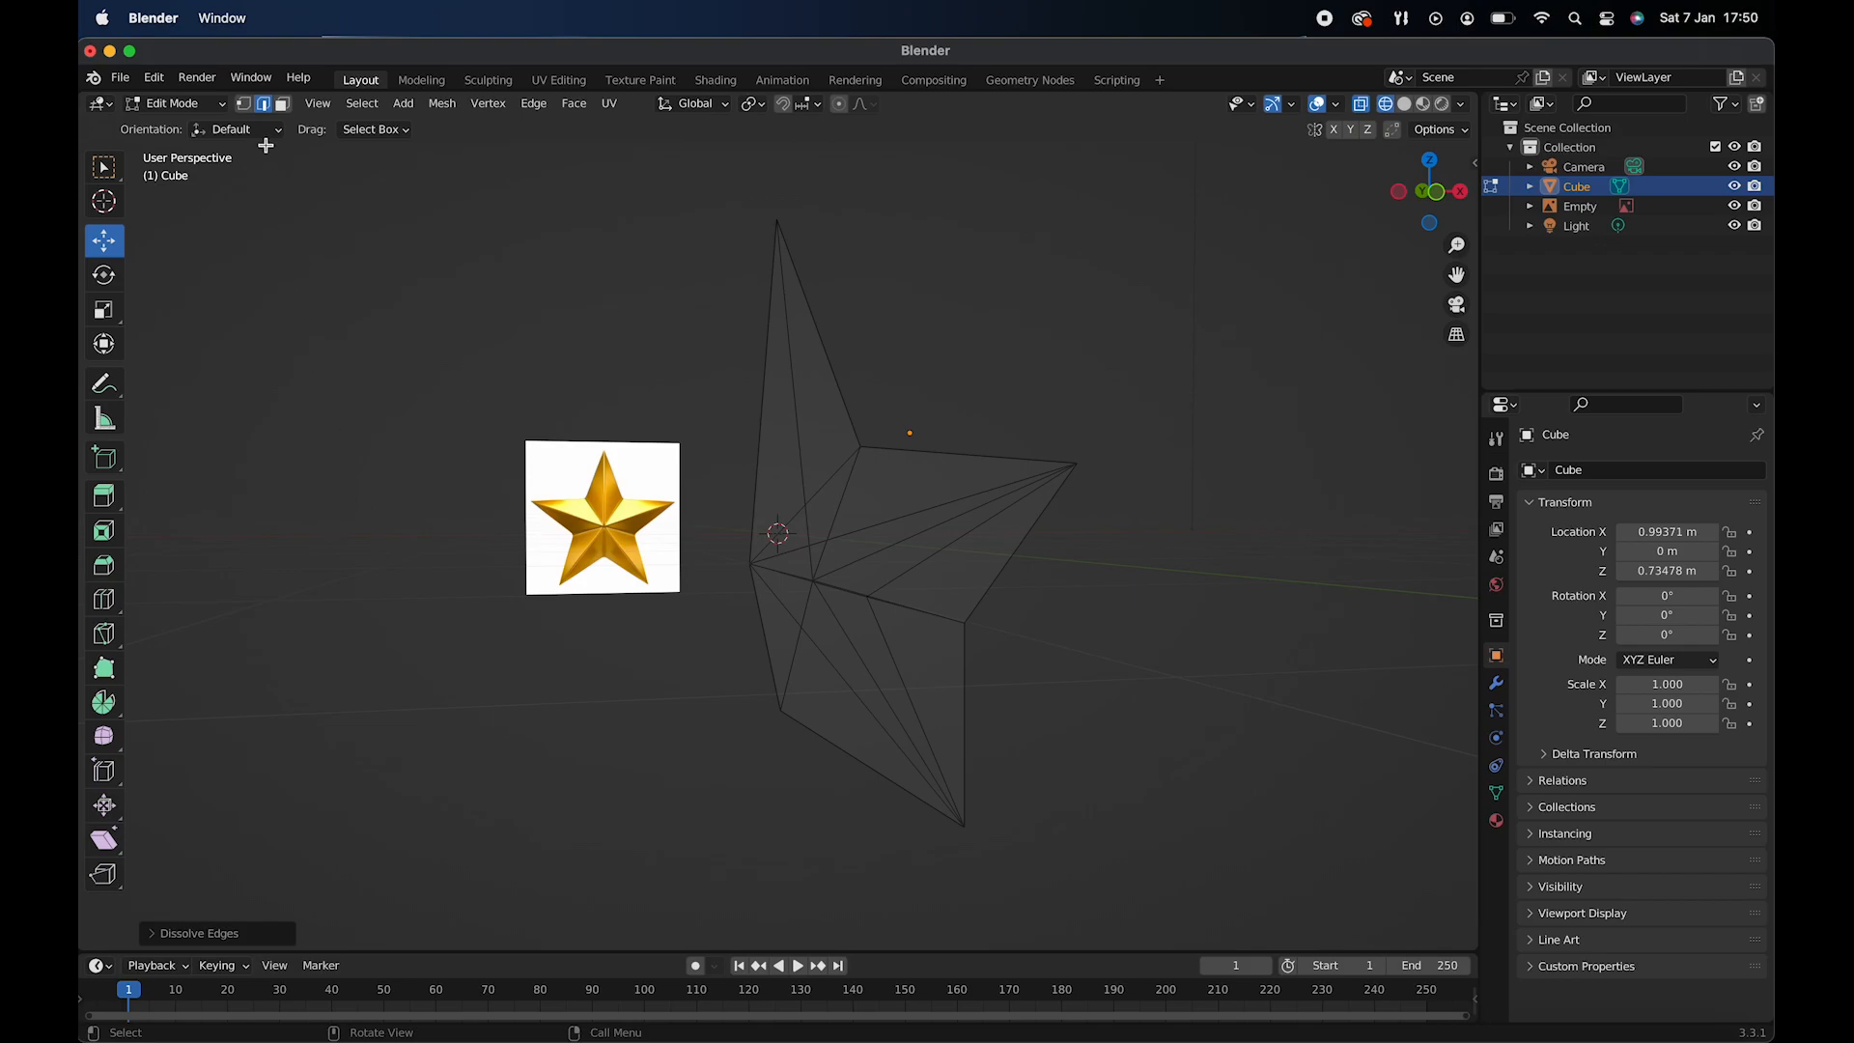
- Extrude the side face just below the star's centre and move it down toward the lower-left arm's tip
{"action": "left_click", "coordinate": [281, 108]}
{"action": "left_click", "coordinate": [769, 585]}
{"action": "key", "text": "1"}
{"action": "key", "text": "e"}
{"action": "left_click", "coordinate": [573, 697]}
{"action": "left_click_drag", "start_coordinate": [579, 546], "coordinate": [580, 671]}
{"action": "left_click_drag", "start_coordinate": [659, 748], "coordinate": [652, 748]}
{"action": "left_click_drag", "start_coordinate": [573, 668], "coordinate": [573, 666]}
- Merge the extruded face's outer vertices at center and move the merged vertex onto the lower-left arm's tip
{"action": "left_click", "coordinate": [243, 104]}
{"action": "right_click", "coordinate": [570, 693]}
{"action": "mouse_move", "coordinate": [568, 954]}
{"action": "left_click", "coordinate": [675, 876]}
{"action": "left_click_drag", "start_coordinate": [572, 668], "coordinate": [572, 762]}
{"action": "left_click_drag", "start_coordinate": [652, 842], "coordinate": [655, 843]}
{"action": "middle_click_drag", "start_coordinate": [744, 651], "coordinate": [737, 633]}
- Extrude the lower-left arm's outer side face and move it toward the notch between the lower-left and left arms
{"action": "left_click", "coordinate": [282, 104]}
{"action": "left_click", "coordinate": [737, 634]}
{"action": "key", "text": "KP_1"}
{"action": "key", "text": "e"}
{"action": "left_click", "coordinate": [600, 524]}
{"action": "left_click_drag", "start_coordinate": [651, 549], "coordinate": [694, 549]}
{"action": "left_click_drag", "start_coordinate": [612, 471], "coordinate": [612, 615]}
{"action": "left_click_drag", "start_coordinate": [693, 695], "coordinate": [649, 694]}
{"action": "left_click_drag", "start_coordinate": [567, 618], "coordinate": [568, 626]}
{"action": "middle_click_drag", "start_coordinate": [728, 673], "coordinate": [817, 586], "text": "shift"}
- Move the extruded face's vertices into place, merge the outer pair at center and fit it to the left side's lower notch
{"action": "key", "text": "1"}
{"action": "left_click_drag", "start_coordinate": [486, 715], "coordinate": [548, 819]}
{"action": "left_click_drag", "start_coordinate": [524, 707], "coordinate": [569, 502]}
{"action": "left_click_drag", "start_coordinate": [614, 592], "coordinate": [805, 556]}
{"action": "left_click_drag", "start_coordinate": [712, 515], "coordinate": [713, 475]}
{"action": "left_click", "coordinate": [731, 527], "text": "shift"}
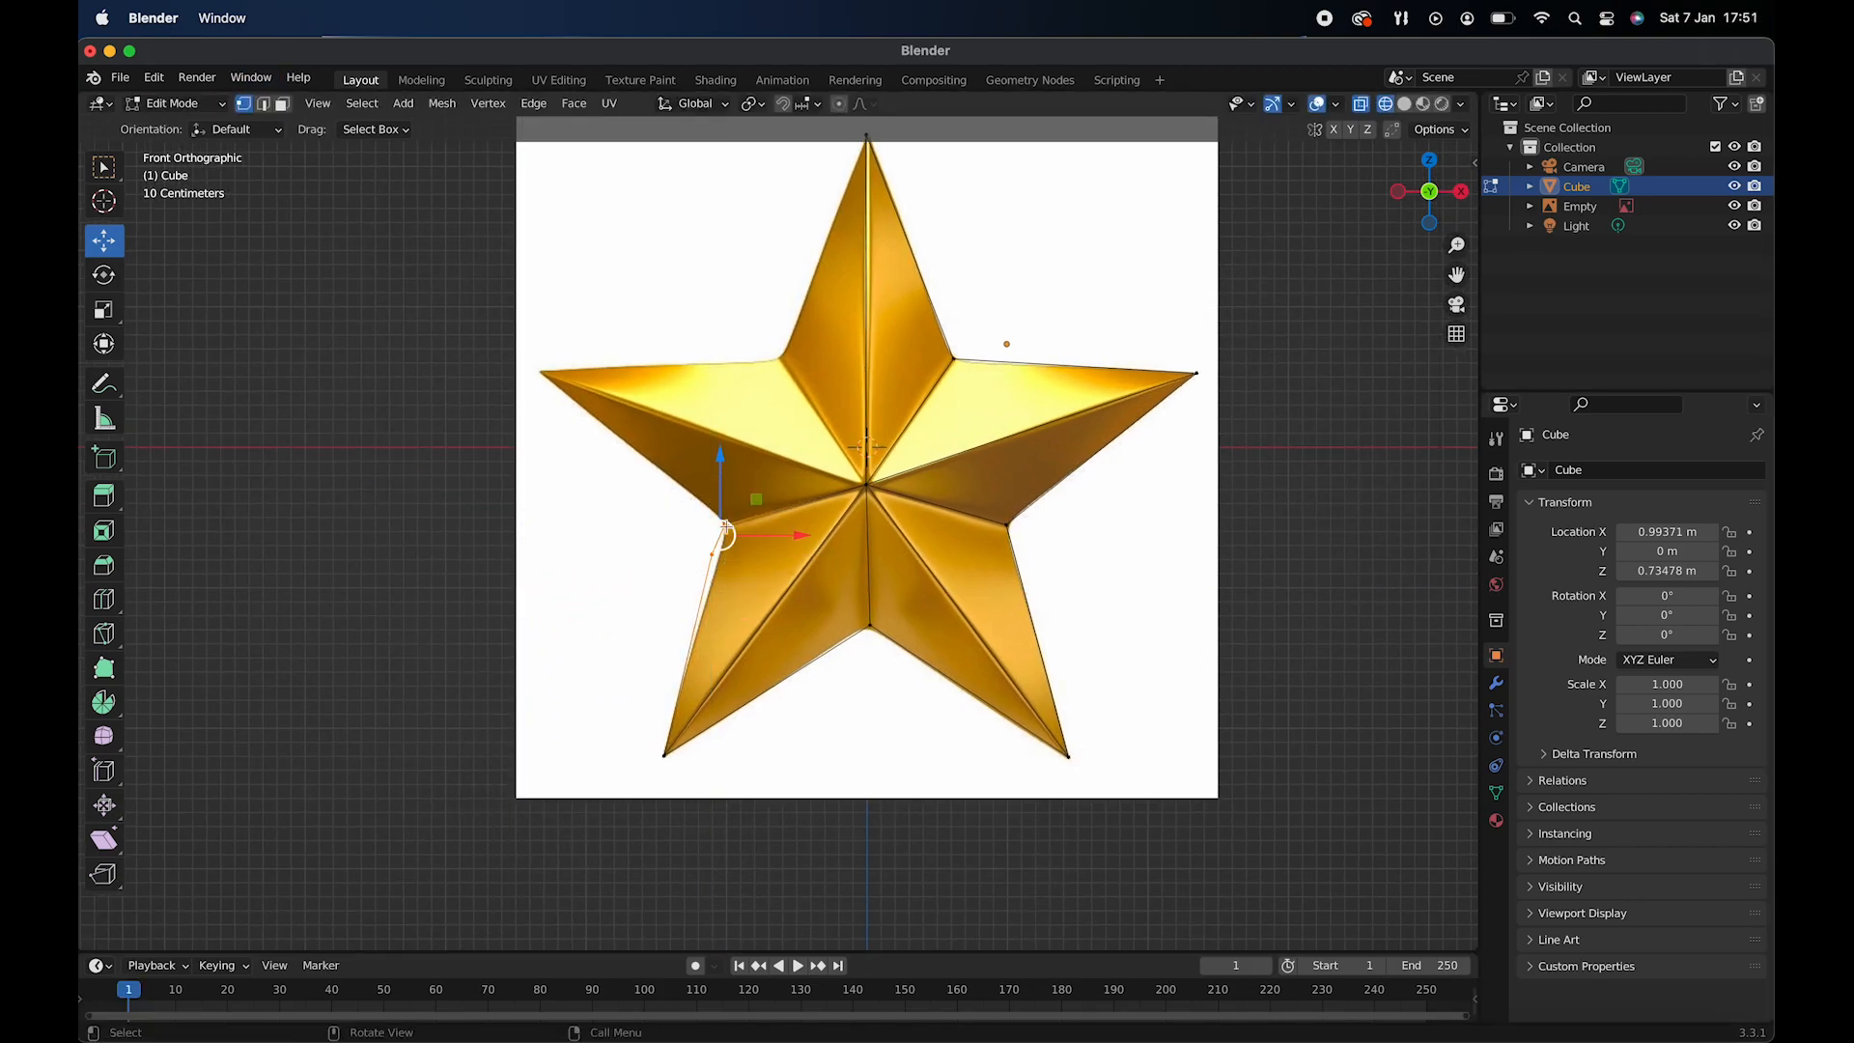
{"action": "right_click", "coordinate": [723, 534]}
{"action": "left_click", "coordinate": [777, 527]}
{"action": "left_click_drag", "start_coordinate": [723, 475], "coordinate": [739, 482]}
- Extrude the lower-left arm's upper face and move it toward the left arm's tip
{"action": "middle_click_drag", "start_coordinate": [748, 497], "coordinate": [819, 482]}
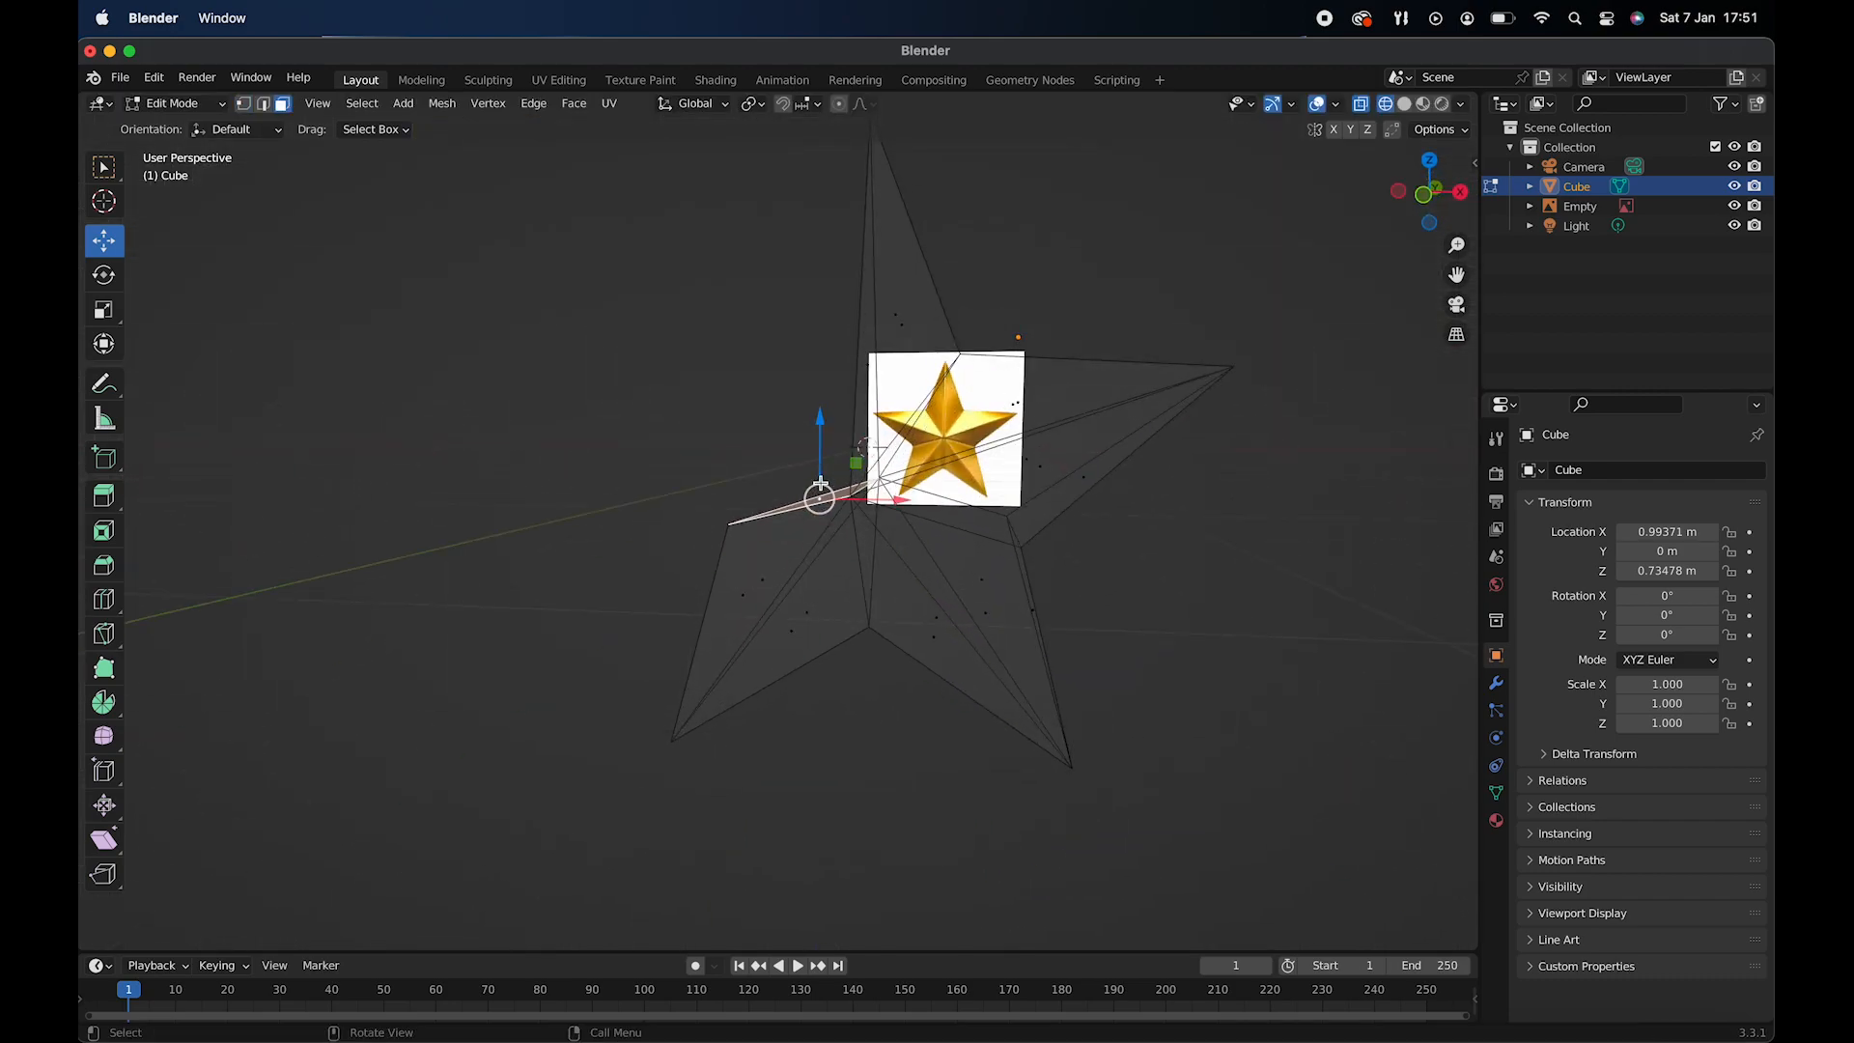
{"action": "key", "text": "KP_1"}
{"action": "key", "text": "e"}
{"action": "left_click", "coordinate": [819, 314]}
{"action": "left_click_drag", "start_coordinate": [842, 339], "coordinate": [702, 337]}
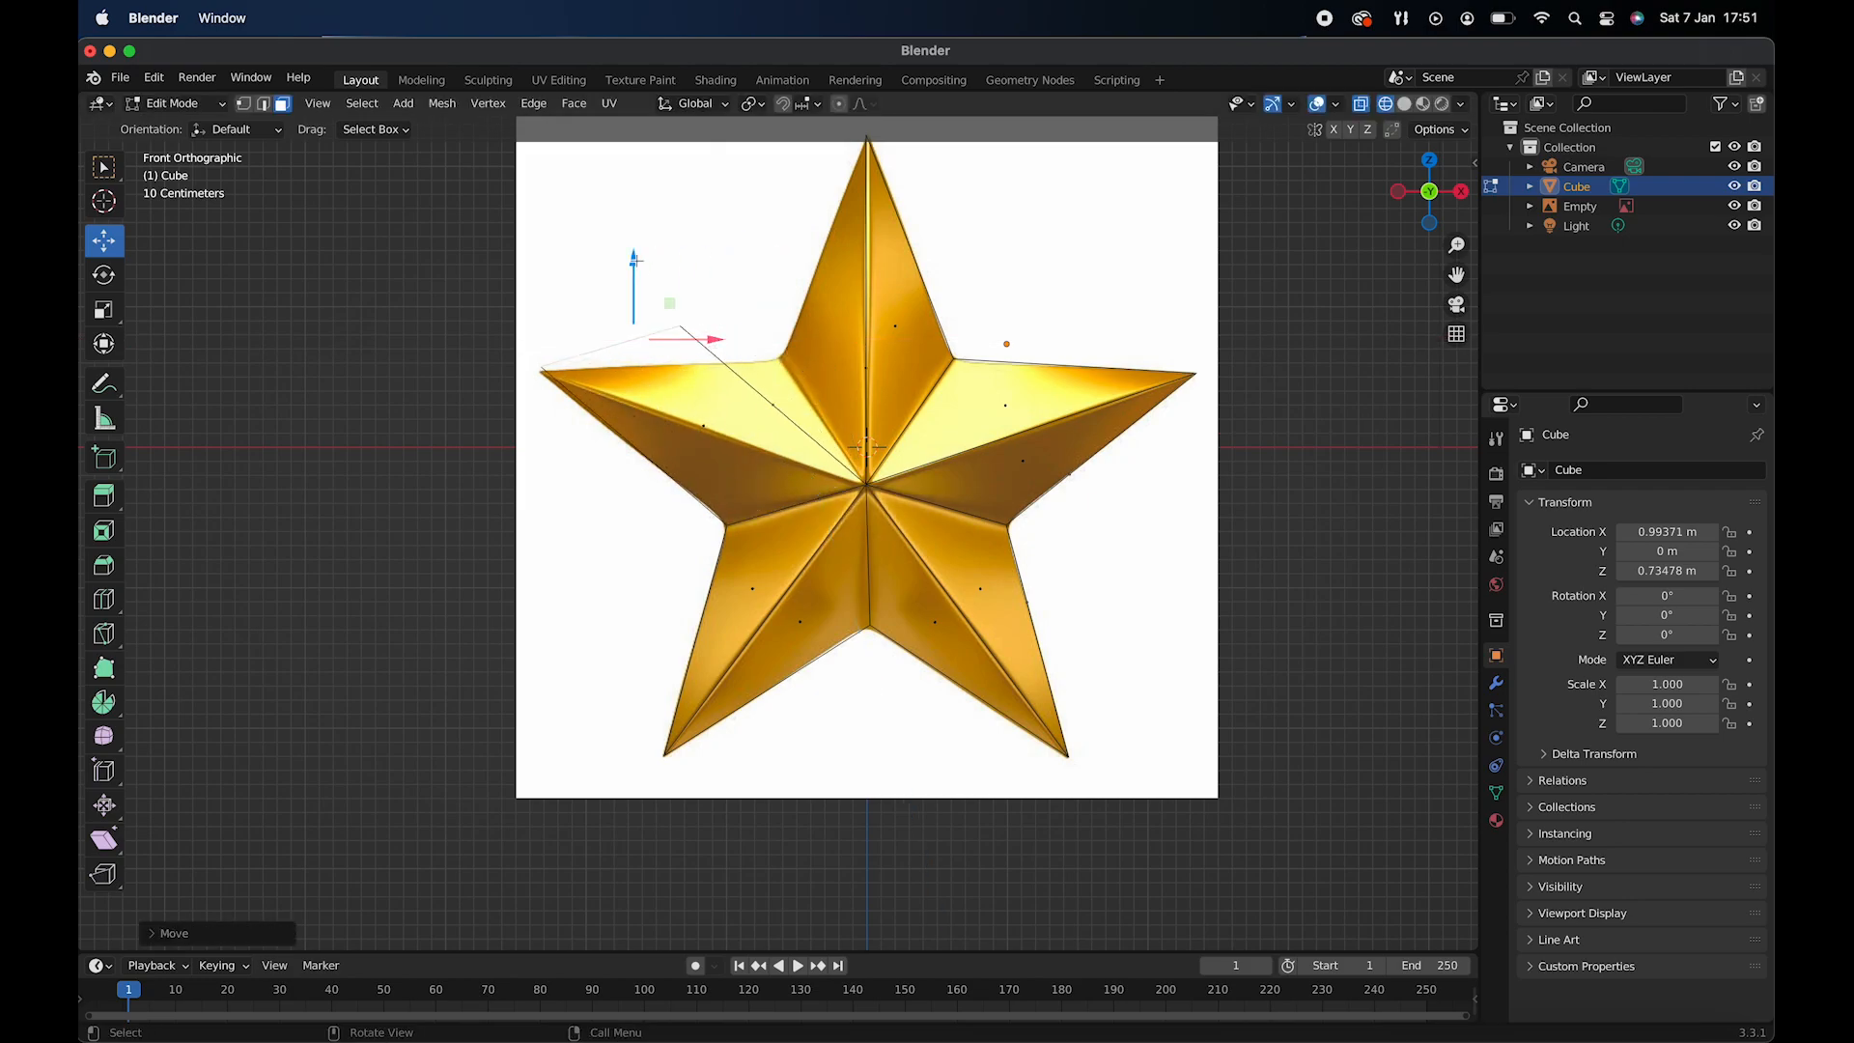
- Merge the extruded face's outer vertices at center and move the merged vertex onto the left arm's tip
{"action": "key", "text": "1"}
{"action": "right_click", "coordinate": [676, 354]}
{"action": "mouse_move", "coordinate": [618, 456]}
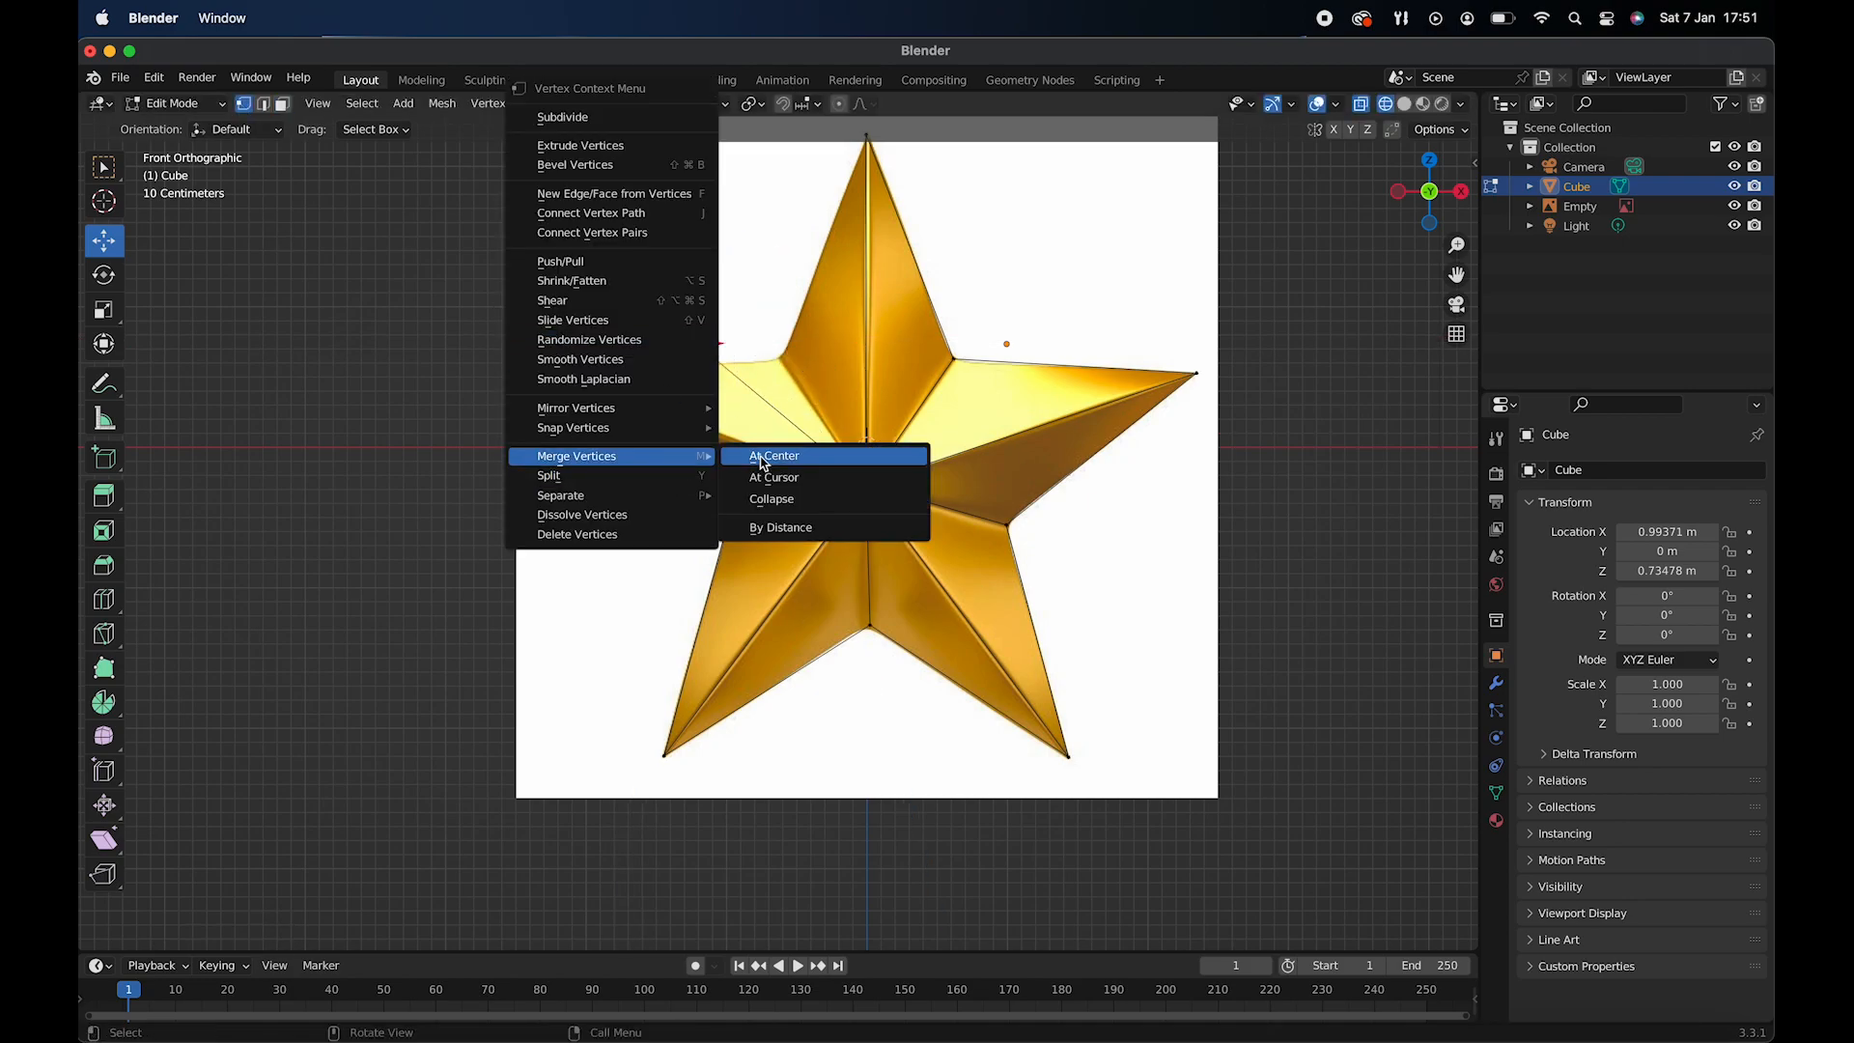
{"action": "left_click", "coordinate": [798, 462]}
{"action": "left_click_drag", "start_coordinate": [675, 344], "coordinate": [586, 344]}
{"action": "left_click_drag", "start_coordinate": [551, 262], "coordinate": [552, 294]}
{"action": "left_click_drag", "start_coordinate": [632, 375], "coordinate": [623, 373]}
{"action": "left_click_drag", "start_coordinate": [543, 295], "coordinate": [542, 297]}
- Extrude the left arm's upper side face and move it toward the notch between the left and top arms
{"action": "left_click", "coordinate": [282, 104]}
{"action": "middle_click_drag", "start_coordinate": [855, 449], "coordinate": [883, 478]}
{"action": "left_click", "coordinate": [772, 473]}
{"action": "key", "text": "KP_1"}
{"action": "key", "text": "e"}
{"action": "left_click", "coordinate": [789, 288]}
{"action": "left_click_drag", "start_coordinate": [877, 312], "coordinate": [739, 313]}
{"action": "left_click_drag", "start_coordinate": [670, 245], "coordinate": [670, 253]}
- Move the extruded face's outer vertices onto the notch between the left and top arms and merge them at center
{"action": "left_click", "coordinate": [243, 103]}
{"action": "left_click", "coordinate": [454, 243]}
{"action": "left_click_drag", "start_coordinate": [526, 243], "coordinate": [788, 243]}
{"action": "left_click_drag", "start_coordinate": [714, 162], "coordinate": [713, 279]}
{"action": "left_click", "coordinate": [776, 363], "text": "shift"}
{"action": "right_click", "coordinate": [775, 368]}
{"action": "mouse_move", "coordinate": [766, 460]}
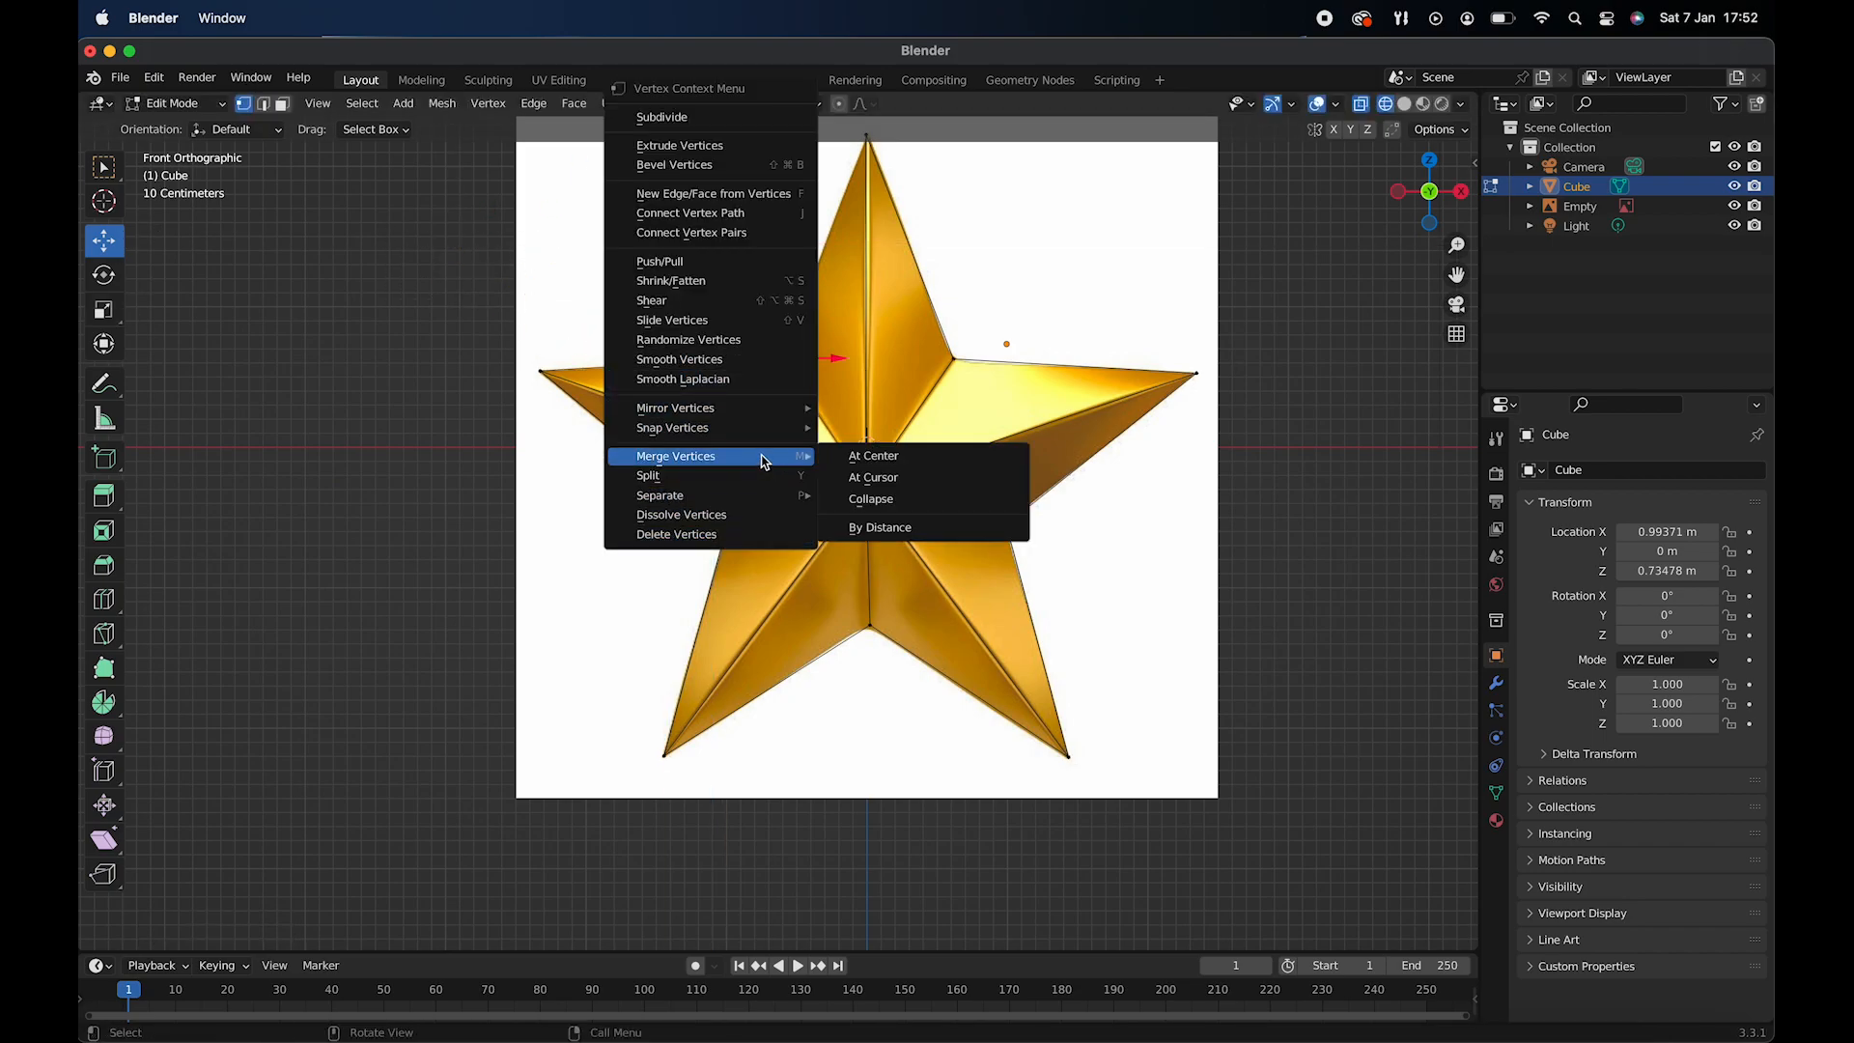
{"action": "left_click", "coordinate": [854, 457]}
{"action": "left_click_drag", "start_coordinate": [804, 363], "coordinate": [829, 362]}
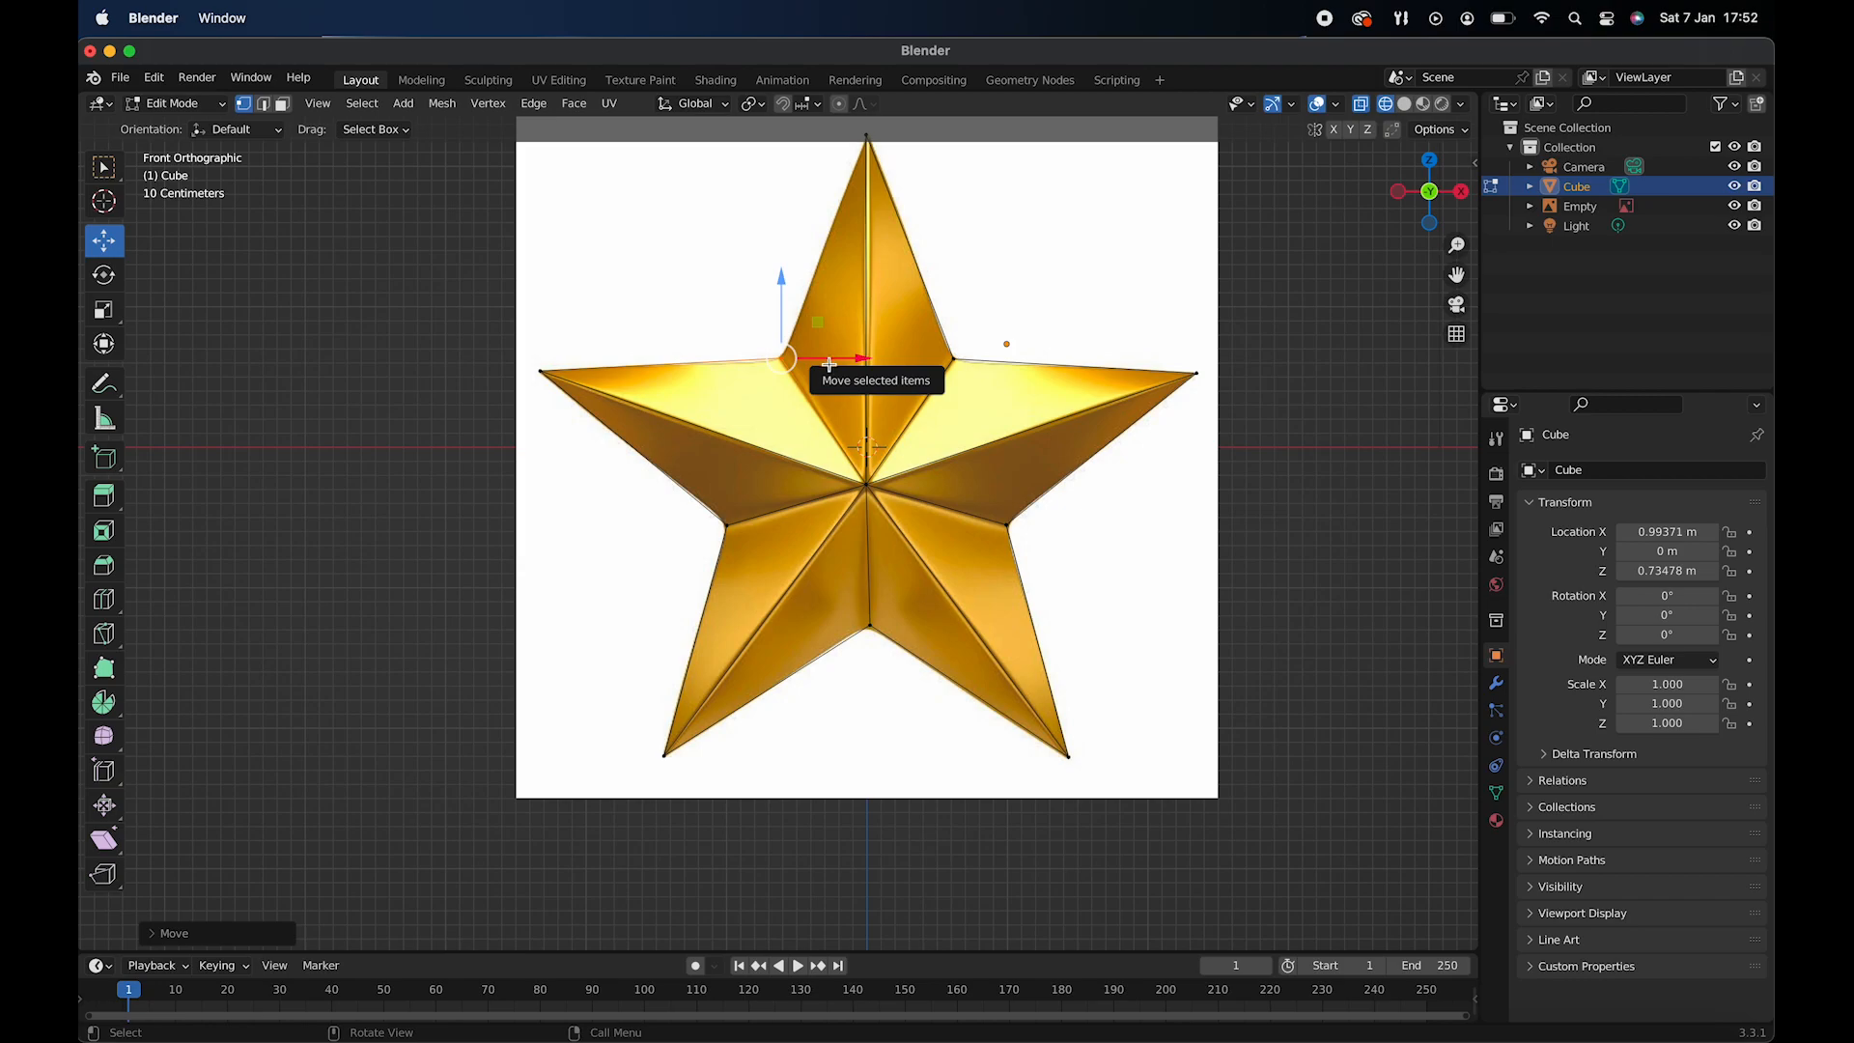
- Extrude the face between the upper-left notch and the star's centre and move it up to the top arm's tip
{"action": "left_click", "coordinate": [282, 104]}
{"action": "scroll", "coordinate": [795, 345], "scroll_direction": "up", "scroll_amount": 3}
{"action": "left_click", "coordinate": [816, 399]}
{"action": "scroll", "coordinate": [817, 399], "scroll_direction": "down", "scroll_amount": 3}
{"action": "key", "text": "e"}
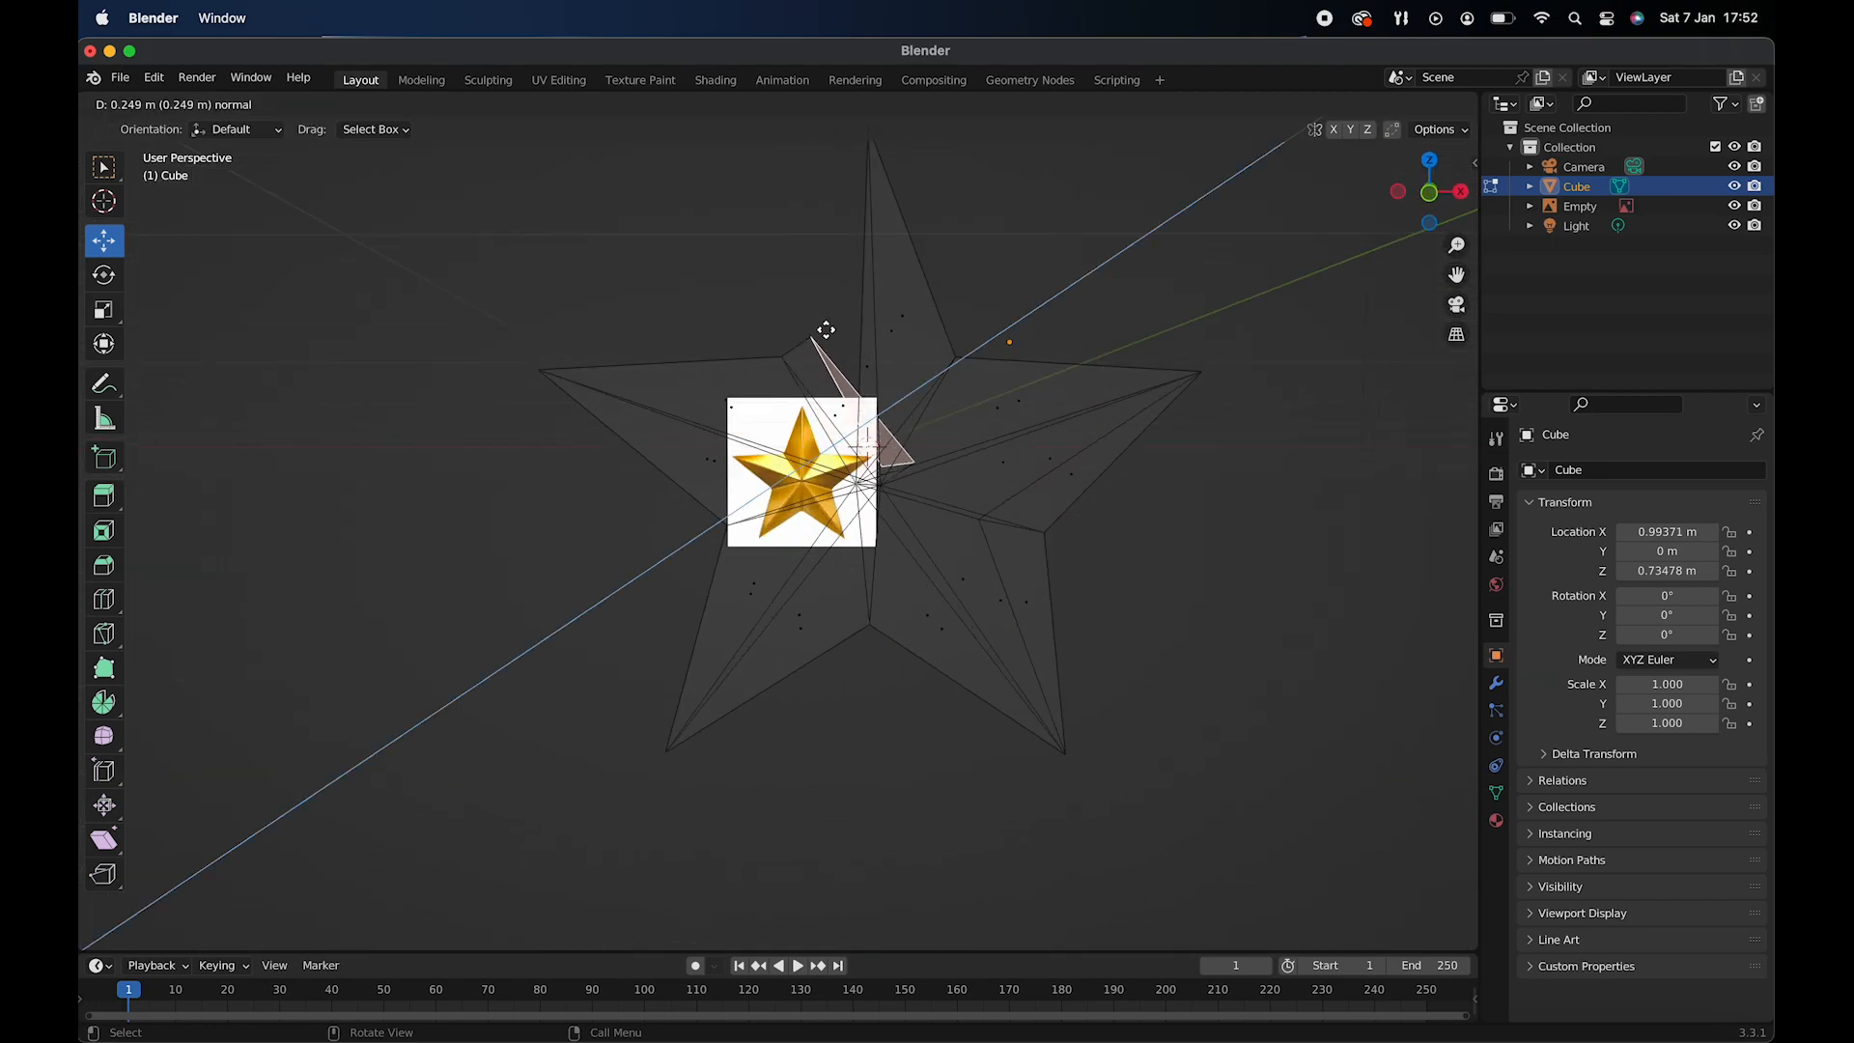
{"action": "left_click", "coordinate": [920, 181]}
{"action": "key", "text": "KP_1"}
{"action": "left_click_drag", "start_coordinate": [954, 286], "coordinate": [954, 175]}
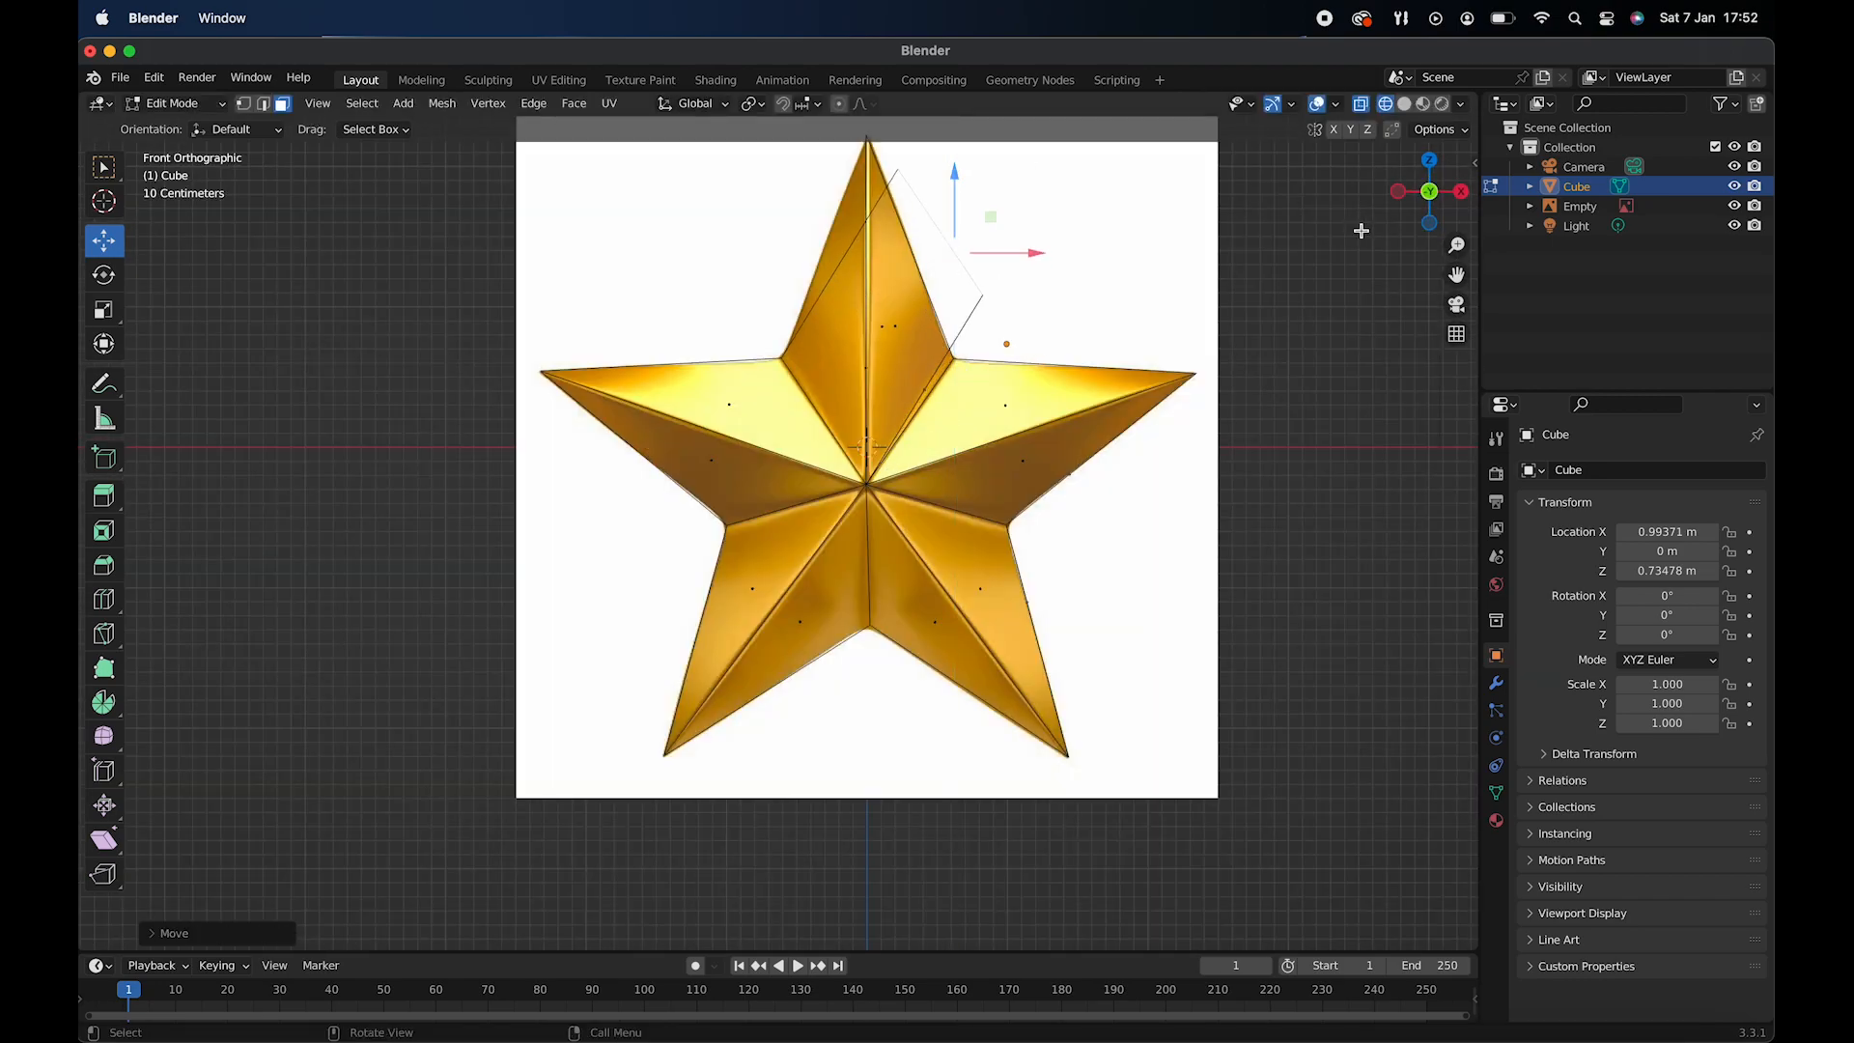
{"action": "left_click_drag", "start_coordinate": [1456, 275], "coordinate": [1363, 447]}
{"action": "left_click_drag", "start_coordinate": [938, 424], "coordinate": [816, 424]}
{"action": "left_click_drag", "start_coordinate": [735, 342], "coordinate": [734, 192]}
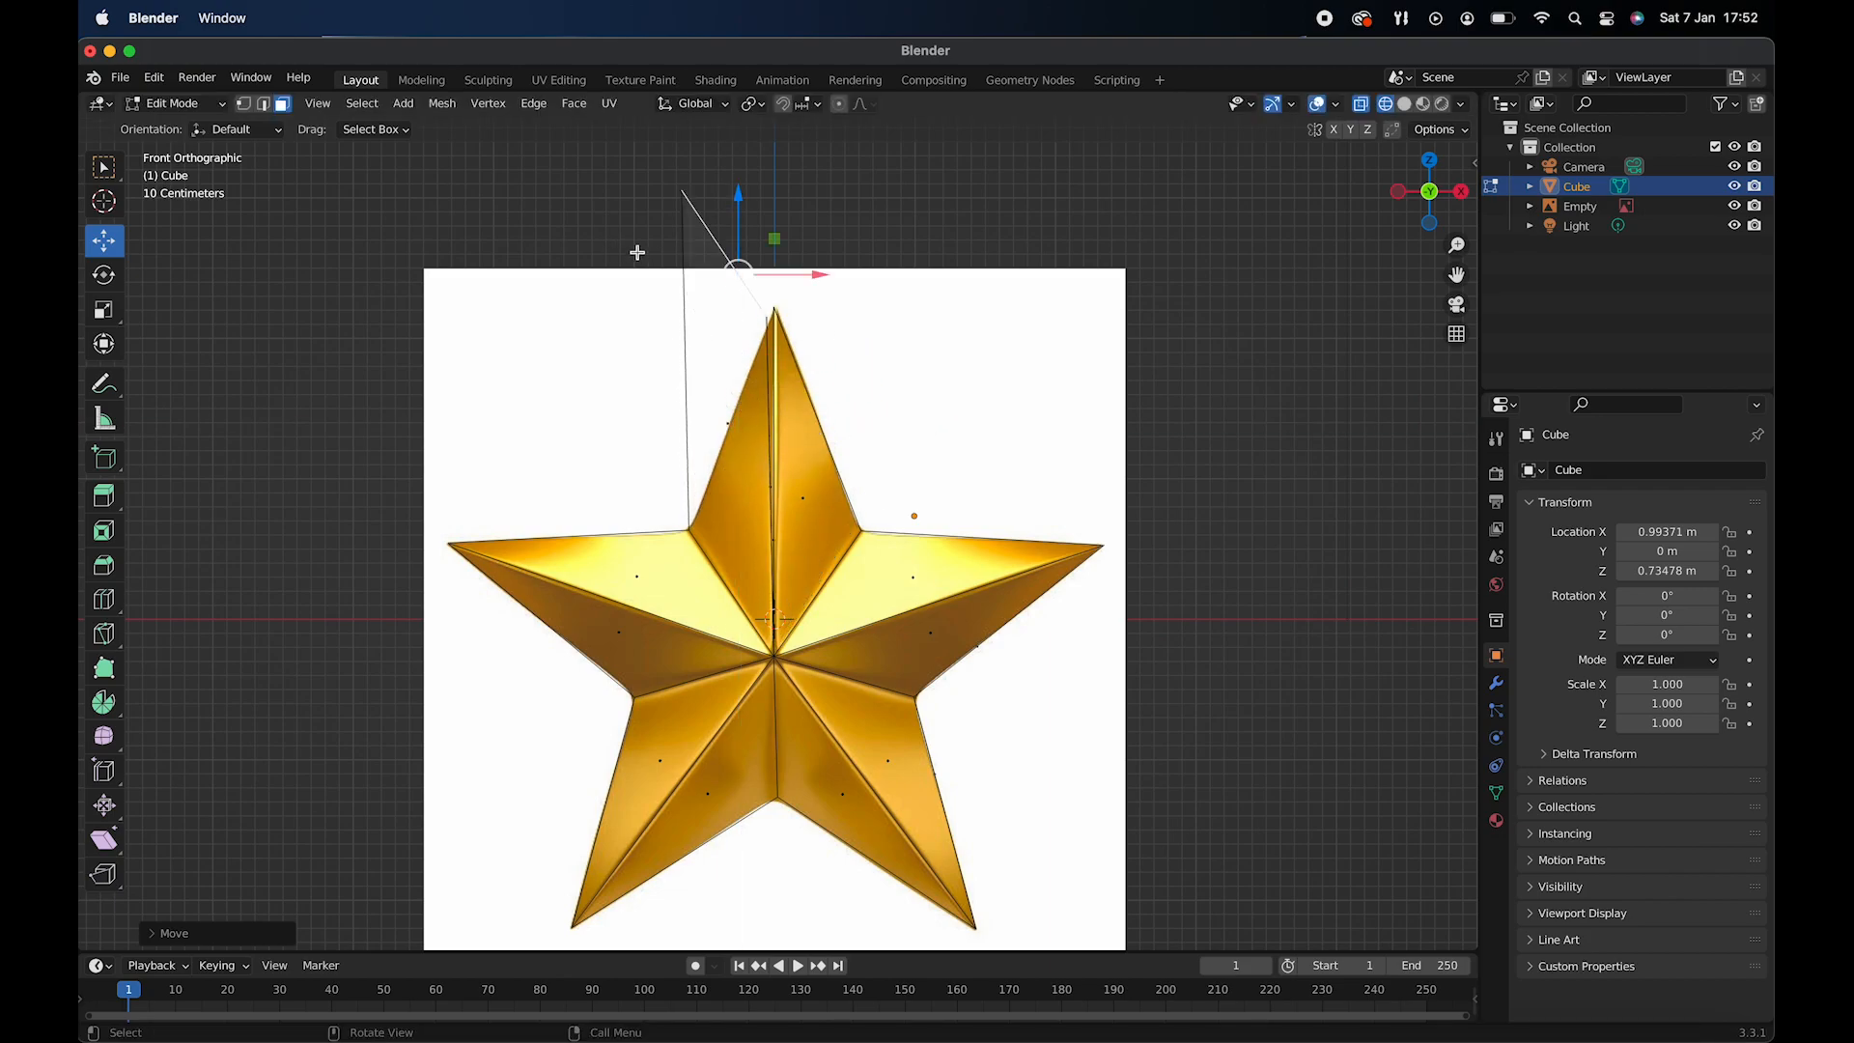
- Move the extruded face's outer vertices down and across onto the top arm's tip
{"action": "left_click", "coordinate": [243, 103]}
{"action": "left_click", "coordinate": [682, 191]}
{"action": "left_click_drag", "start_coordinate": [682, 114], "coordinate": [681, 280]}
{"action": "left_click_drag", "start_coordinate": [764, 357], "coordinate": [832, 357]}
{"action": "middle_click_drag", "start_coordinate": [773, 319], "coordinate": [707, 309]}
- Select the loose vertices around the top arm's tip and merge them at center
{"action": "left_click", "coordinate": [708, 309]}
{"action": "left_click", "coordinate": [835, 325], "text": "shift"}
{"action": "mouse_move", "coordinate": [833, 324]}
{"action": "middle_mouse_down"}
{"action": "mouse_move", "coordinate": [871, 337]}
{"action": "mouse_move", "coordinate": [803, 305]}
{"action": "middle_mouse_up"}
{"action": "right_click", "coordinate": [872, 337]}
{"action": "mouse_move", "coordinate": [865, 462]}
{"action": "left_click", "coordinate": [936, 456]}
{"action": "left_click", "coordinate": [769, 355]}
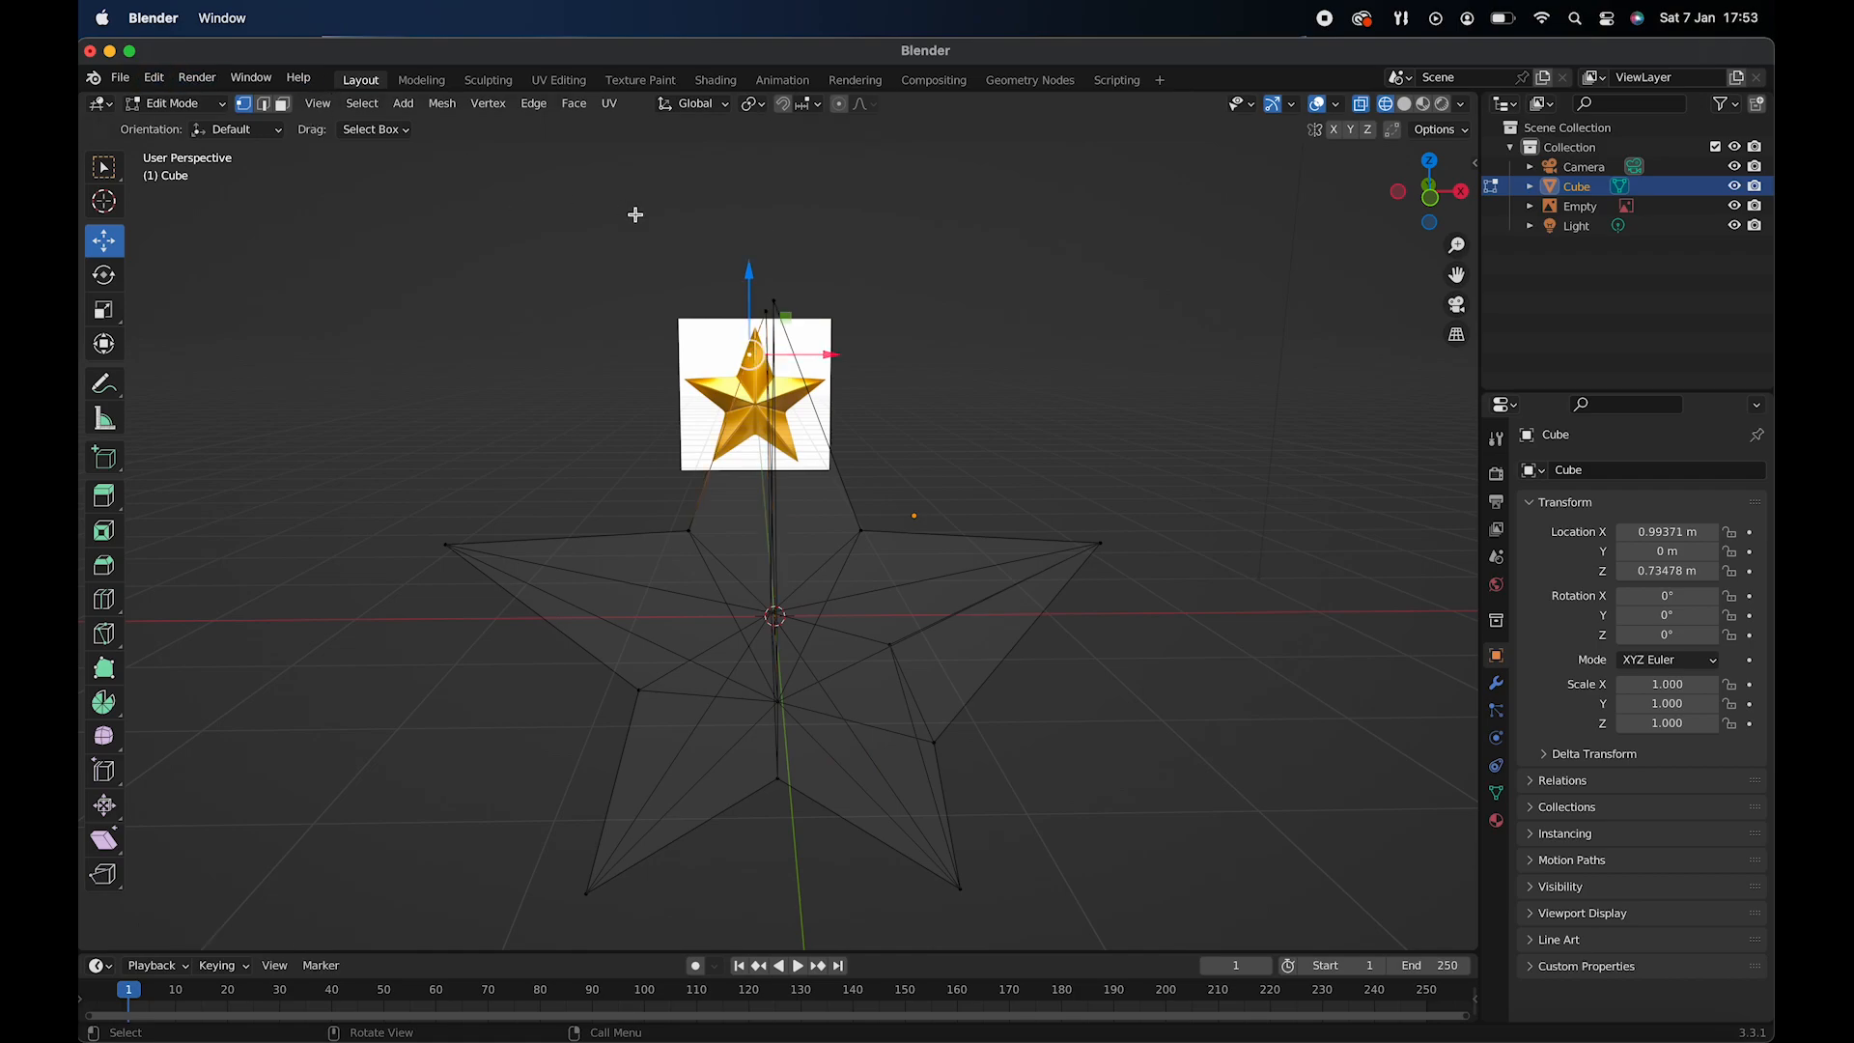
{"action": "right_click", "coordinate": [734, 352]}
{"action": "left_click", "coordinate": [729, 659]}
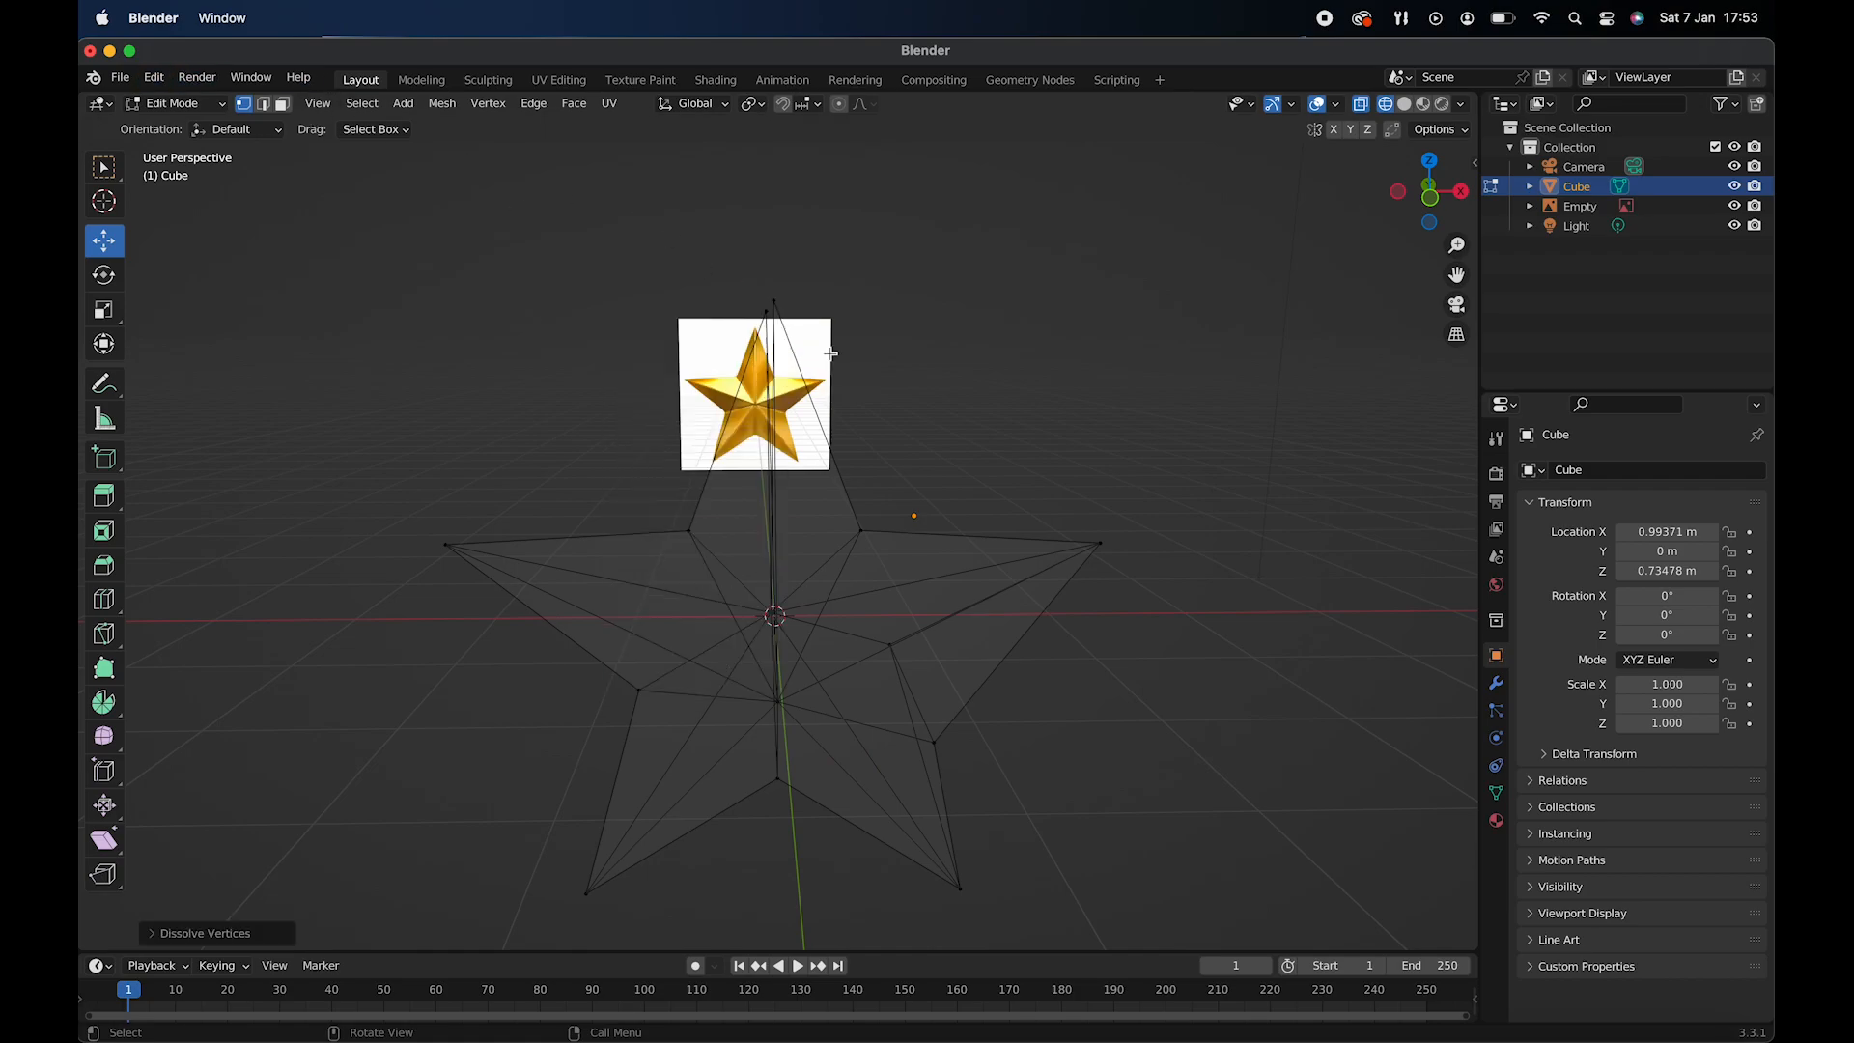
- Merge the remaining vertices at the top arm's tip at center and align the merged vertex with the reference tip
{"action": "middle_click_drag", "start_coordinate": [831, 353], "coordinate": [767, 307]}
{"action": "left_click", "coordinate": [770, 306]}
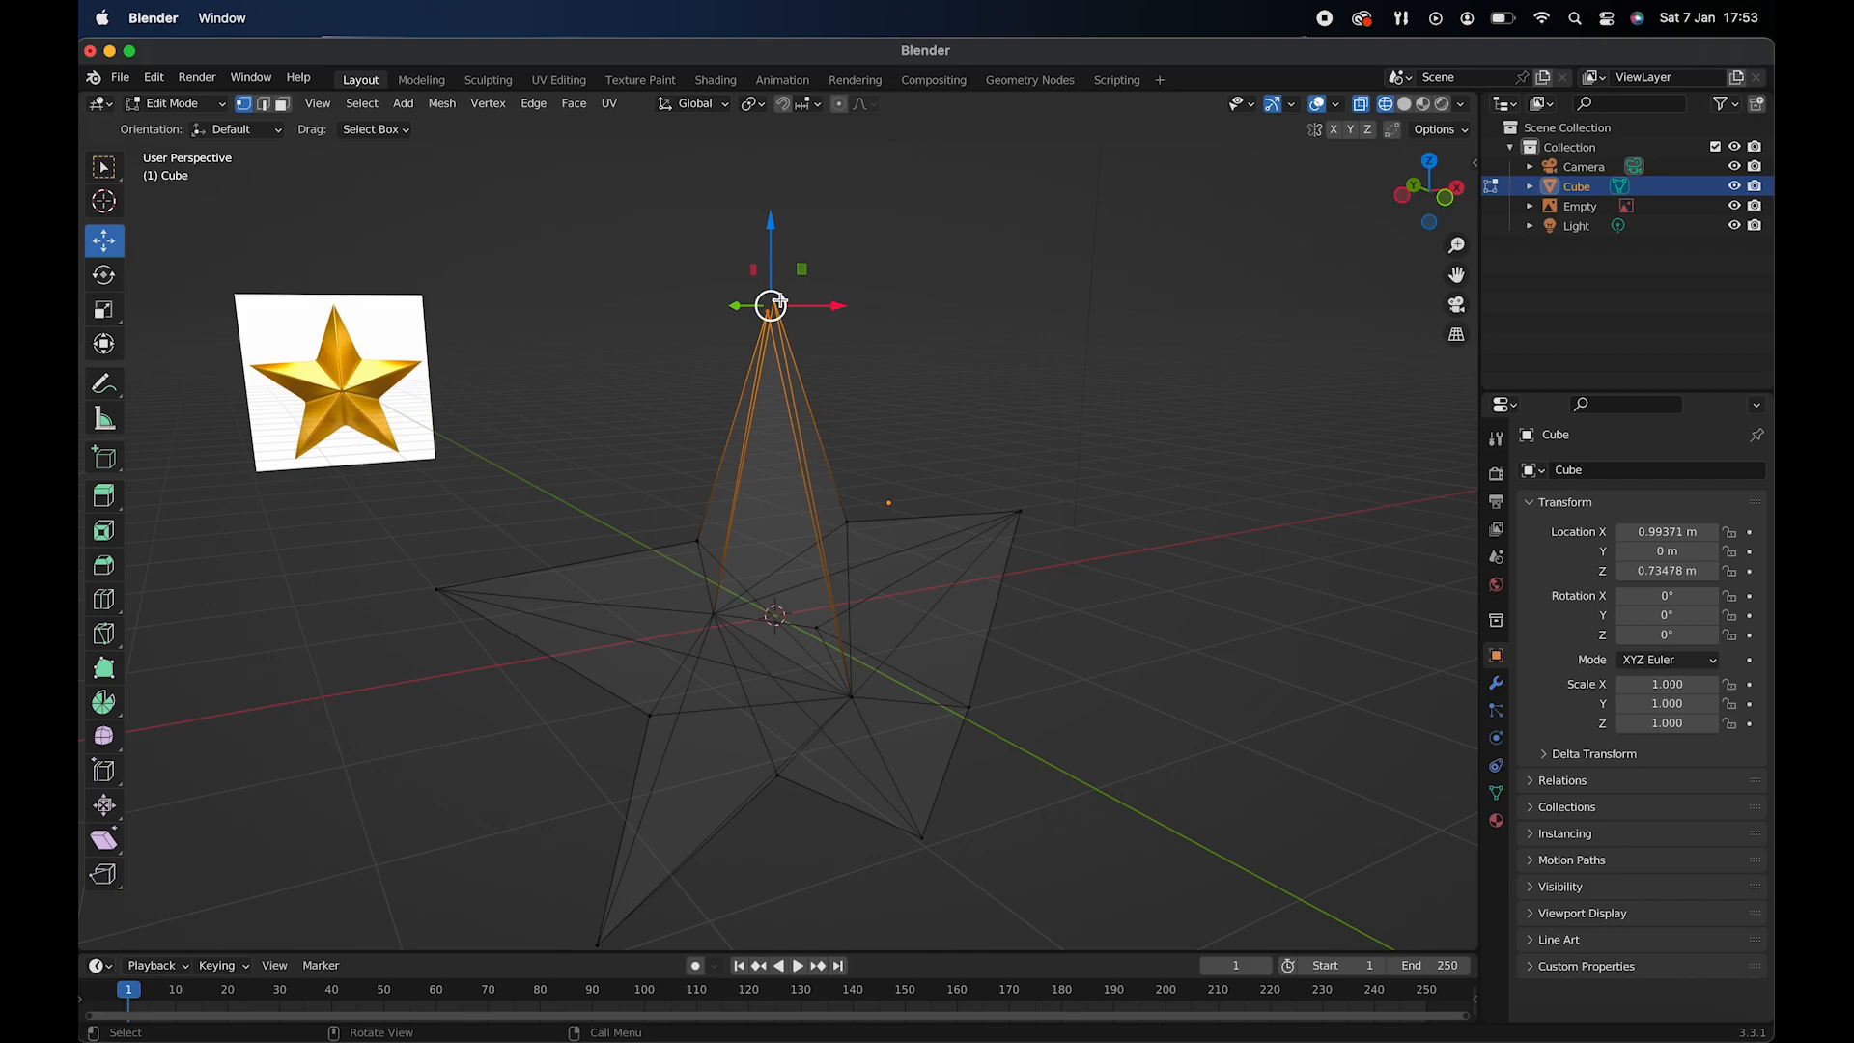
{"action": "key", "text": "KP_1"}
{"action": "right_click", "coordinate": [777, 309]}
{"action": "mouse_move", "coordinate": [733, 455]}
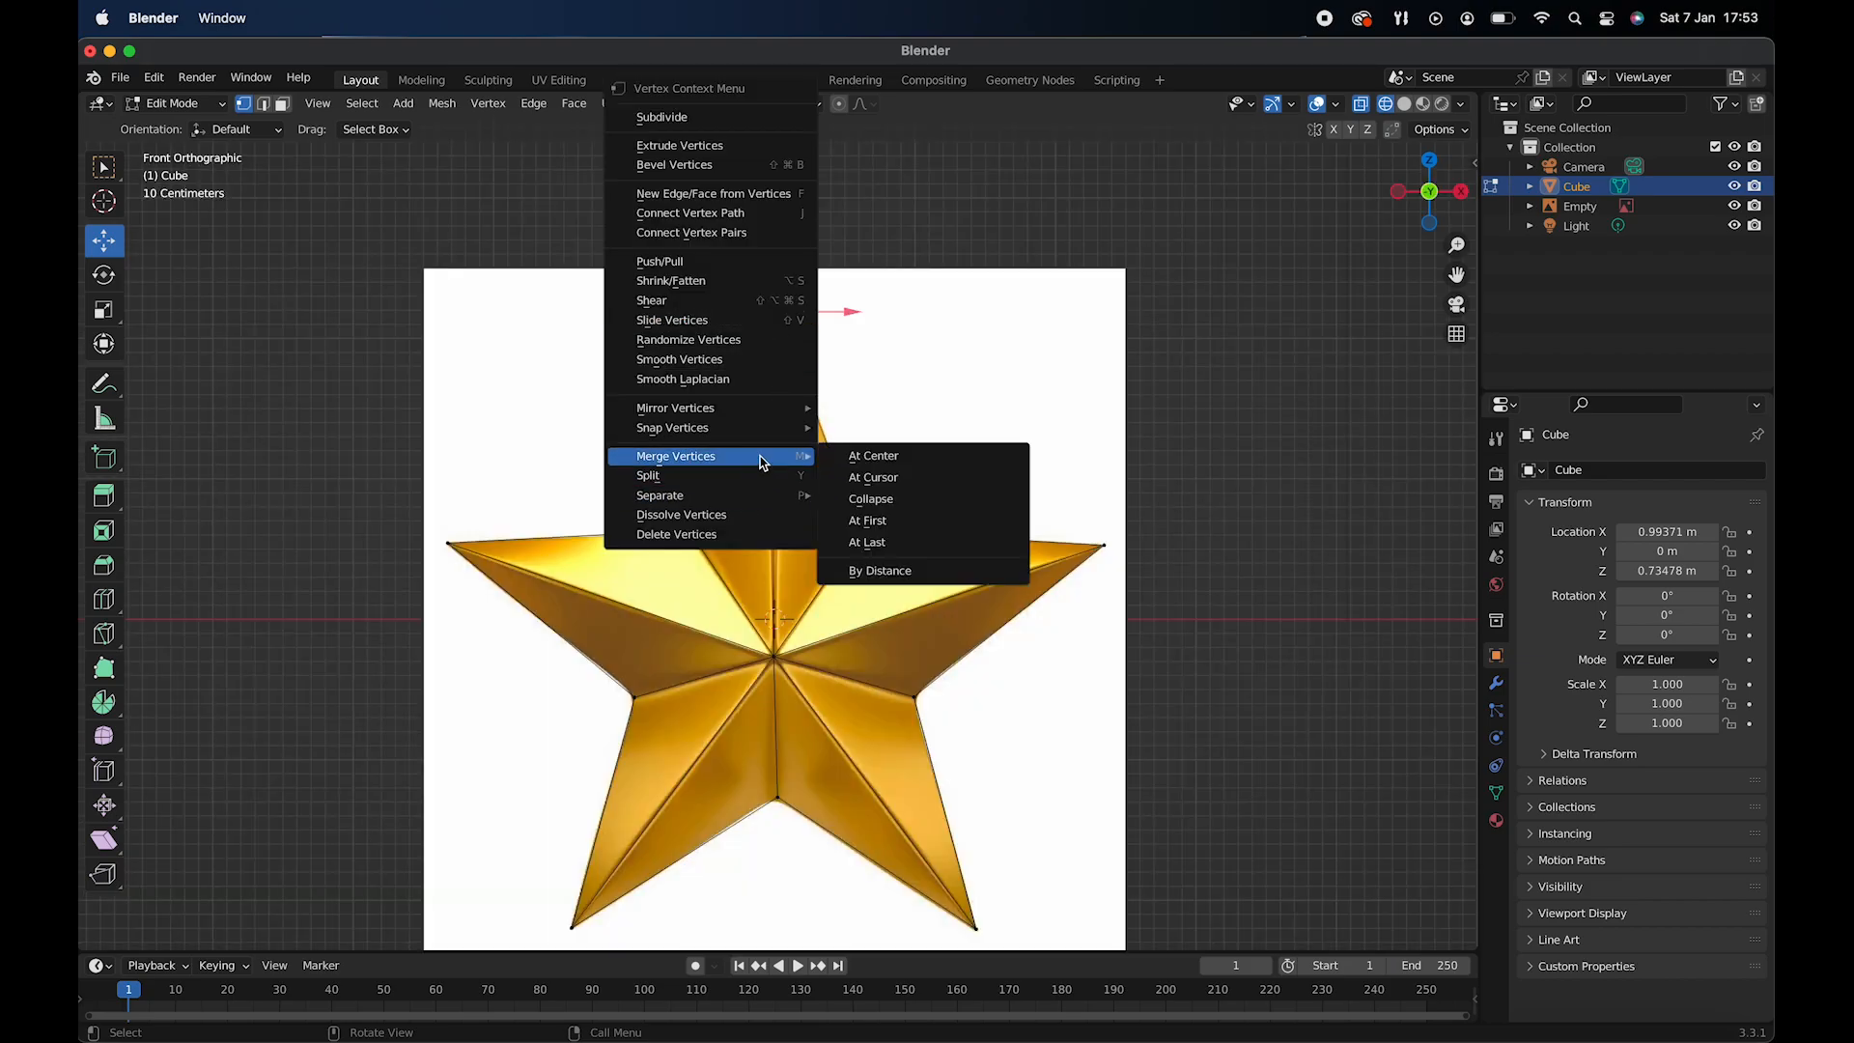
{"action": "left_click", "coordinate": [908, 456]}
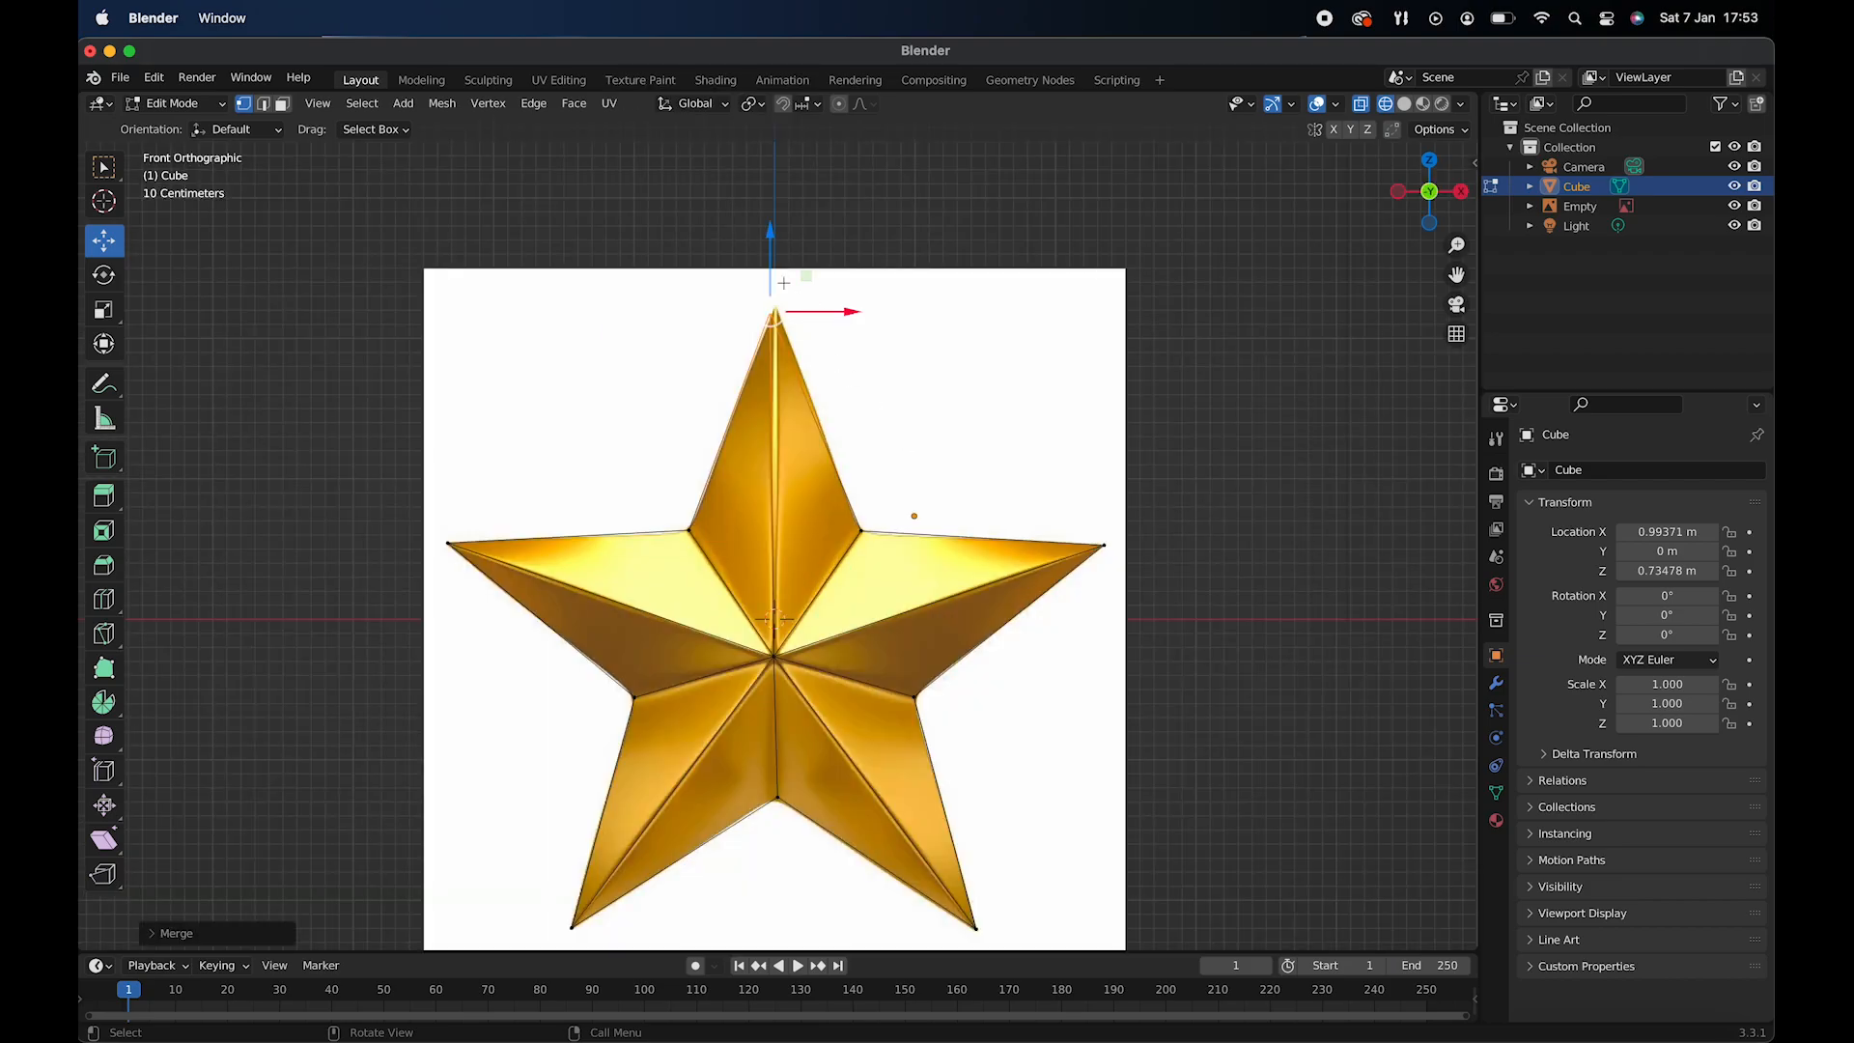
{"action": "left_click_drag", "start_coordinate": [837, 311], "coordinate": [842, 310]}
{"action": "left_click_drag", "start_coordinate": [775, 234], "coordinate": [775, 227]}
- Return to Object Mode and display the star with solid shading
{"action": "left_click", "coordinate": [175, 103]}
{"action": "left_click", "coordinate": [184, 130]}
{"action": "middle_click_drag", "start_coordinate": [724, 386], "coordinate": [912, 433]}
{"action": "scroll", "coordinate": [912, 434], "scroll_direction": "up", "scroll_amount": 5}
{"action": "scroll", "coordinate": [912, 434], "scroll_direction": "left", "scroll_amount": 5}
{"action": "scroll", "coordinate": [912, 433], "scroll_direction": "down", "scroll_amount": 4}
{"action": "scroll", "coordinate": [912, 434], "scroll_direction": "down", "scroll_amount": 5}
{"action": "scroll", "coordinate": [912, 434], "scroll_direction": "up", "scroll_amount": 1}
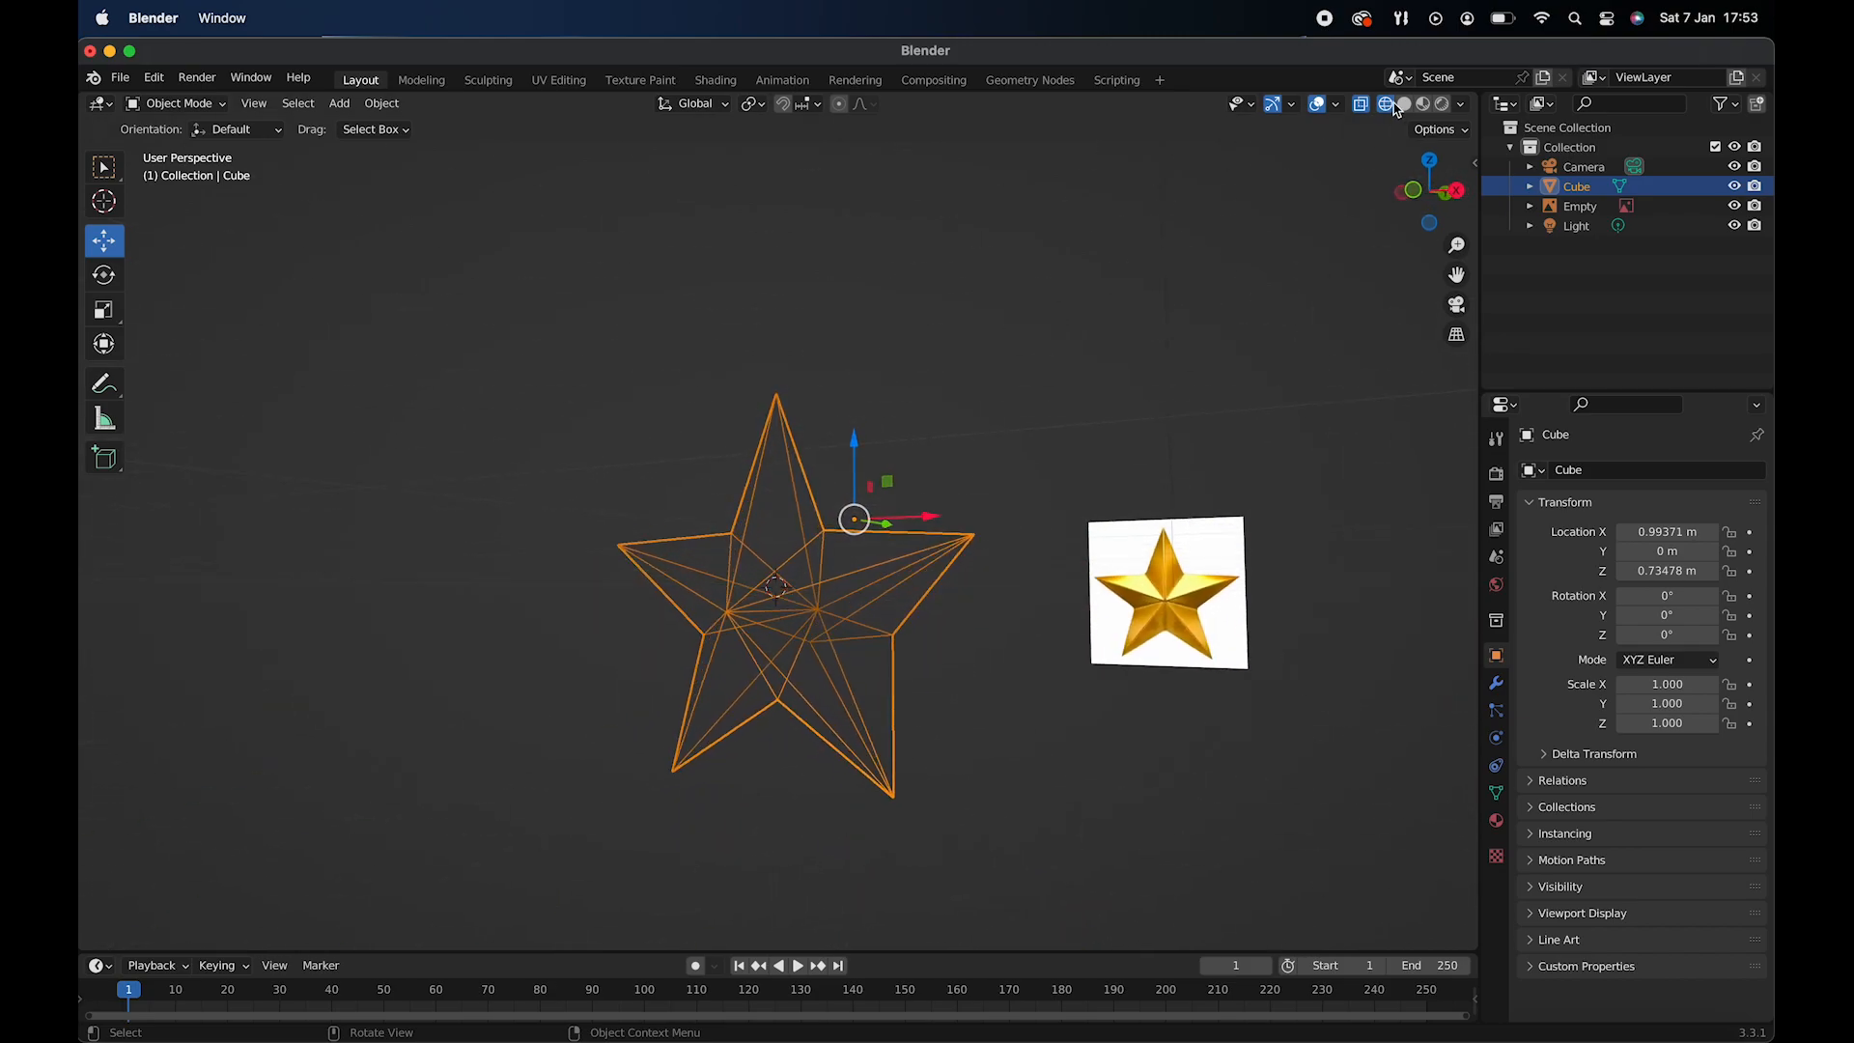
{"action": "left_click", "coordinate": [1404, 105]}
{"action": "scroll", "coordinate": [855, 541], "scroll_direction": "left", "scroll_amount": 3}
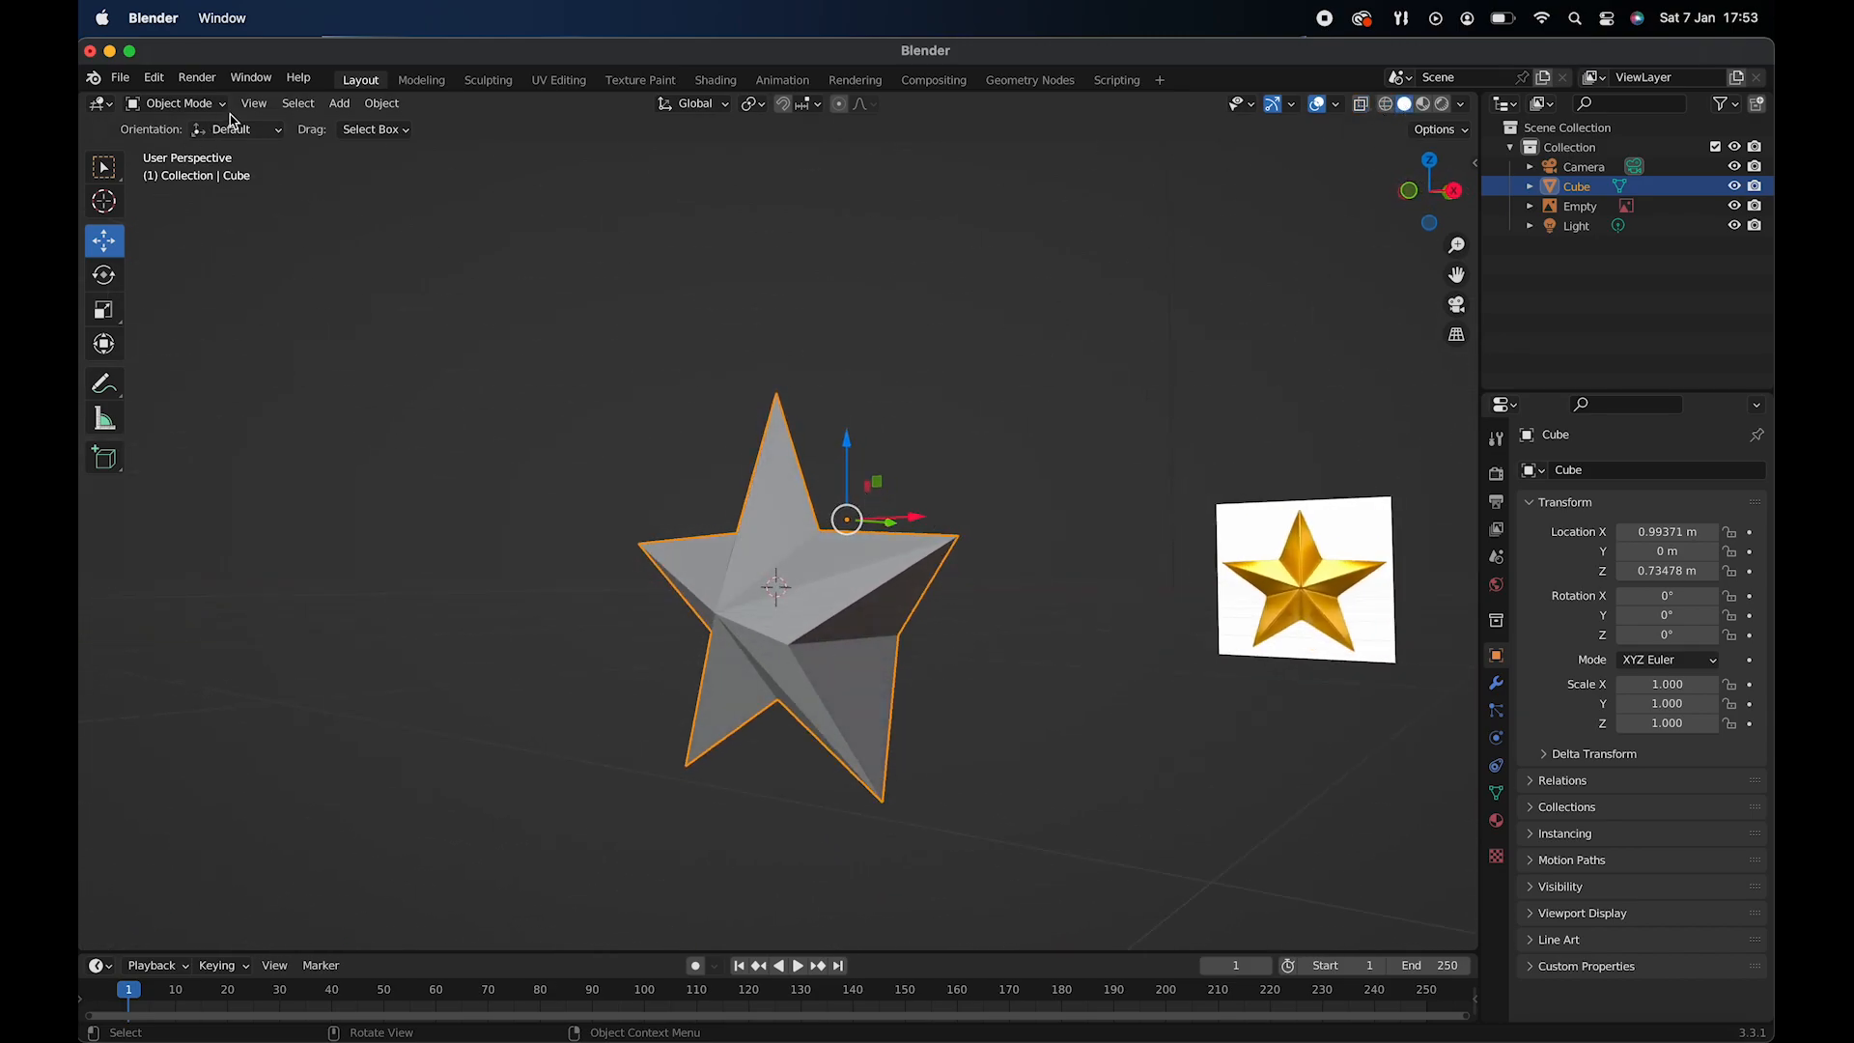
- In Edit Mode, merge the two front-to-back vertices of the notch between the right and lower-right arms at center
{"action": "left_click", "coordinate": [194, 104]}
{"action": "left_click", "coordinate": [194, 150]}
{"action": "left_click", "coordinate": [789, 645]}
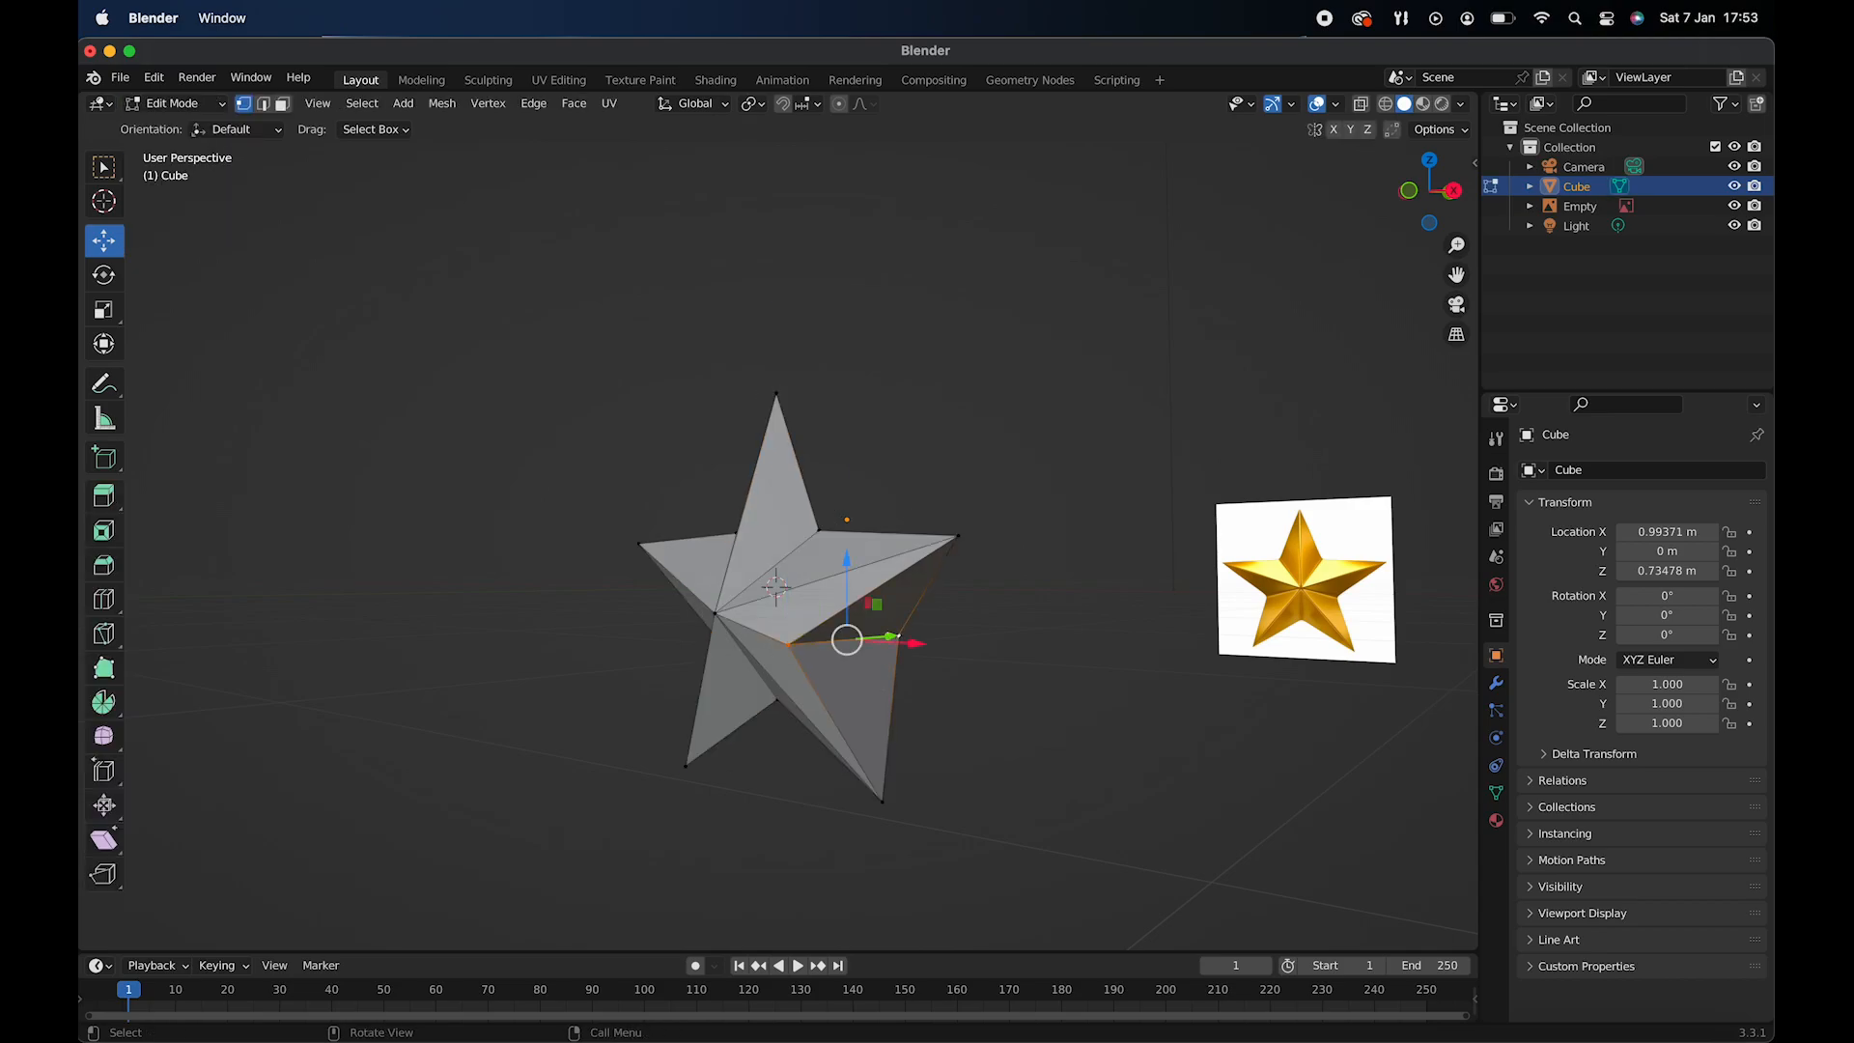
{"action": "scroll", "coordinate": [898, 637], "scroll_direction": "left", "scroll_amount": 8}
{"action": "scroll", "coordinate": [898, 637], "scroll_direction": "right", "scroll_amount": 8}
{"action": "right_click", "coordinate": [898, 637]}
{"action": "mouse_move", "coordinate": [897, 637]}
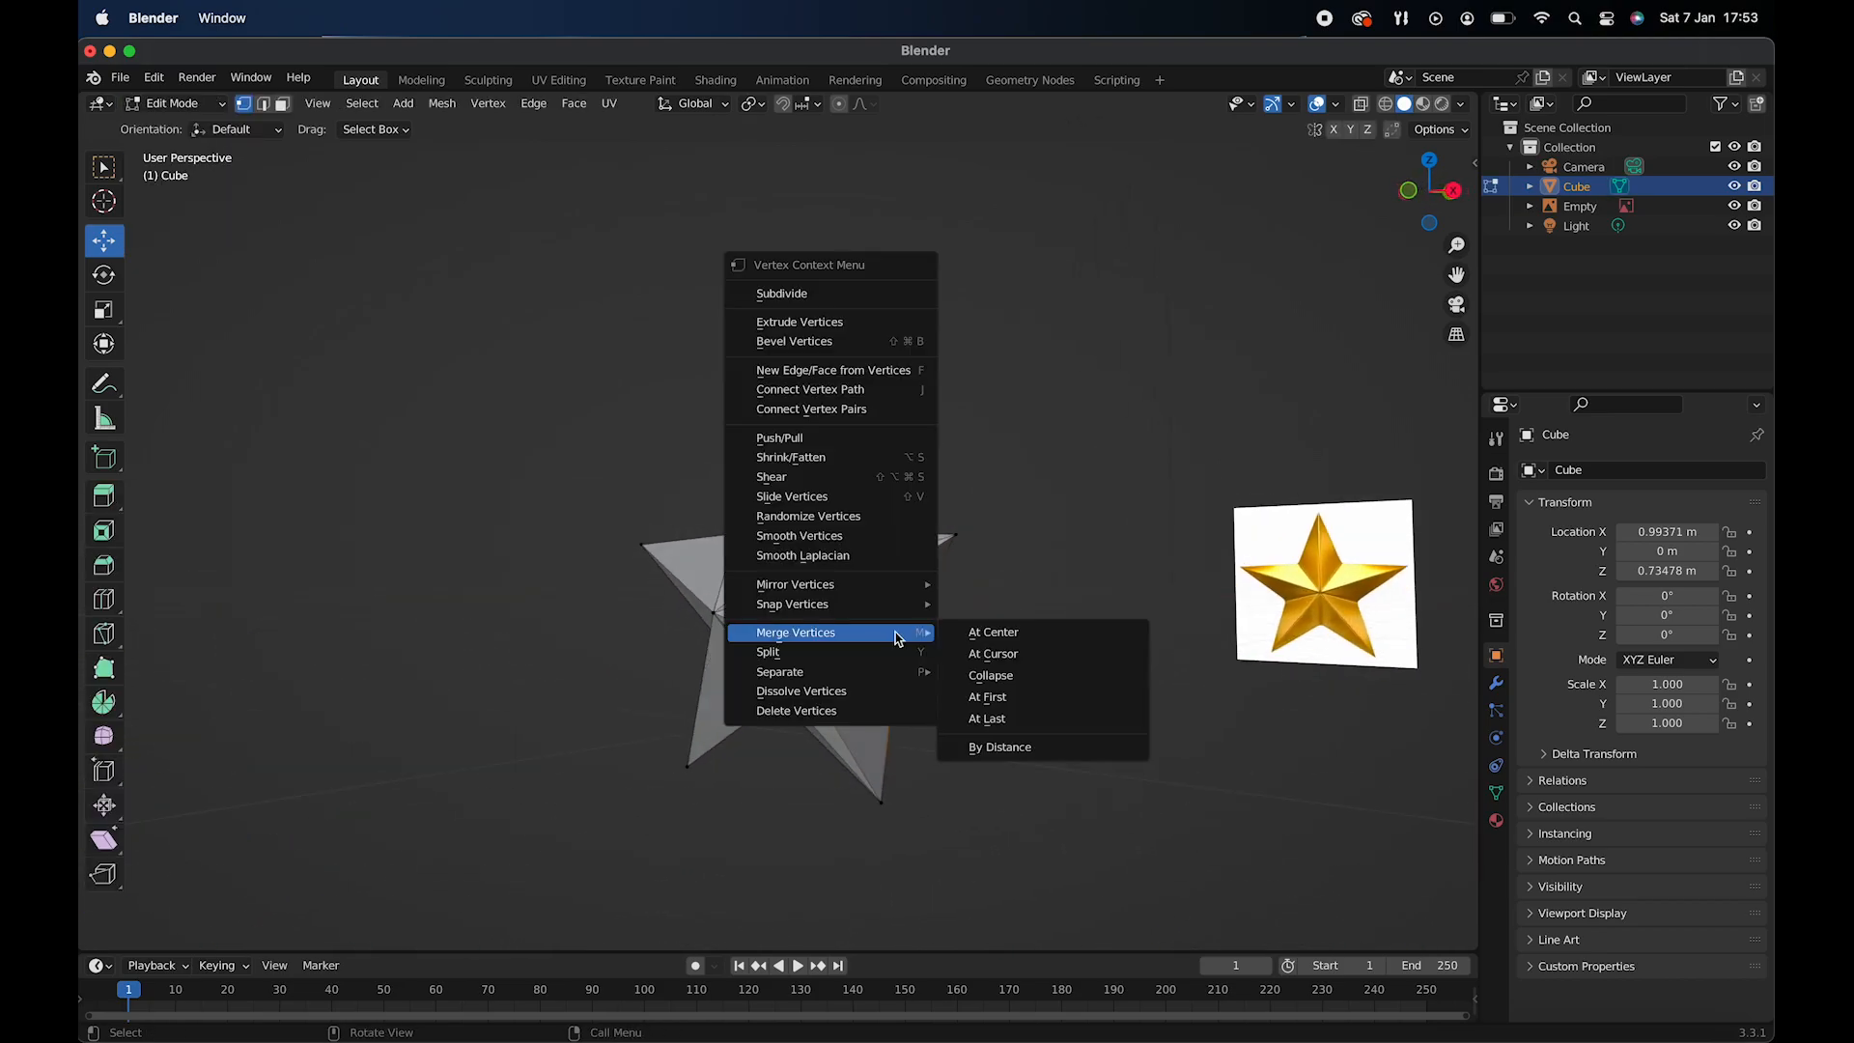
{"action": "left_click", "coordinate": [979, 637]}
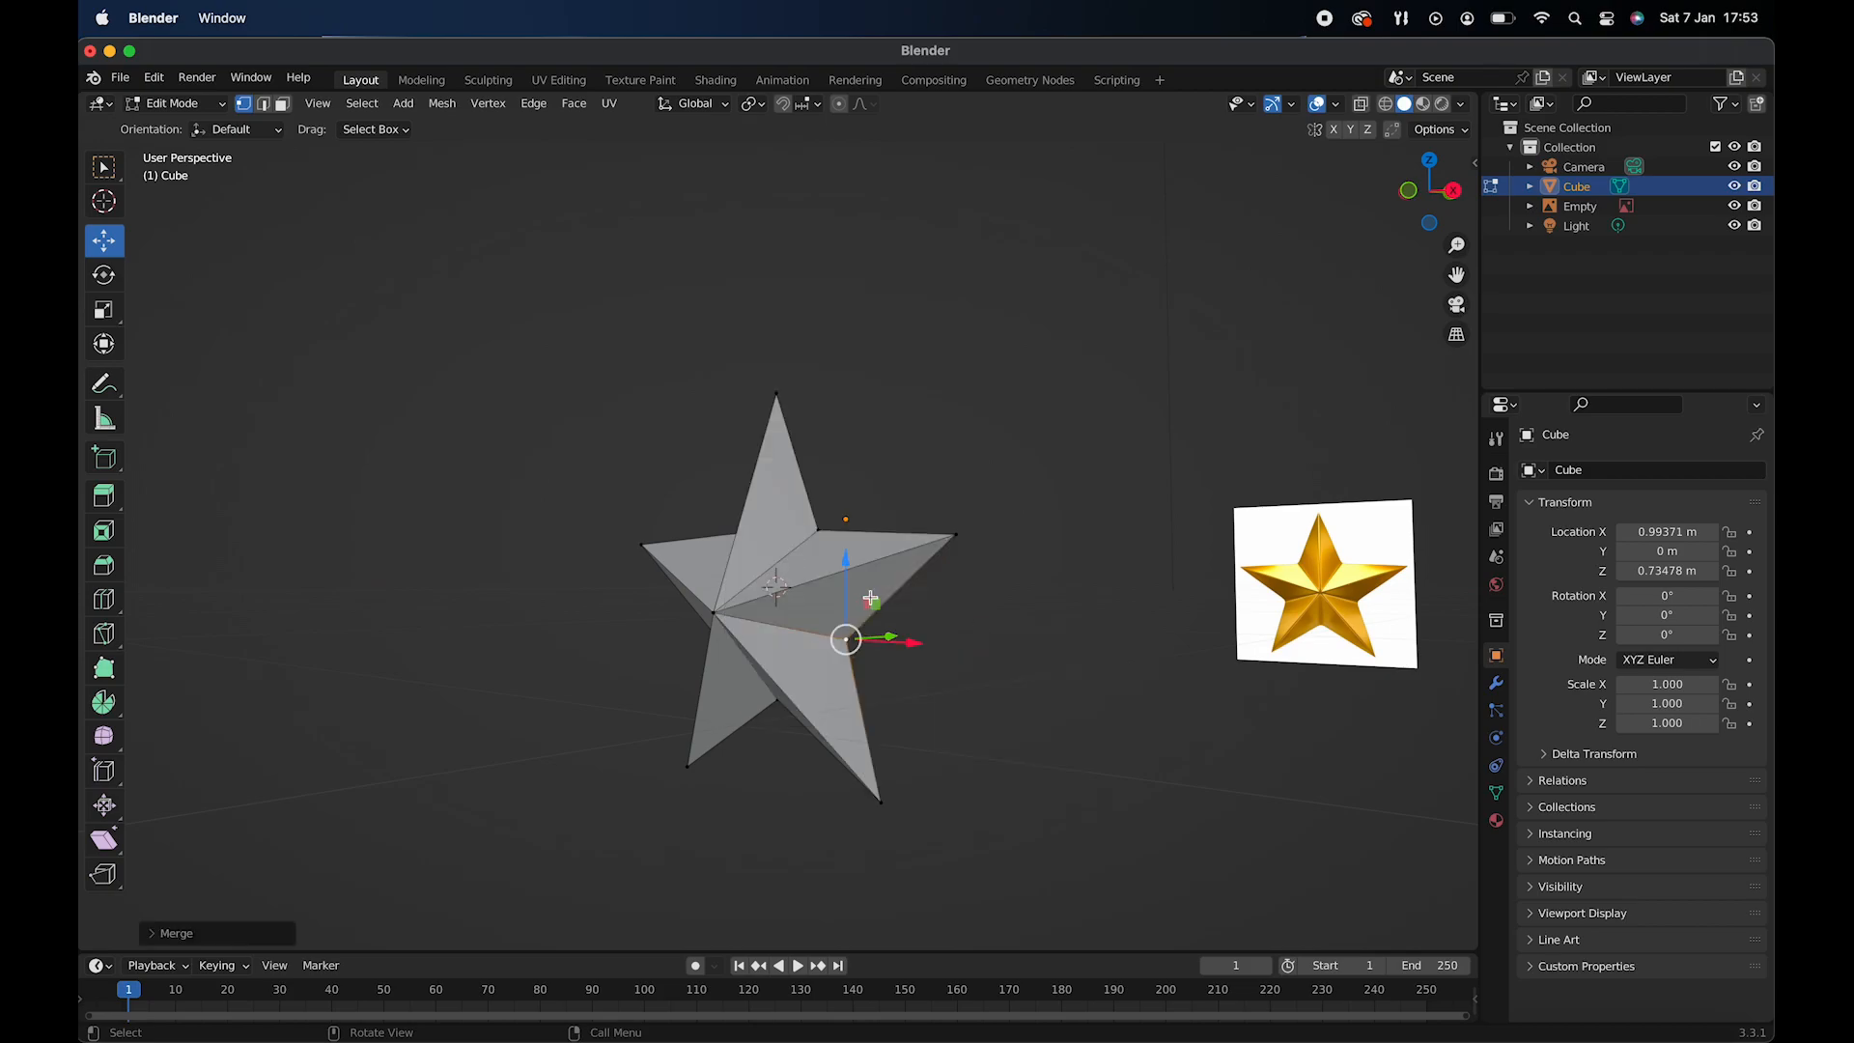
{"action": "scroll", "coordinate": [979, 637], "scroll_direction": "left", "scroll_amount": 8}
{"action": "scroll", "coordinate": [979, 637], "scroll_direction": "up", "scroll_amount": 4}
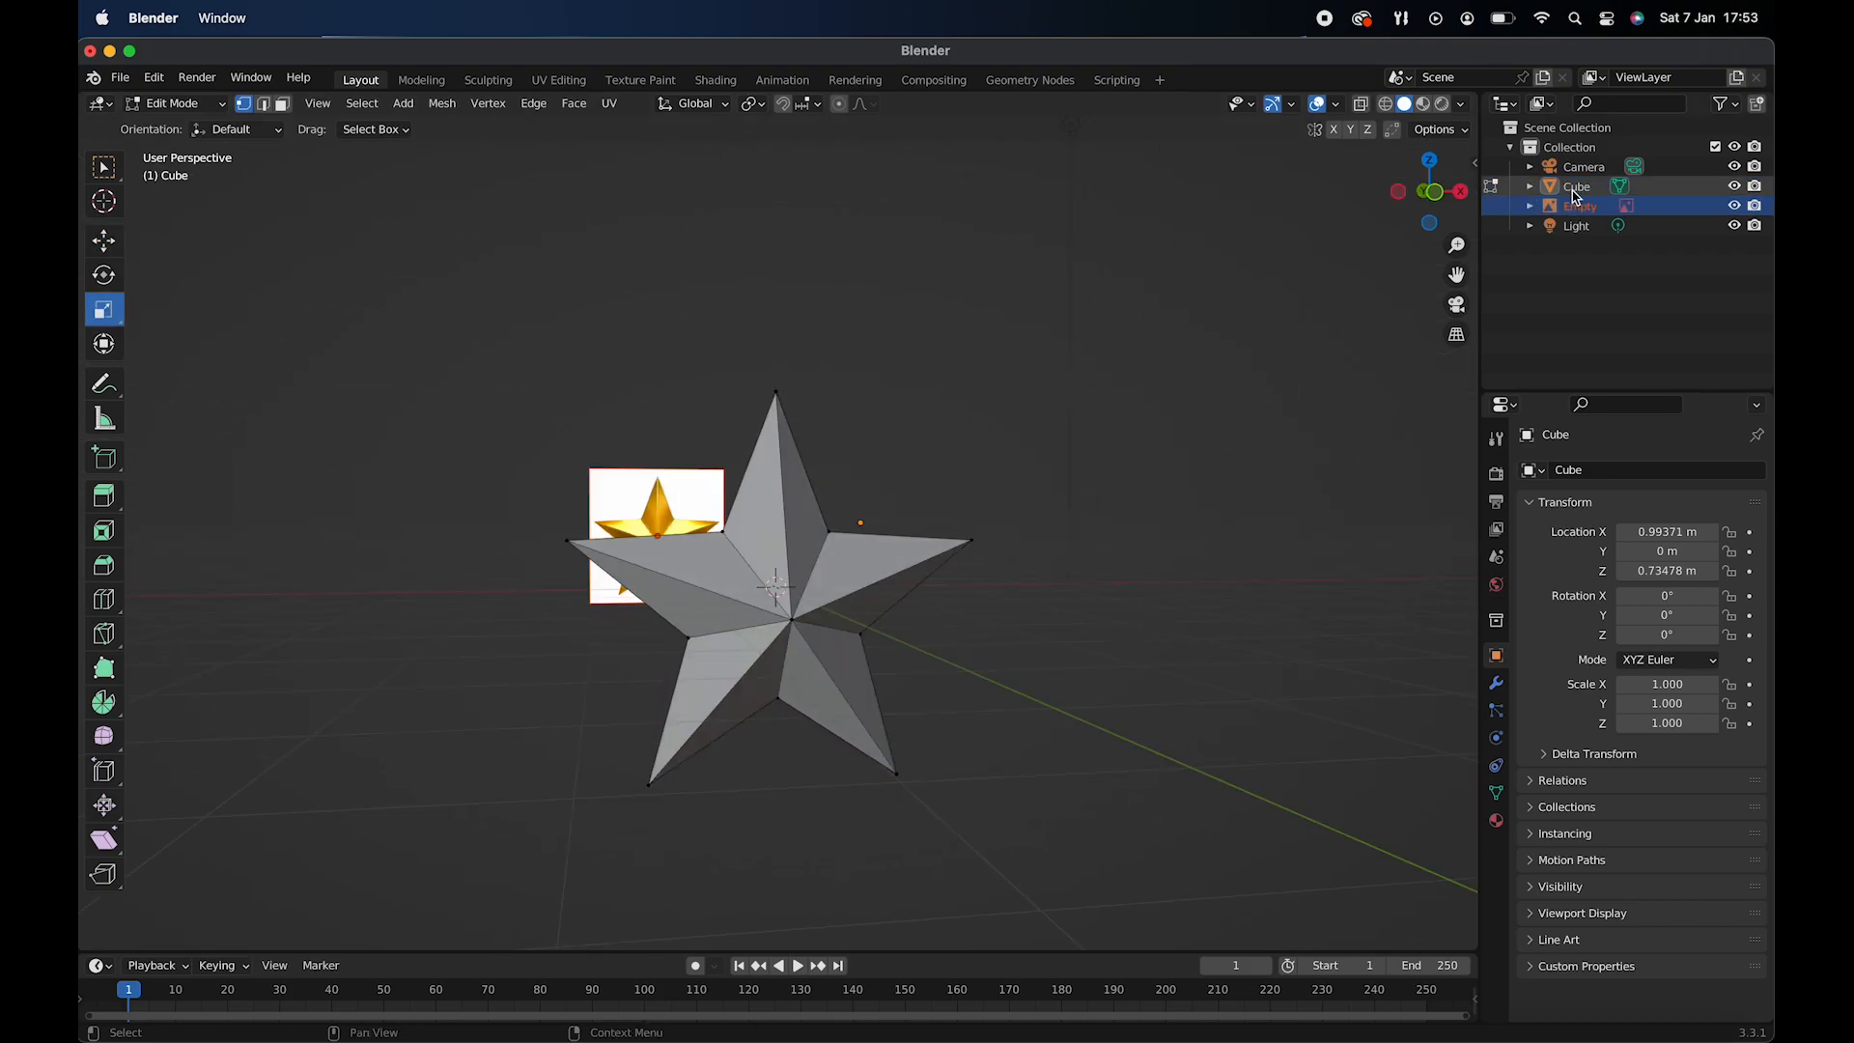
- Return to Object Mode and scale the star along Y to 0.730 to make it thinner
{"action": "left_click", "coordinate": [1575, 187]}
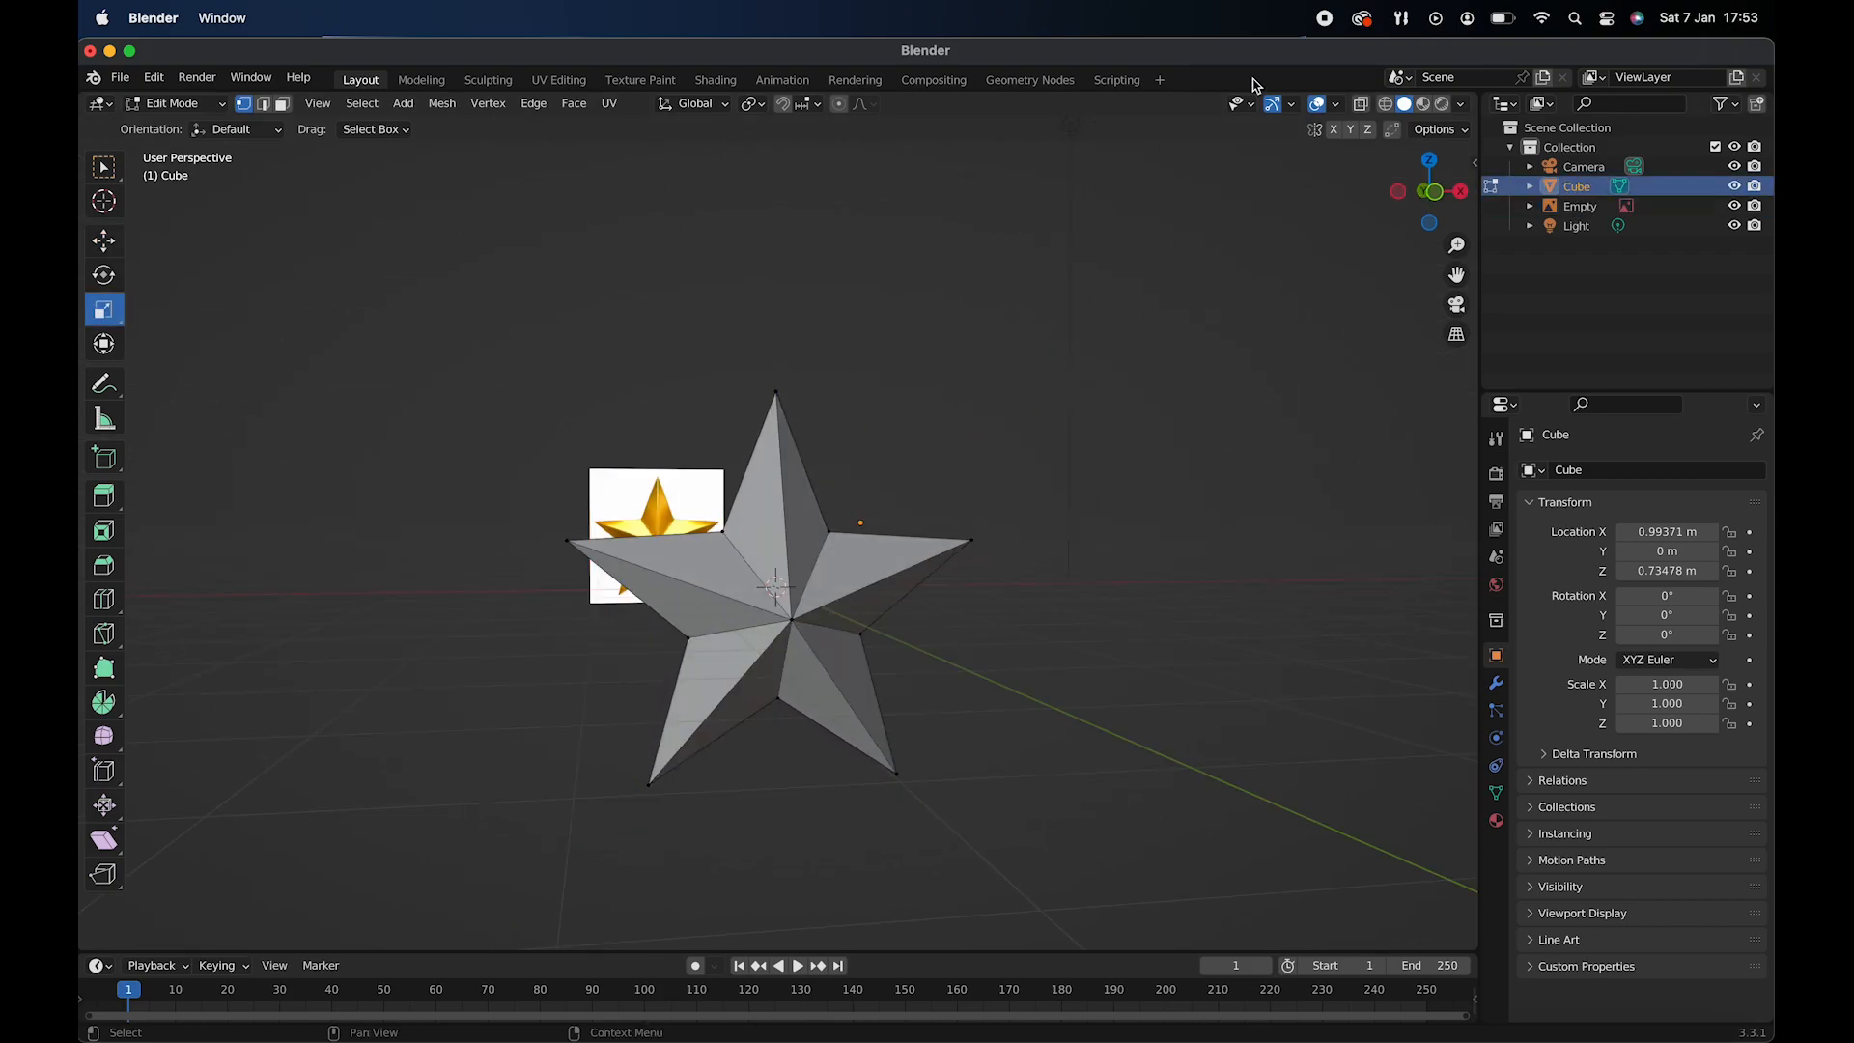
{"action": "left_click", "coordinate": [176, 103]}
{"action": "left_click", "coordinate": [185, 127]}
{"action": "scroll", "coordinate": [840, 638], "scroll_direction": "left", "scroll_amount": 10}
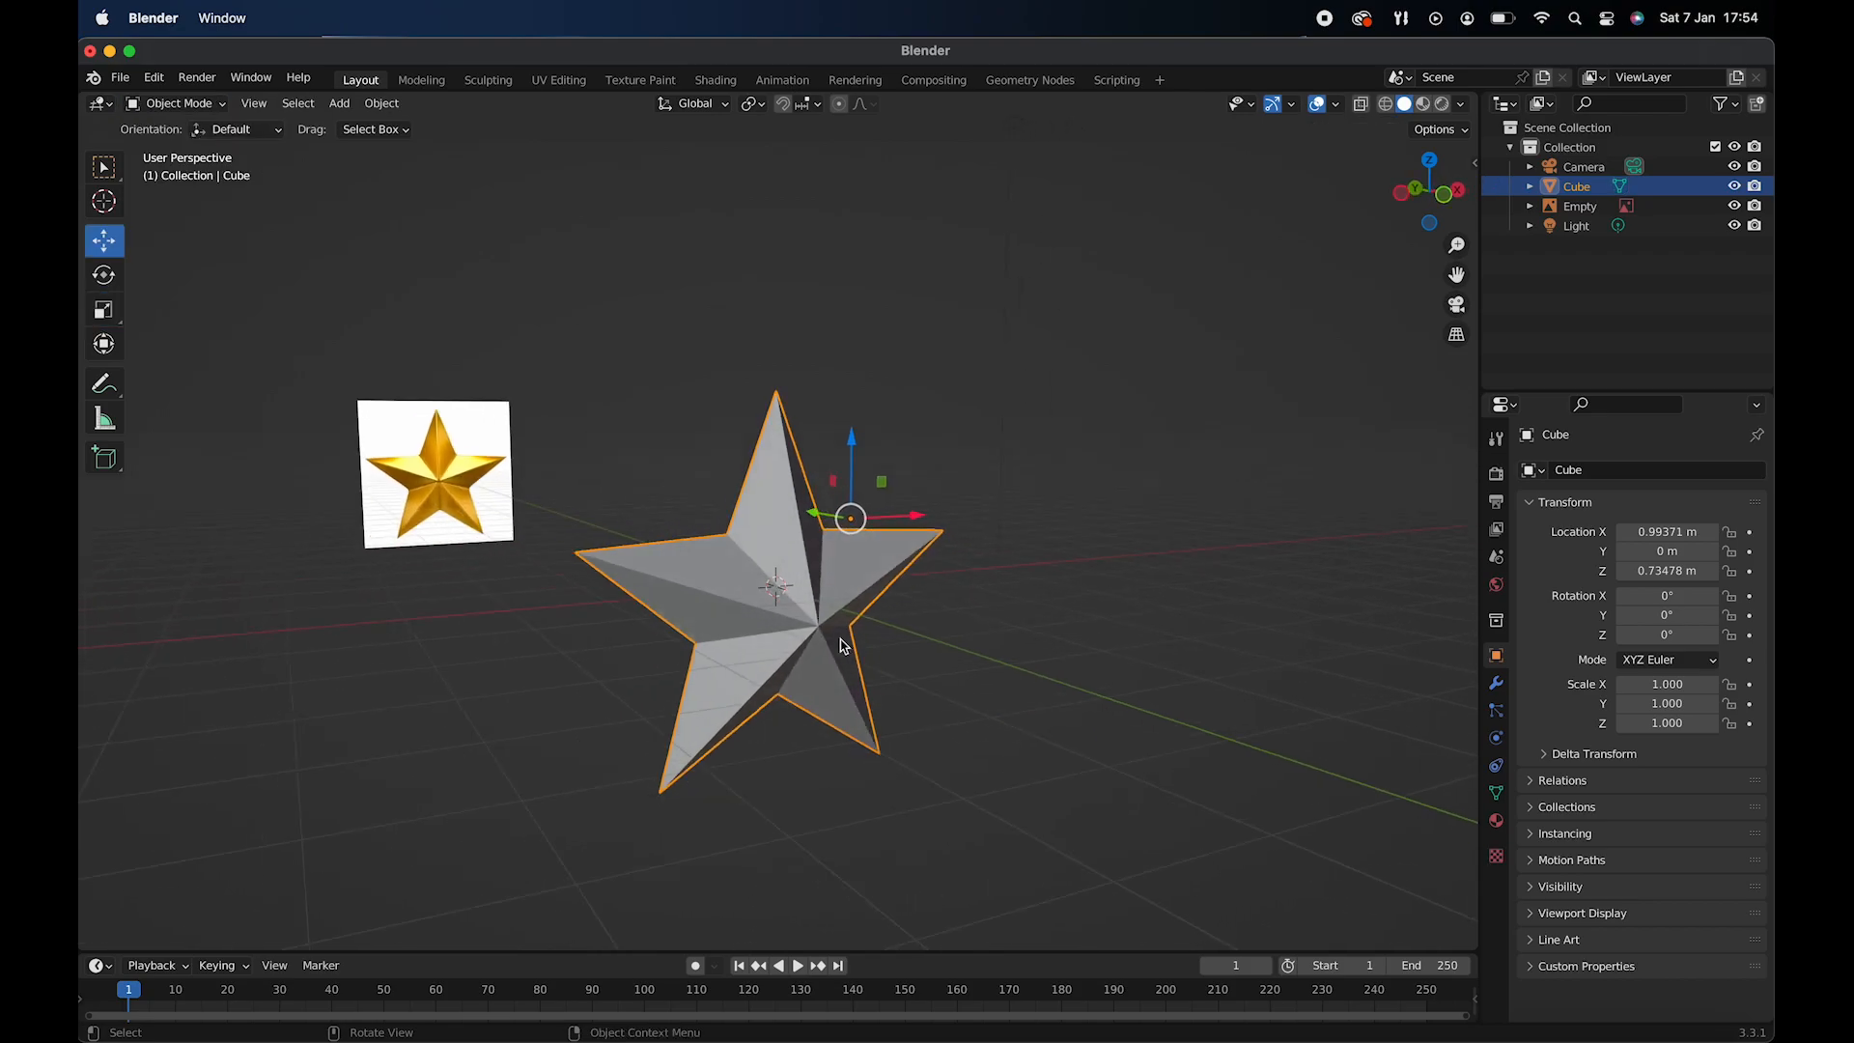
{"action": "left_click", "coordinate": [105, 310]}
{"action": "left_click_drag", "start_coordinate": [736, 517], "coordinate": [763, 516]}
{"action": "scroll", "coordinate": [833, 559], "scroll_direction": "right", "scroll_amount": 10}
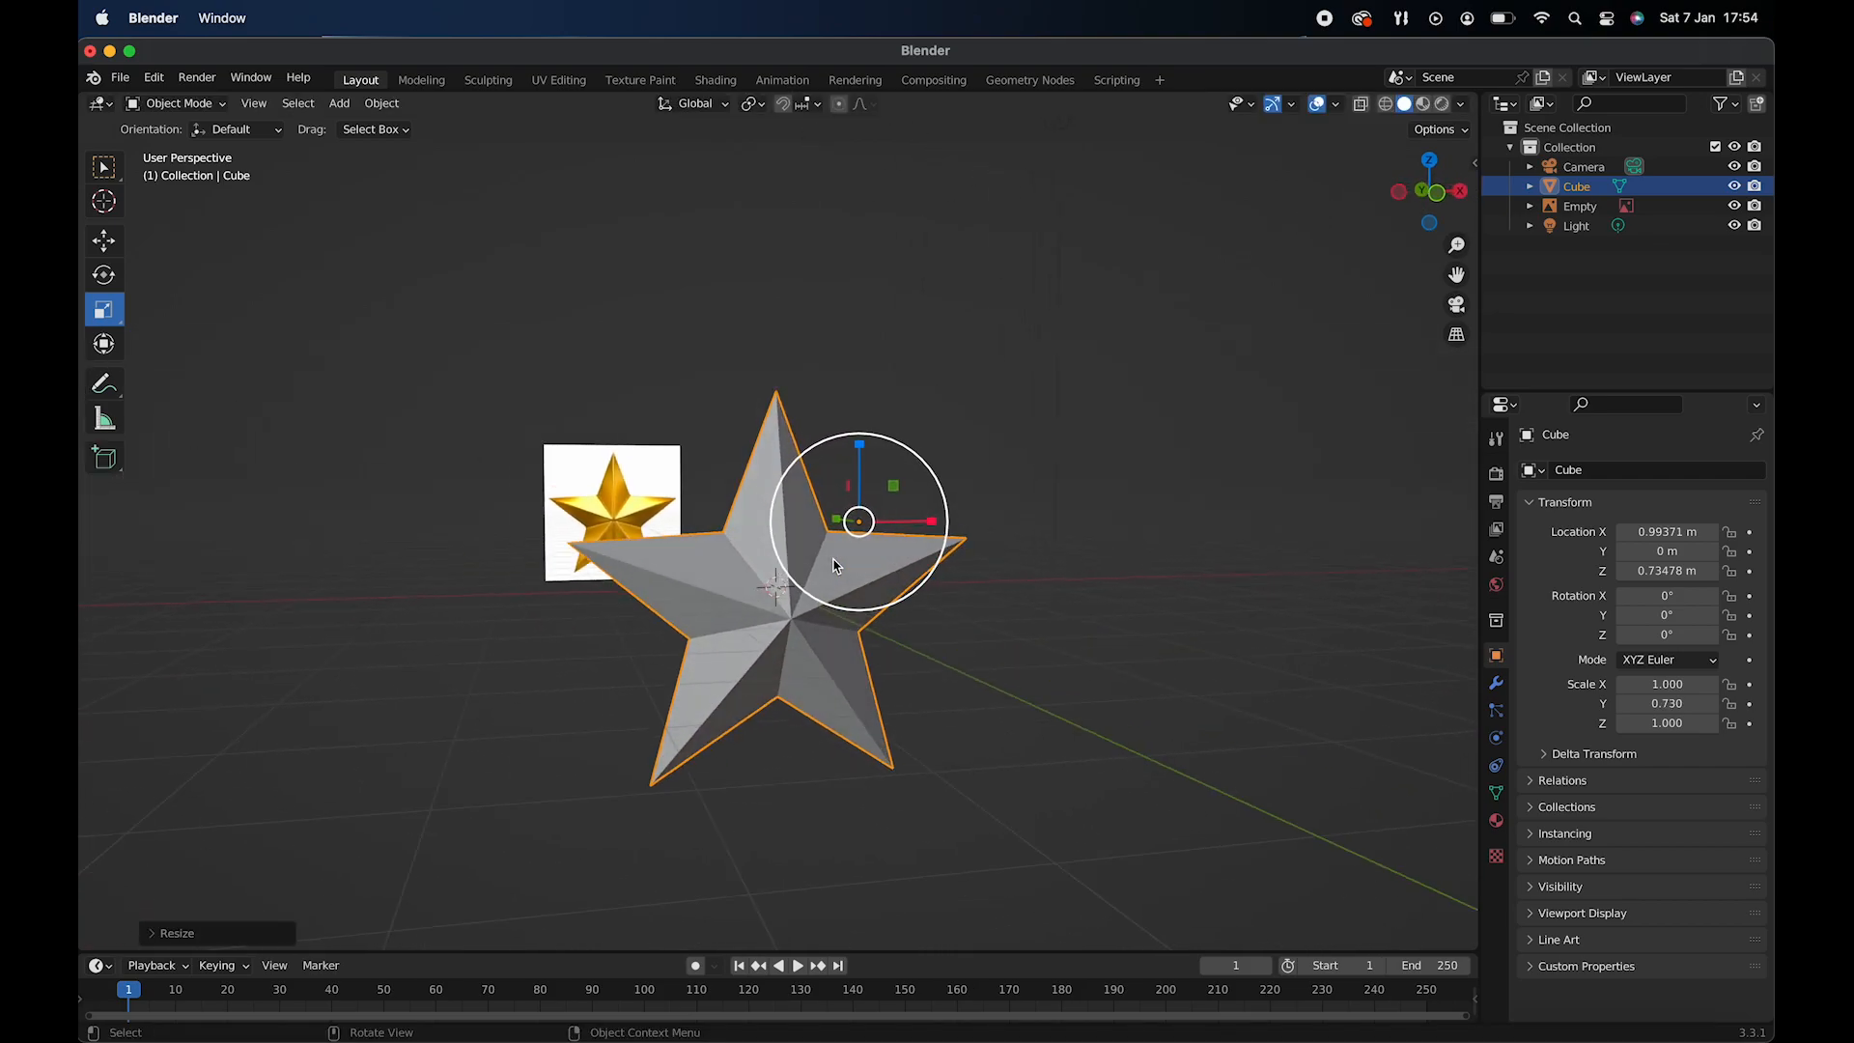
{"action": "left_click", "coordinate": [701, 388]}
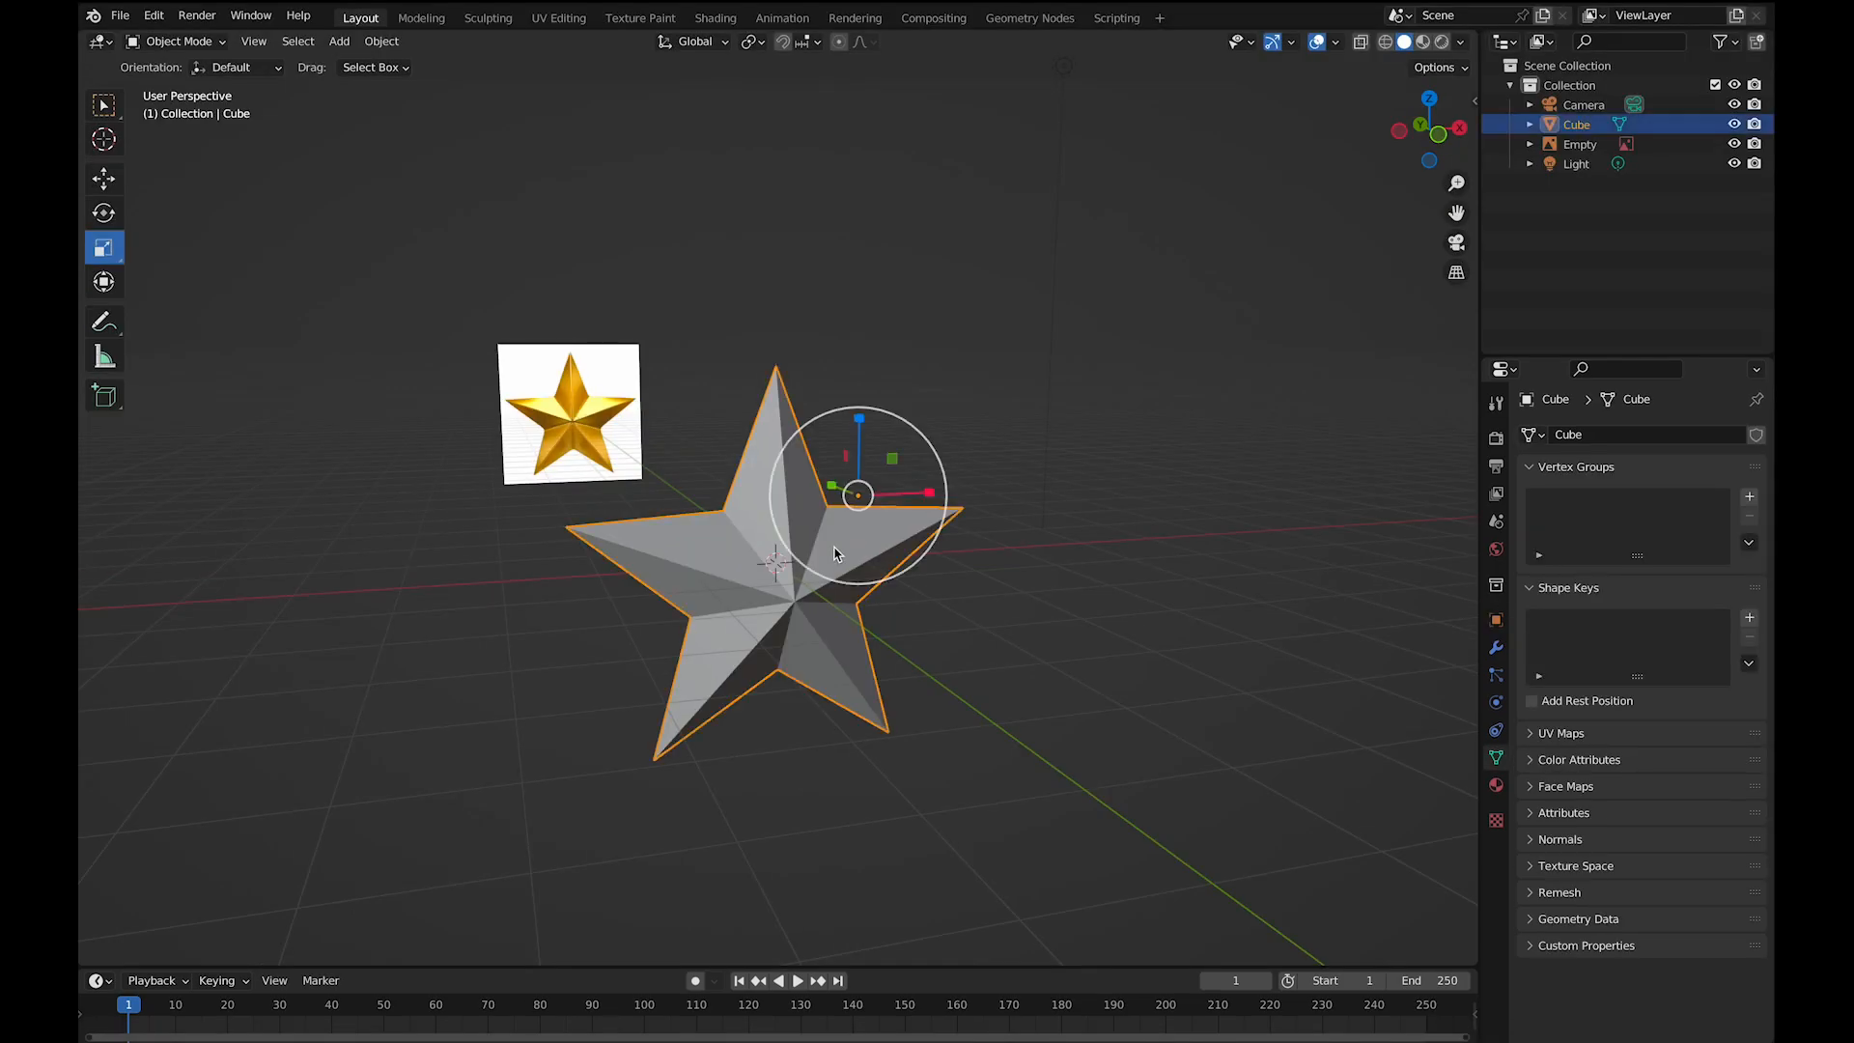
- Examine the star's interior for leftover faces using X-ray display, and turn X-ray off again
{"action": "left_click", "coordinate": [835, 553]}
{"action": "left_click", "coordinate": [1360, 43]}
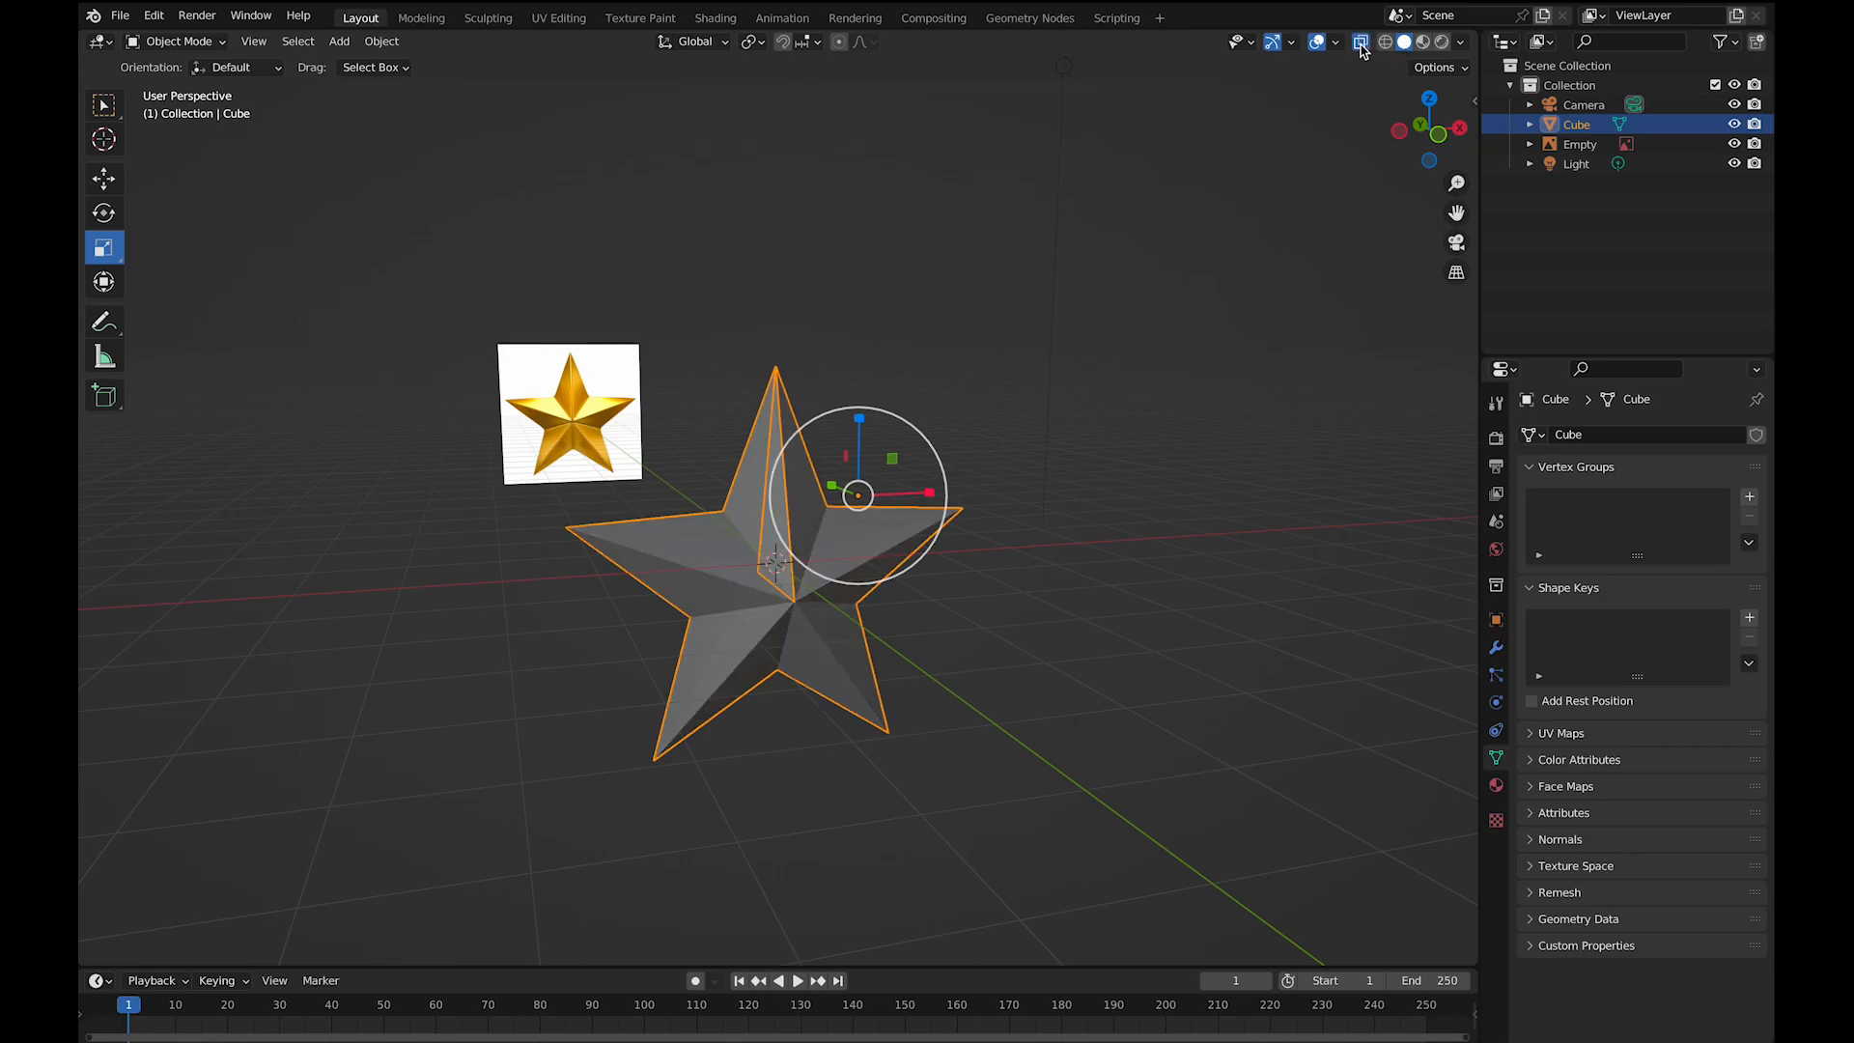
{"action": "scroll", "coordinate": [873, 539], "scroll_direction": "right", "scroll_amount": 10}
{"action": "scroll", "coordinate": [874, 539], "scroll_direction": "left", "scroll_amount": 10}
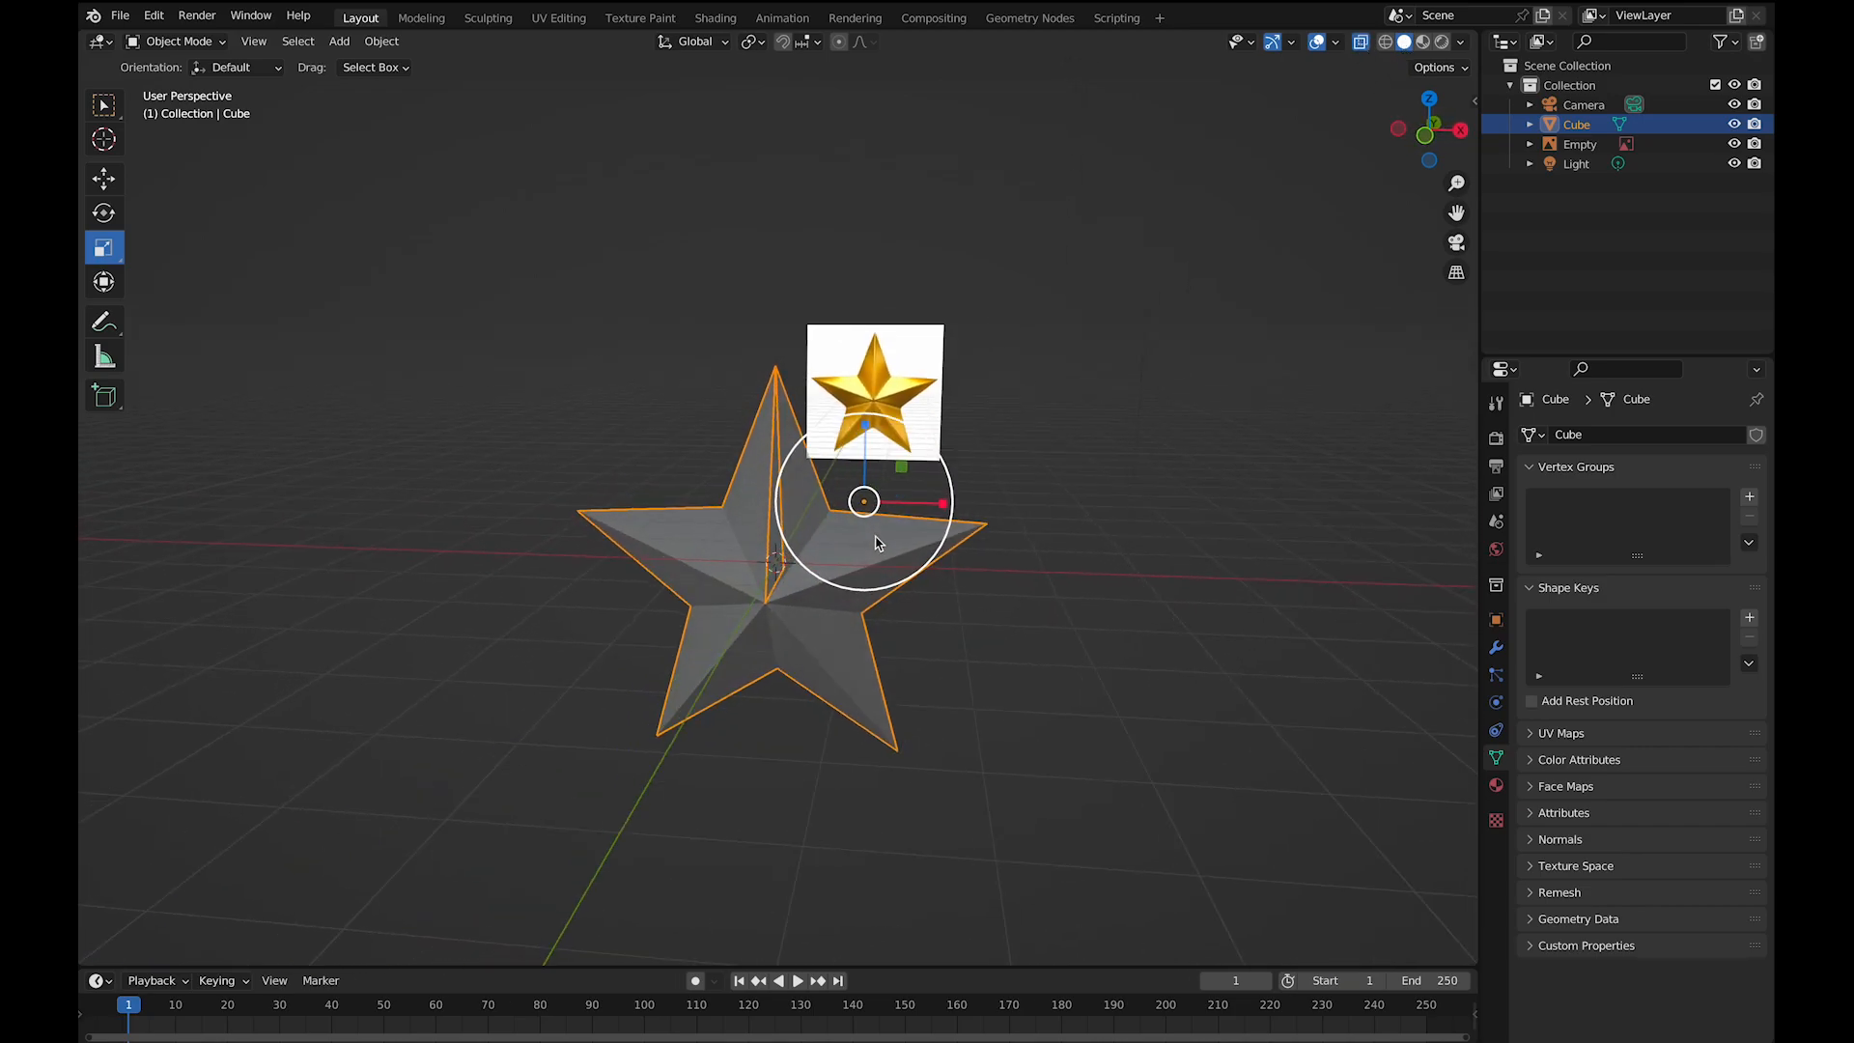
{"action": "left_click", "coordinate": [1360, 43]}
{"action": "scroll", "coordinate": [422, 156], "scroll_direction": "up", "scroll_amount": 5}
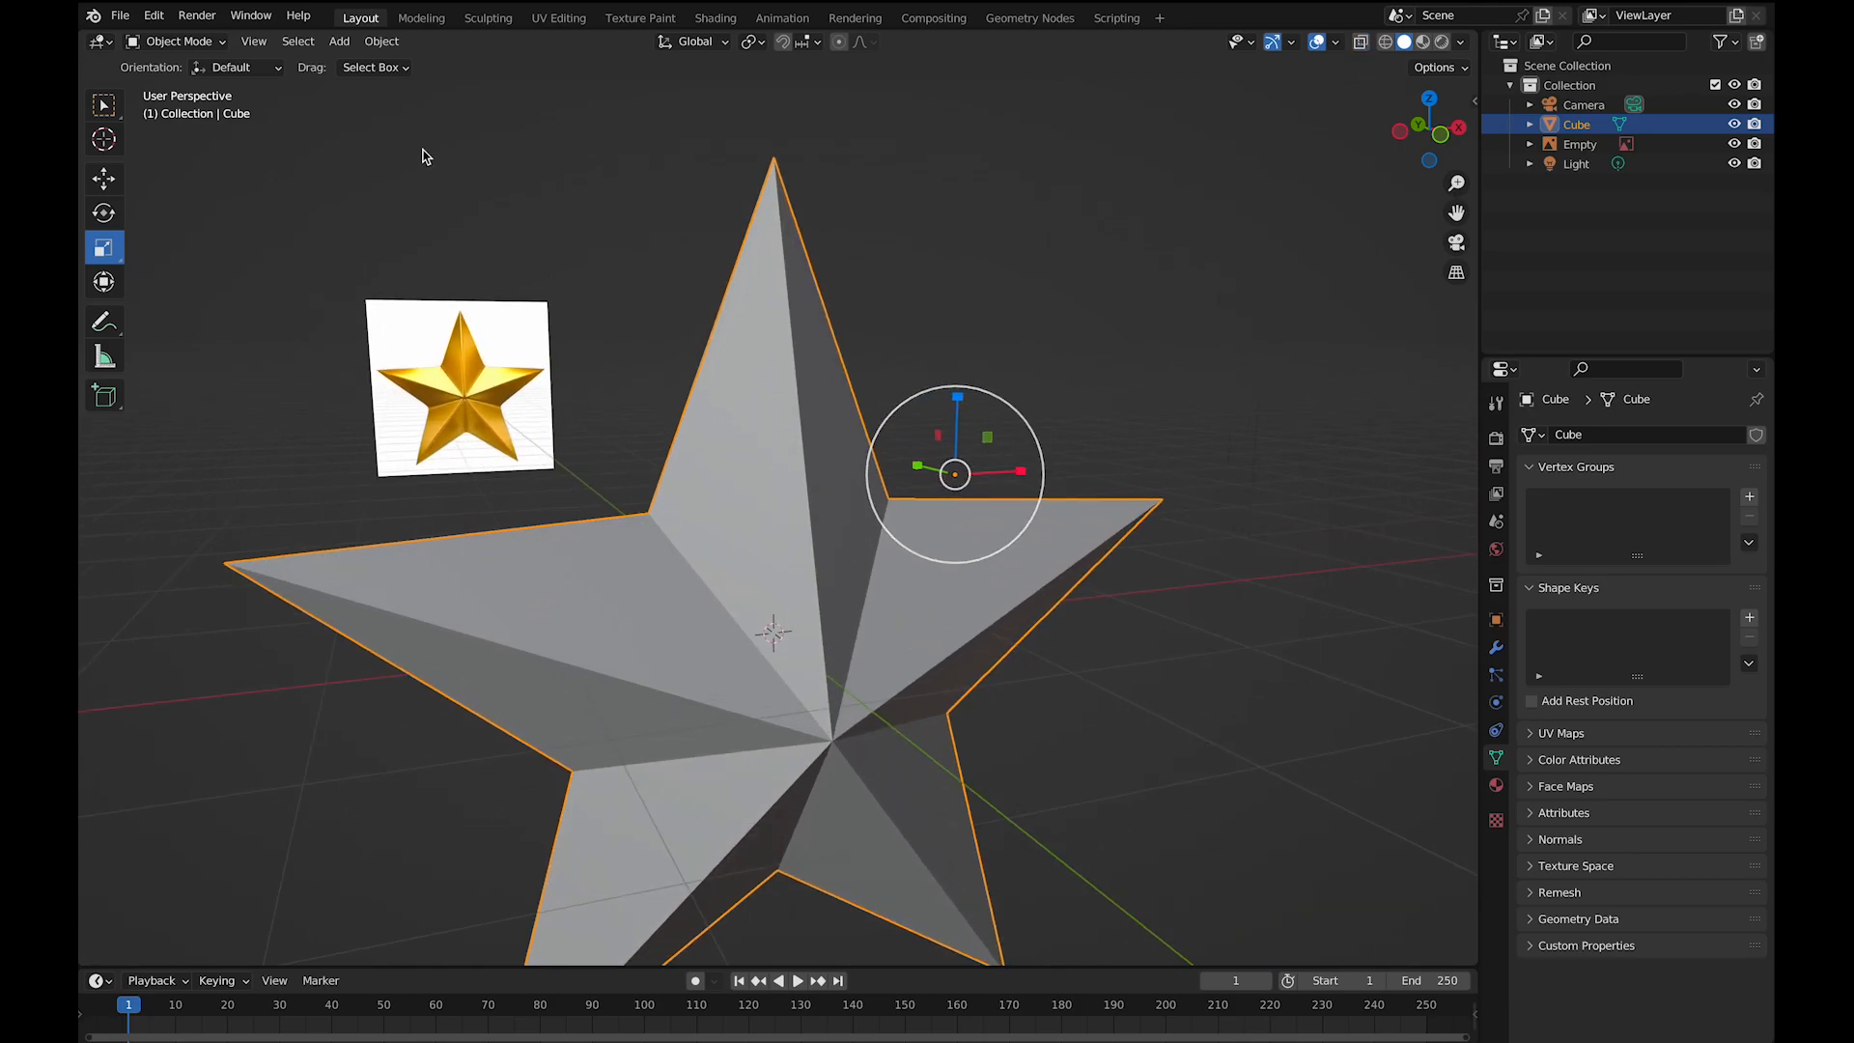
- In Edit Mode, select the leftover internal face inside the star's top arm and delete it
{"action": "left_click", "coordinate": [205, 49]}
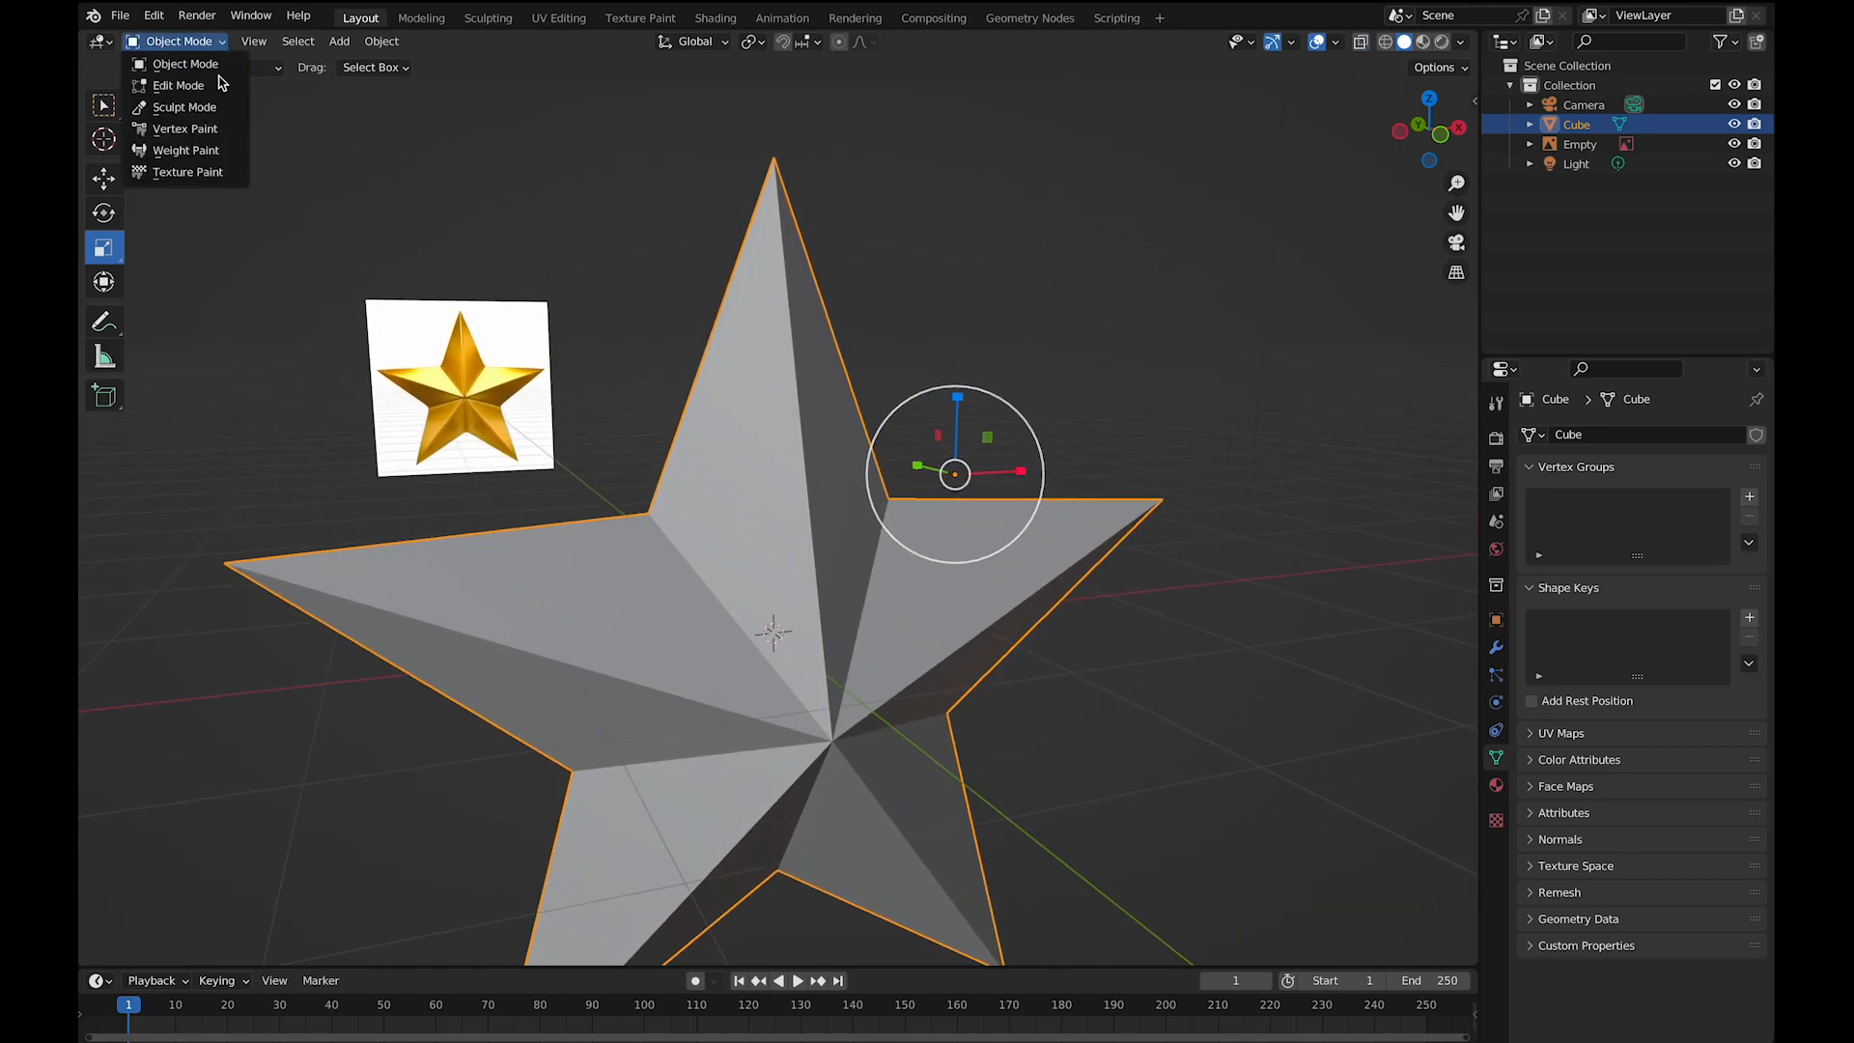
{"action": "left_click", "coordinate": [183, 85]}
{"action": "middle_click_drag", "start_coordinate": [799, 536], "coordinate": [799, 533]}
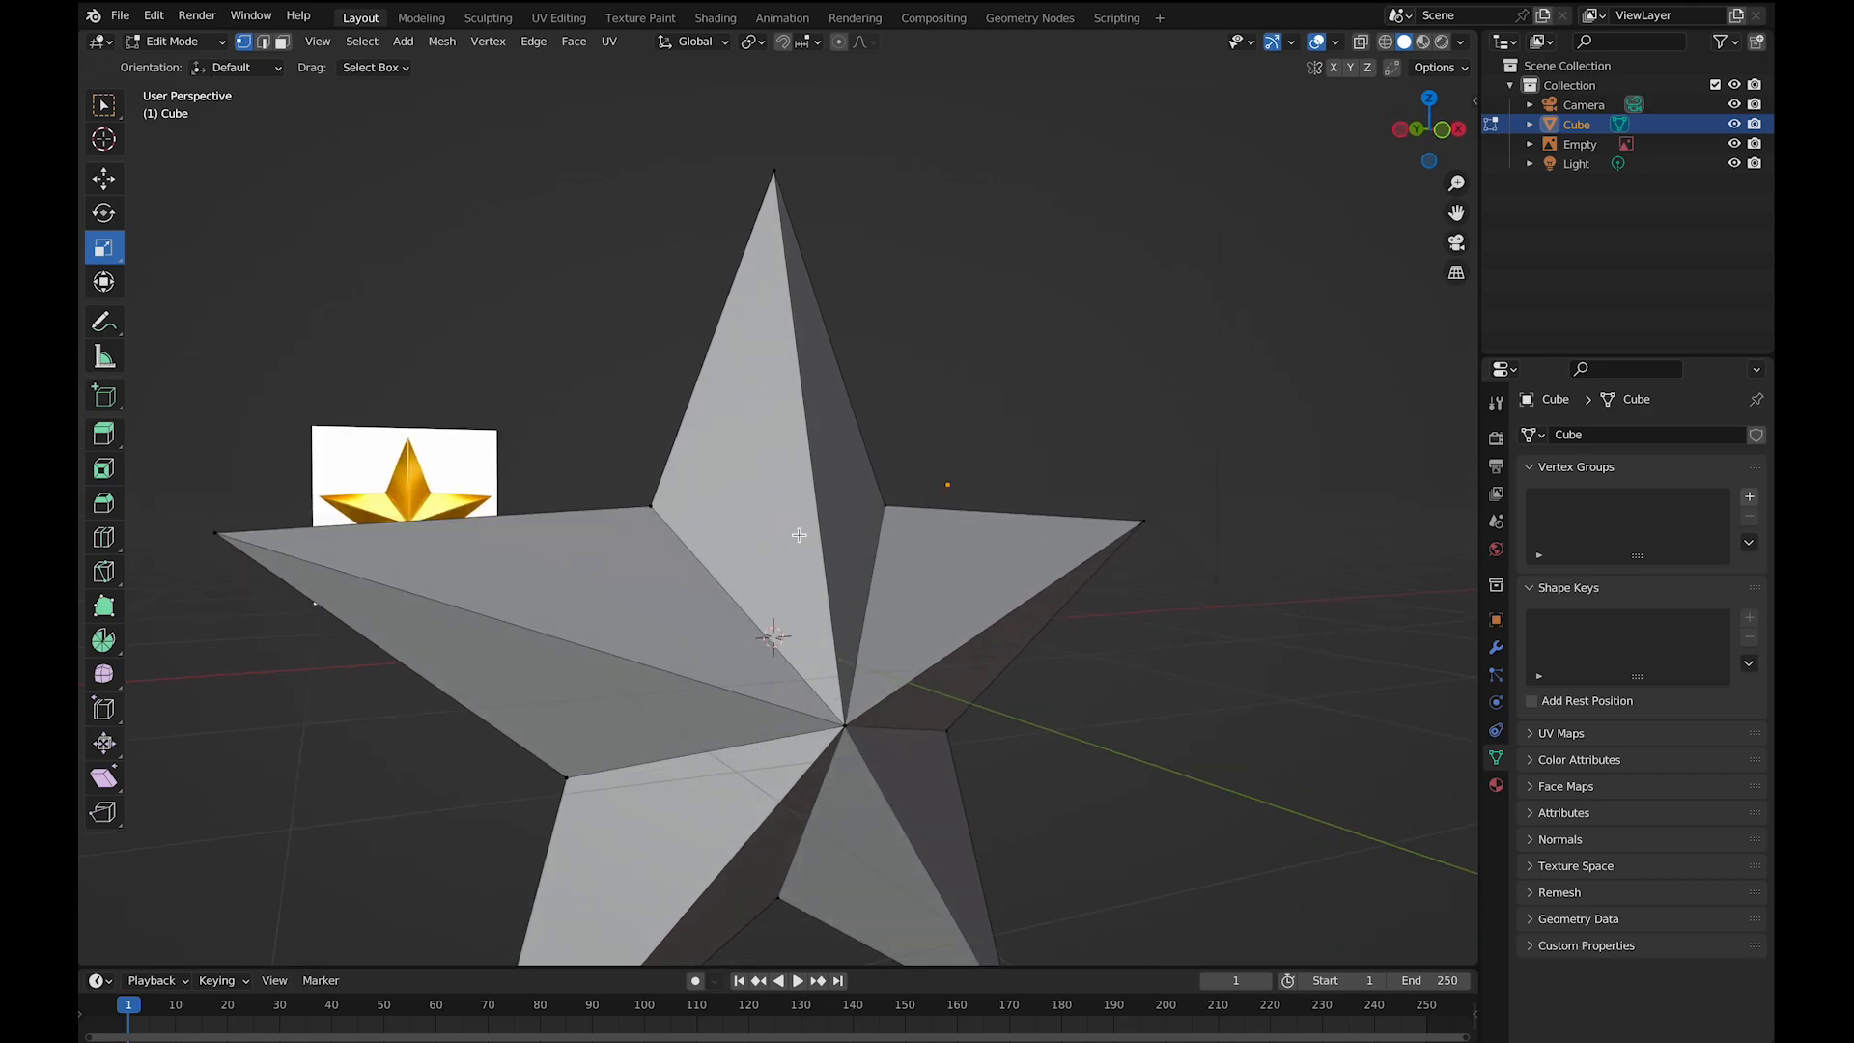
{"action": "scroll", "coordinate": [798, 533], "scroll_direction": "up", "scroll_amount": 4}
{"action": "scroll", "coordinate": [798, 533], "scroll_direction": "up", "scroll_amount": 1}
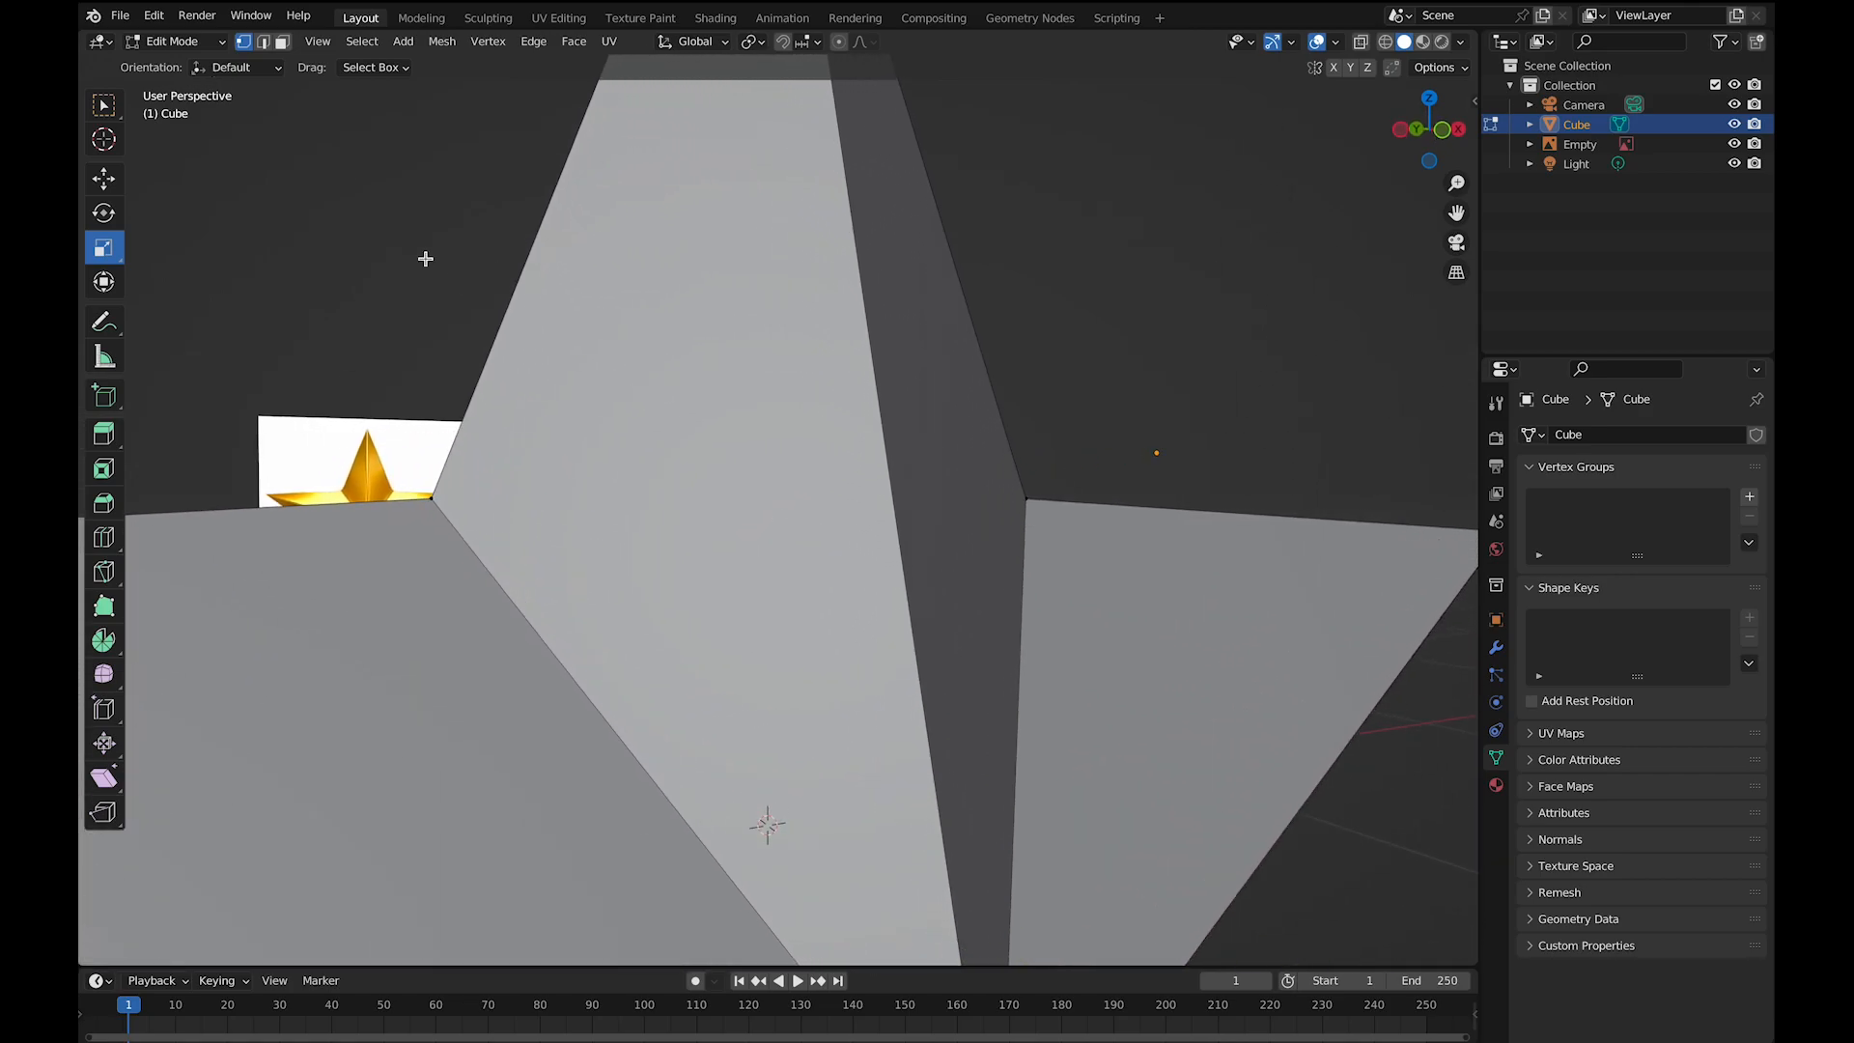
{"action": "middle_click_drag", "start_coordinate": [767, 377], "coordinate": [754, 432]}
{"action": "scroll", "coordinate": [768, 378], "scroll_direction": "up", "scroll_amount": 3}
{"action": "left_click", "coordinate": [754, 431]}
{"action": "scroll", "coordinate": [754, 432], "scroll_direction": "down", "scroll_amount": 5}
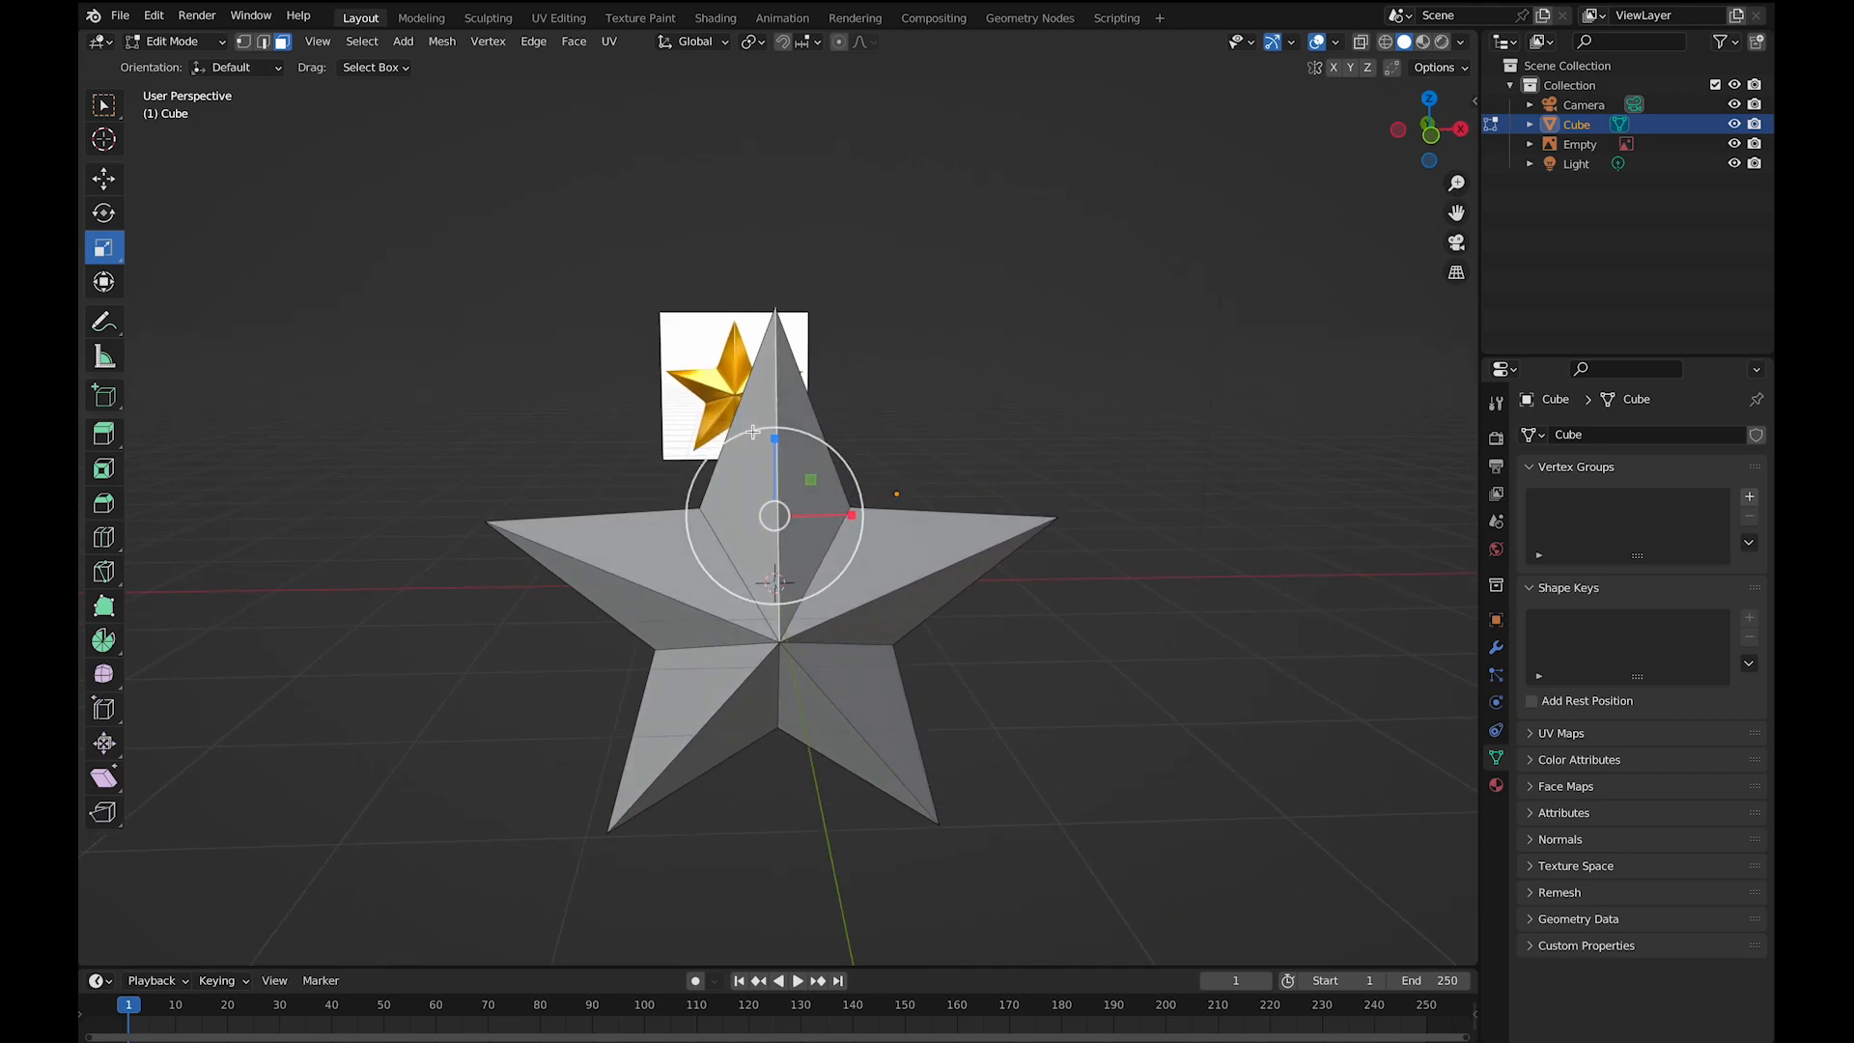
{"action": "right_click", "coordinate": [952, 398]}
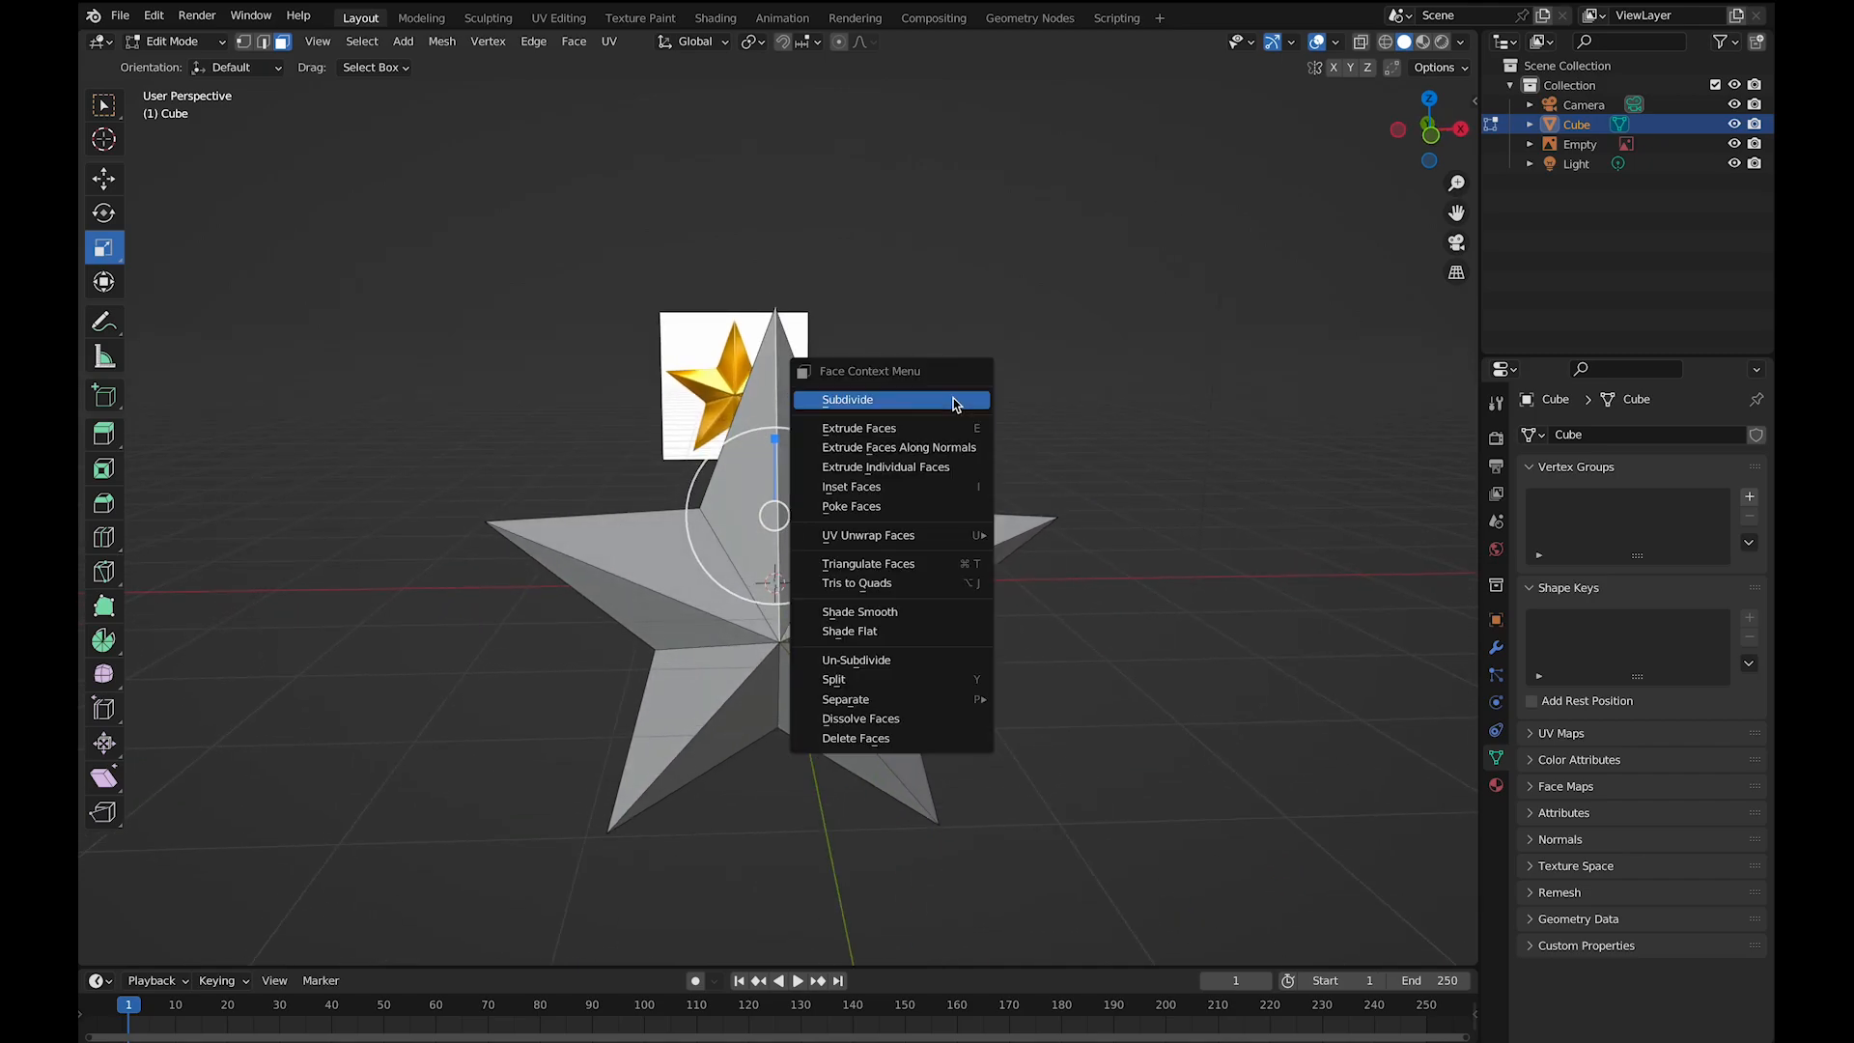
{"action": "left_click", "coordinate": [946, 738]}
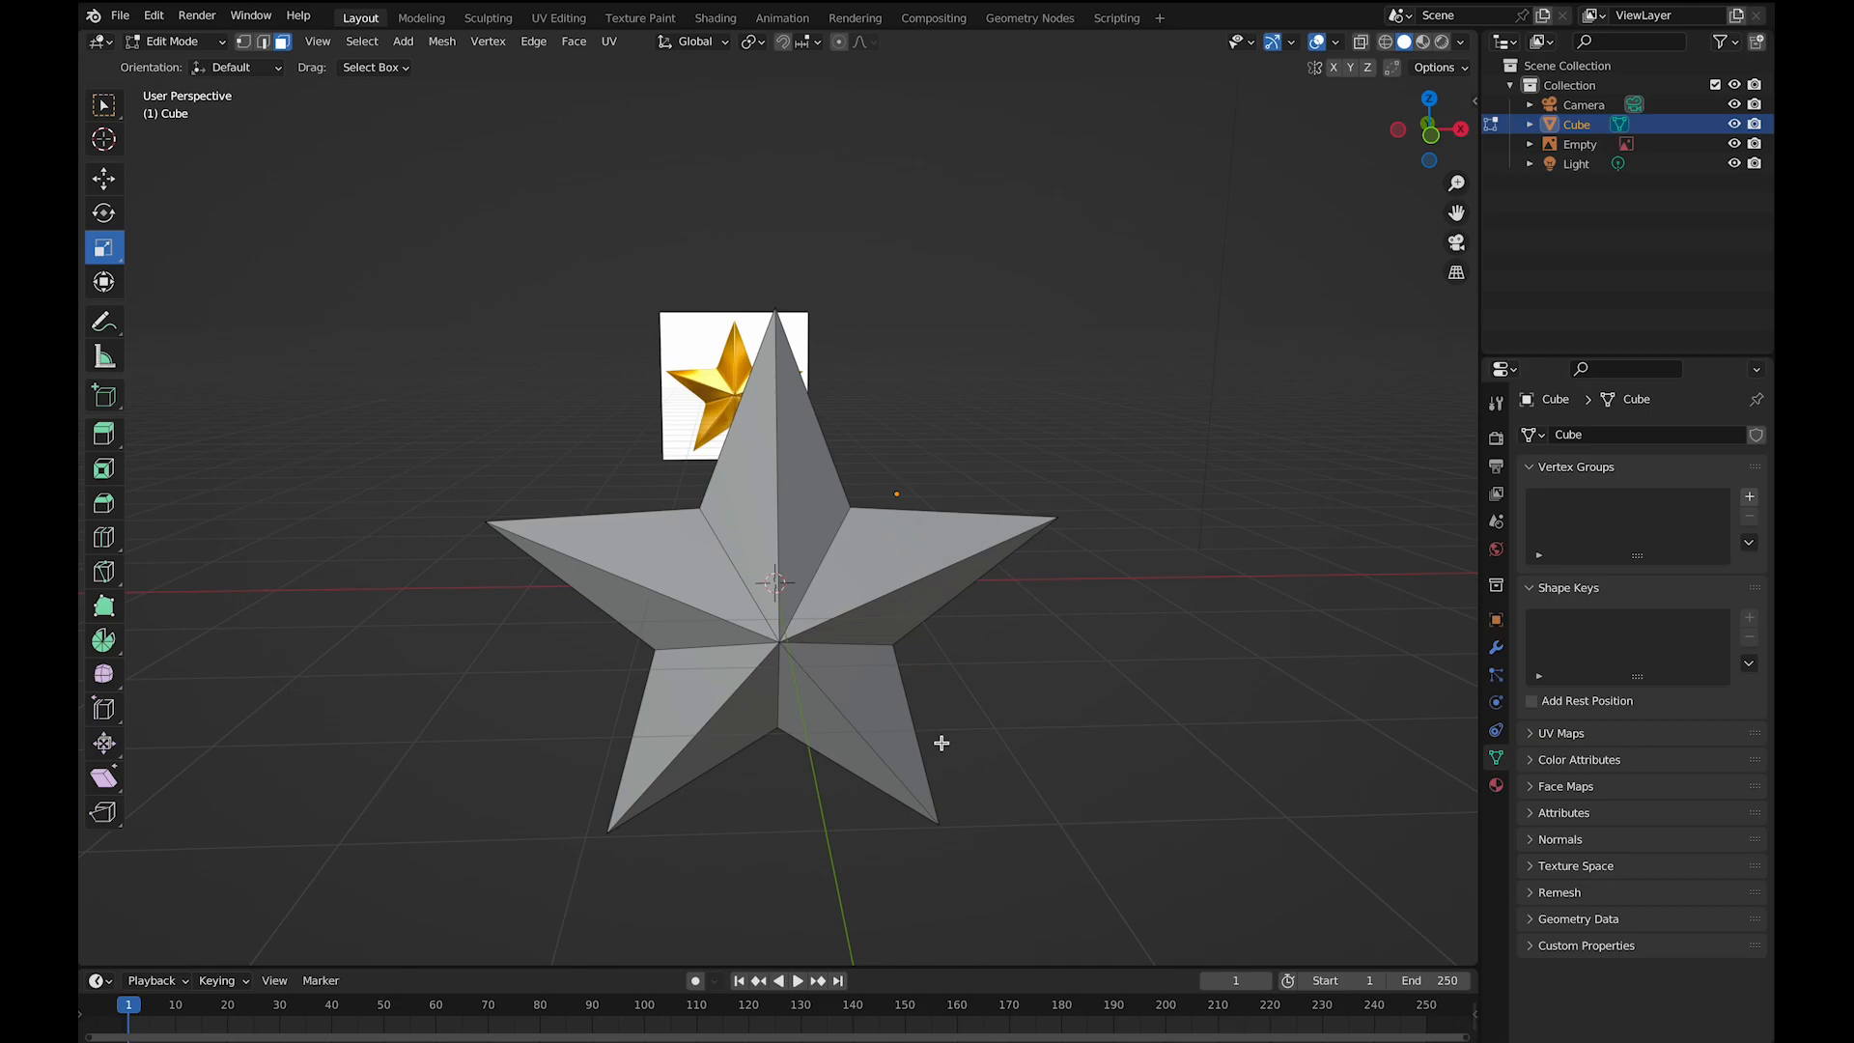
{"action": "middle_click_drag", "start_coordinate": [943, 744], "coordinate": [907, 749]}
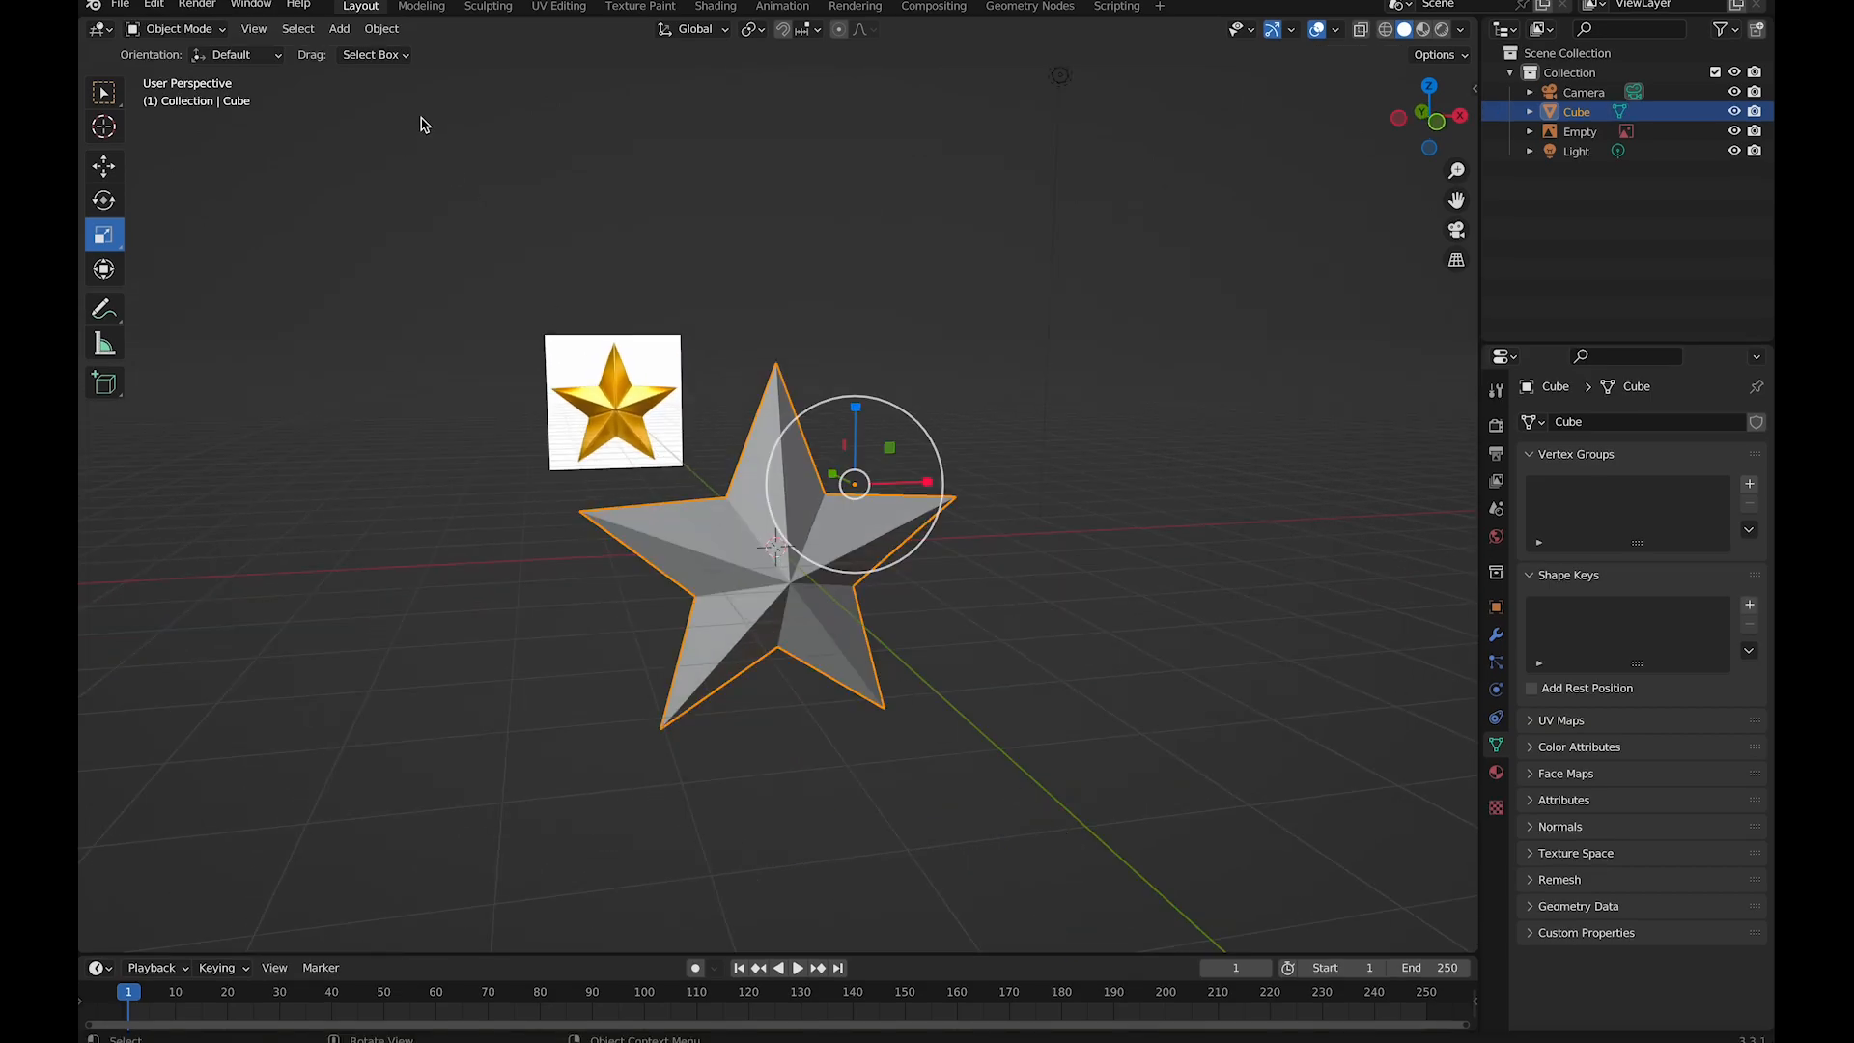
- Set the star's geometry to its origin in Object Mode
{"action": "left_click", "coordinate": [383, 30]}
{"action": "mouse_move", "coordinate": [410, 78]}
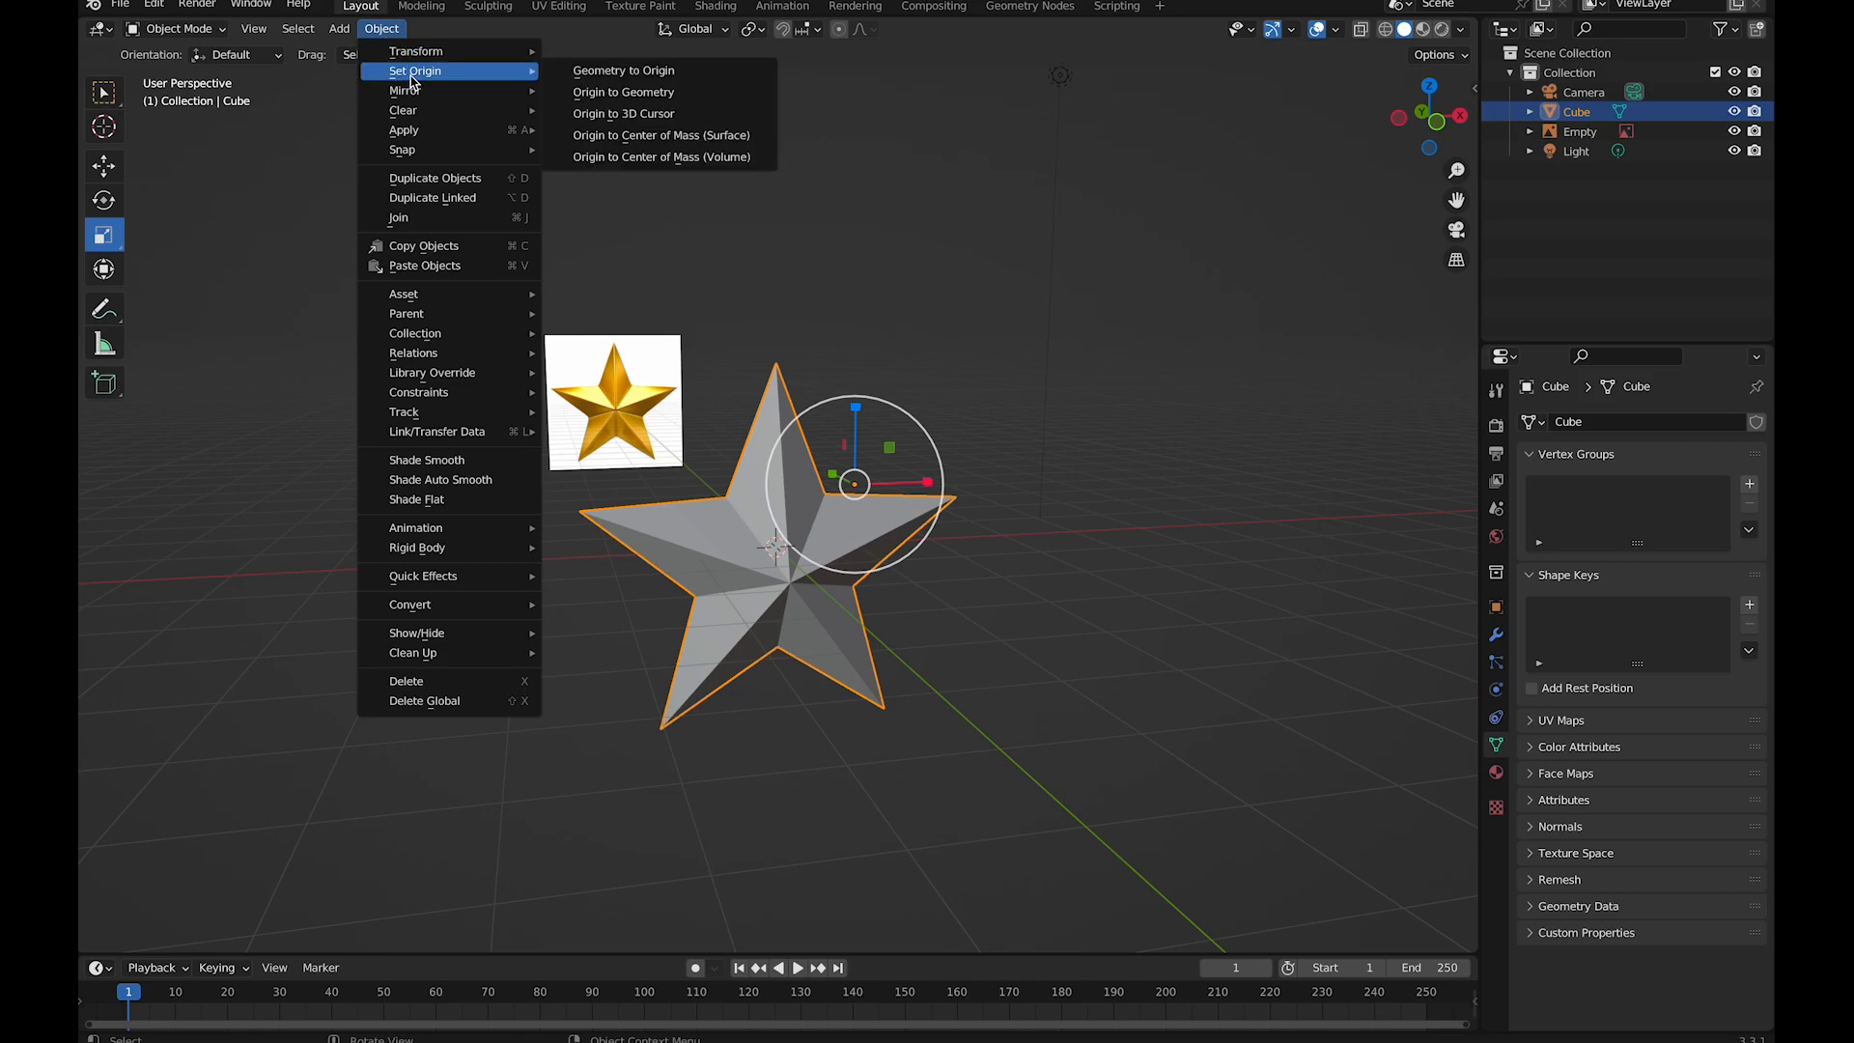
{"action": "left_click", "coordinate": [592, 74]}
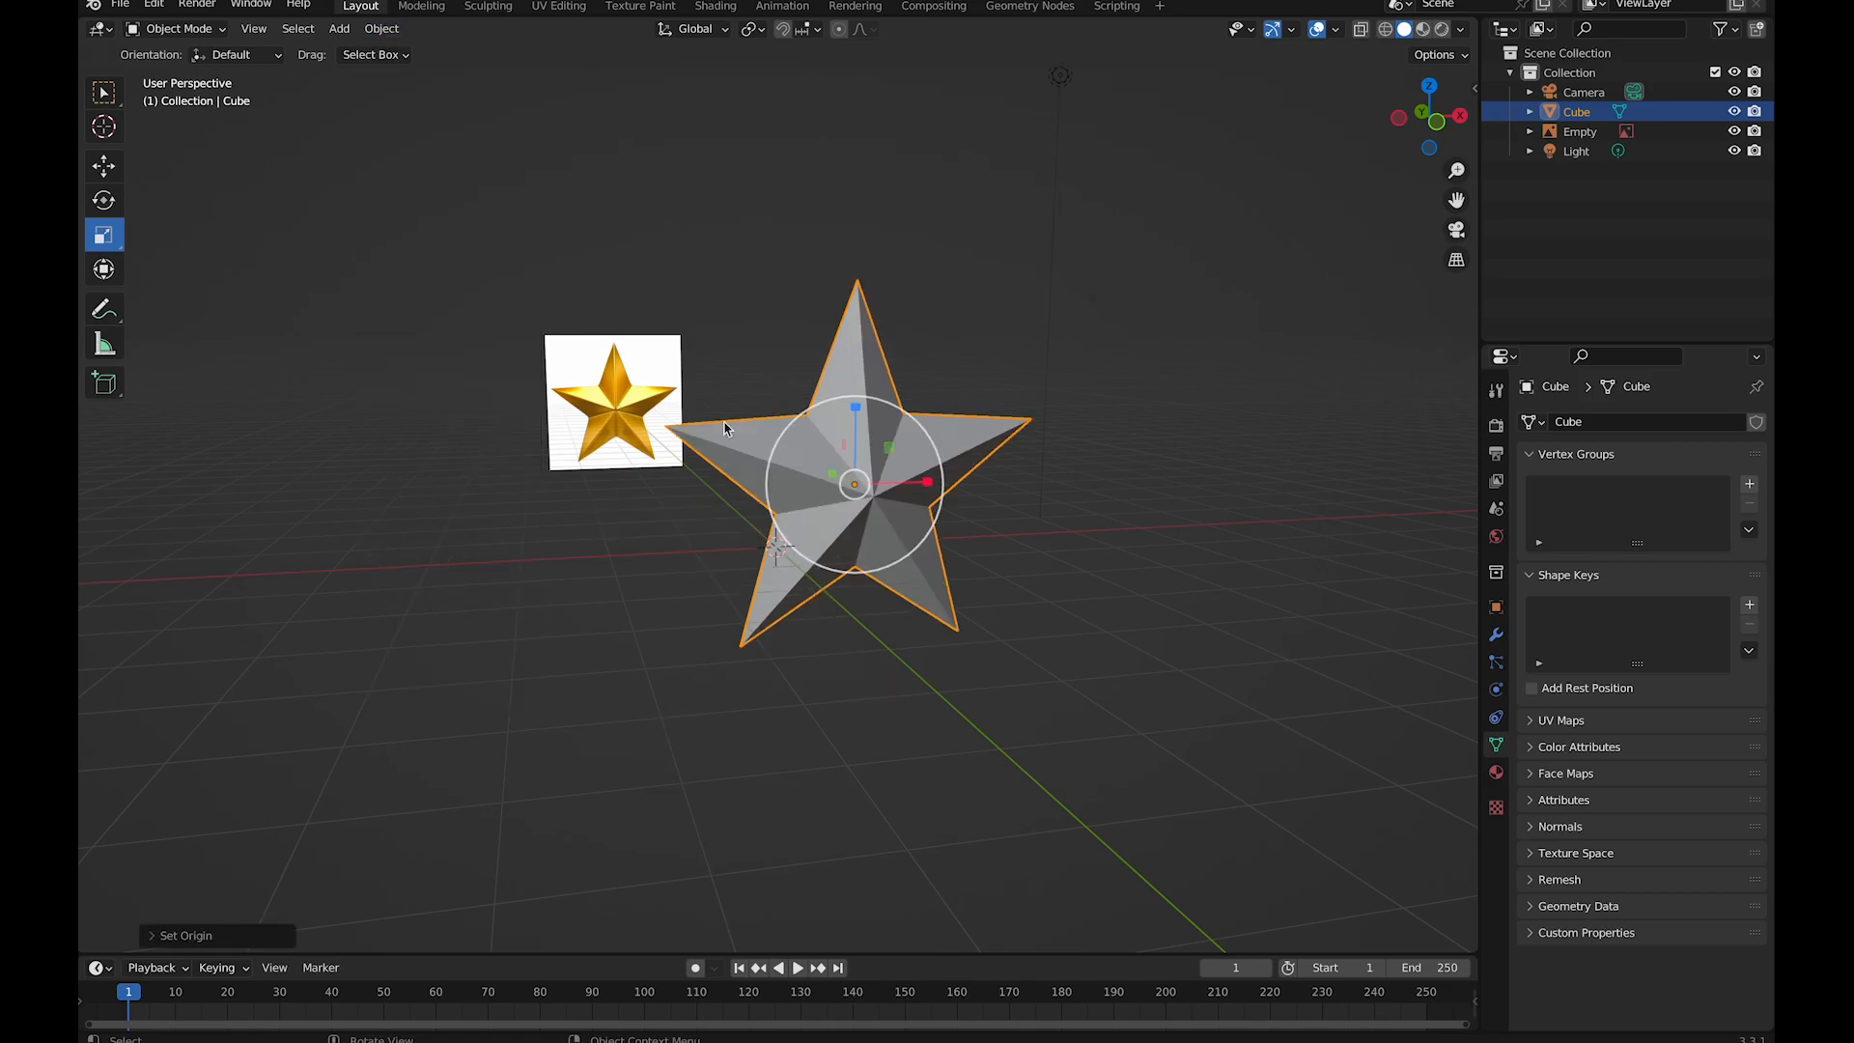